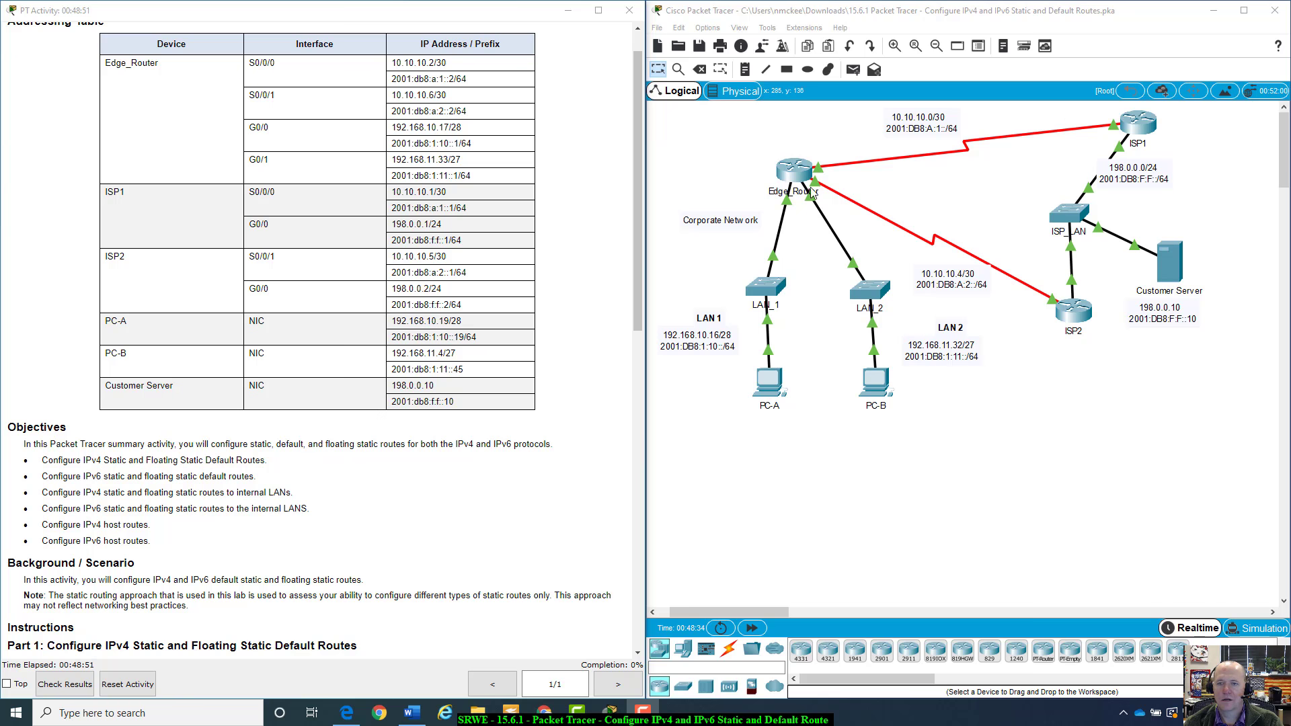
Review the addressing table for Edge_Router, ISP1, ISP2 and the hosts, and the activity objectives
scroll(440, 320, up, 1)
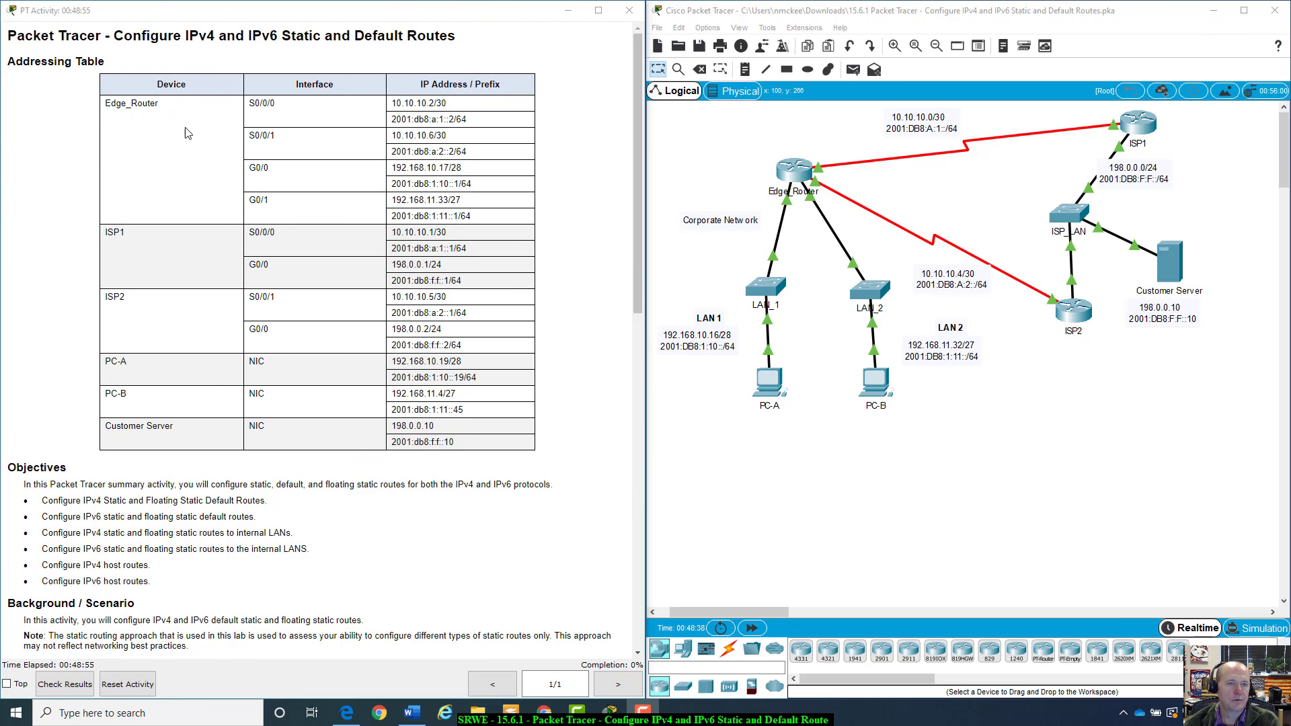
drag(251, 103, 337, 137)
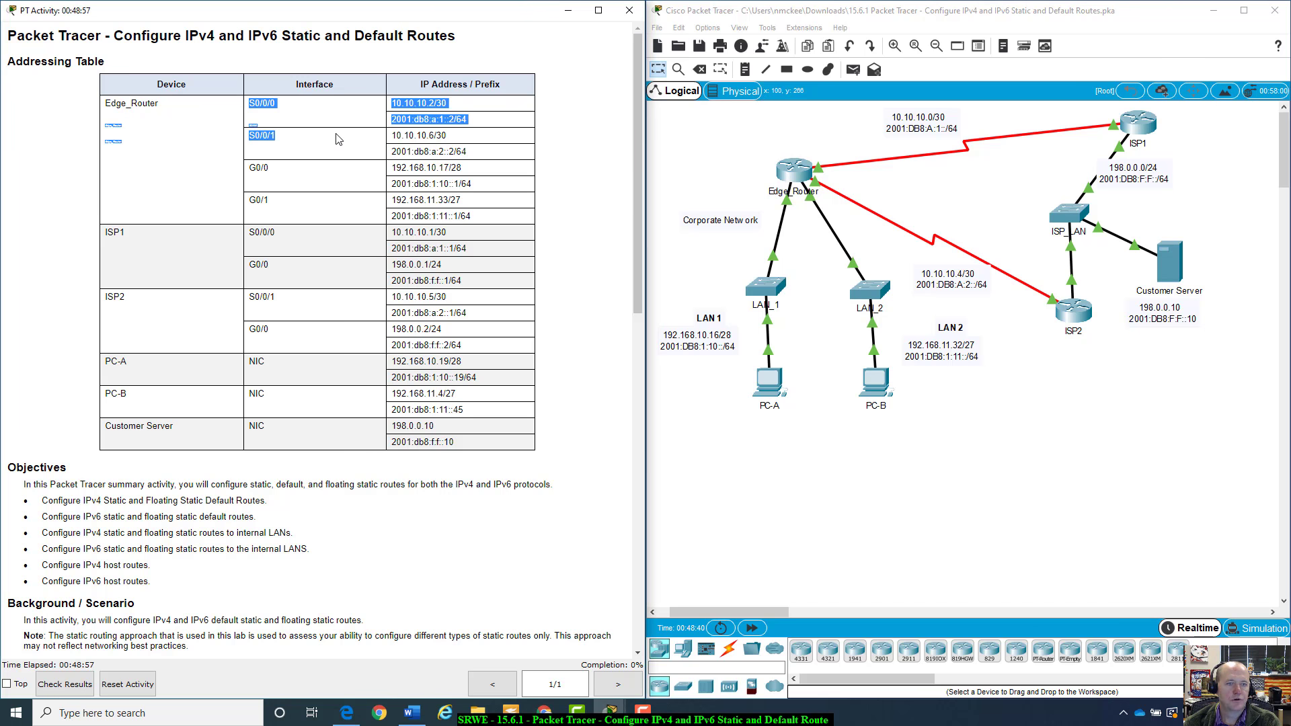
click(504, 150)
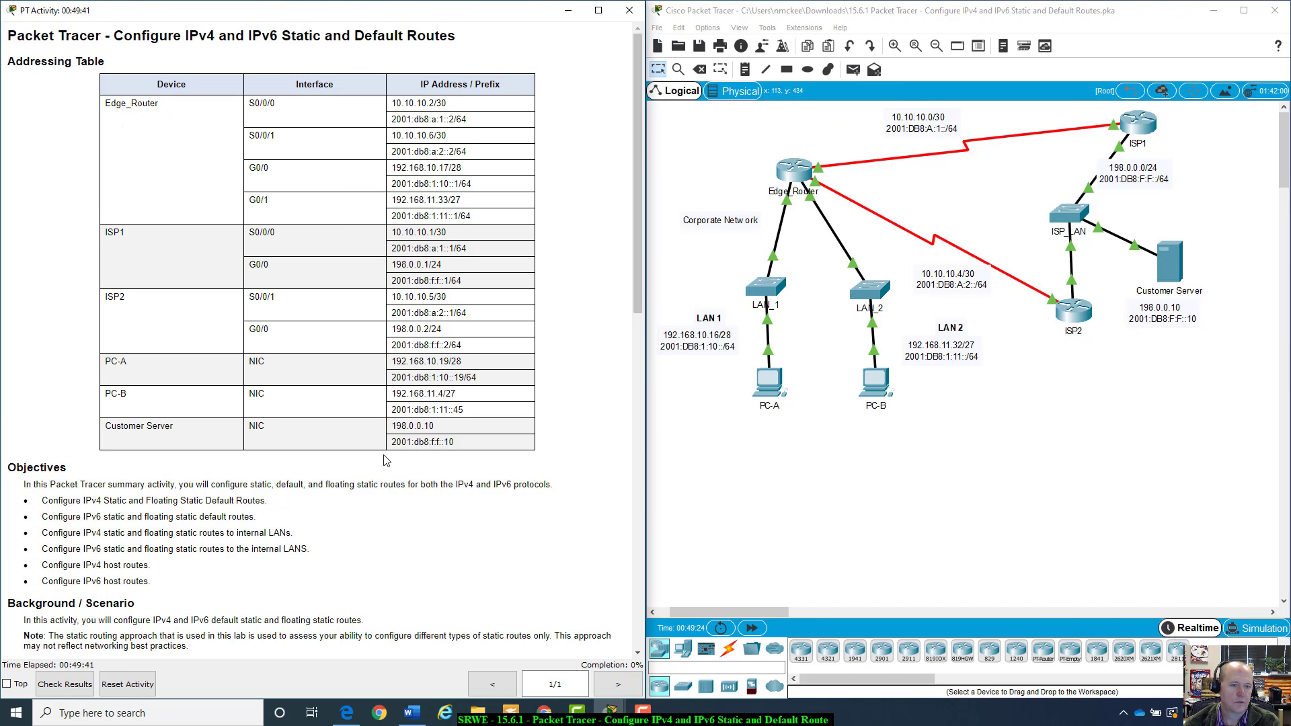
scroll(354, 469, down, 3)
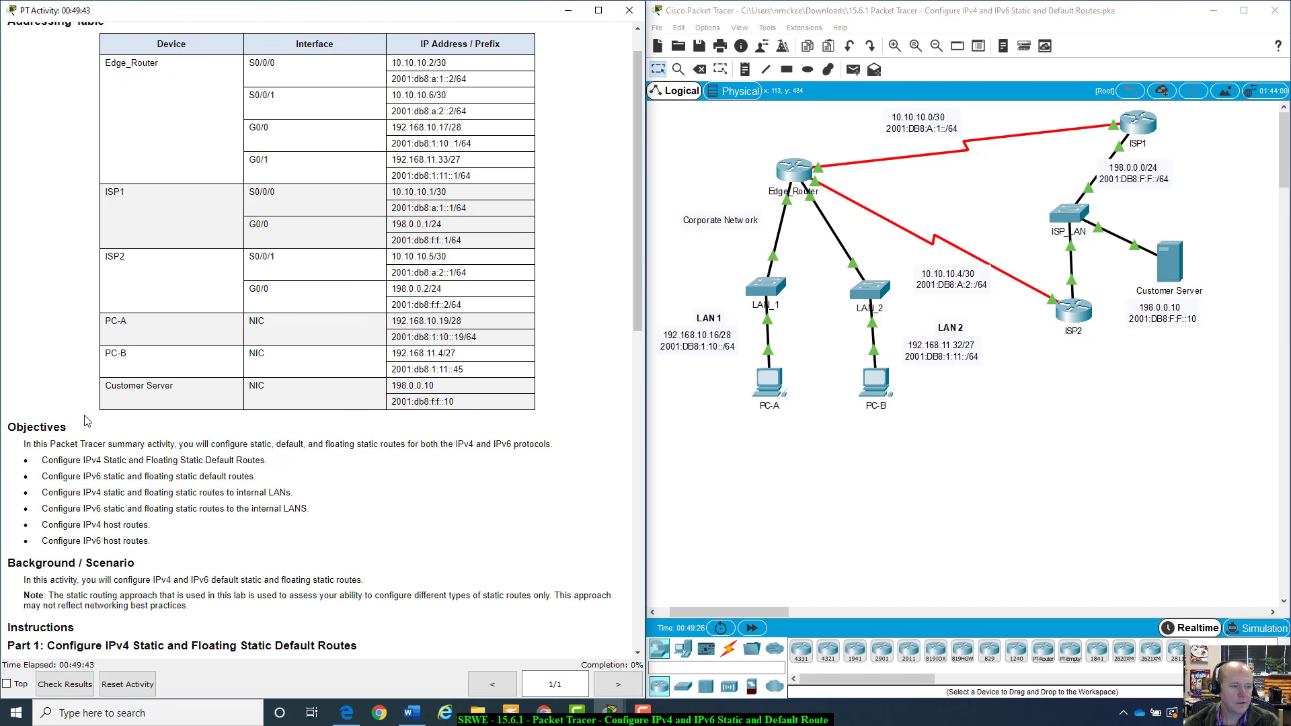
scroll(94, 403, down, 3)
scroll(121, 378, down, 1)
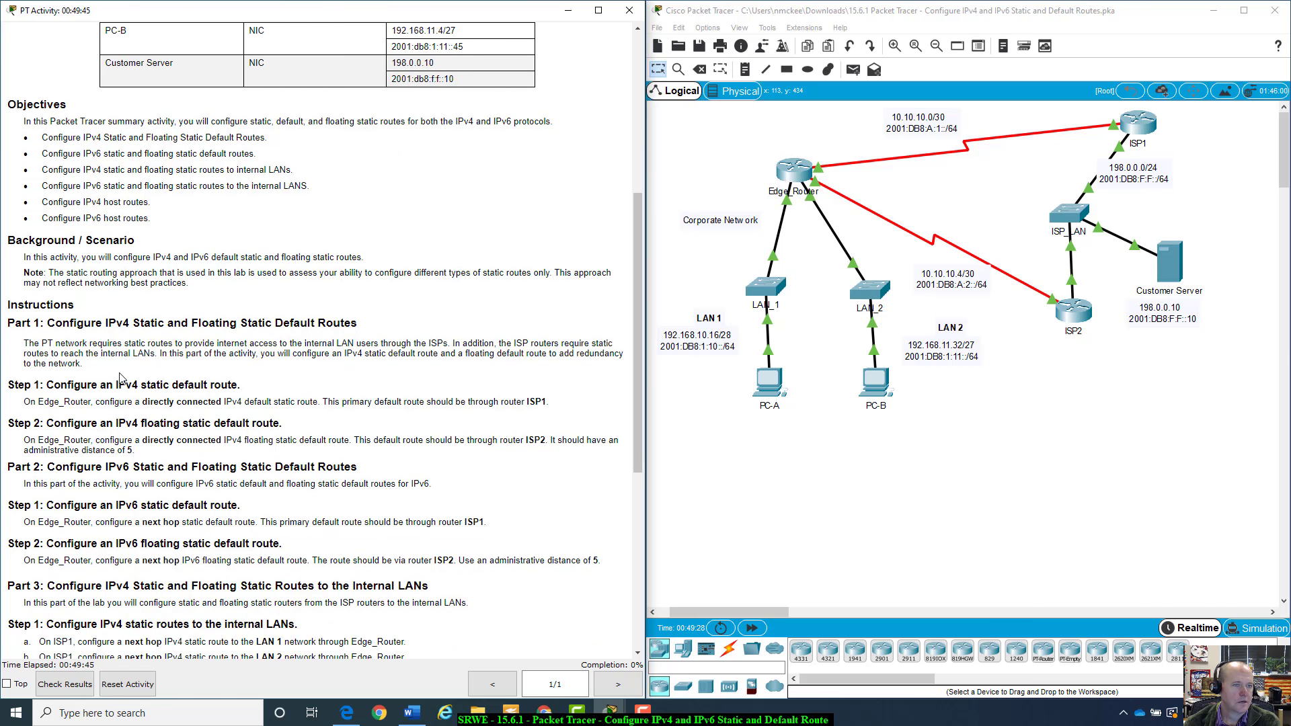
scroll(121, 379, up, 1)
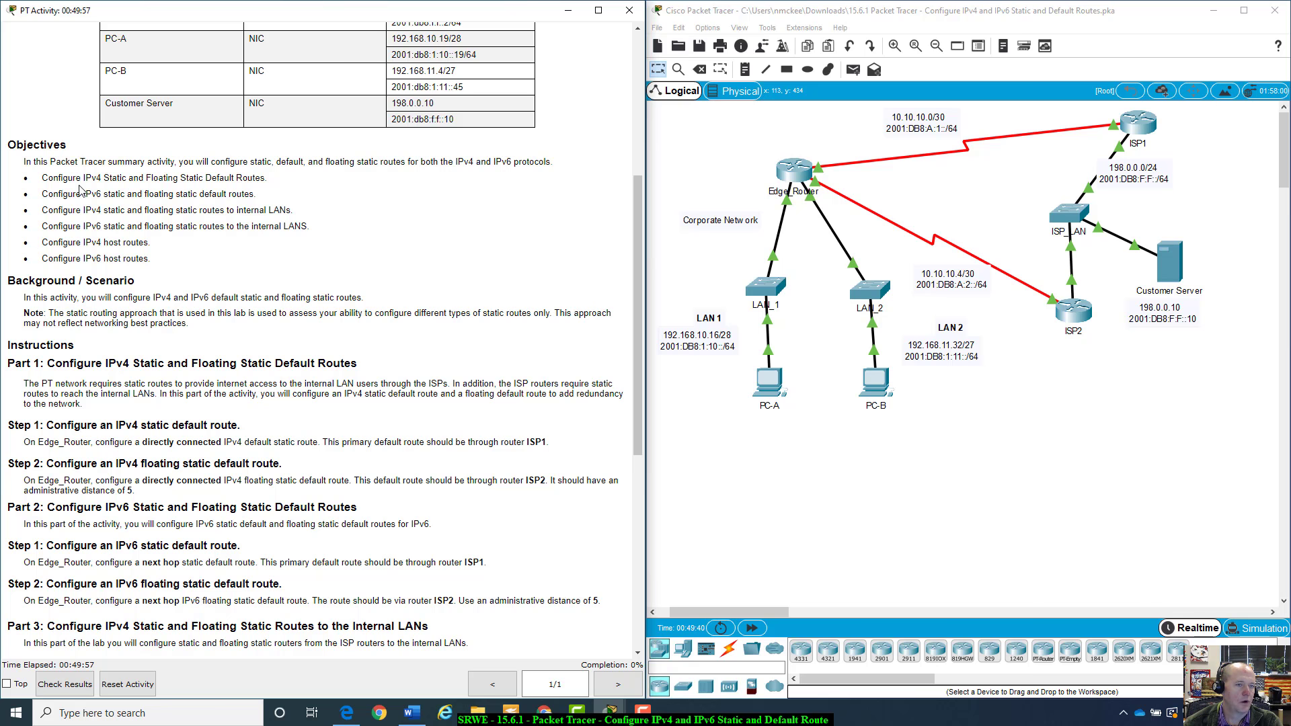
drag(43, 179, 172, 261)
click(171, 262)
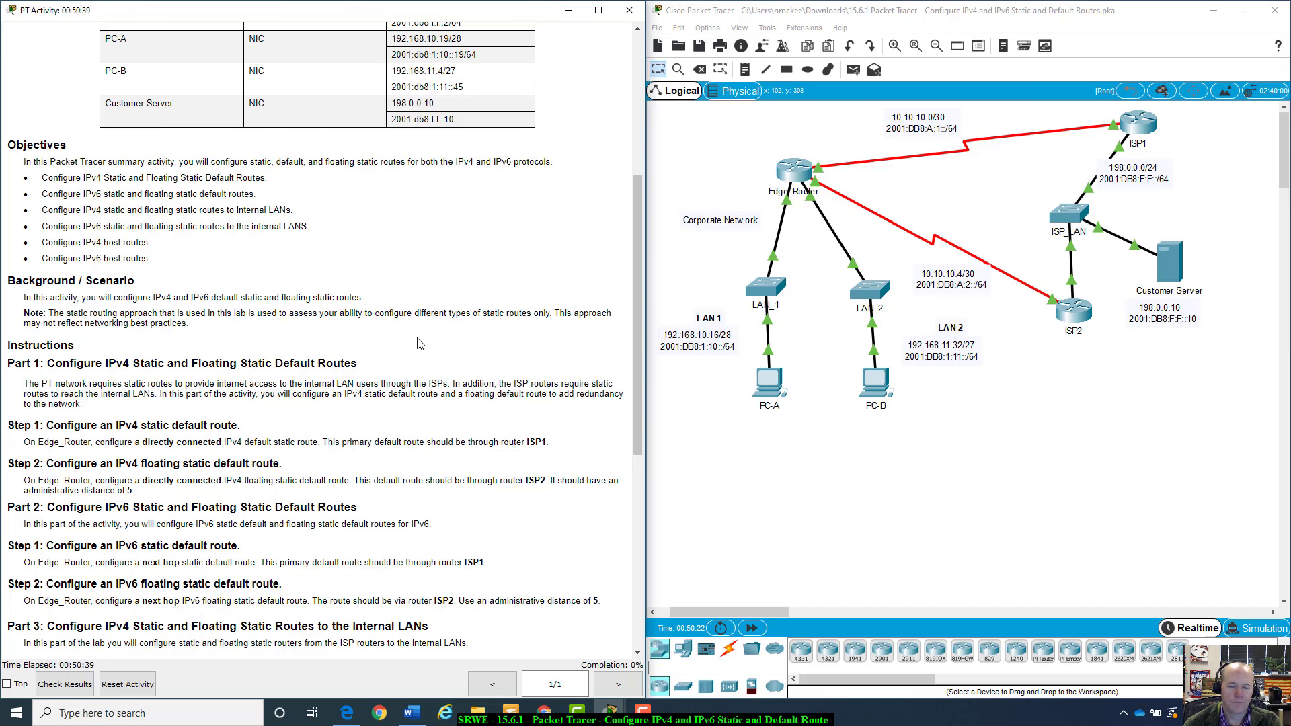
Read the instructions for Parts 1 through 5 of the activity
scroll(418, 343, up, 1)
scroll(418, 344, down, 4)
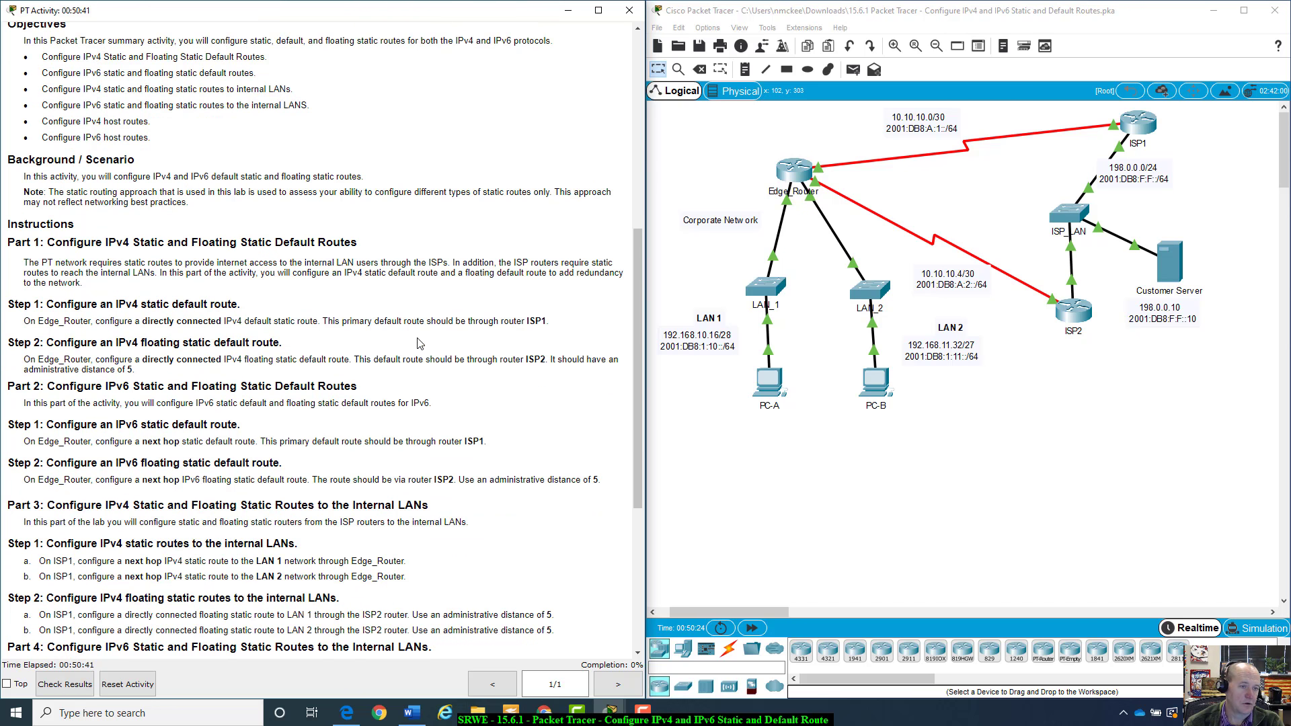
scroll(417, 343, down, 2)
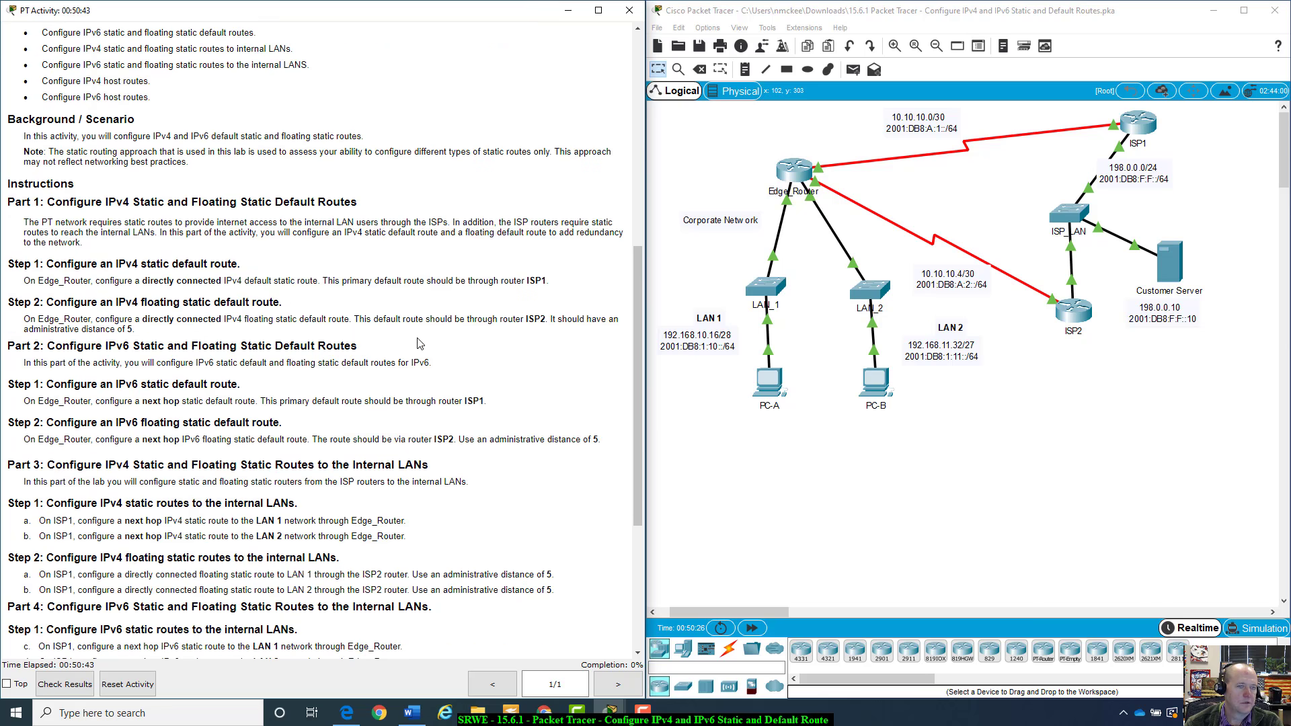
scroll(417, 344, up, 2)
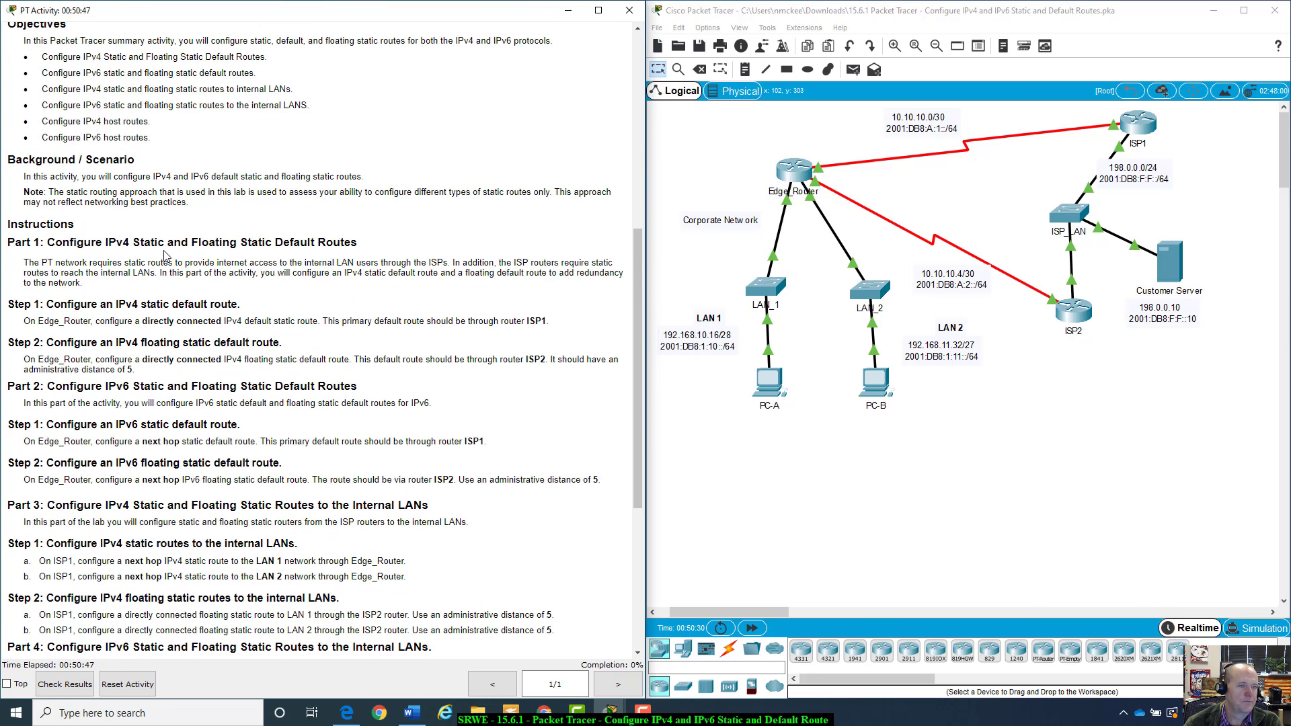
scroll(32, 256, down, 1)
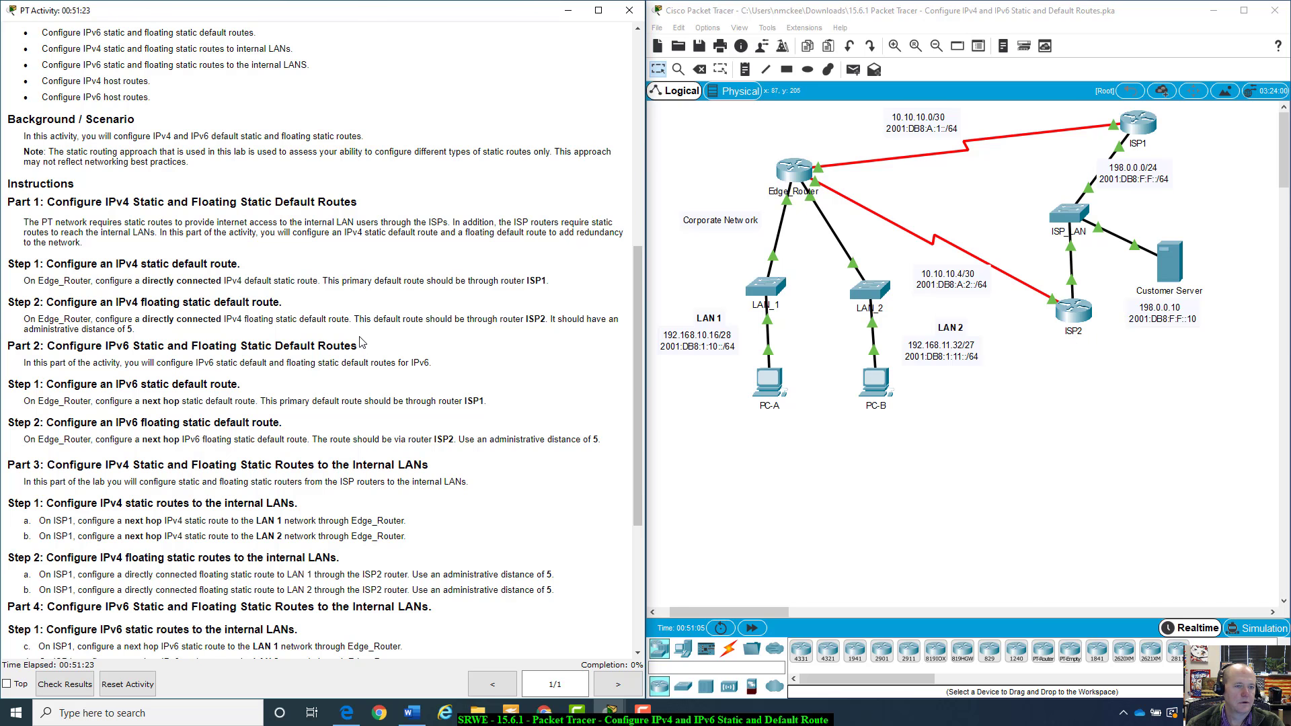
scroll(362, 341, down, 5)
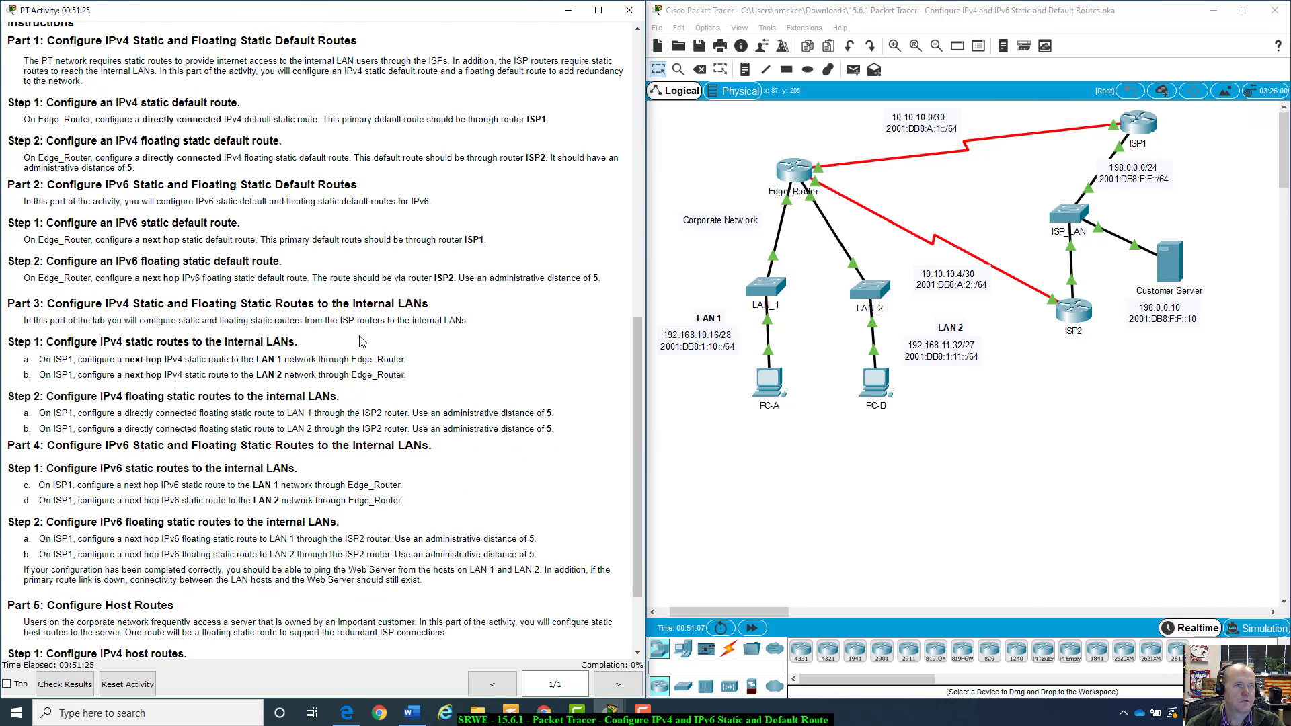
scroll(362, 341, down, 1)
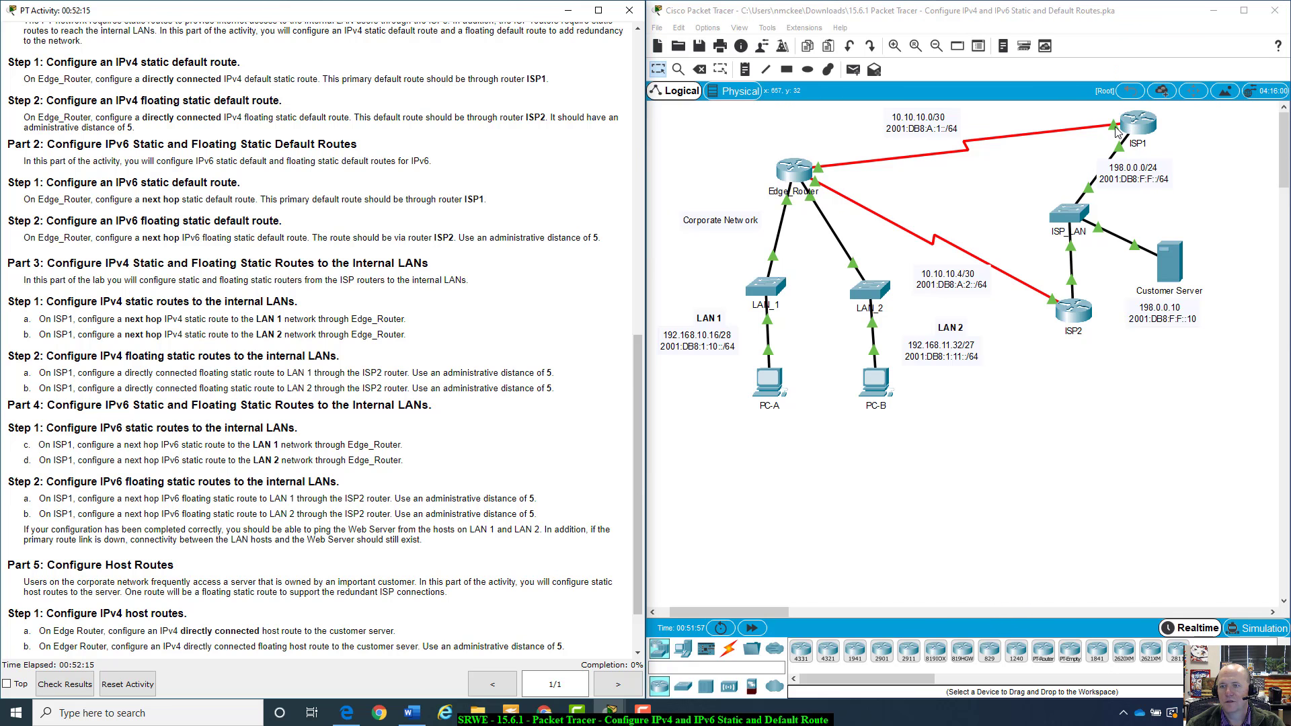
Inspect Edge_Router's links and interface summary, then open its CLI and review the startup output
click(1193, 131)
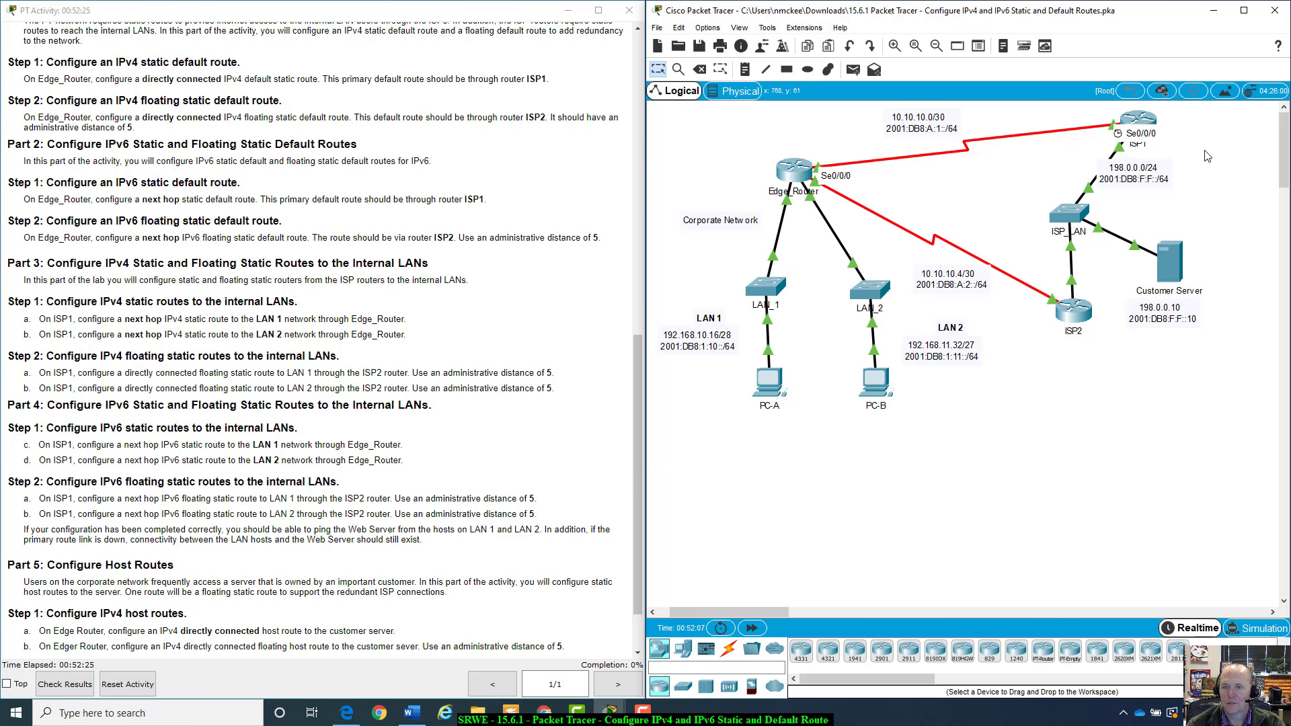
mouse_move(1134, 119)
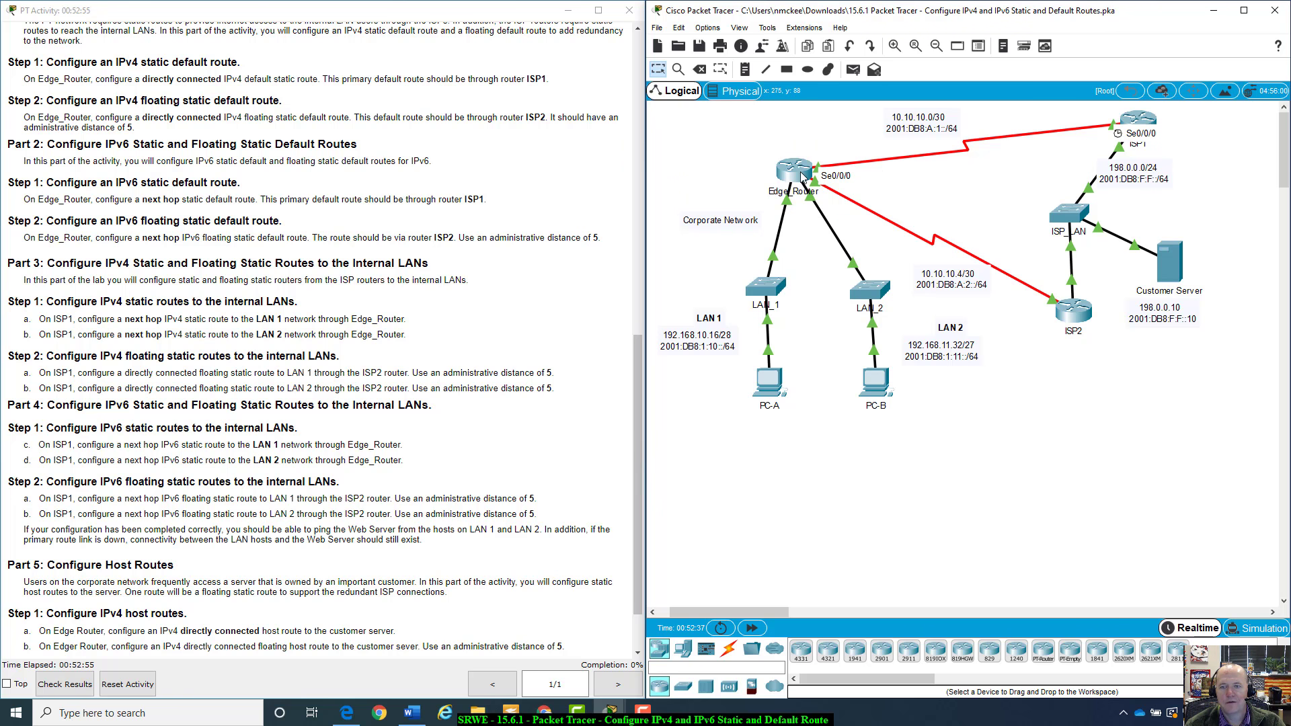
mouse_move(801, 176)
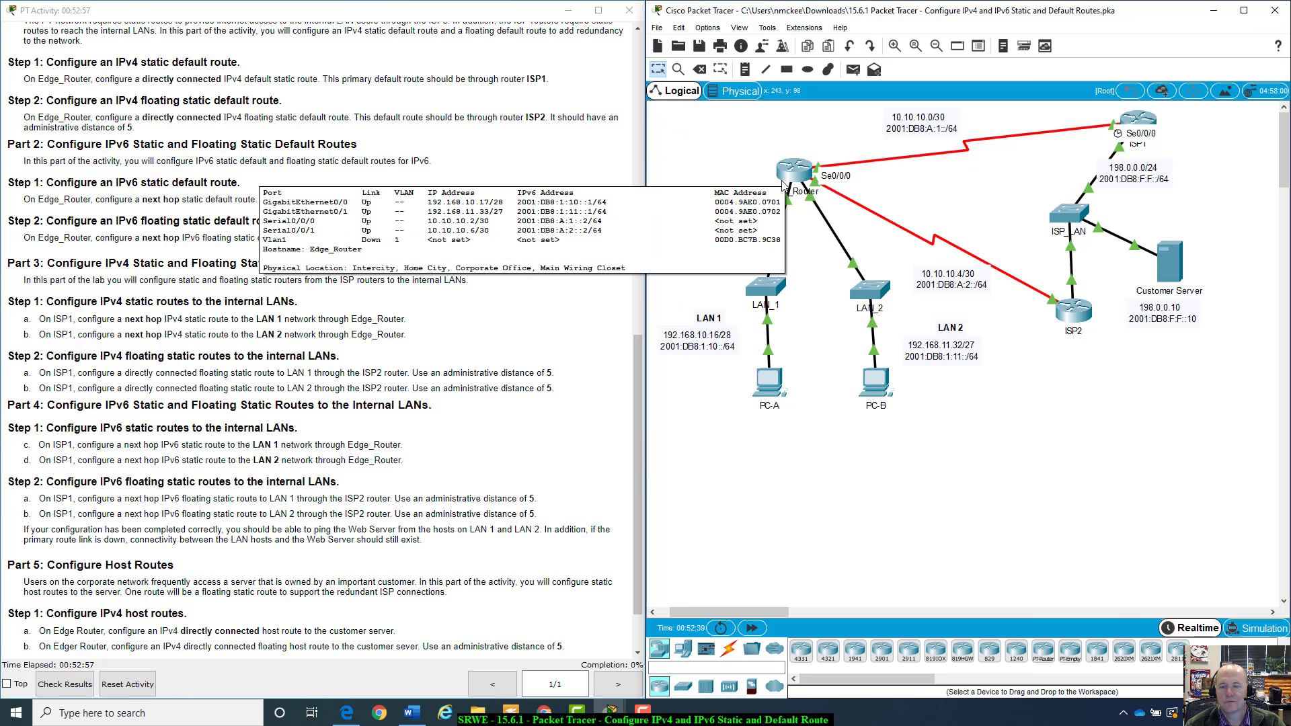
click(785, 176)
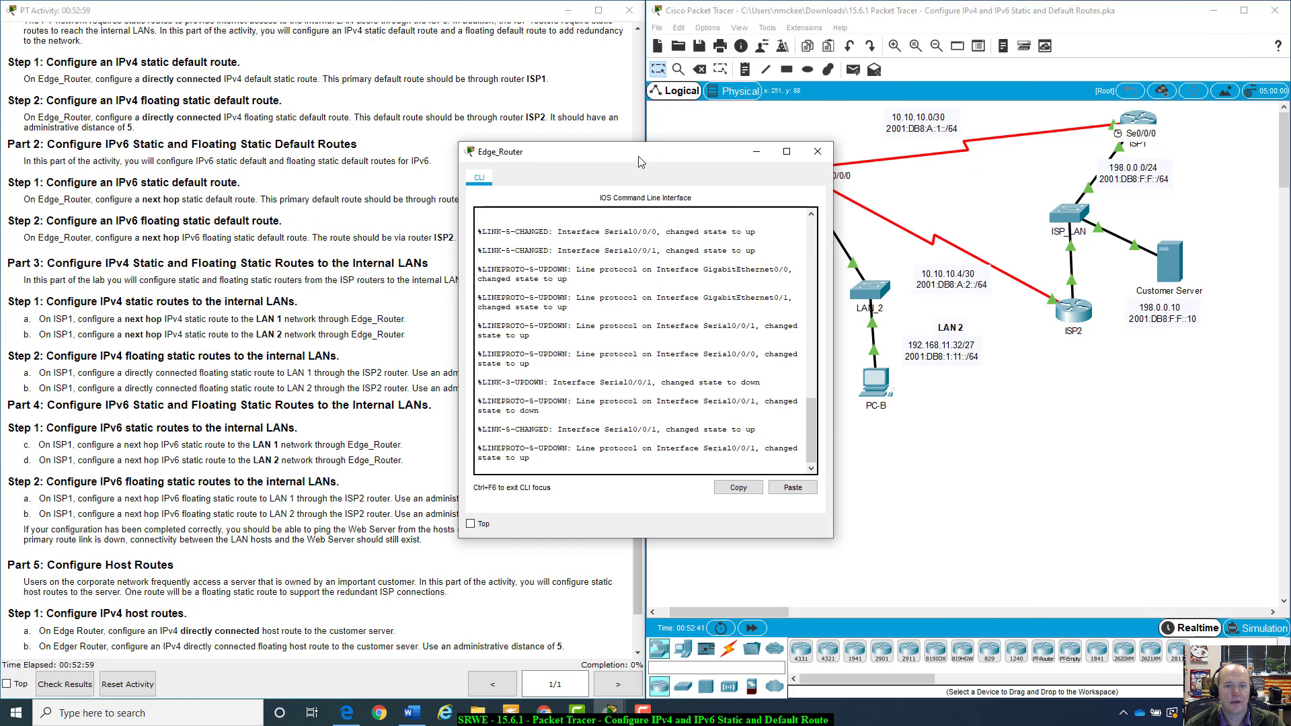
drag(640, 162, 806, 109)
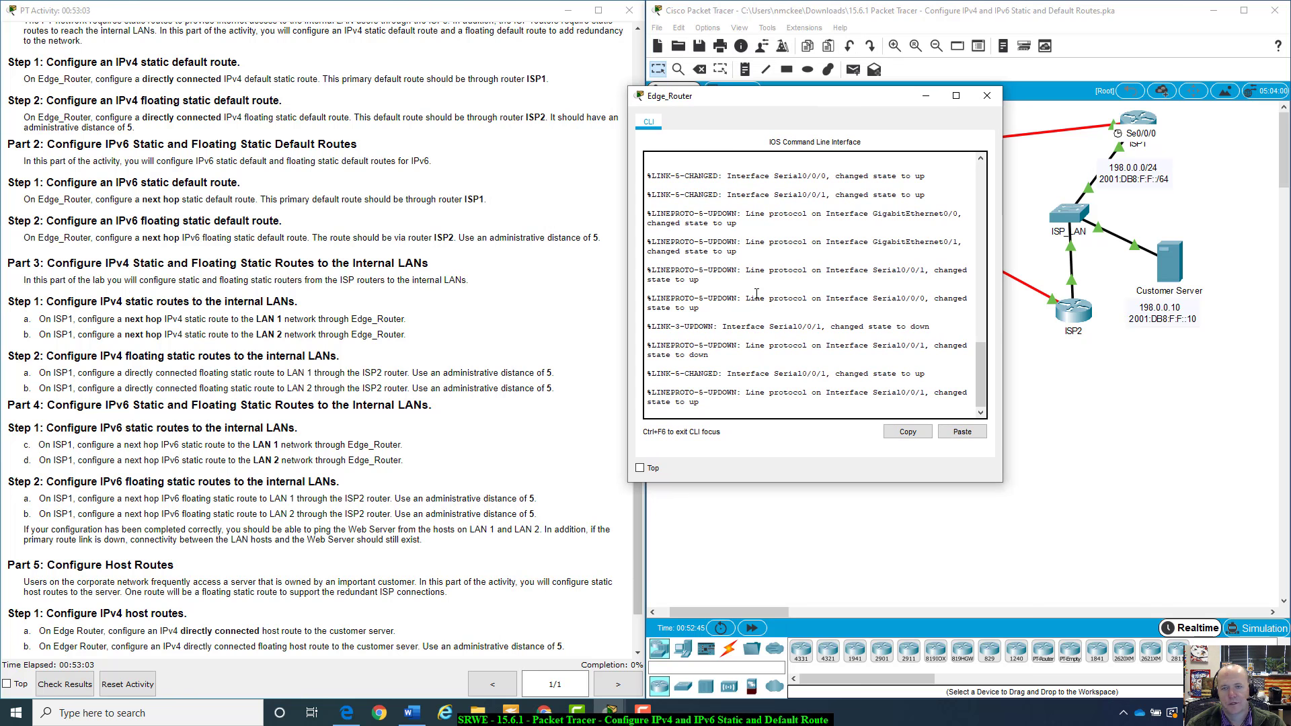
scroll(837, 304, up, 20)
scroll(836, 304, up, 3)
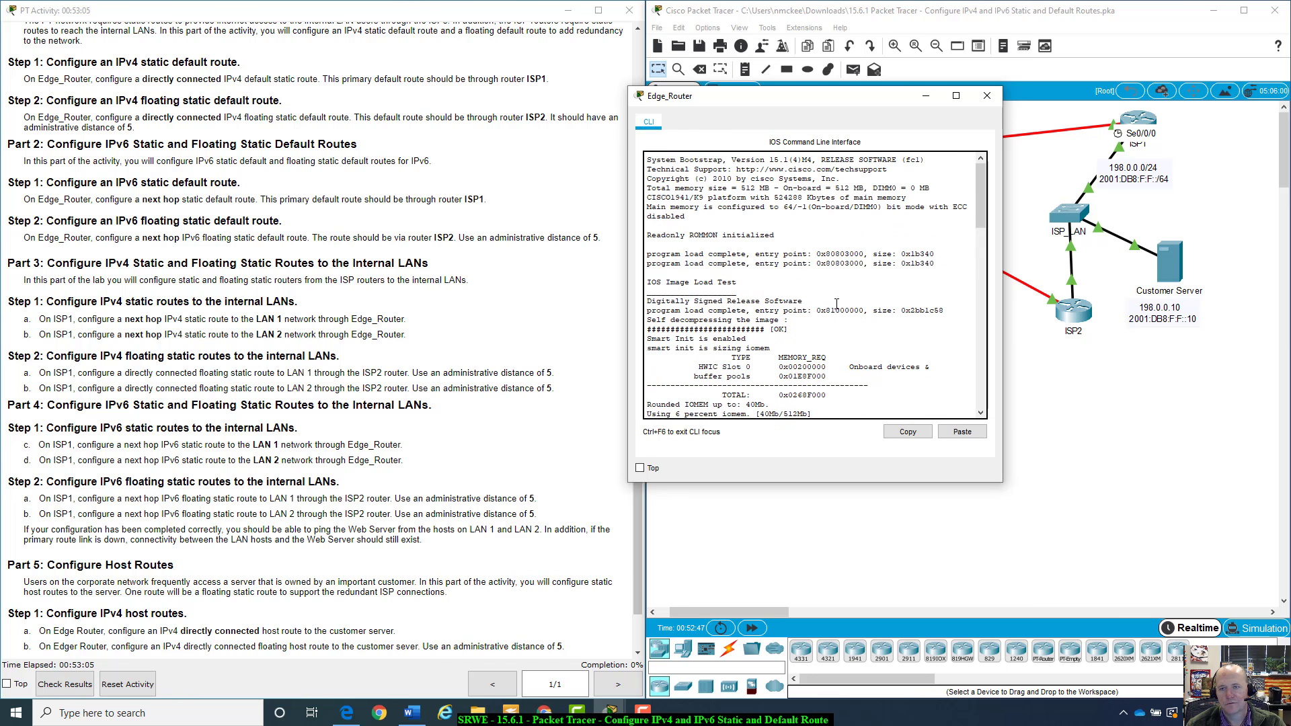
drag(764, 163, 925, 161)
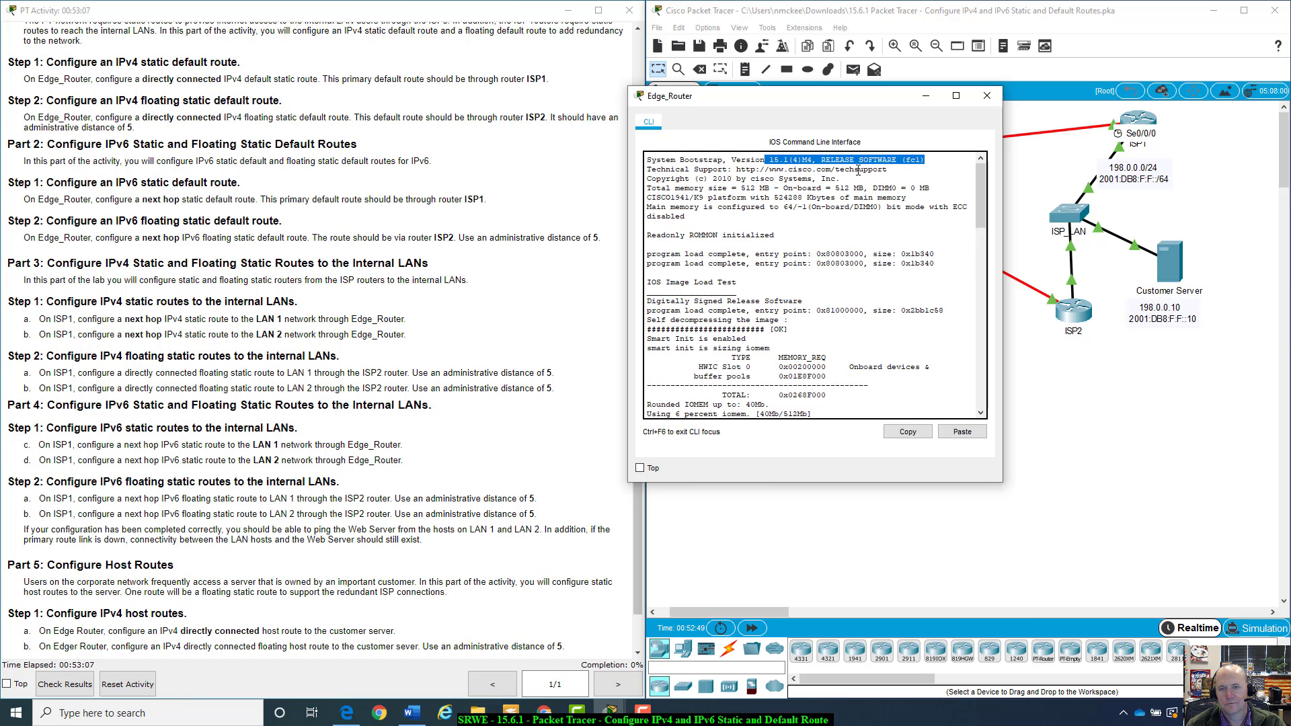
scroll(801, 277, down, 20)
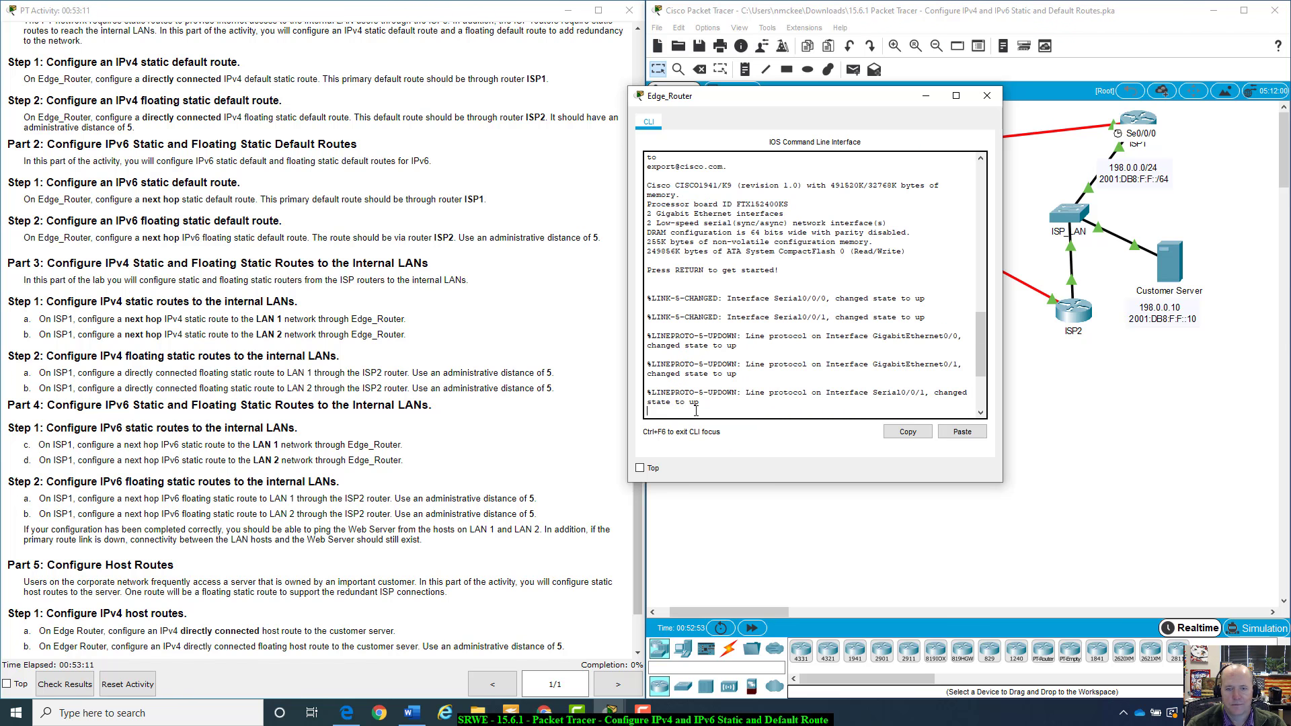
On Edge_Router, enter privileged EXEC mode with enable and global configuration mode with config t
key(Return)
text(enabl)
text(e)
key(Return)
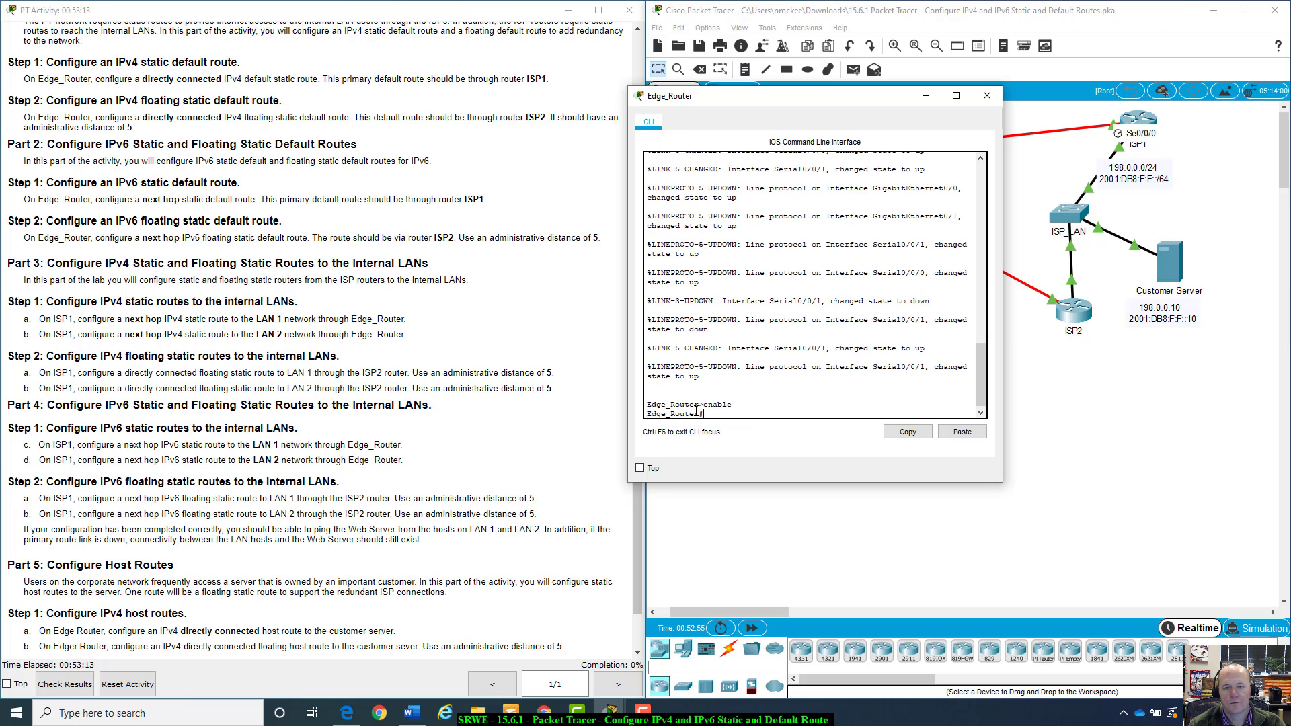
text(confi)
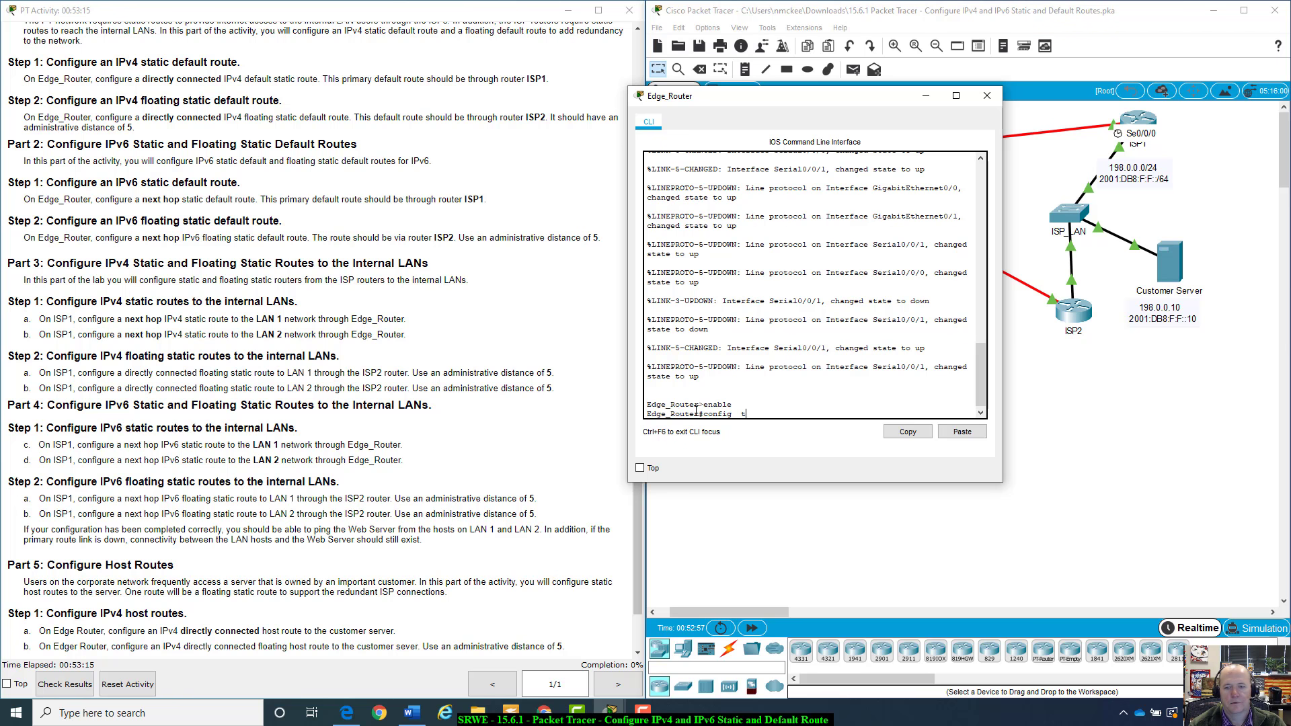
text(g t)
key(Return)
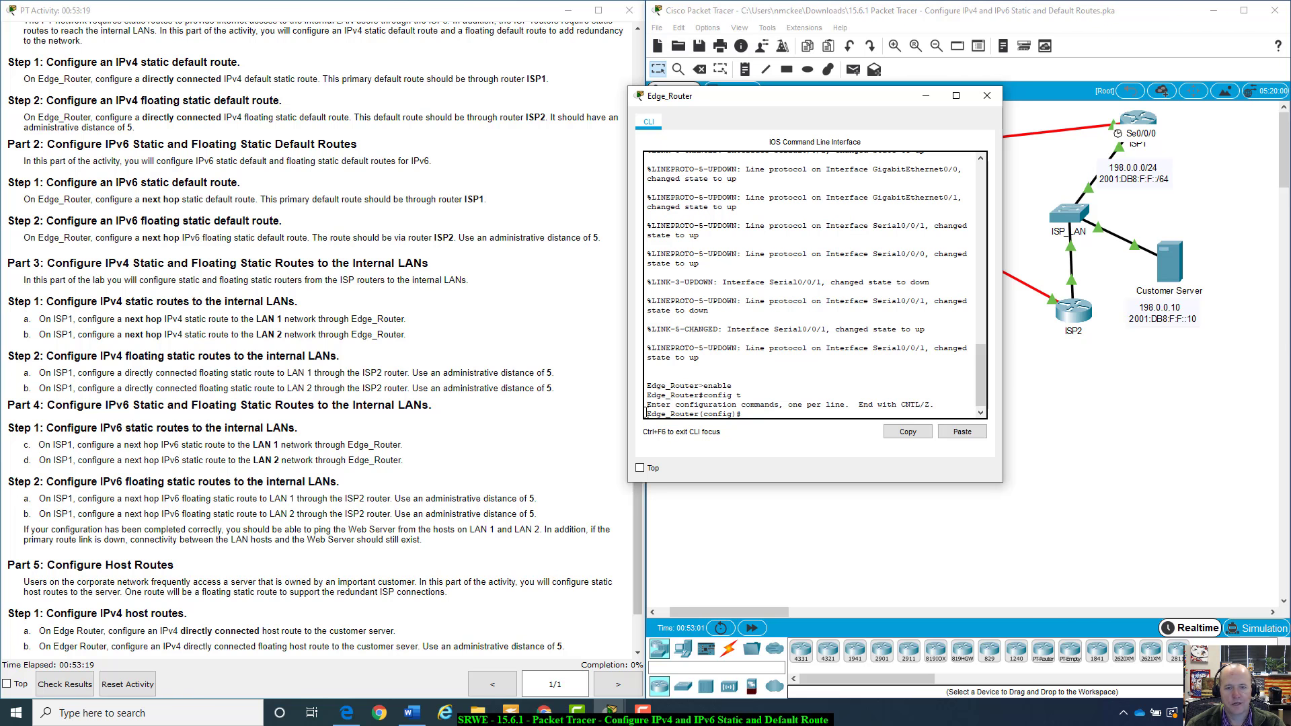
drag(646, 413, 704, 413)
click(751, 412)
drag(881, 98, 925, 88)
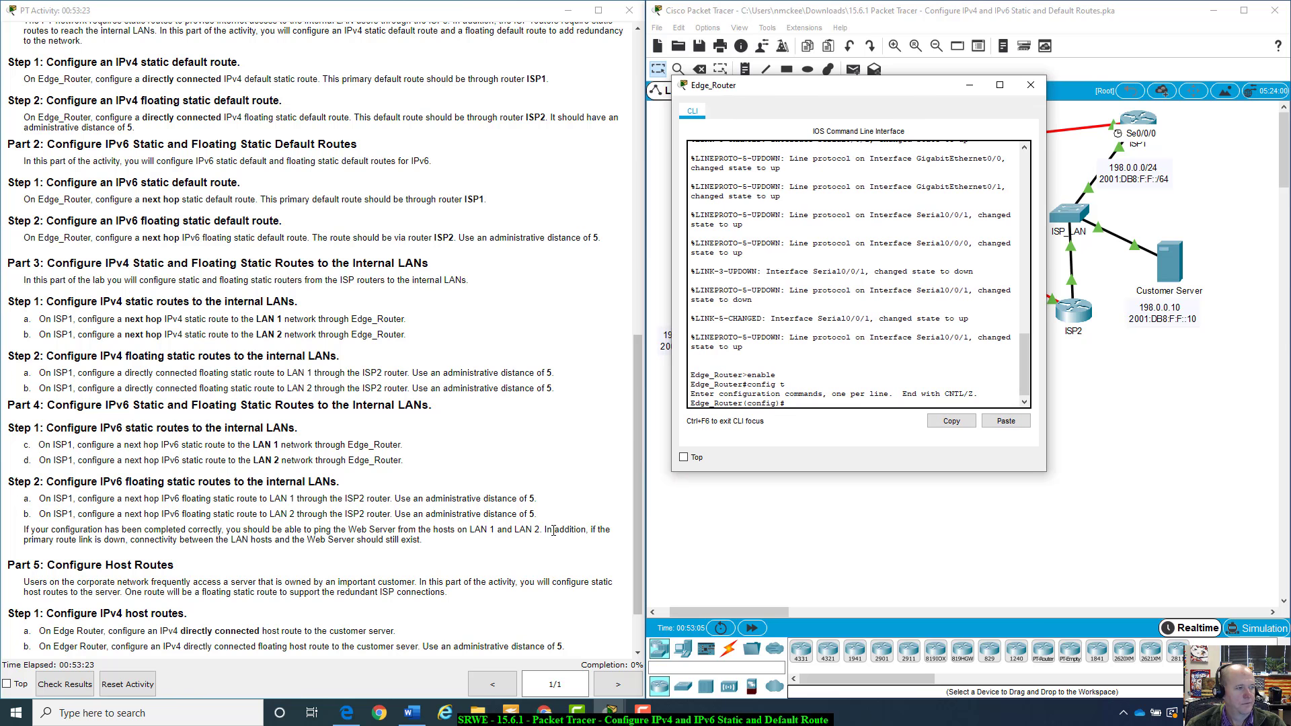
Add the IPv4 default static route ip route 0.0.0.0 0.0.0.0 10.10.10.1 and close the CLI window
text(ip route)
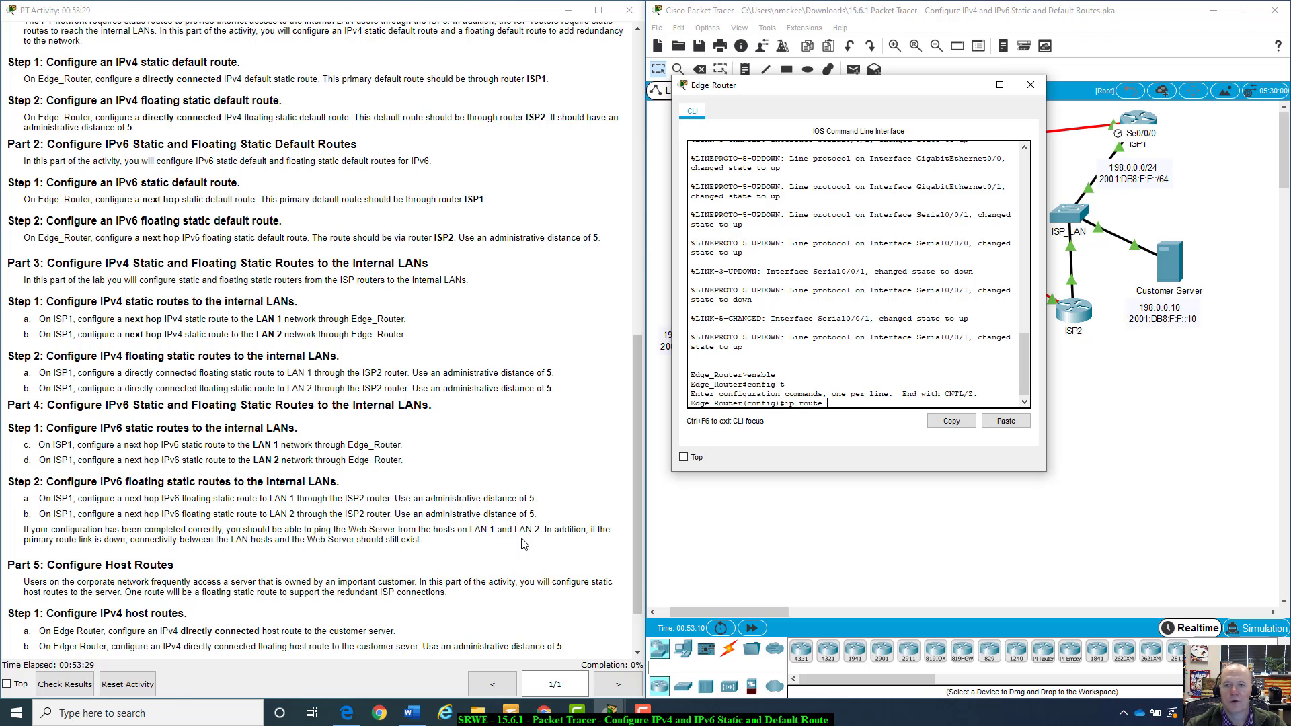
drag(831, 94, 972, 262)
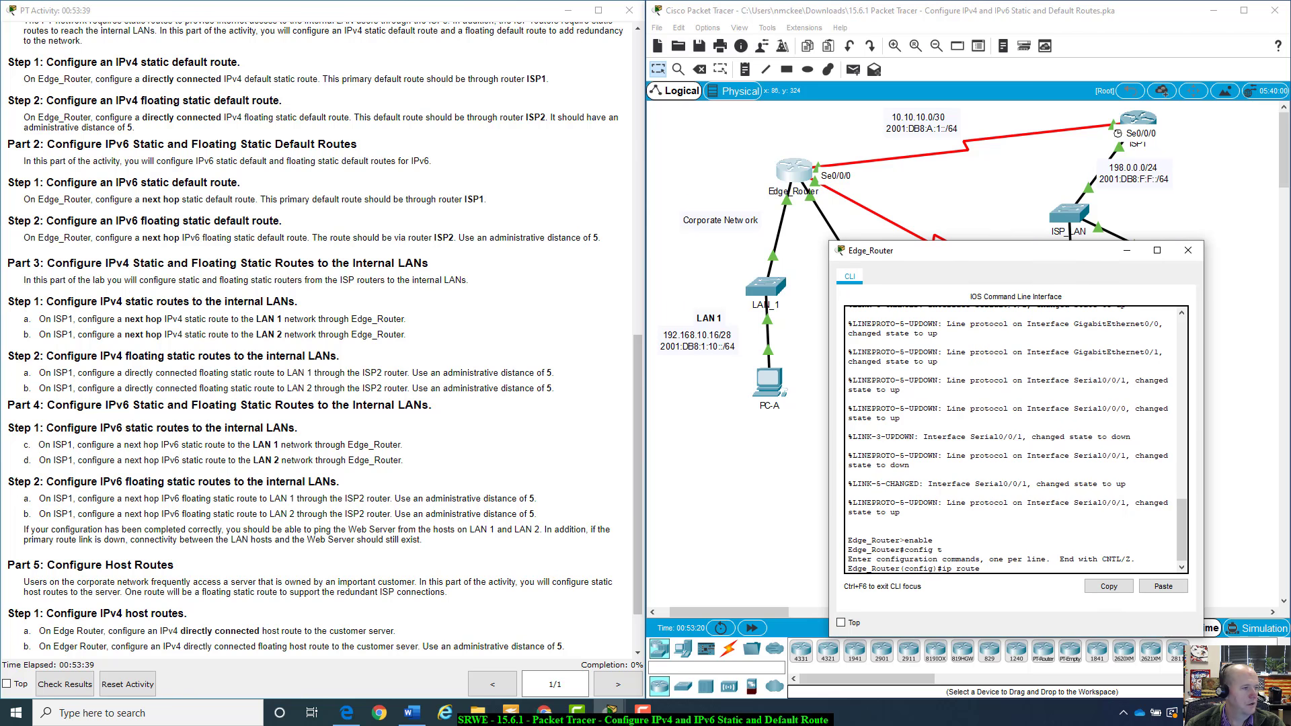
drag(967, 259, 925, 225)
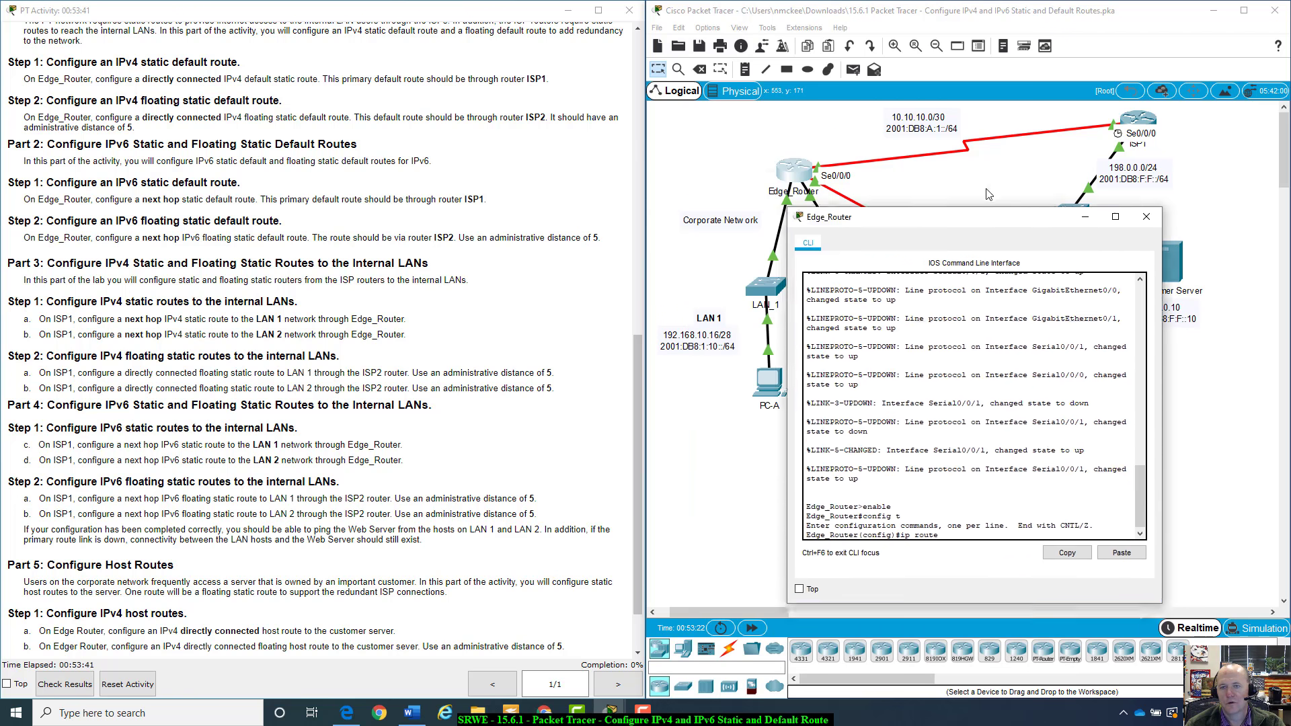
drag(988, 193, 916, 217)
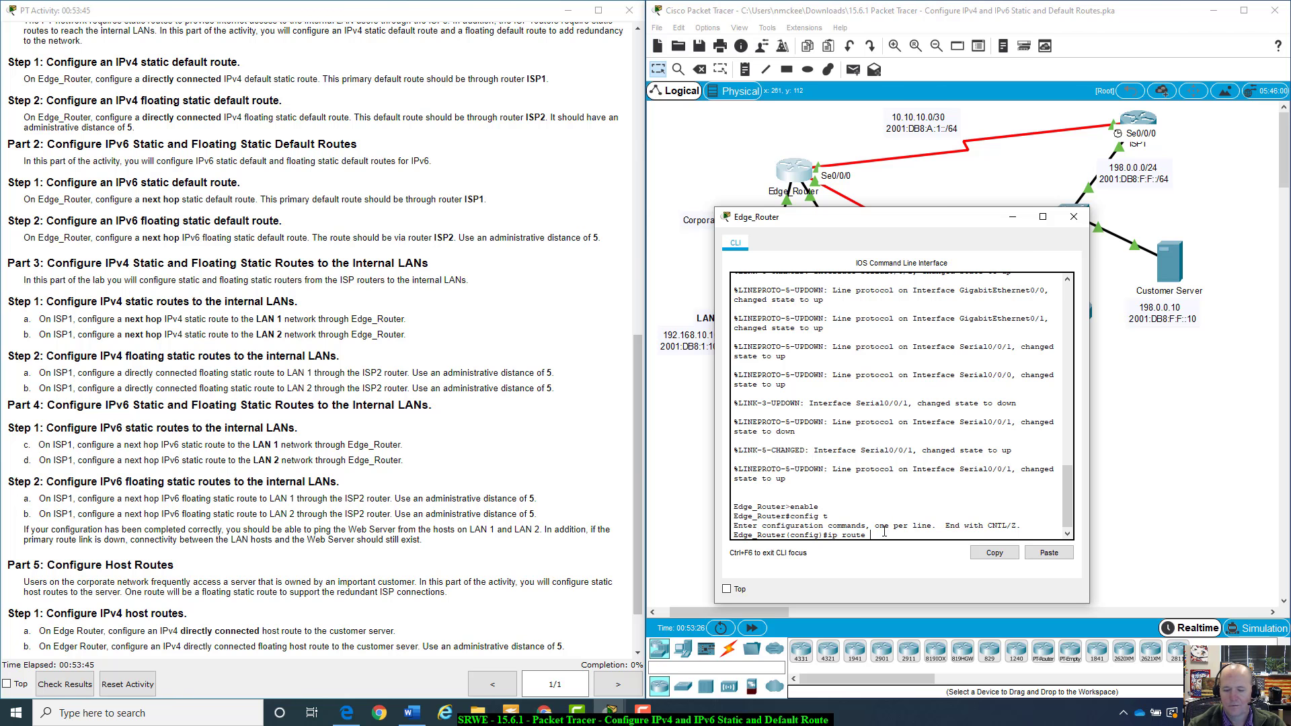
text(0.0.0.0)
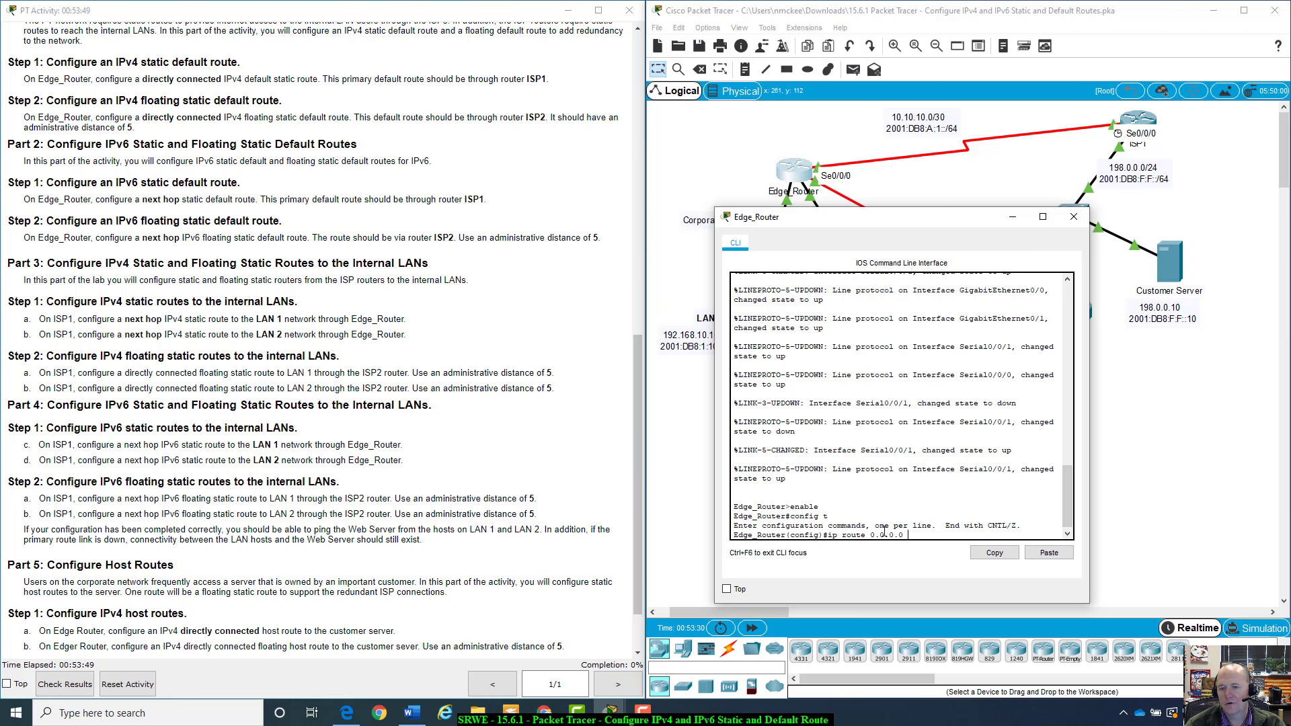
text( 0.0.0.0)
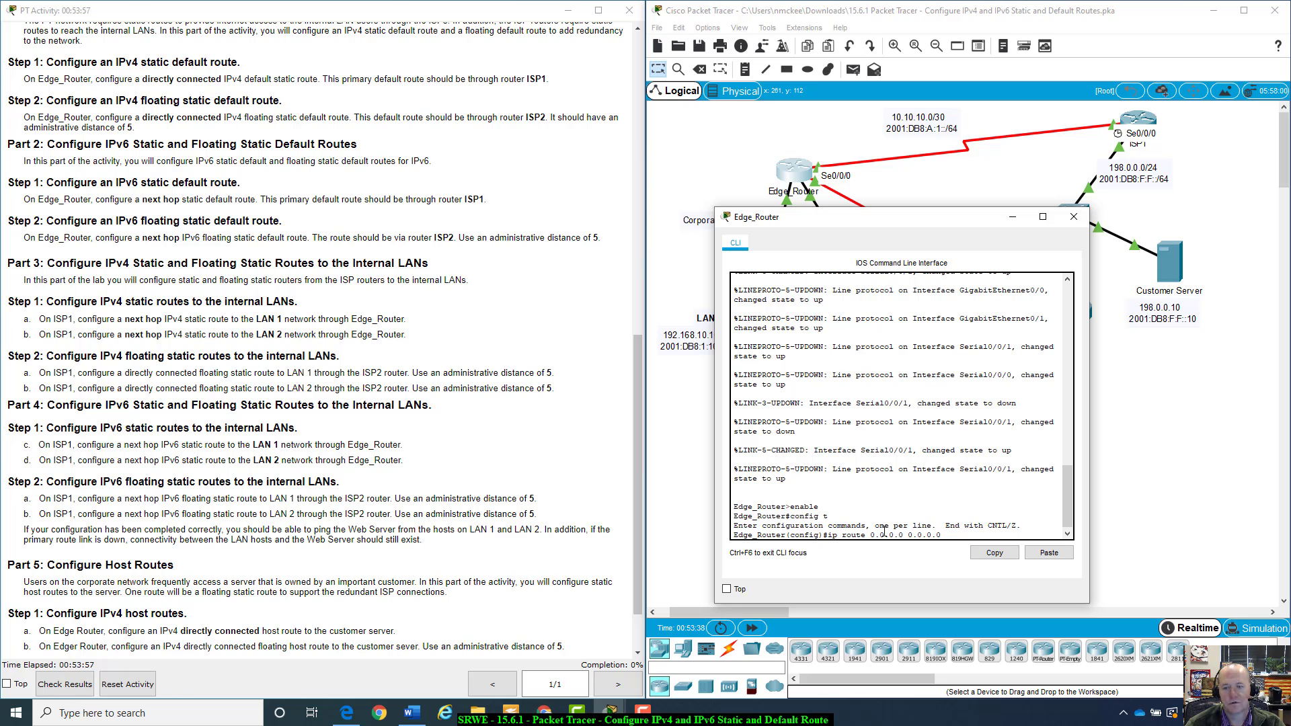
text(10)
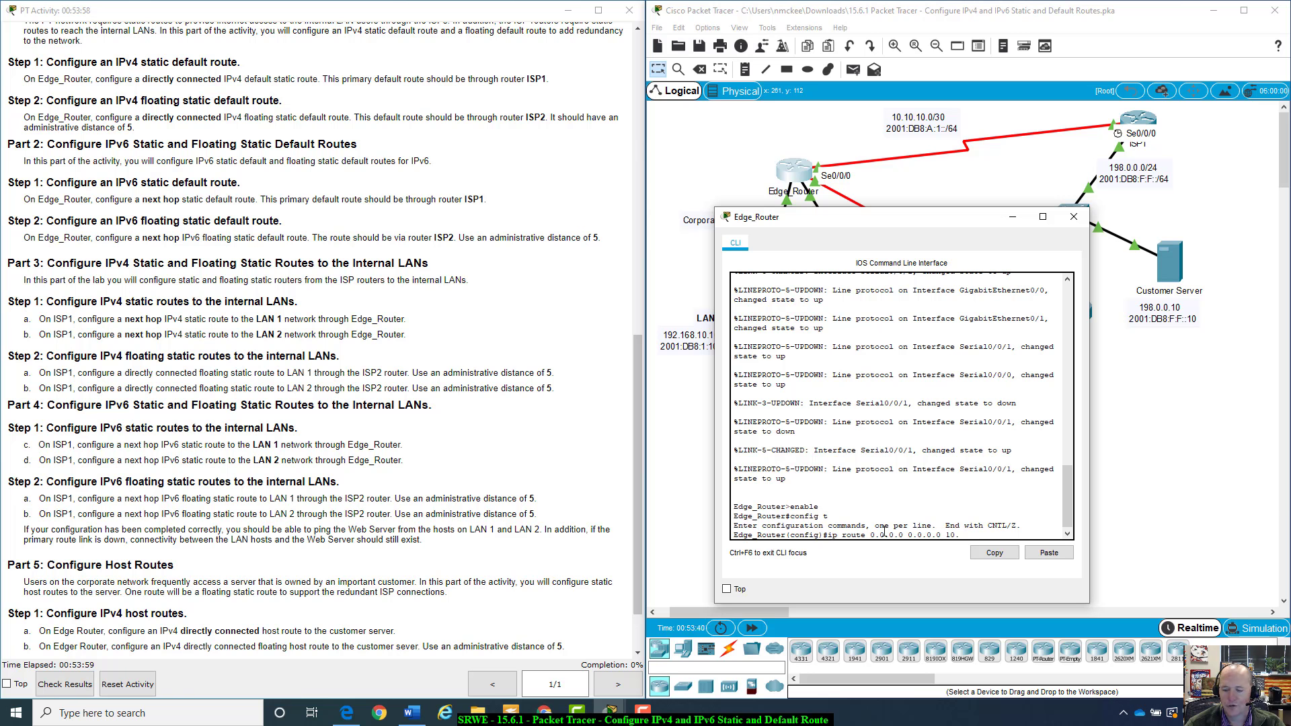
text(.10.10.1)
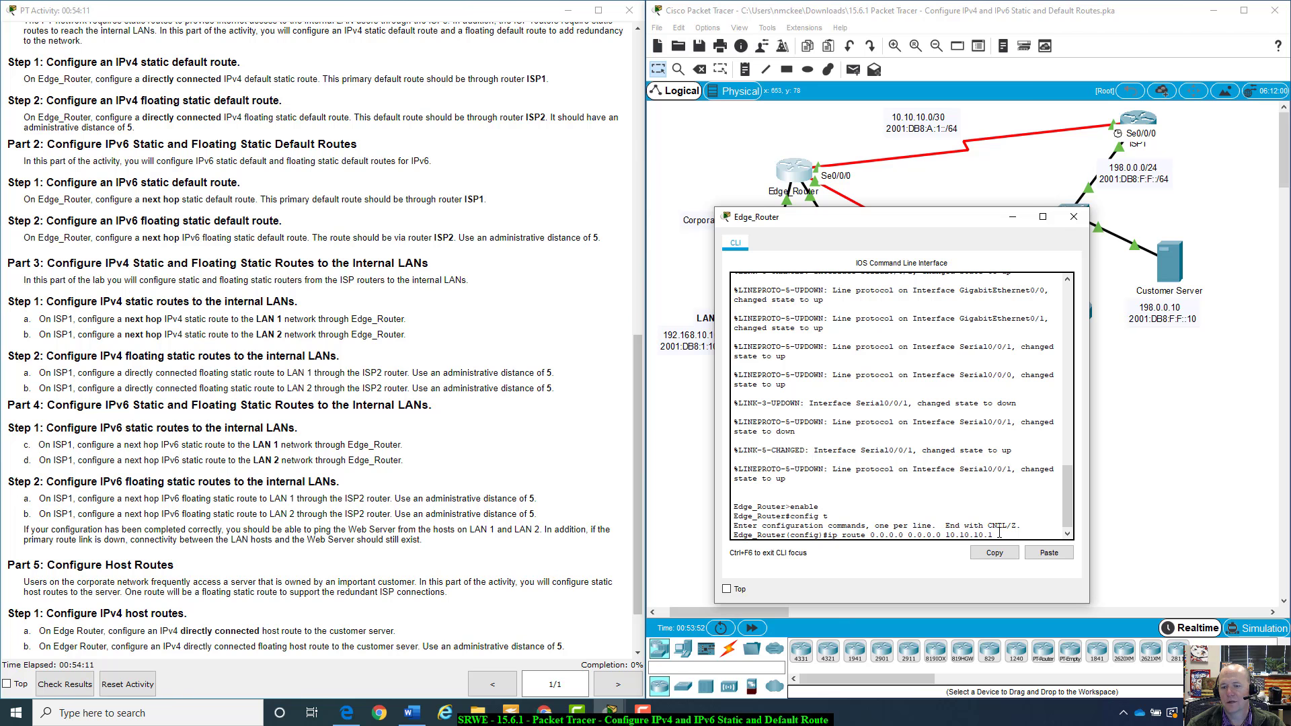
key(Return)
click(1073, 216)
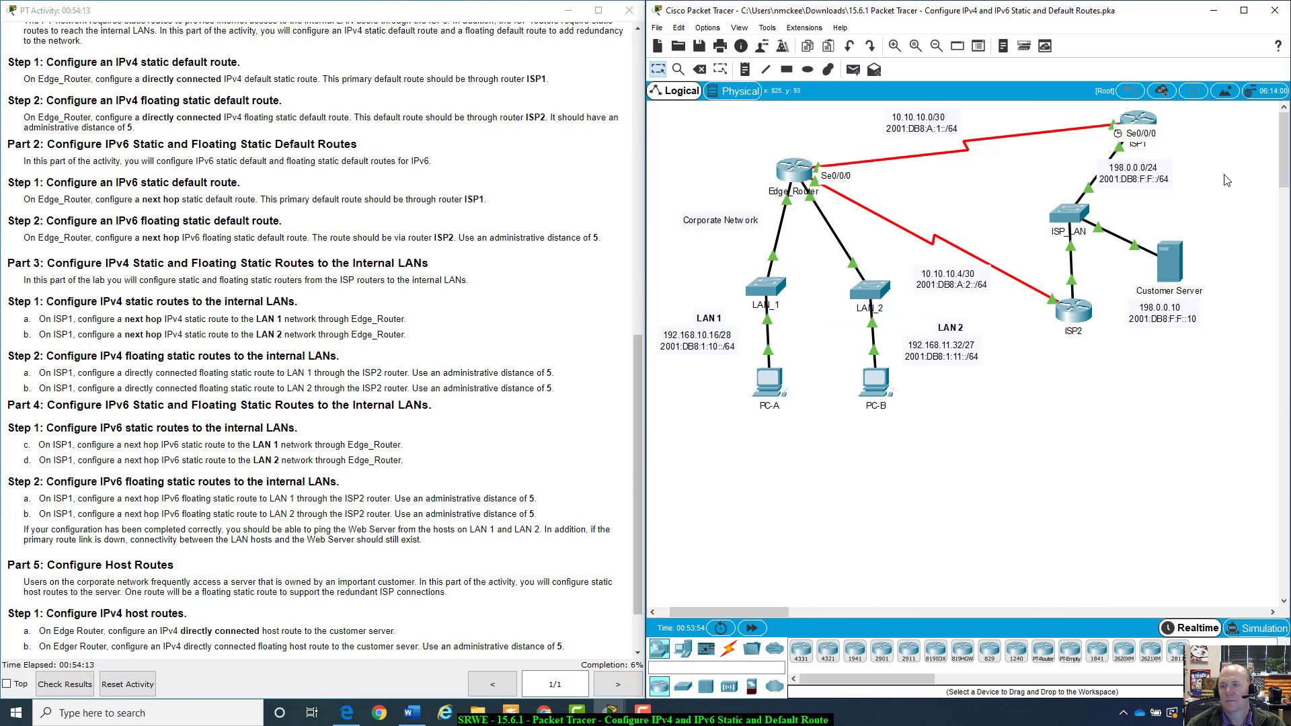
mouse_move(1141, 125)
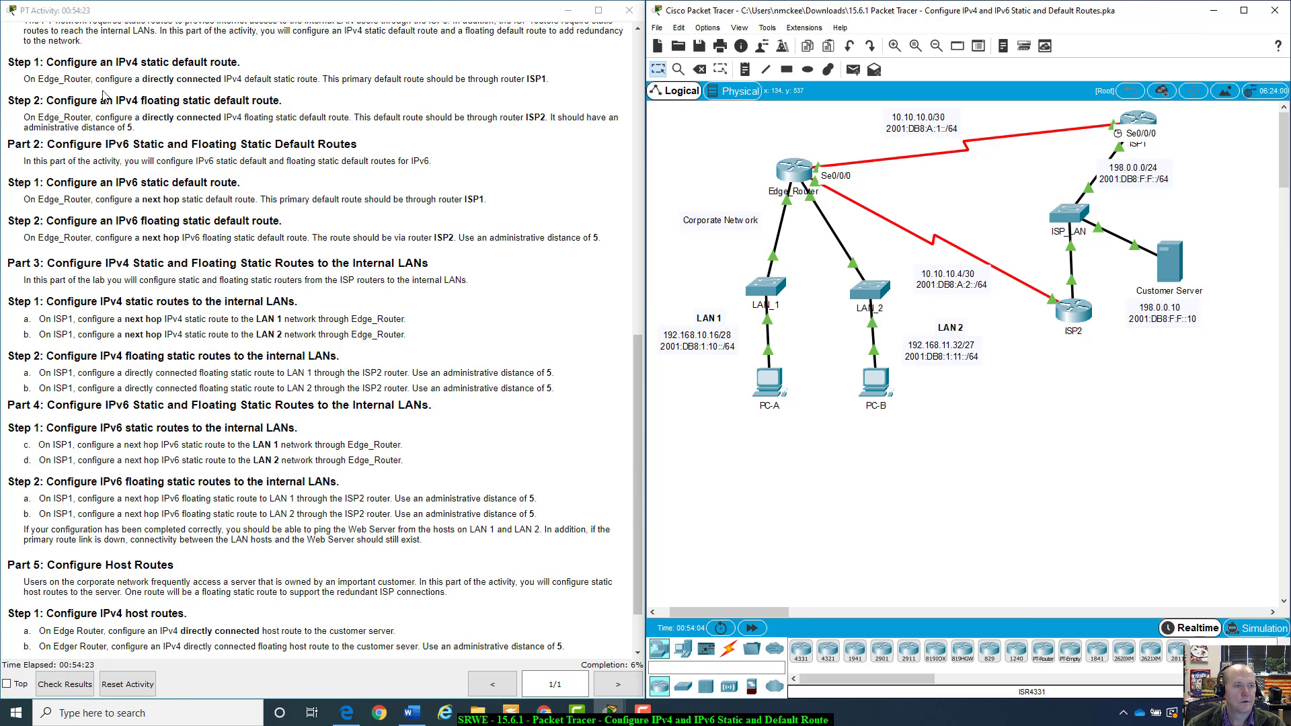
On Edge_Router, add the IPv4 floating default static route ip route 0.0.0.0 0.0.0.0 10.10.10.5 5 via ISP2
scroll(638, 397, down, 2)
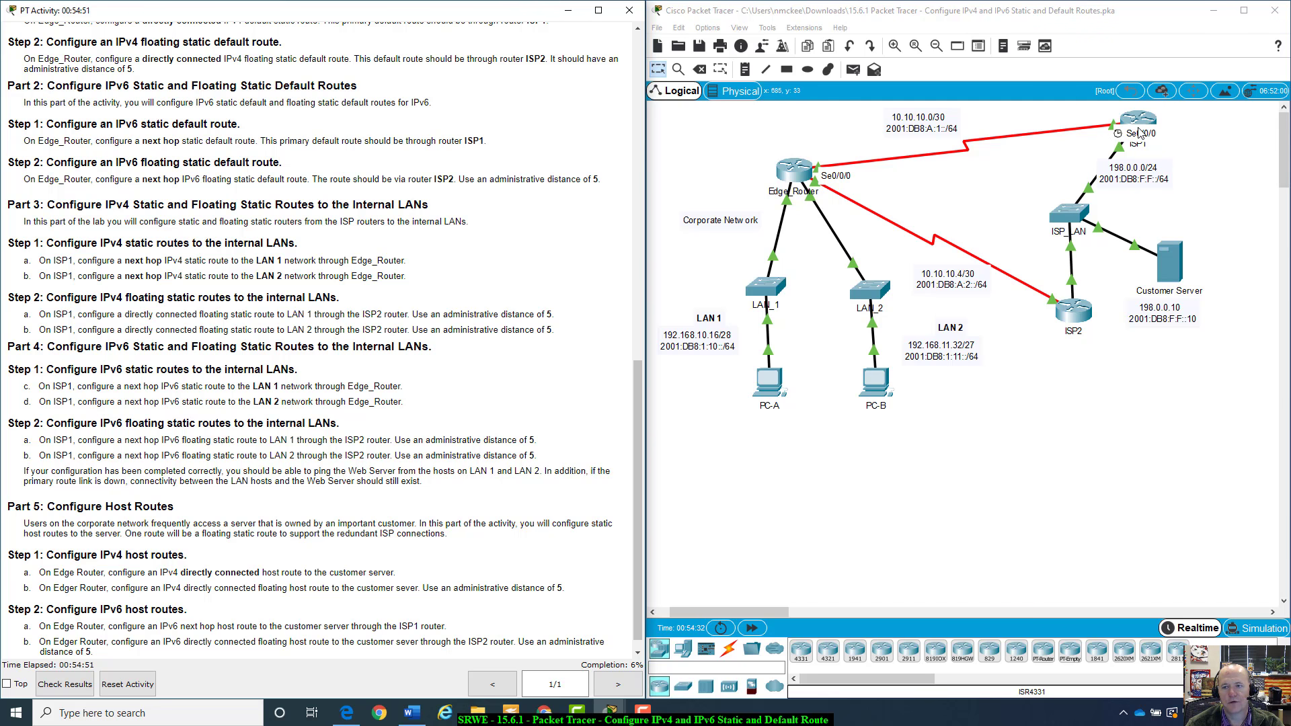
click(800, 170)
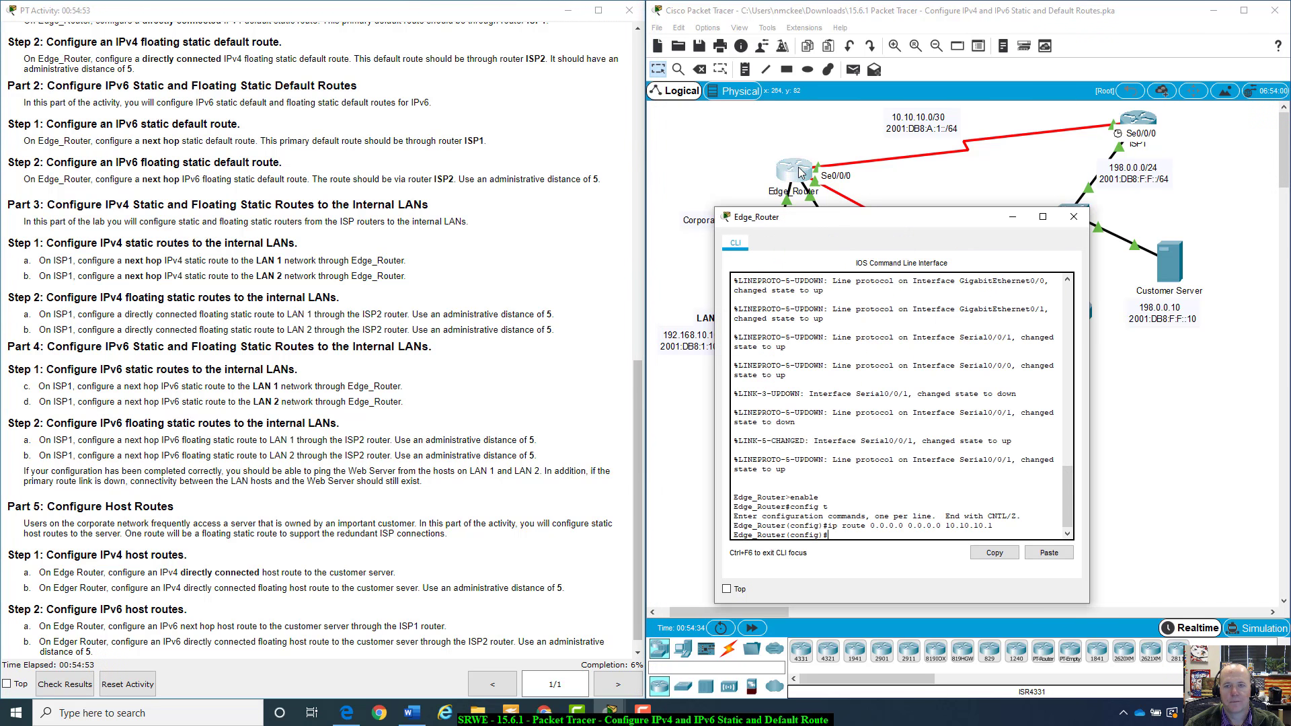
drag(830, 223, 769, 207)
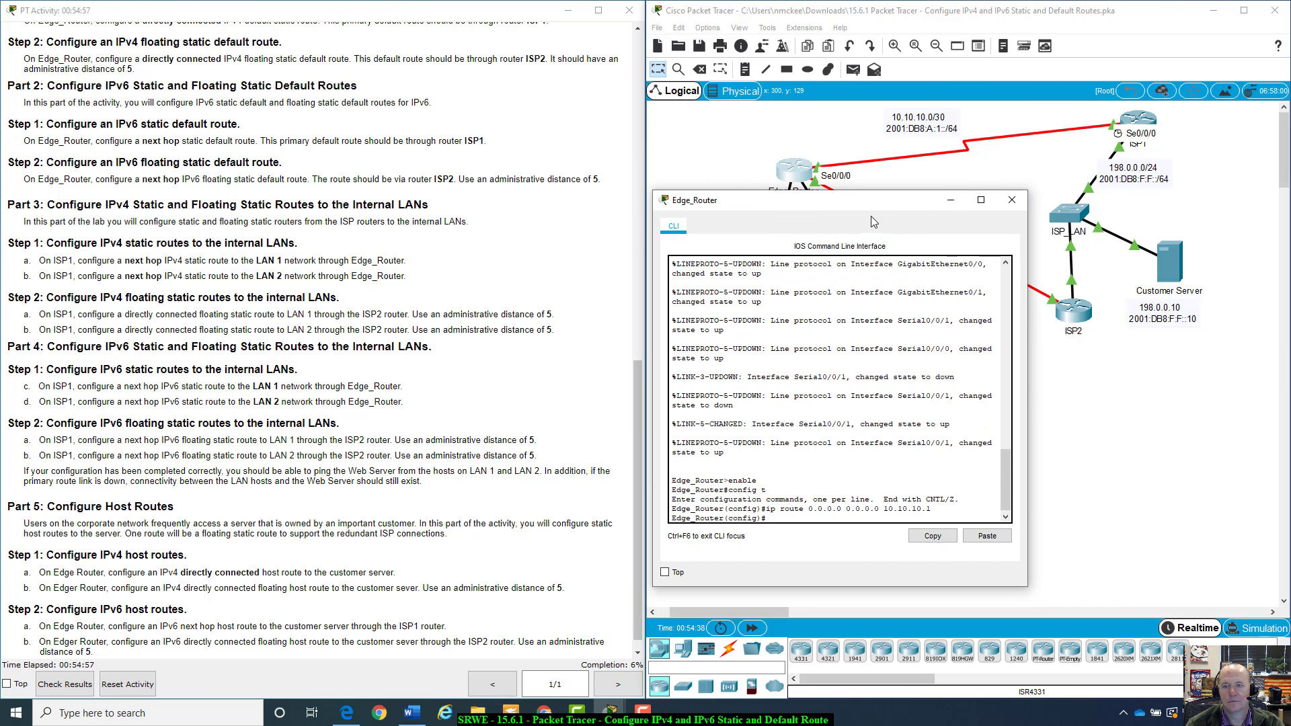
drag(880, 203, 889, 202)
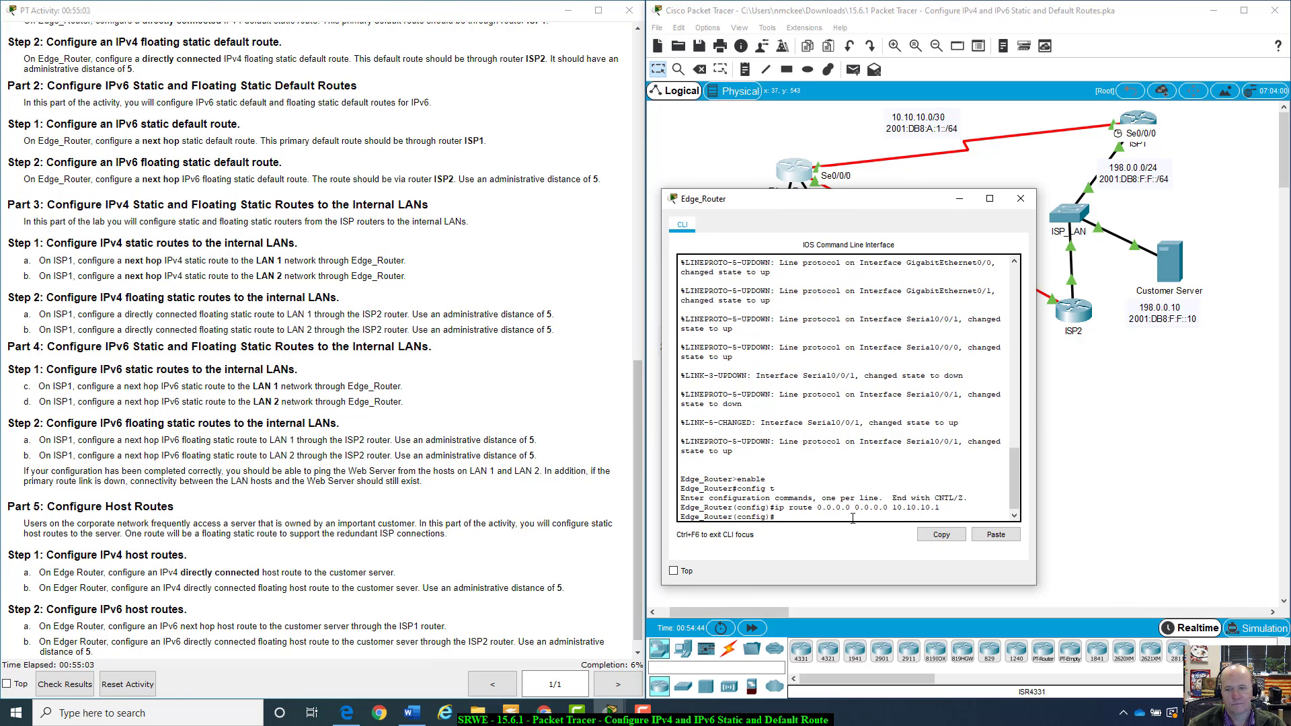
key(Up)
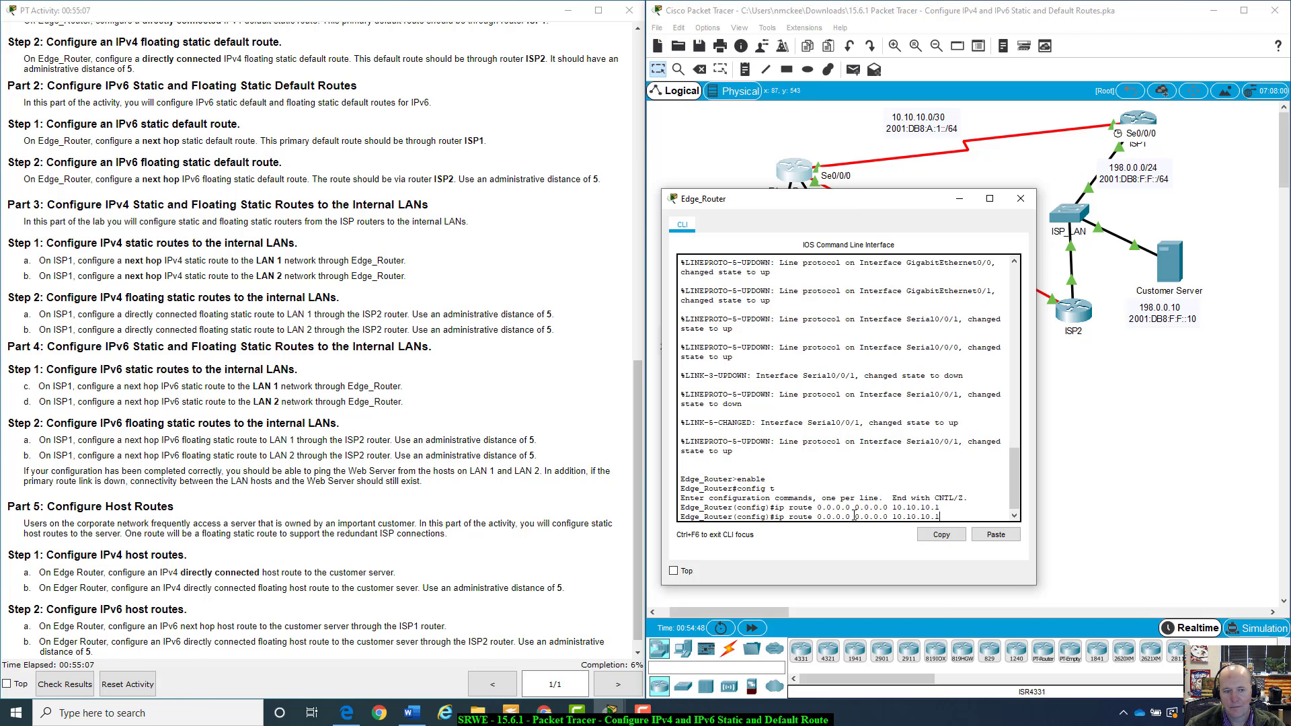
key(BackSpace)
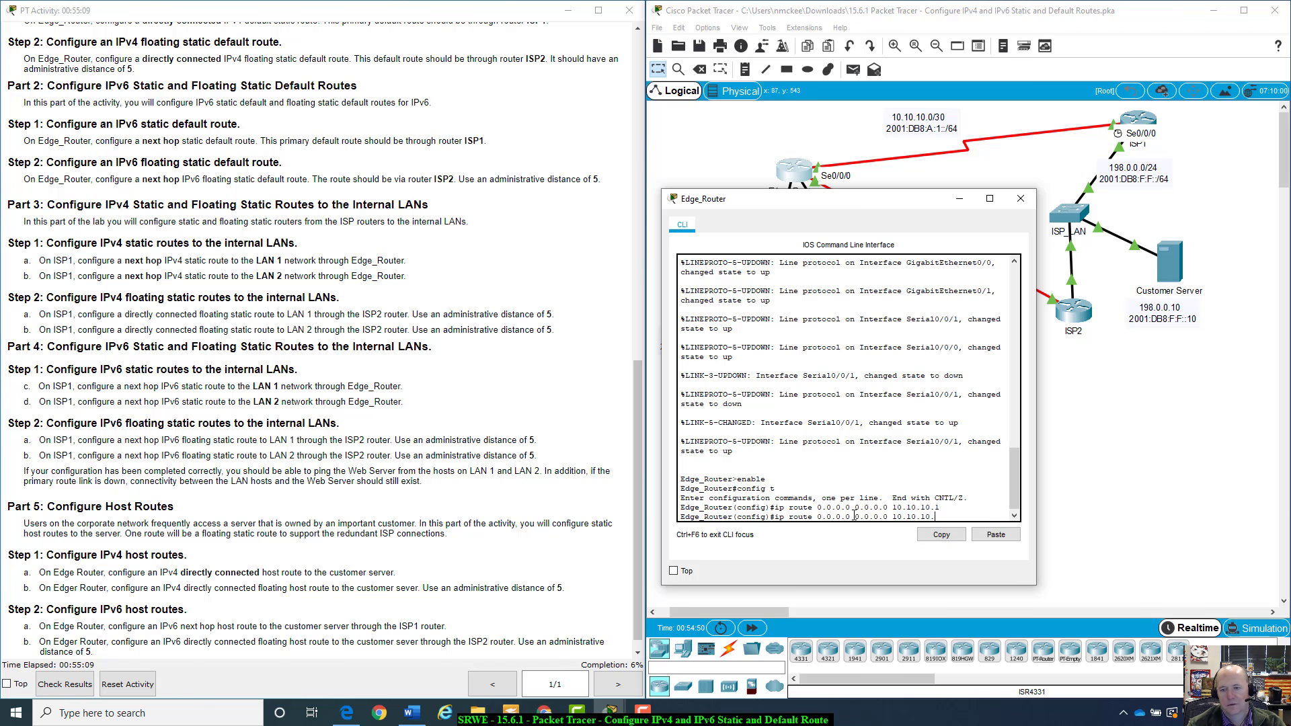
text(5)
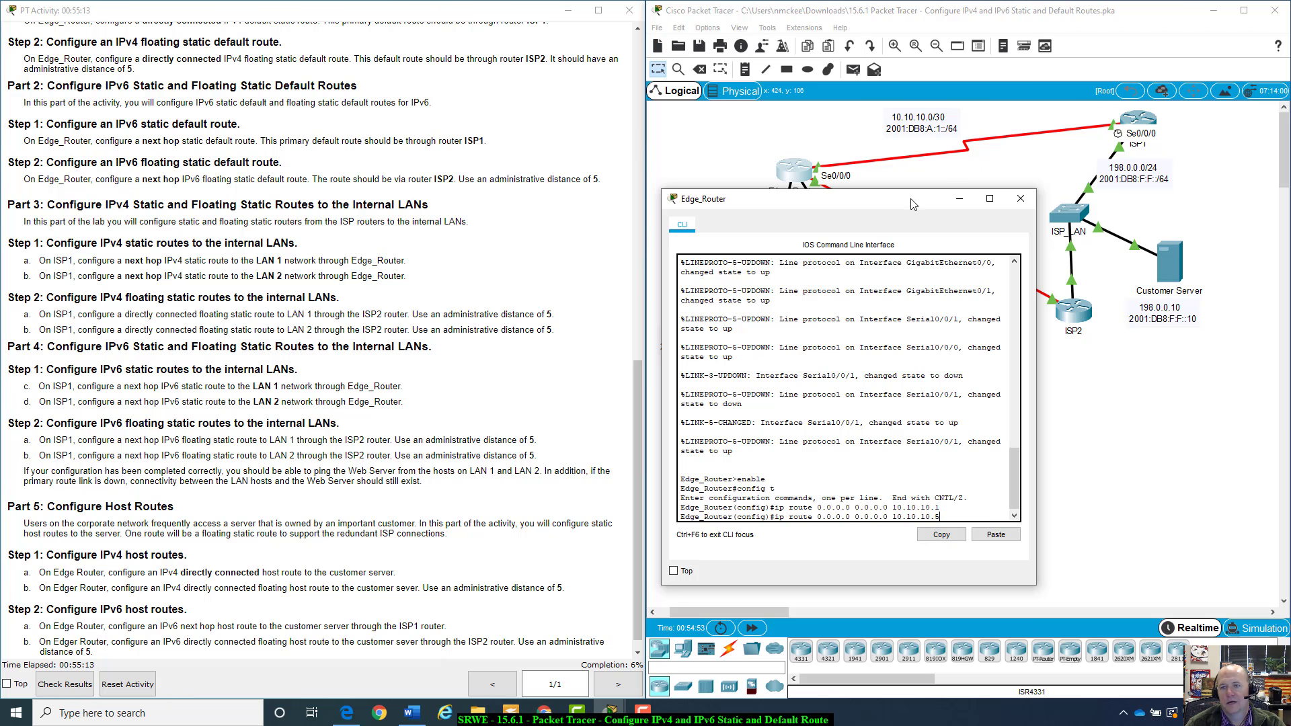
drag(908, 199, 468, 236)
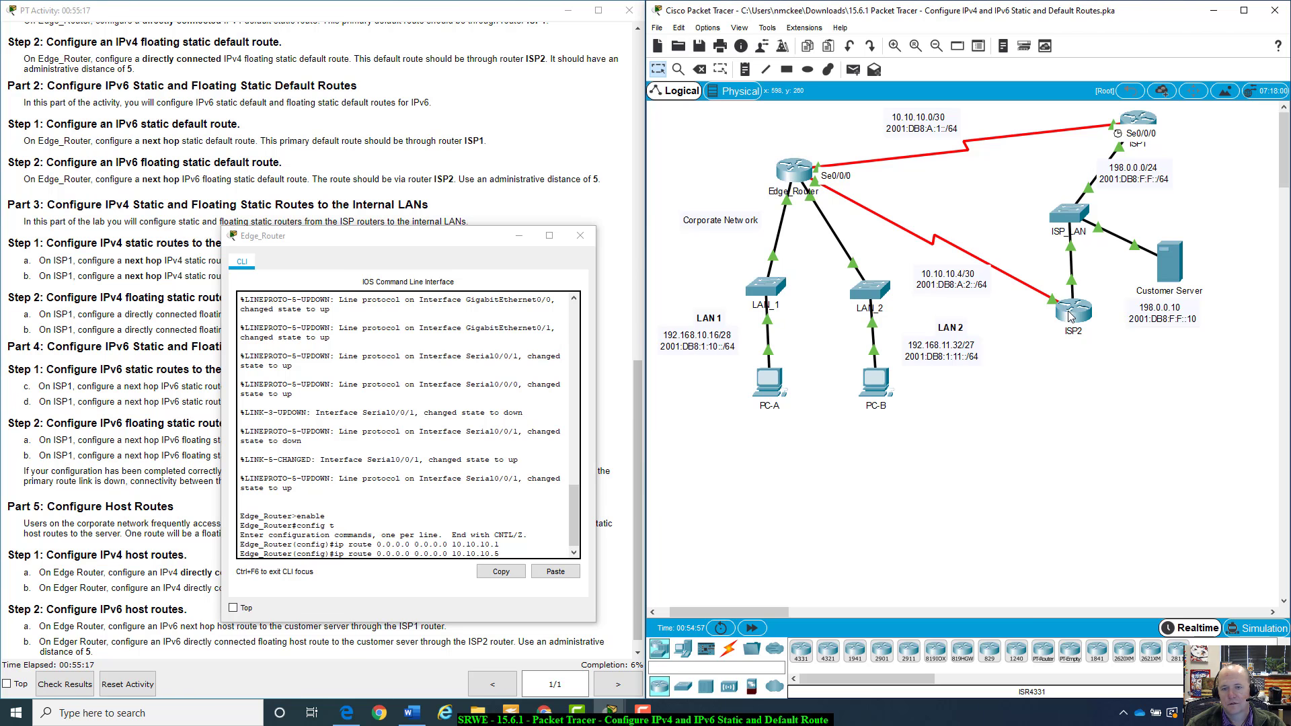
mouse_move(1066, 316)
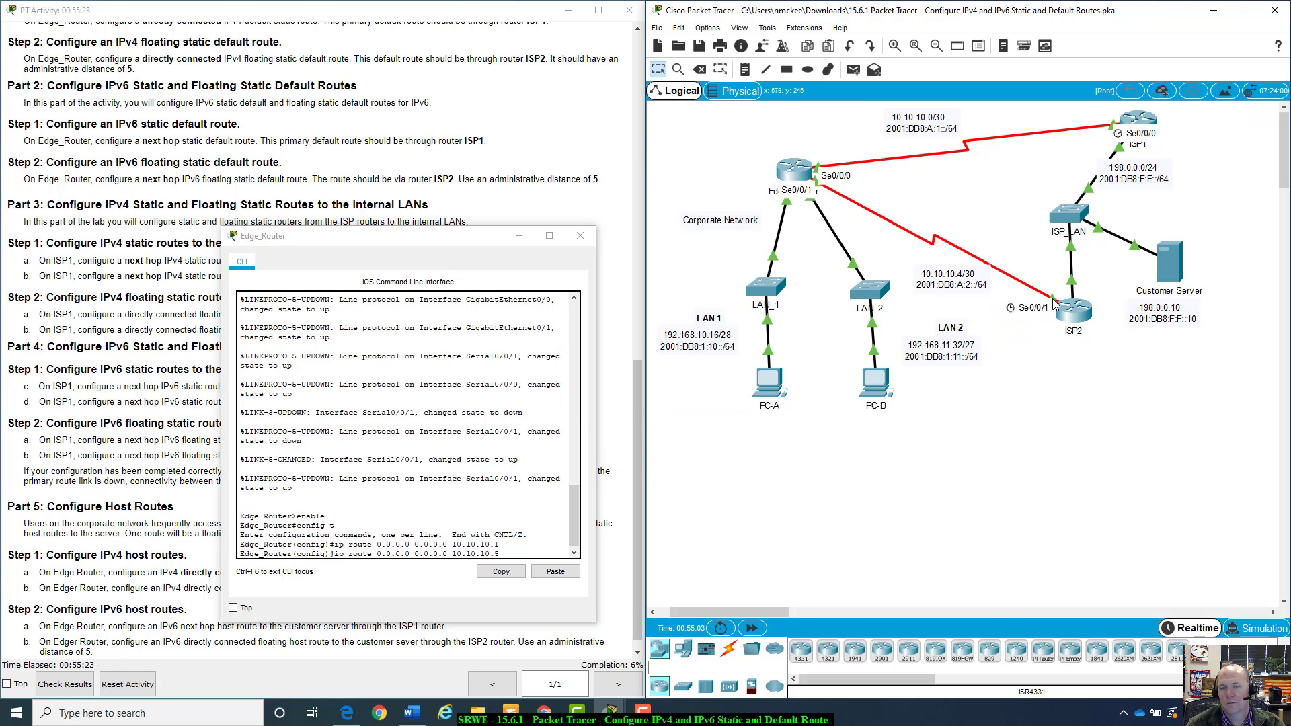
drag(478, 241, 982, 205)
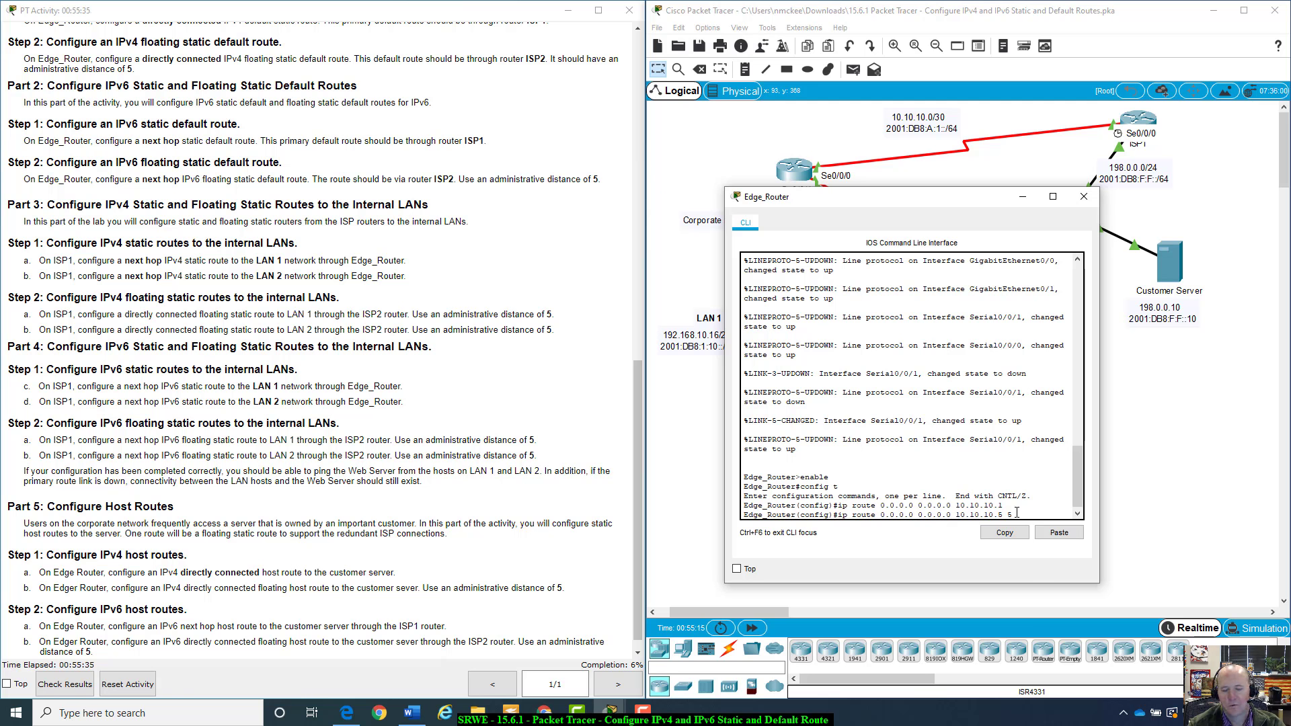
text(5)
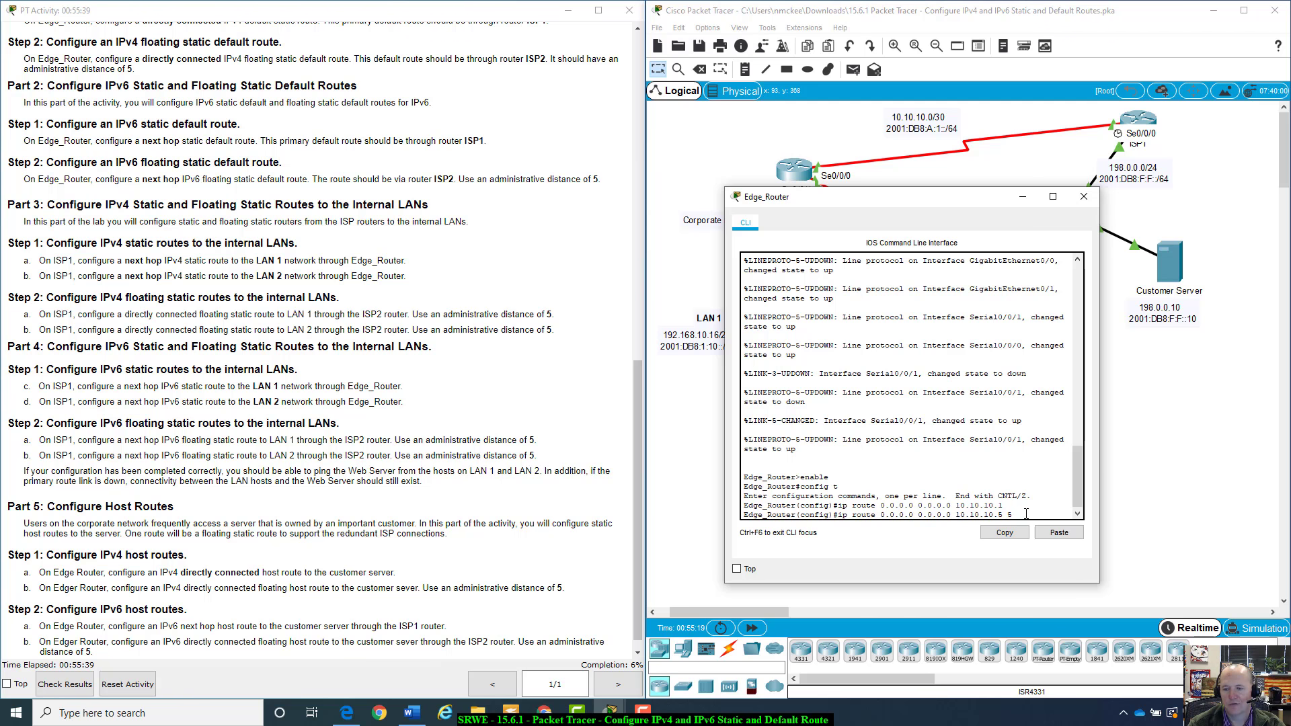
key(Return)
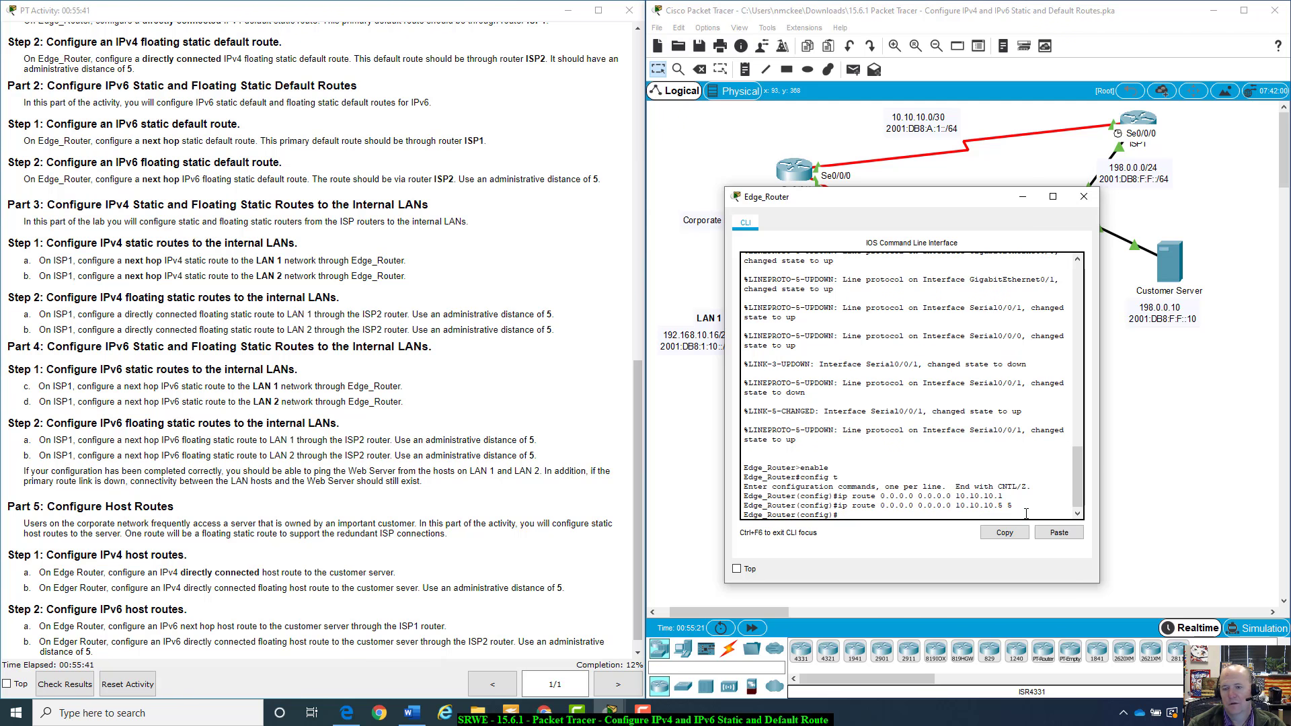
Compare the primary and floating IPv4 default route commands in the CLI output
drag(1003, 496, 837, 497)
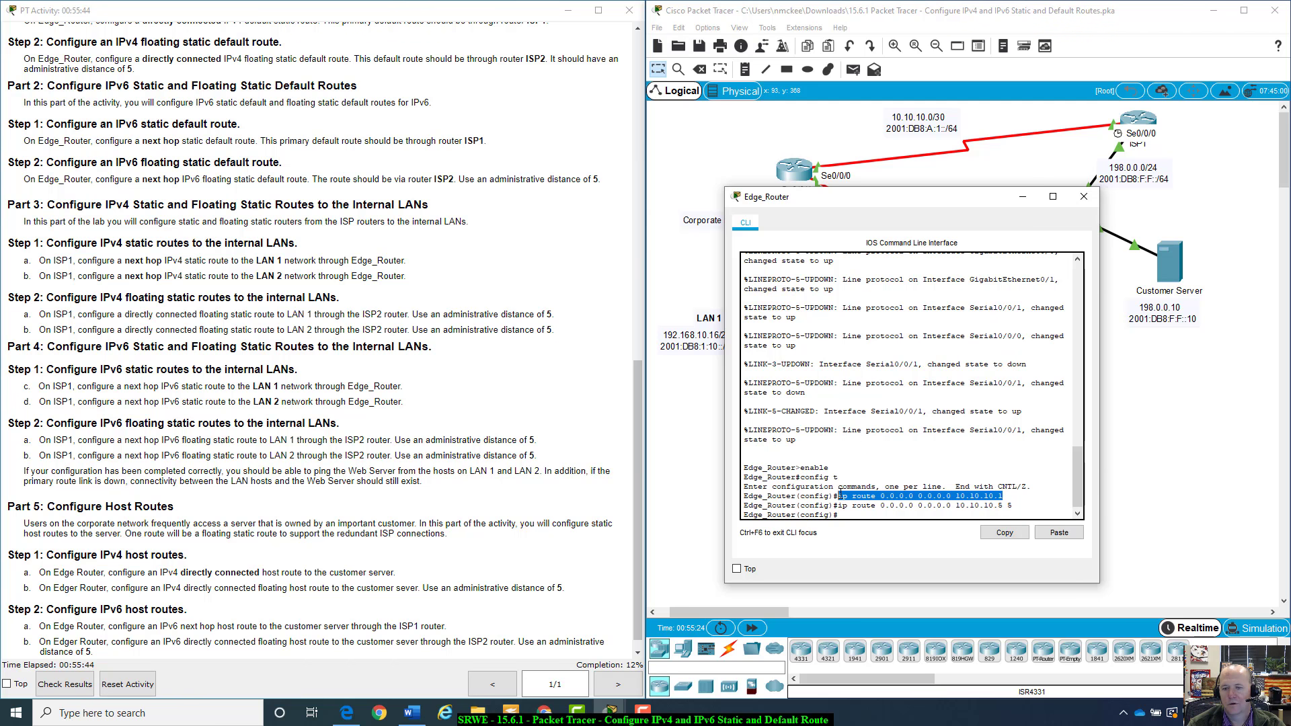
click(1024, 505)
drag(1024, 506, 875, 508)
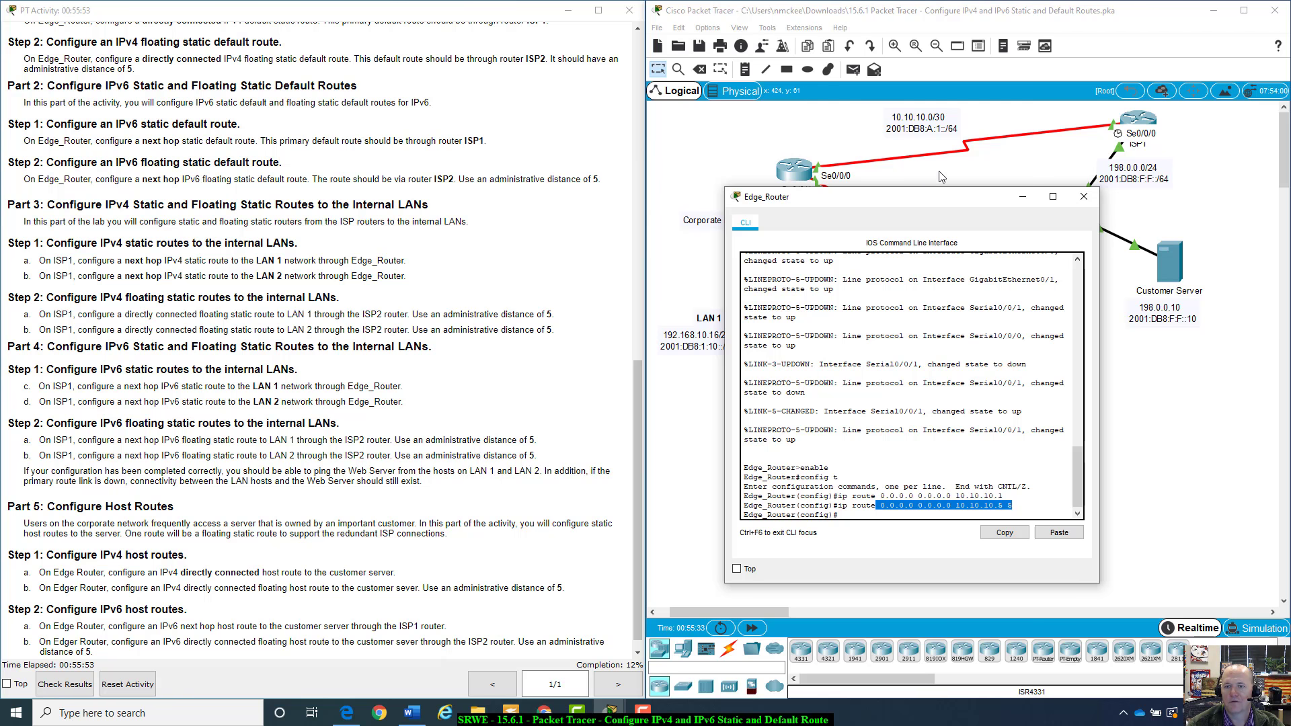
drag(929, 201, 961, 189)
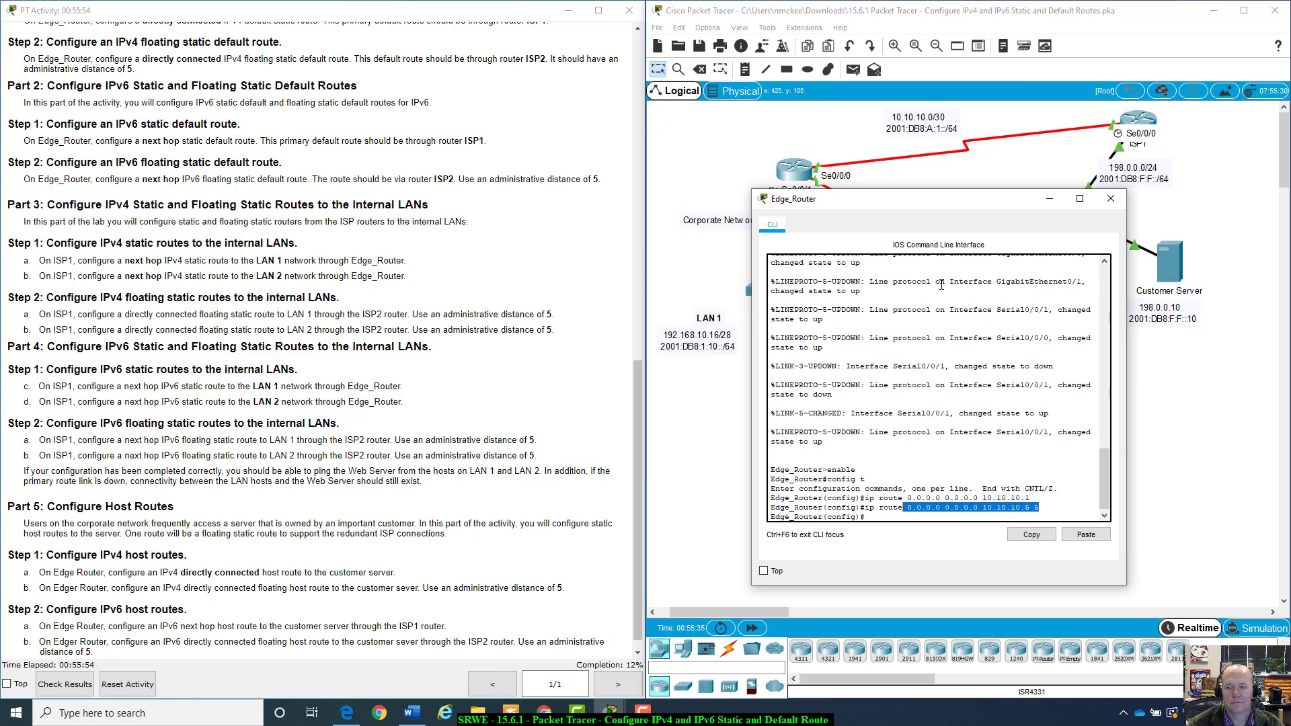
click(893, 520)
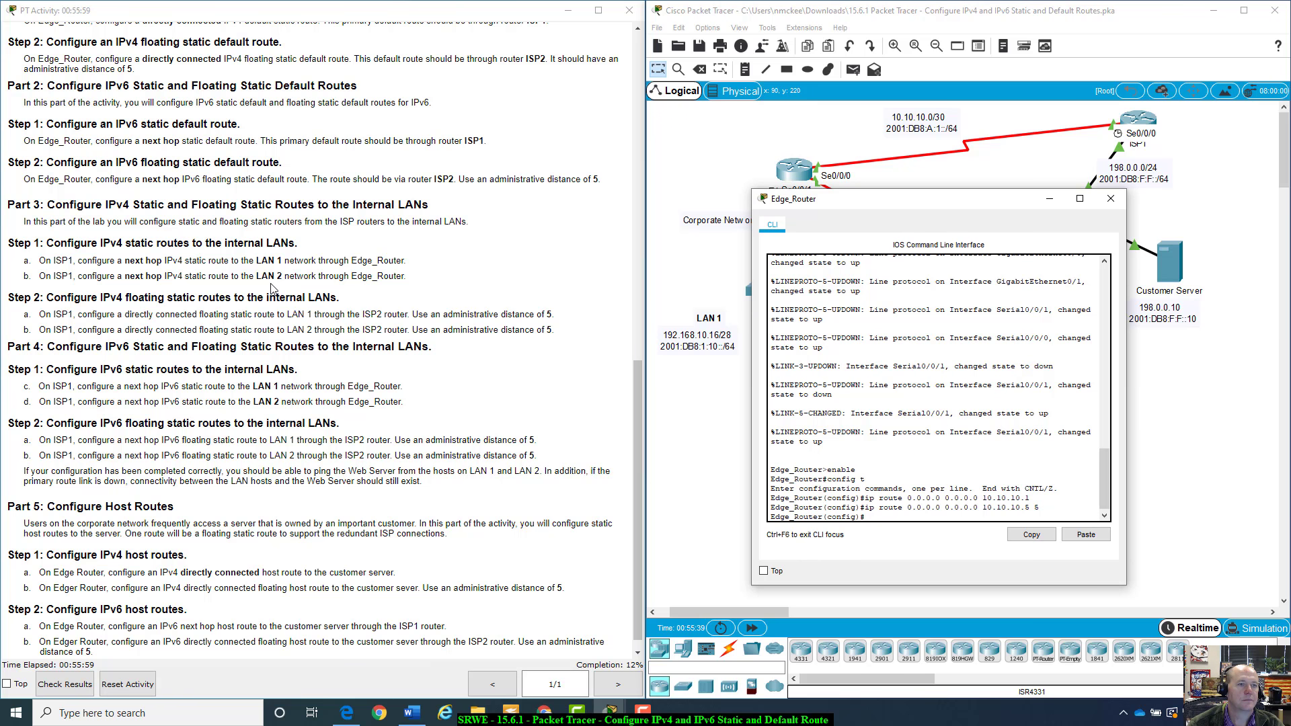
Review the Part 2 IPv6 default route instructions and the ISP1 link in the topology
scroll(273, 288, down, 1)
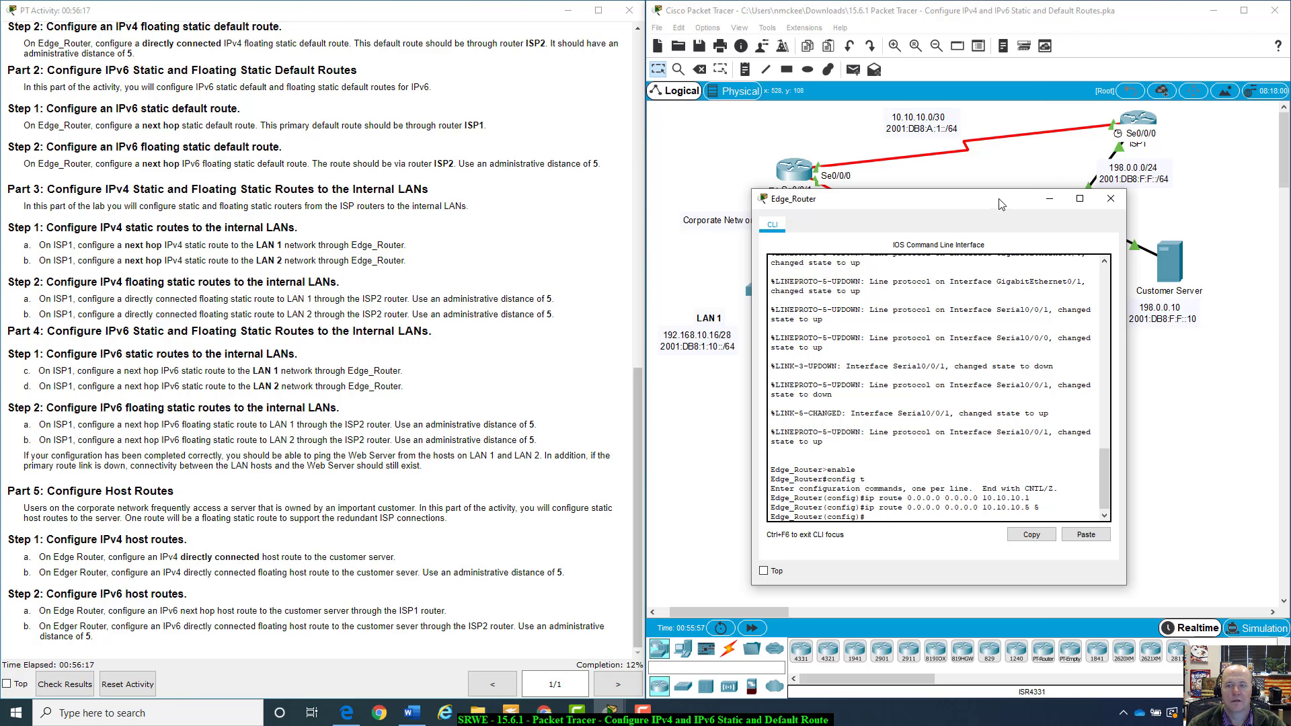
drag(999, 206, 272, 157)
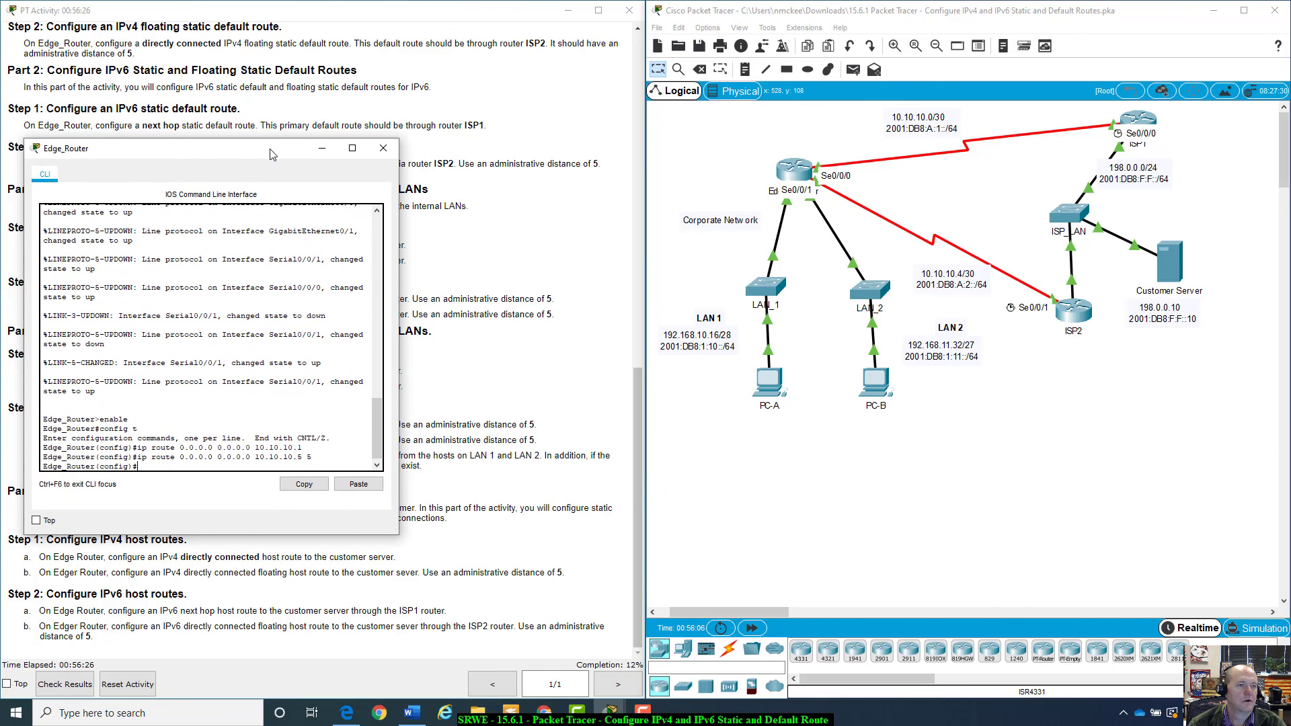
click(1149, 121)
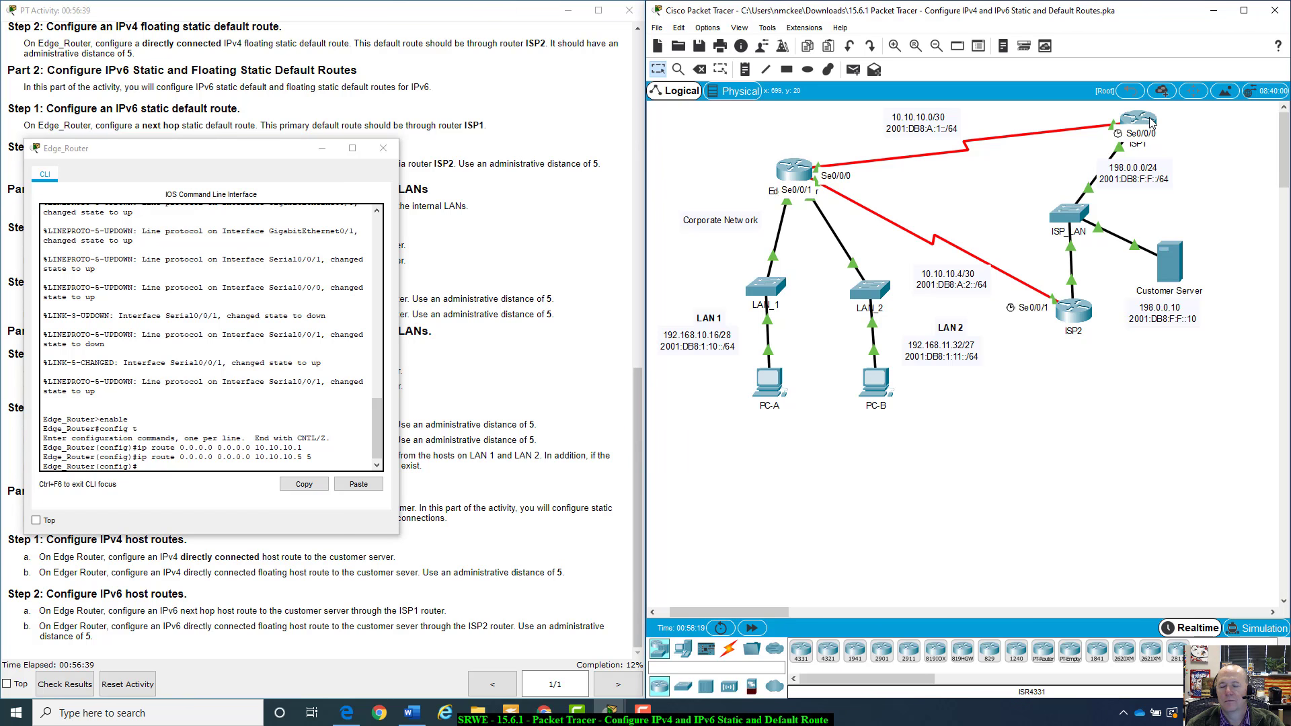
mouse_move(1149, 121)
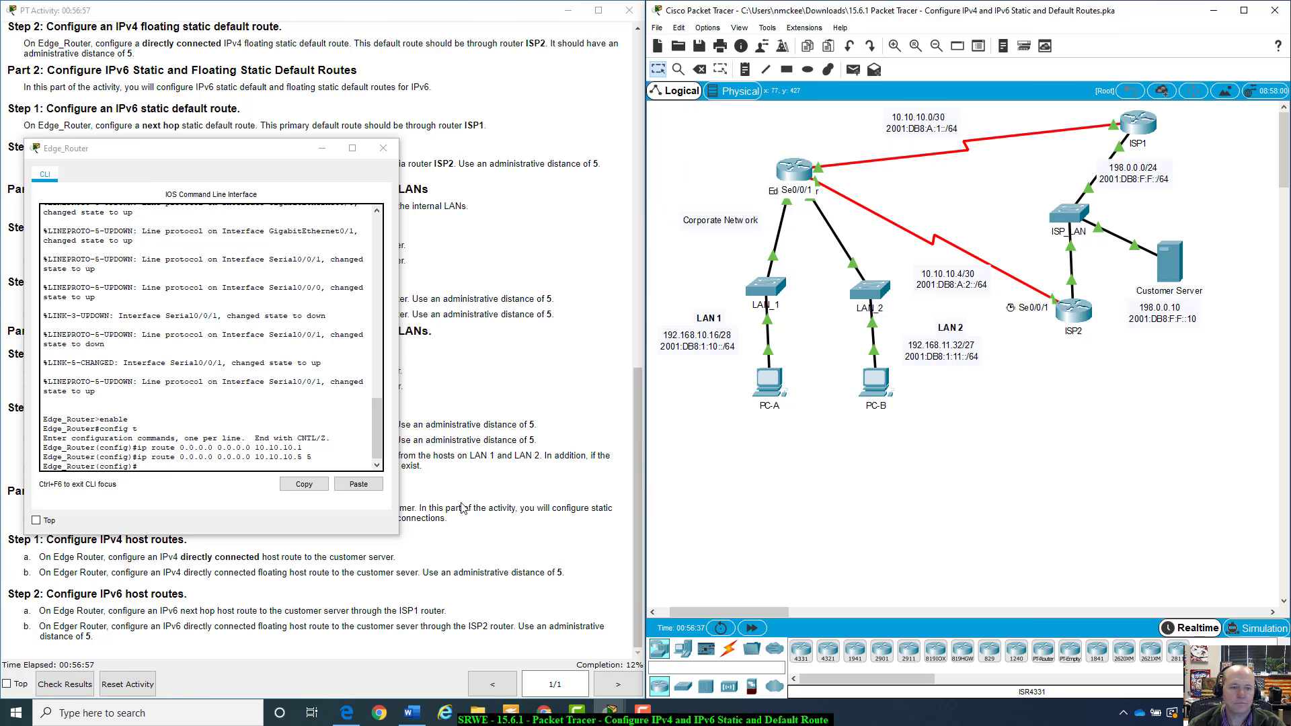
click(217, 464)
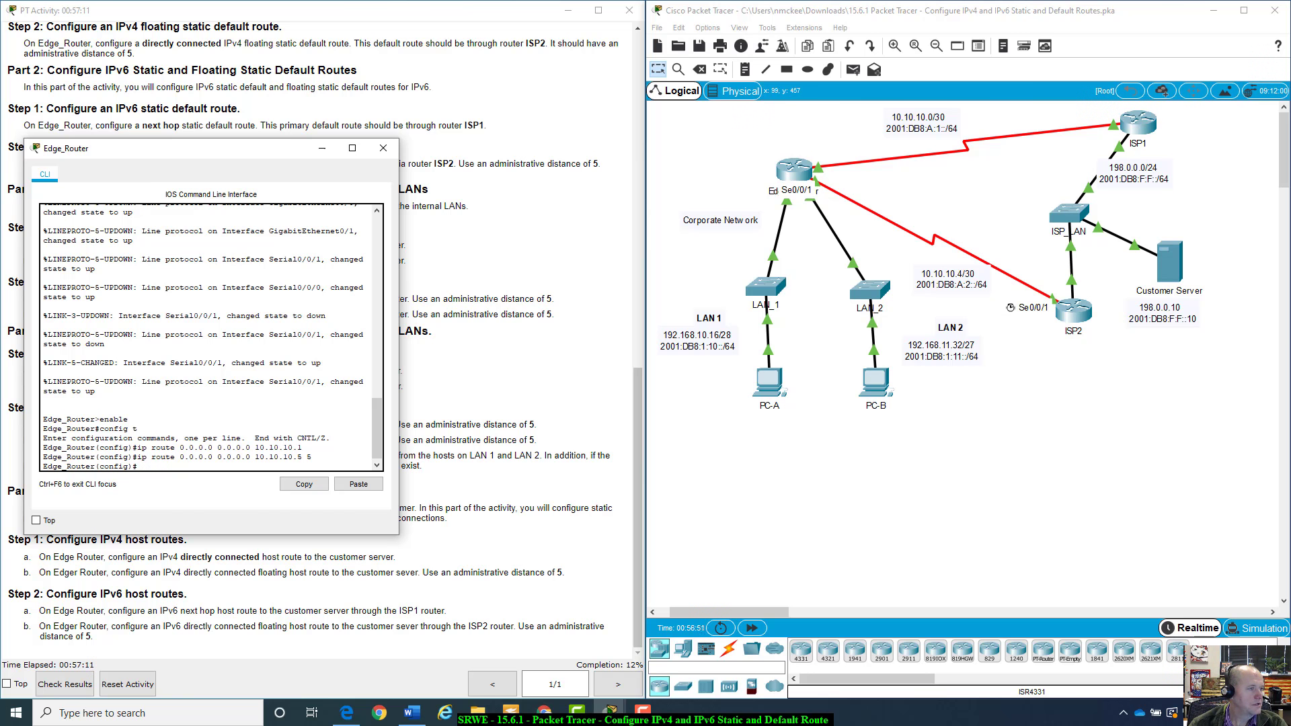
click(1187, 438)
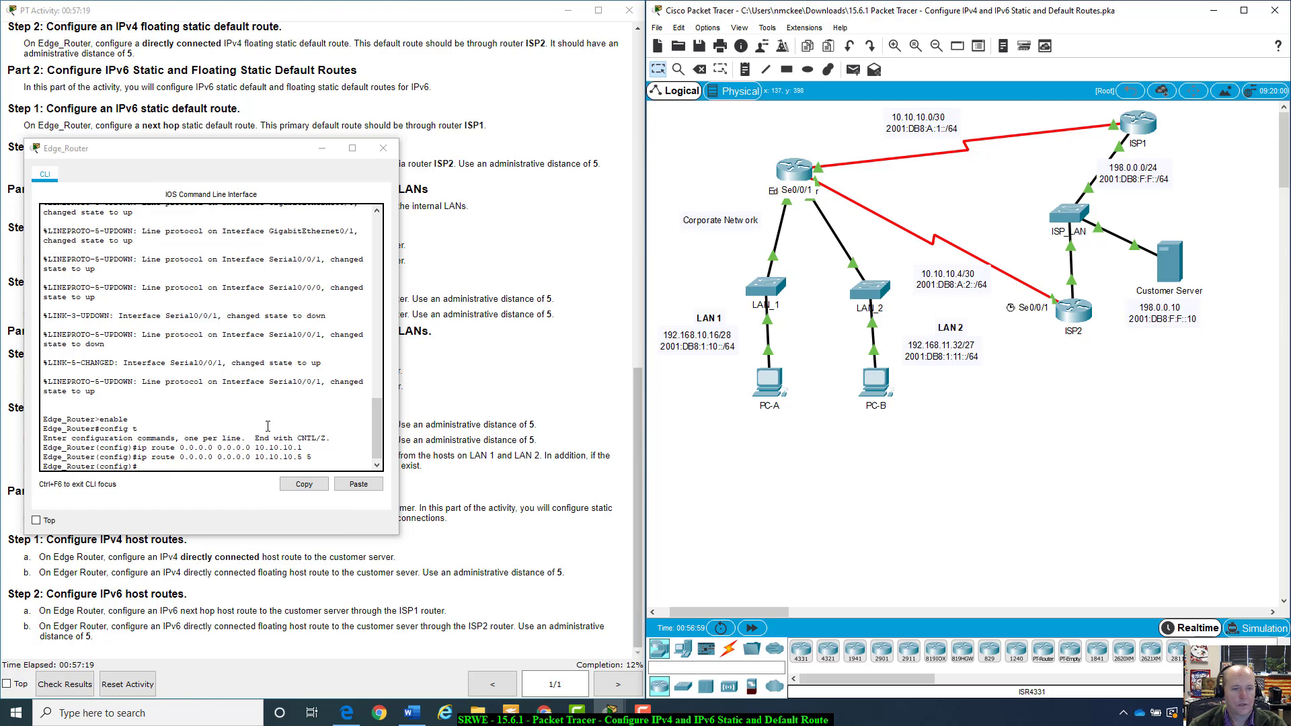
click(178, 467)
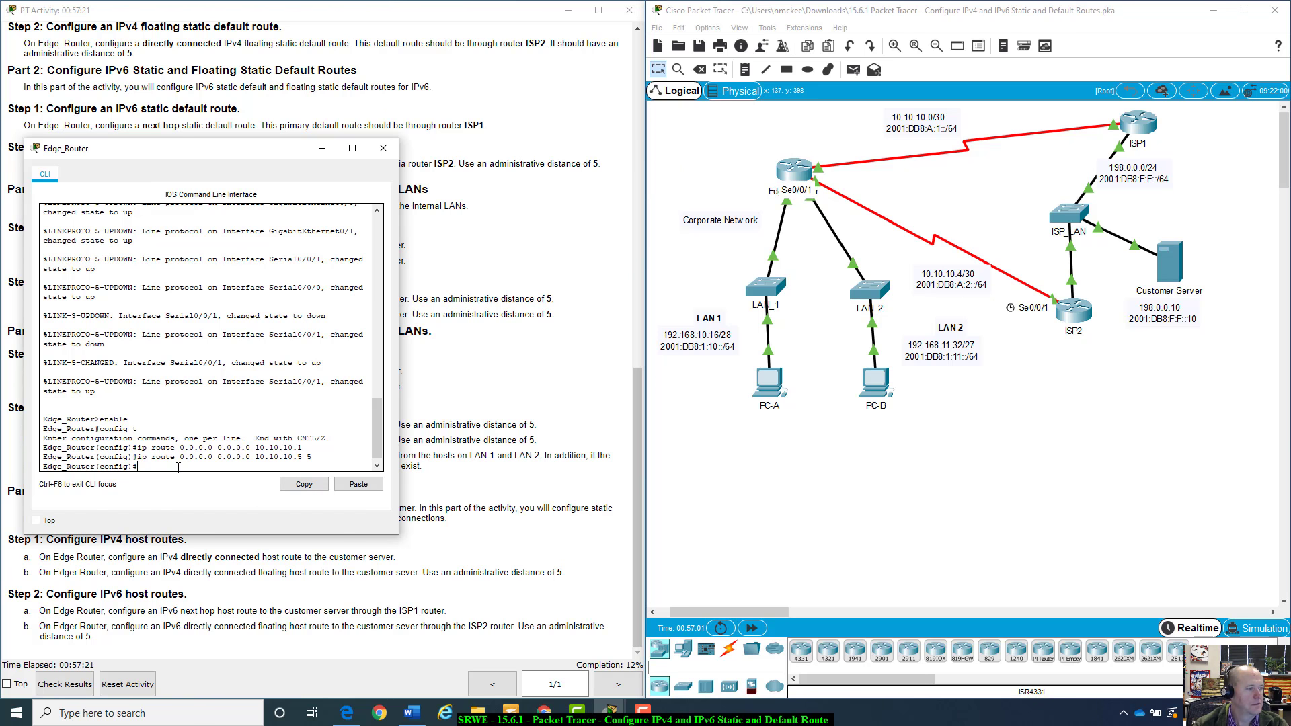
On Edge_Router, add the IPv6 default static route ipv6 route ::/0 2001:db8:a:1::1 via ISP1, checking the addressing table
text(ipv)
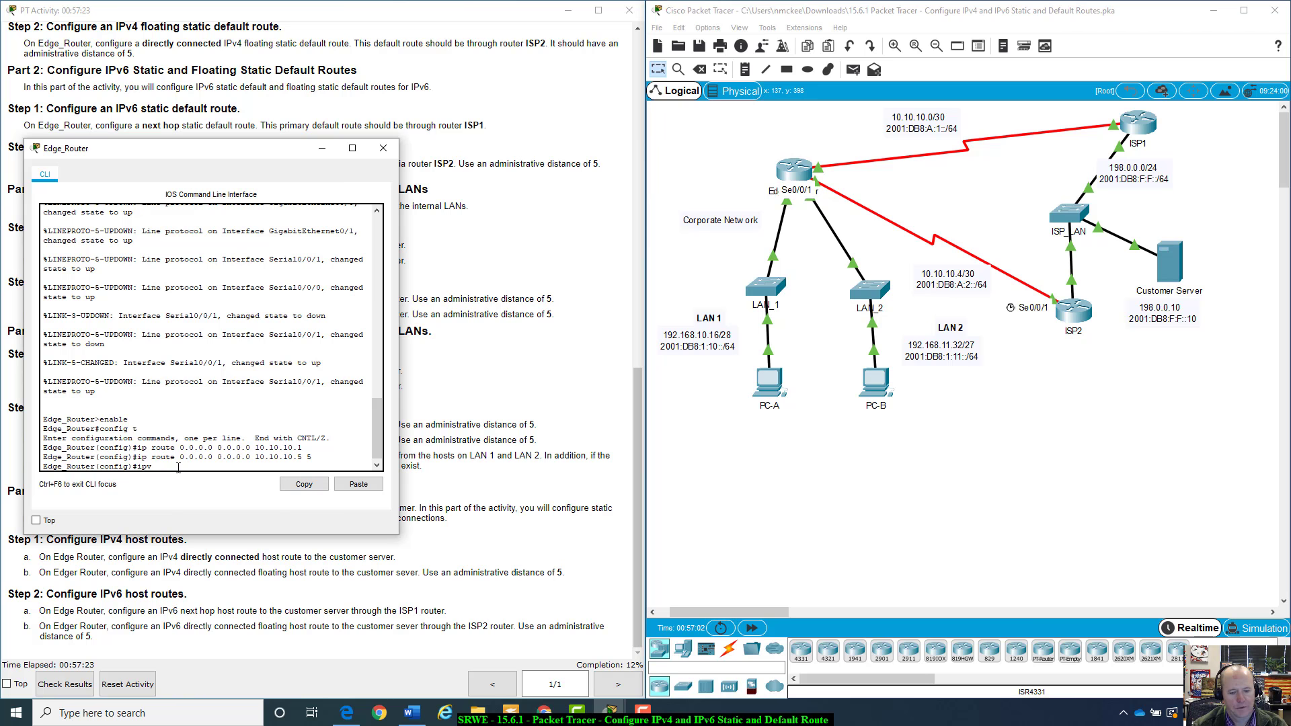
text(6 route)
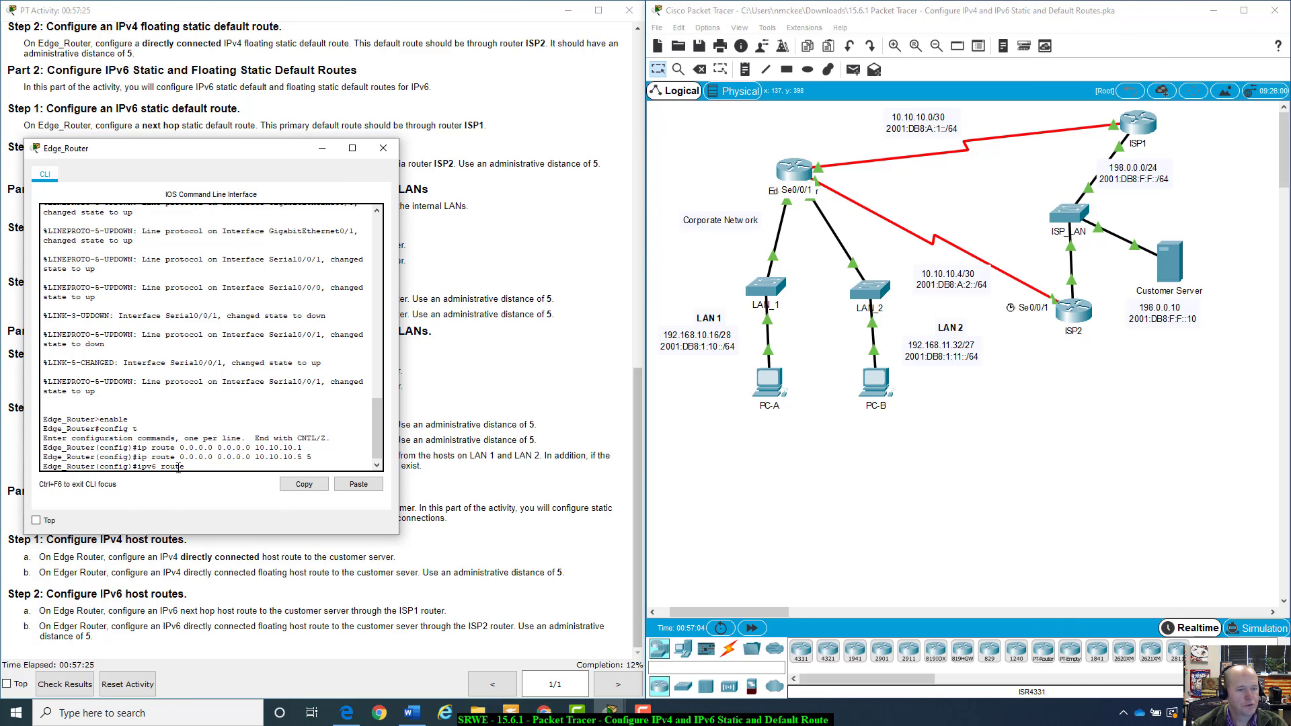
text( ::)
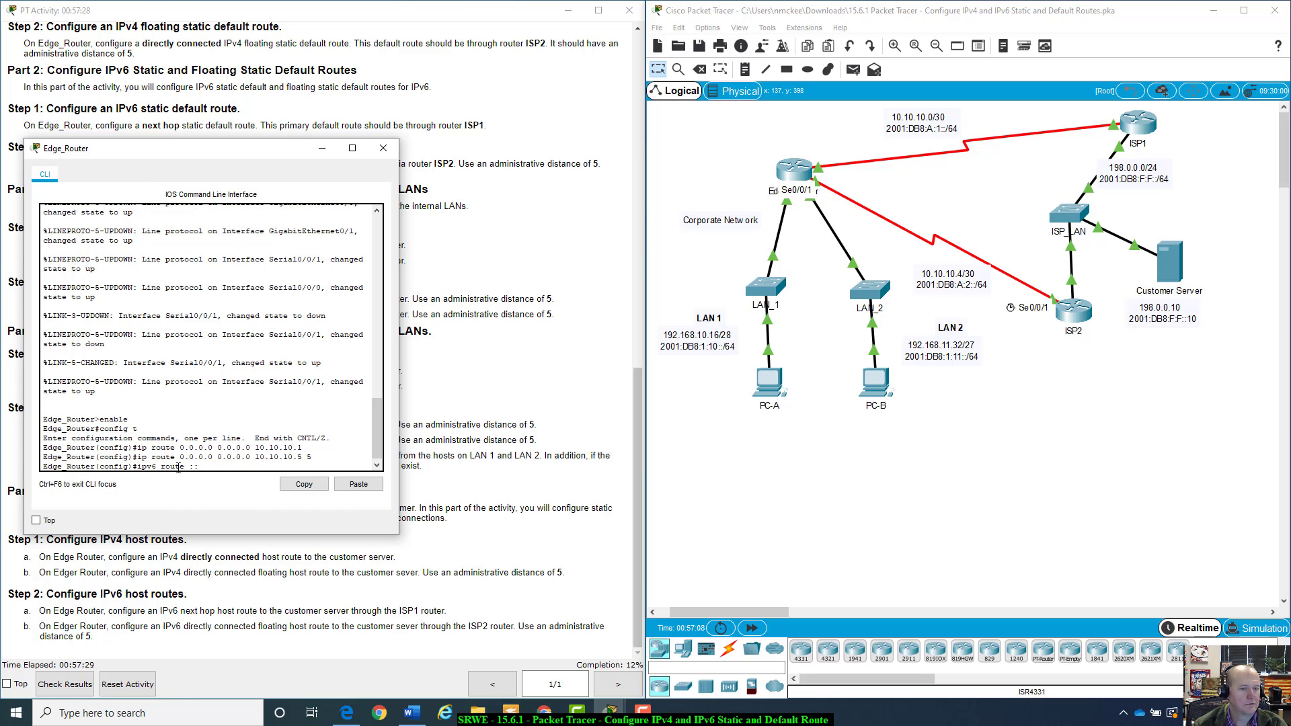
text(/0)
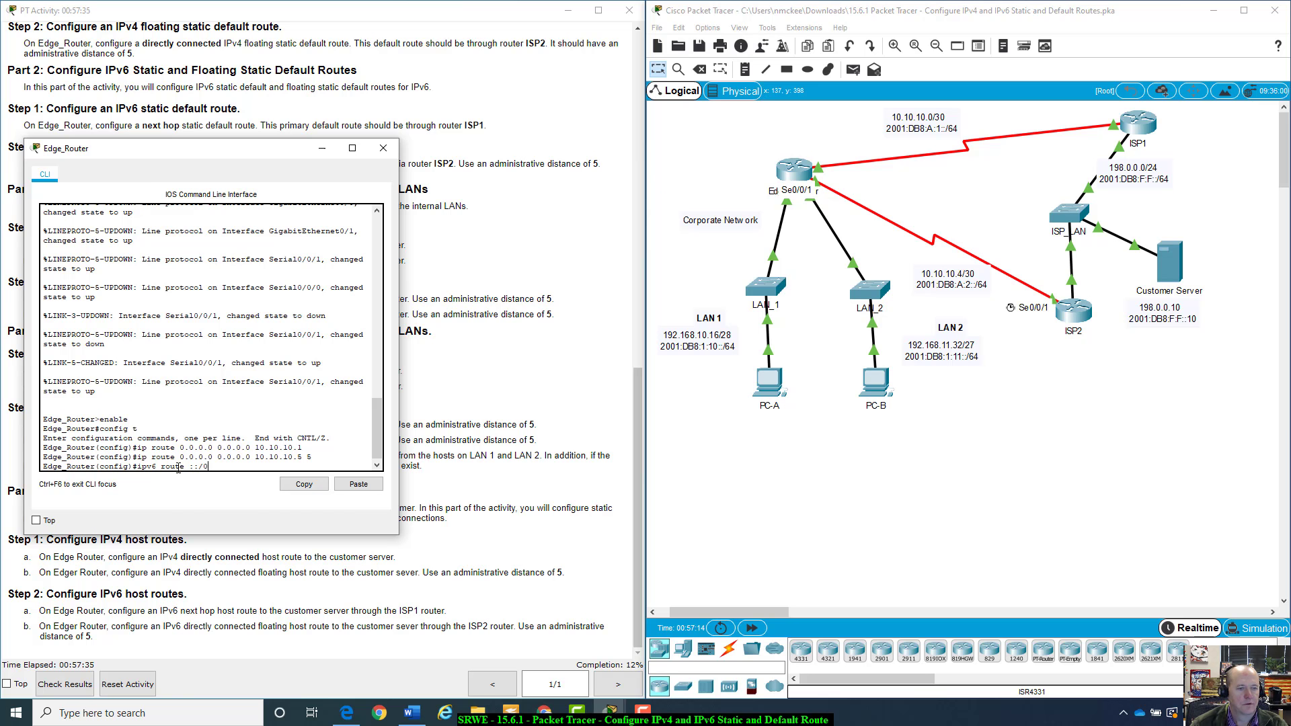
drag(195, 467, 190, 468)
click(196, 467)
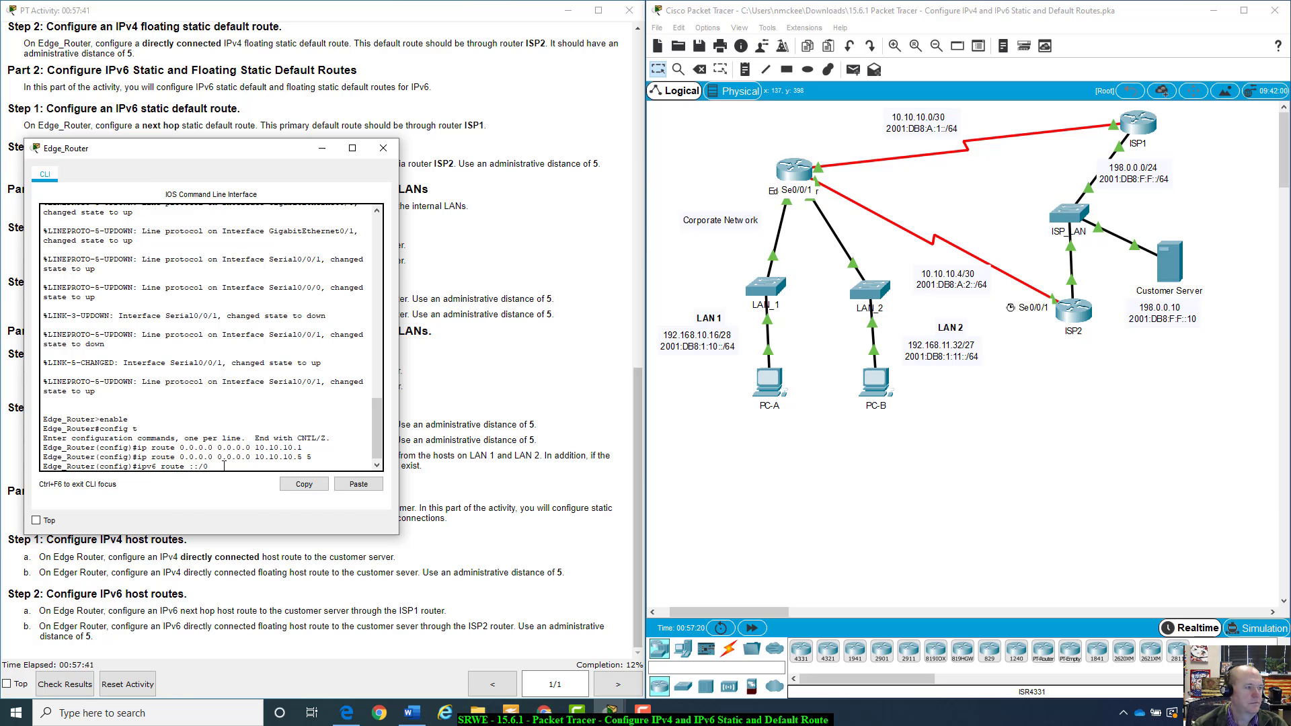
text(2001:)
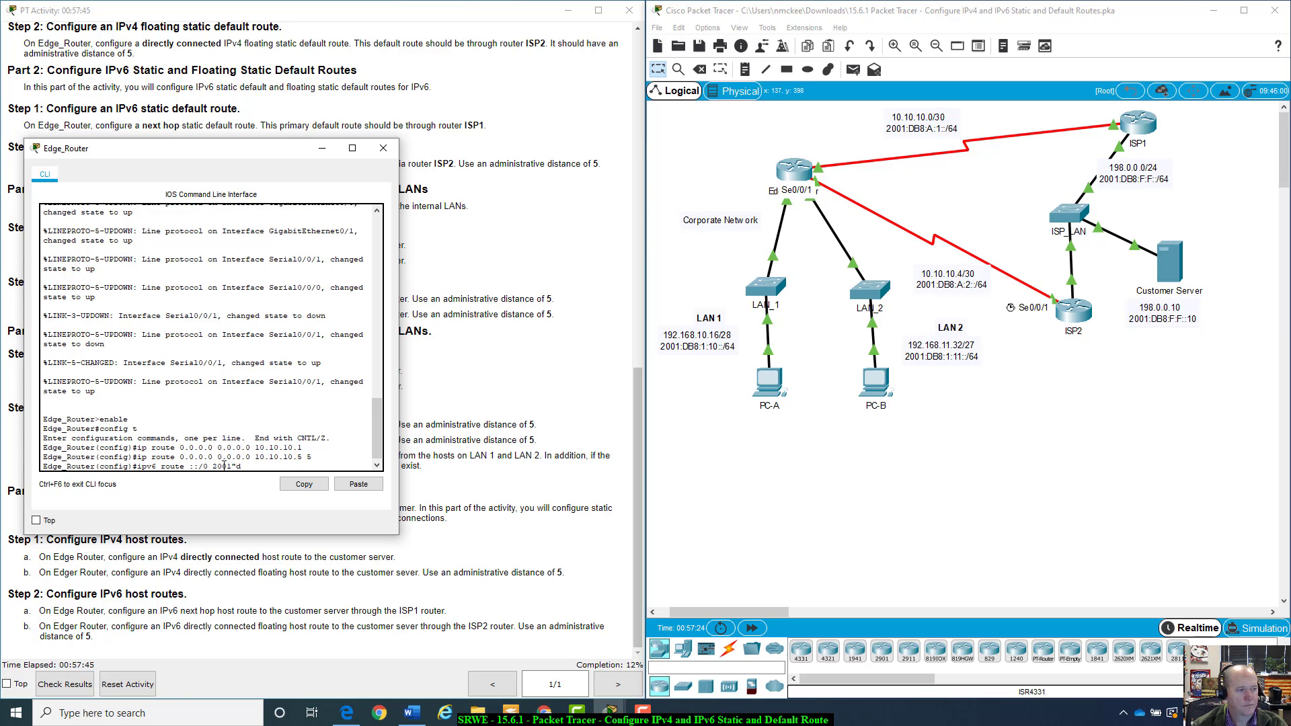
text(db8)
key(BackSpace)
key(BackSpace)
key(BackSpace)
key(BackSpace)
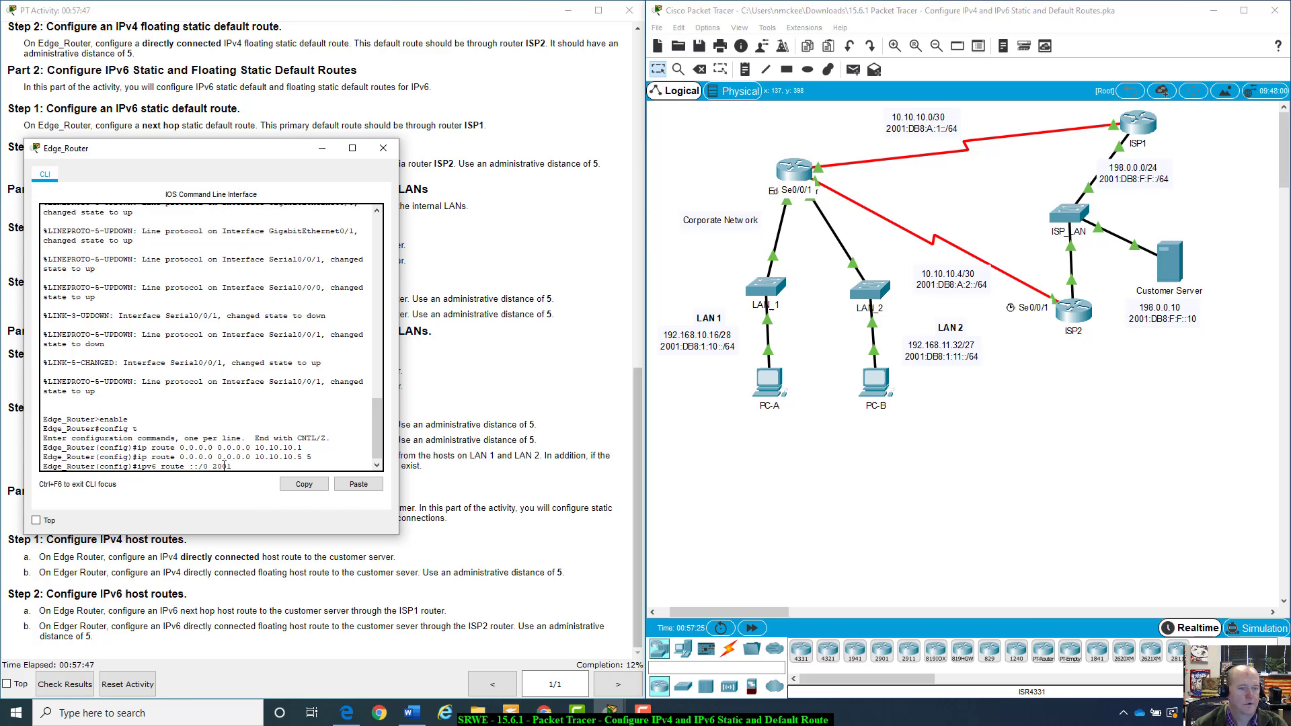
text(:)
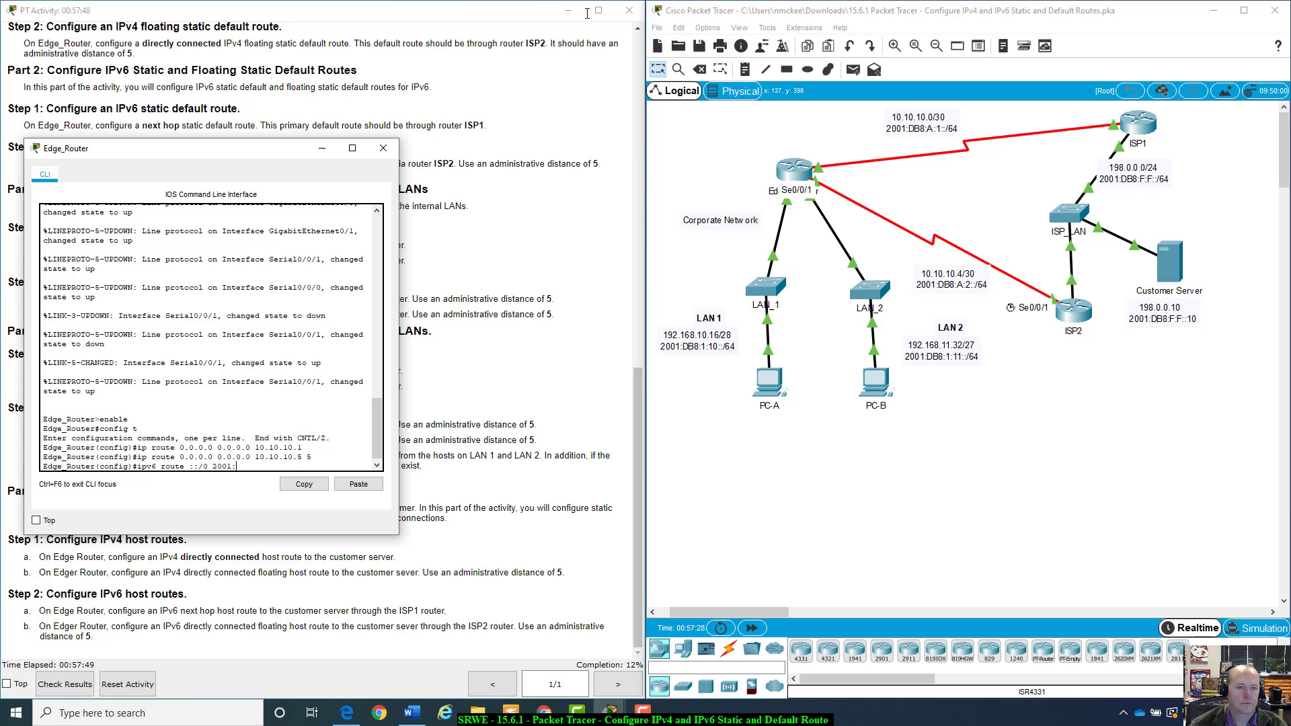
drag(299, 151, 923, 303)
scroll(616, 291, up, 5)
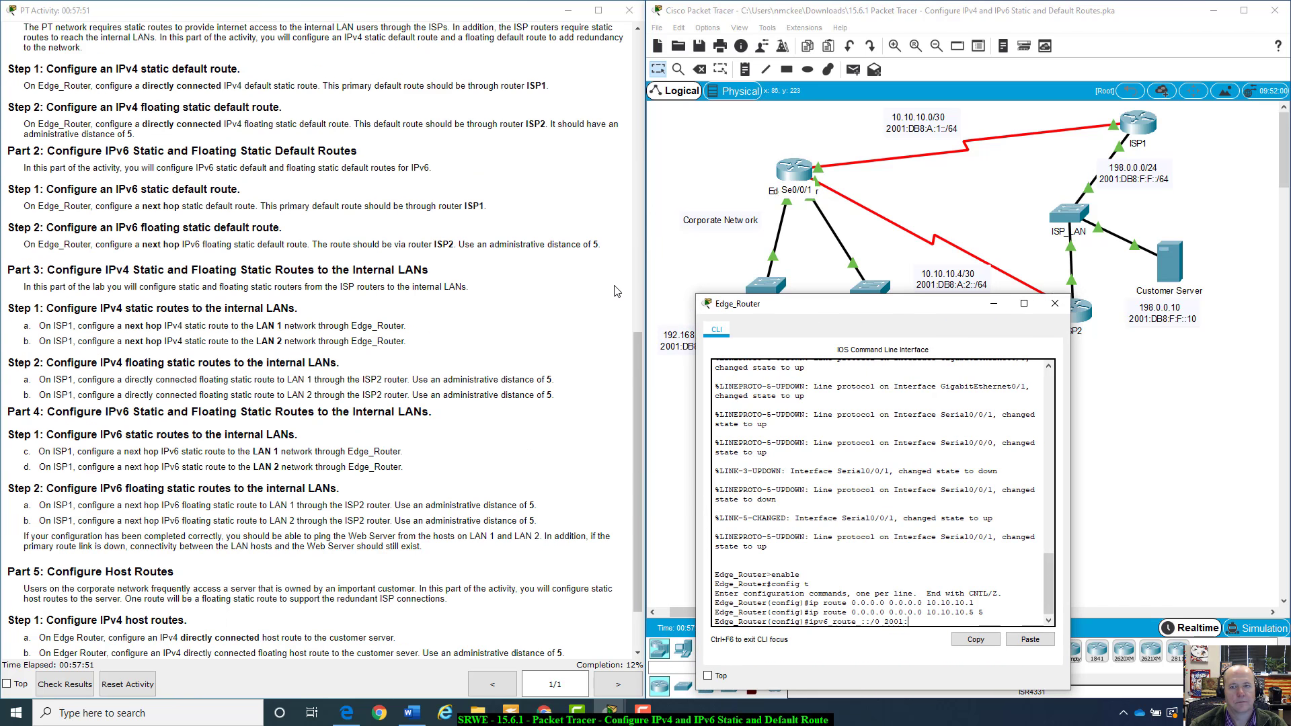
scroll(616, 290, up, 5)
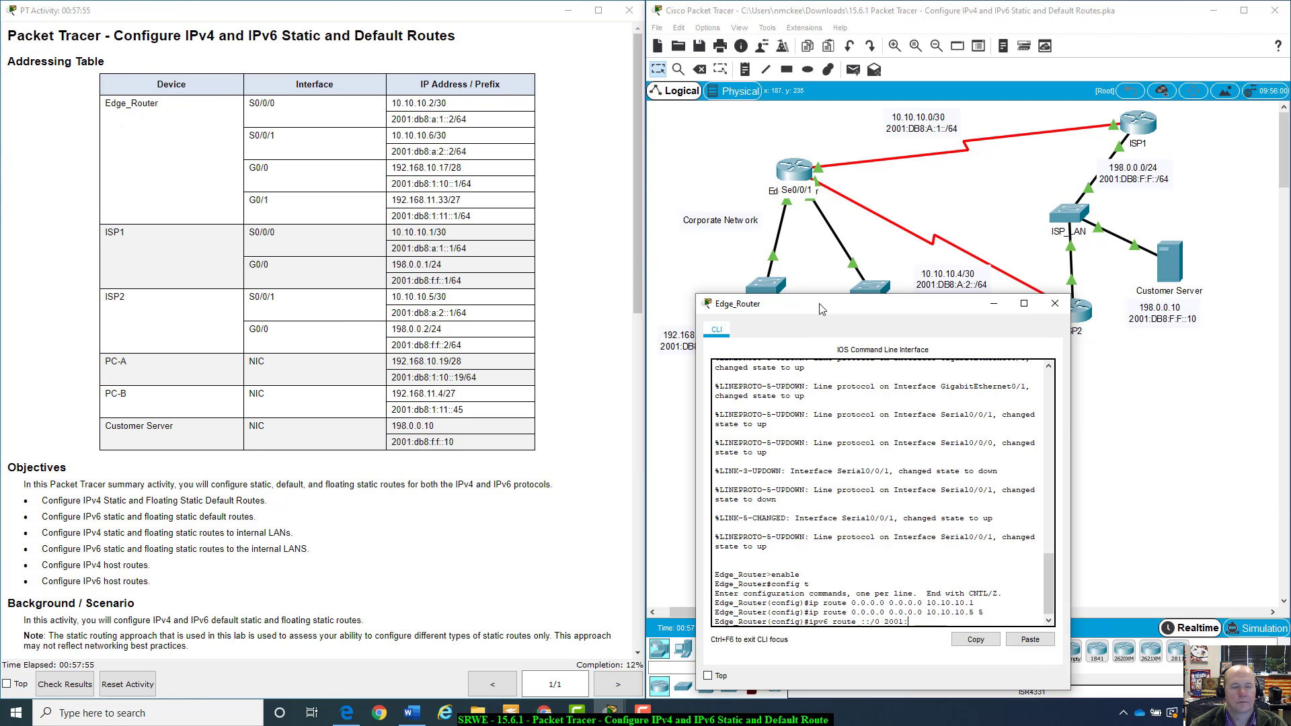
drag(819, 308, 287, 269)
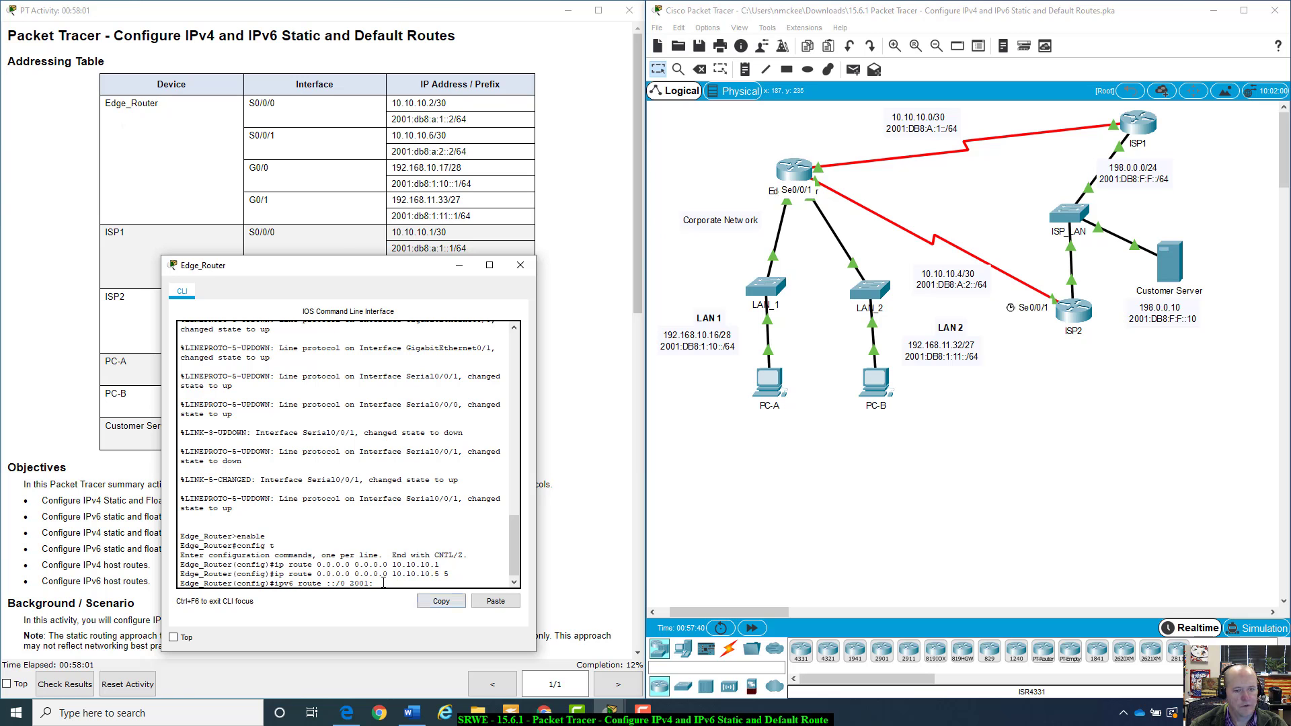
text(db8:a:)
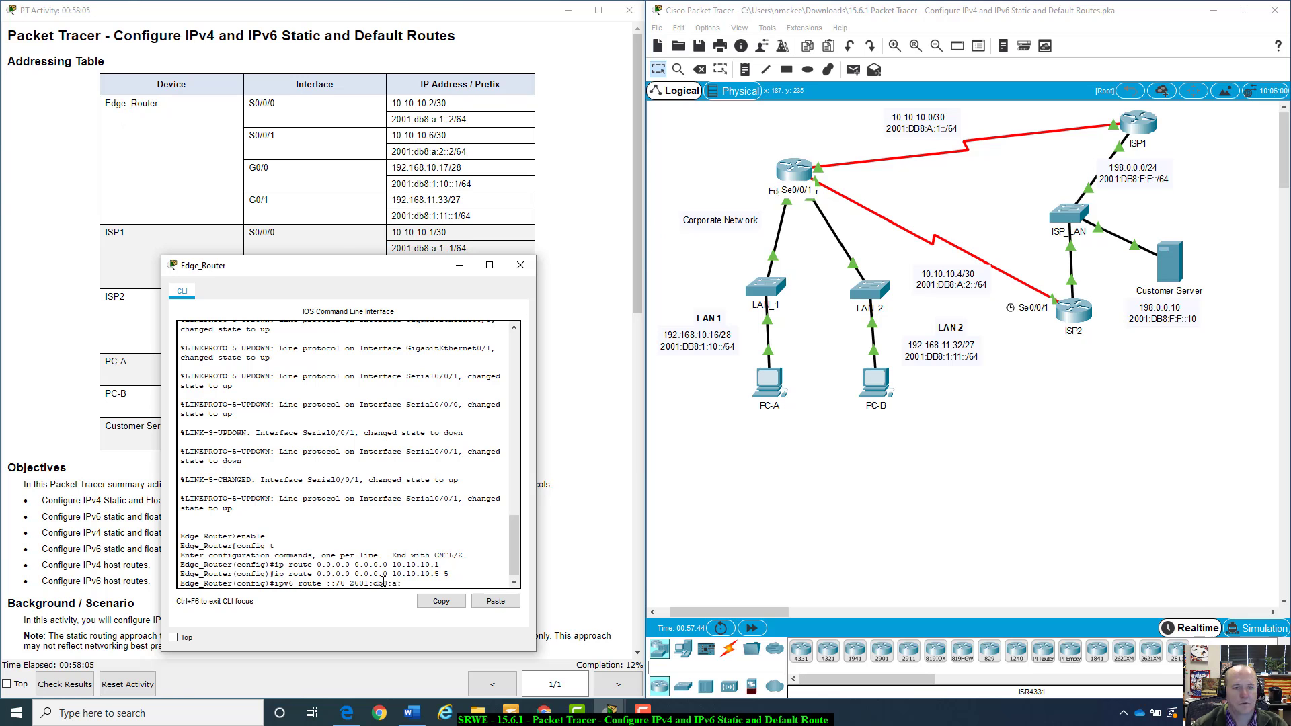
text(1::1)
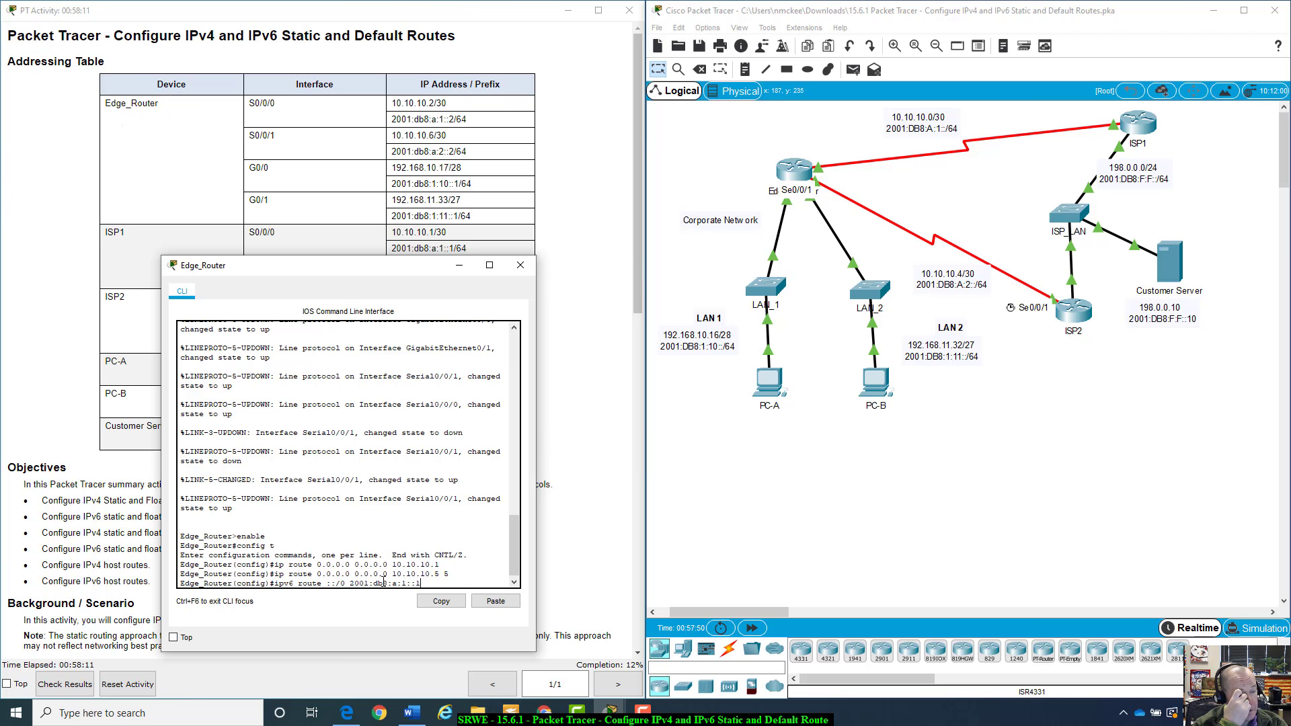
key(Return)
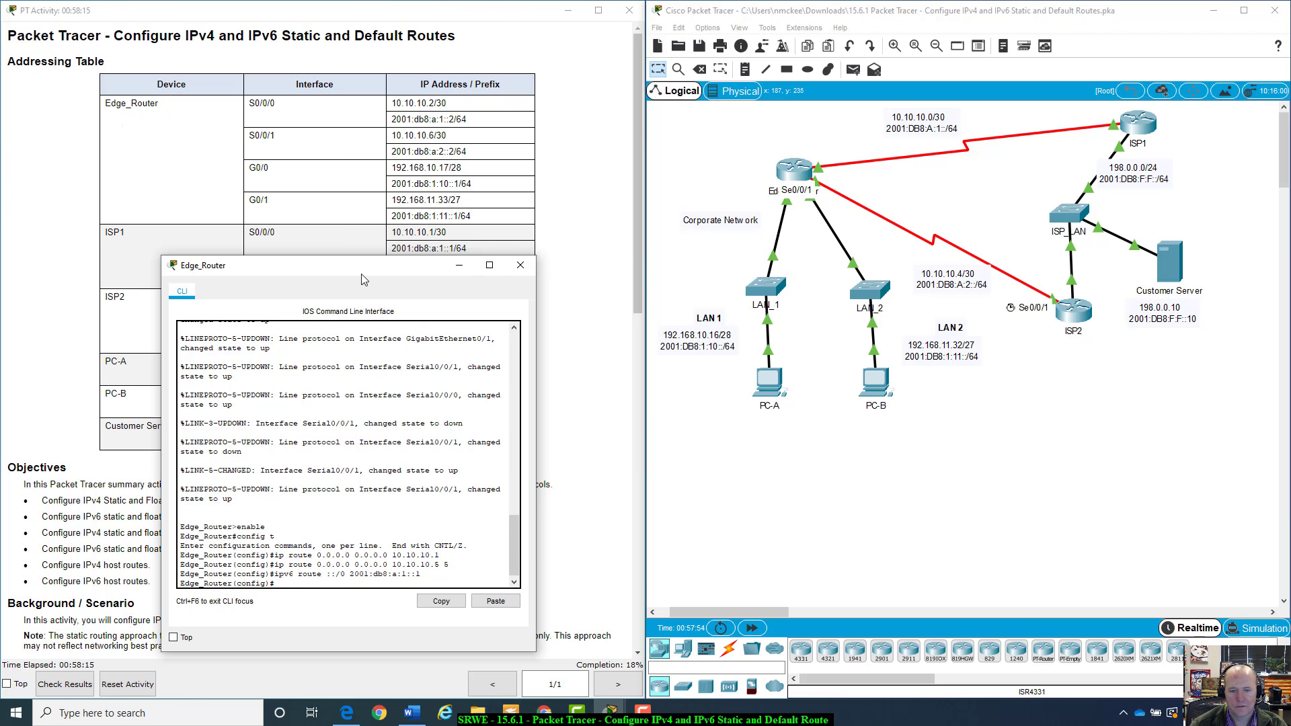
Add an IPv6 default route ipv6 route ::/0 2001:db8:a:2::1 toward ISP2
drag(363, 279, 864, 304)
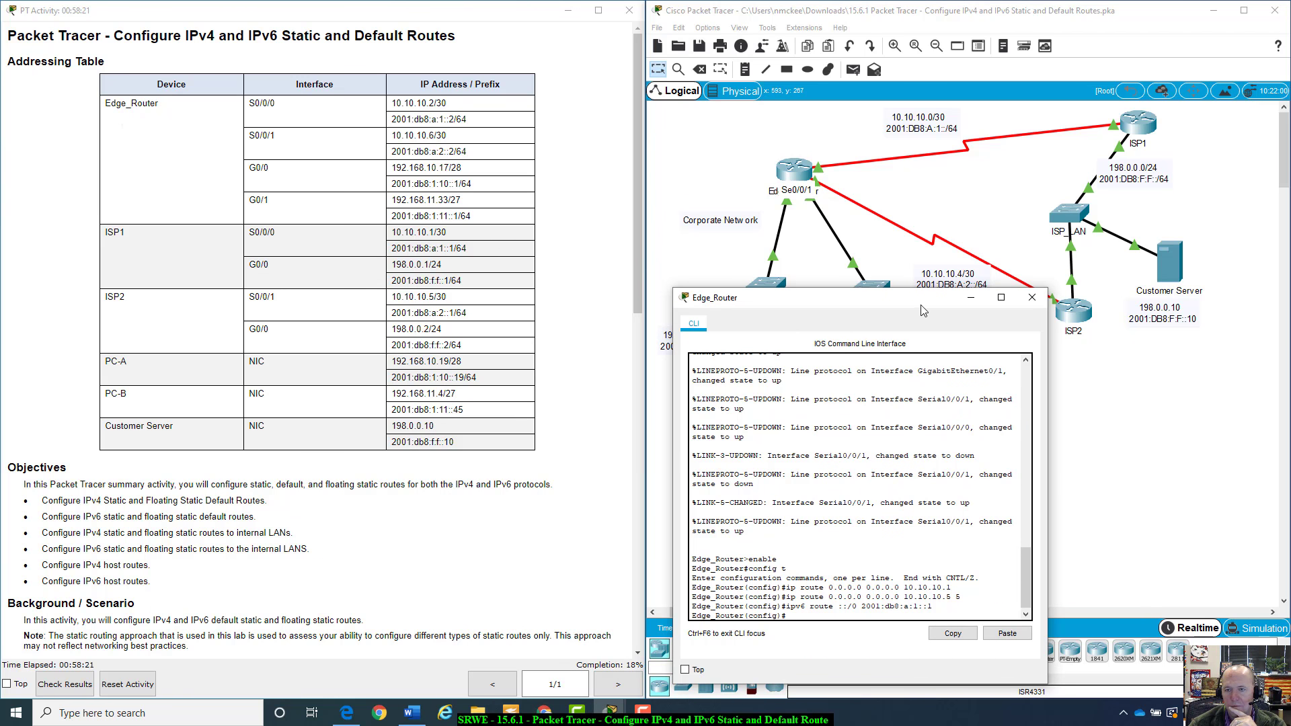
drag(925, 303, 506, 132)
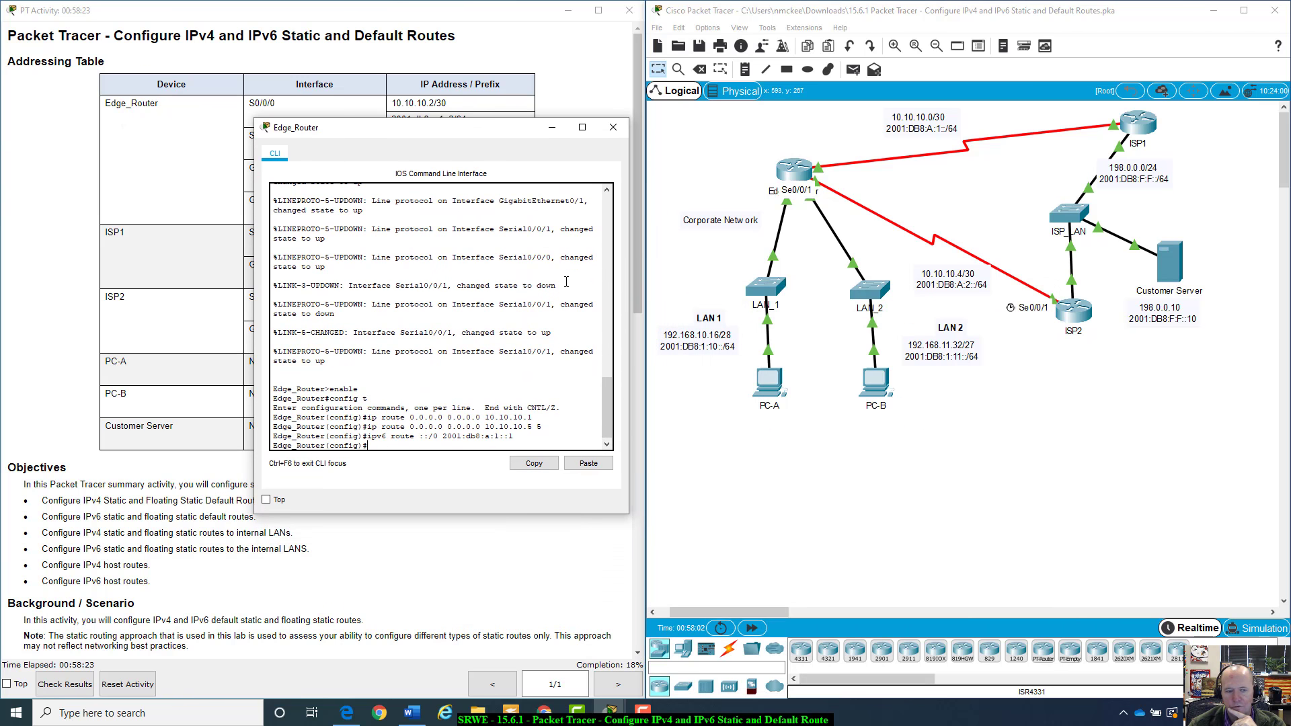
click(1072, 323)
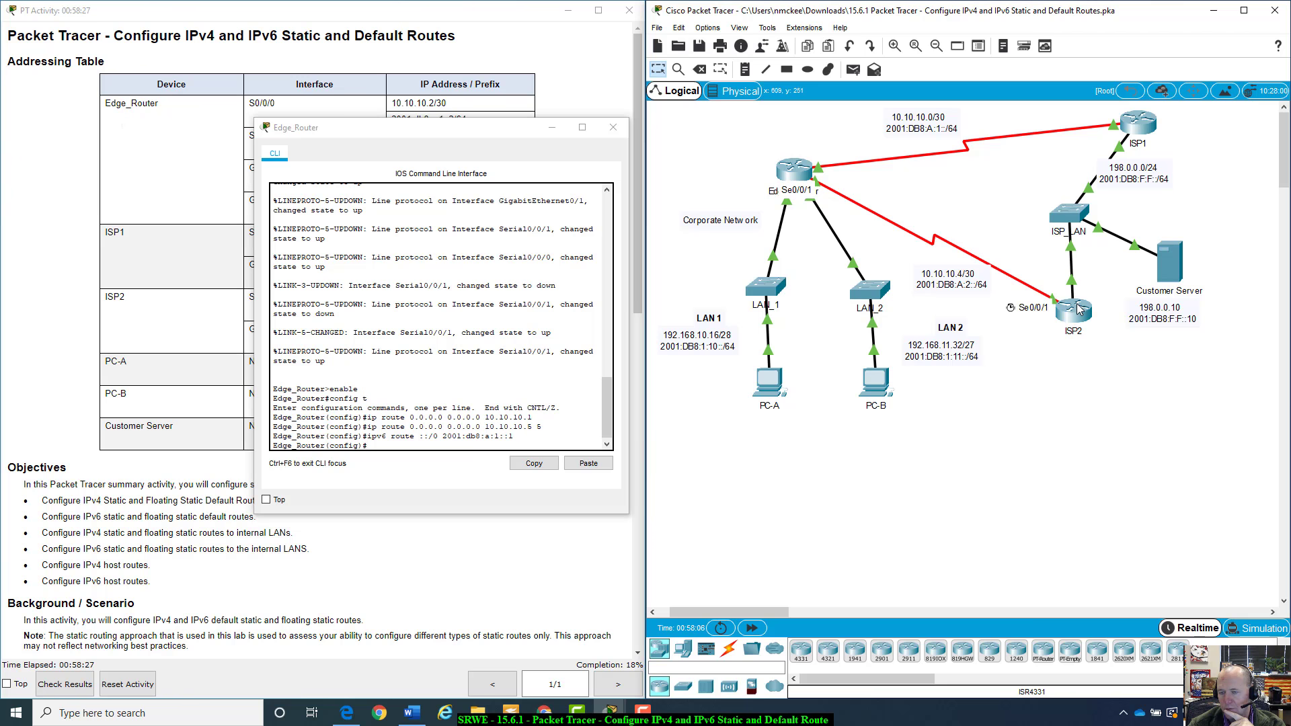
mouse_move(1079, 309)
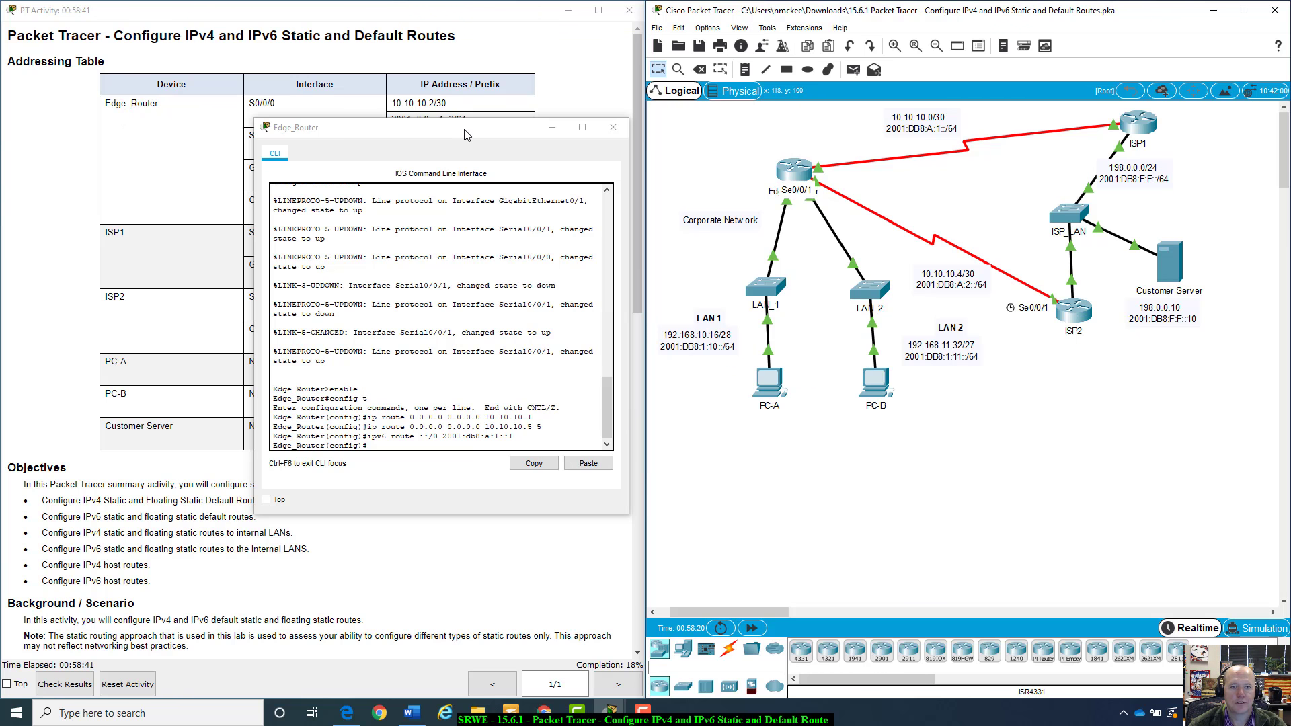
drag(465, 135, 400, 335)
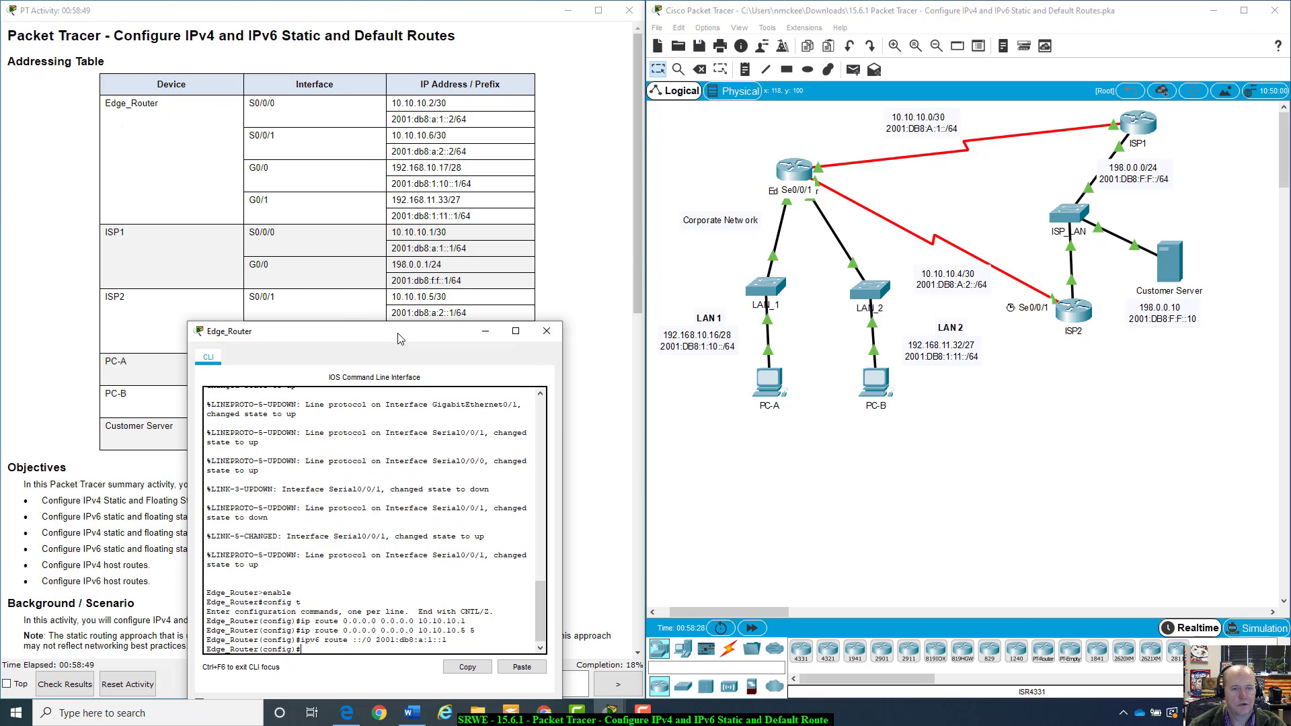
key(Up)
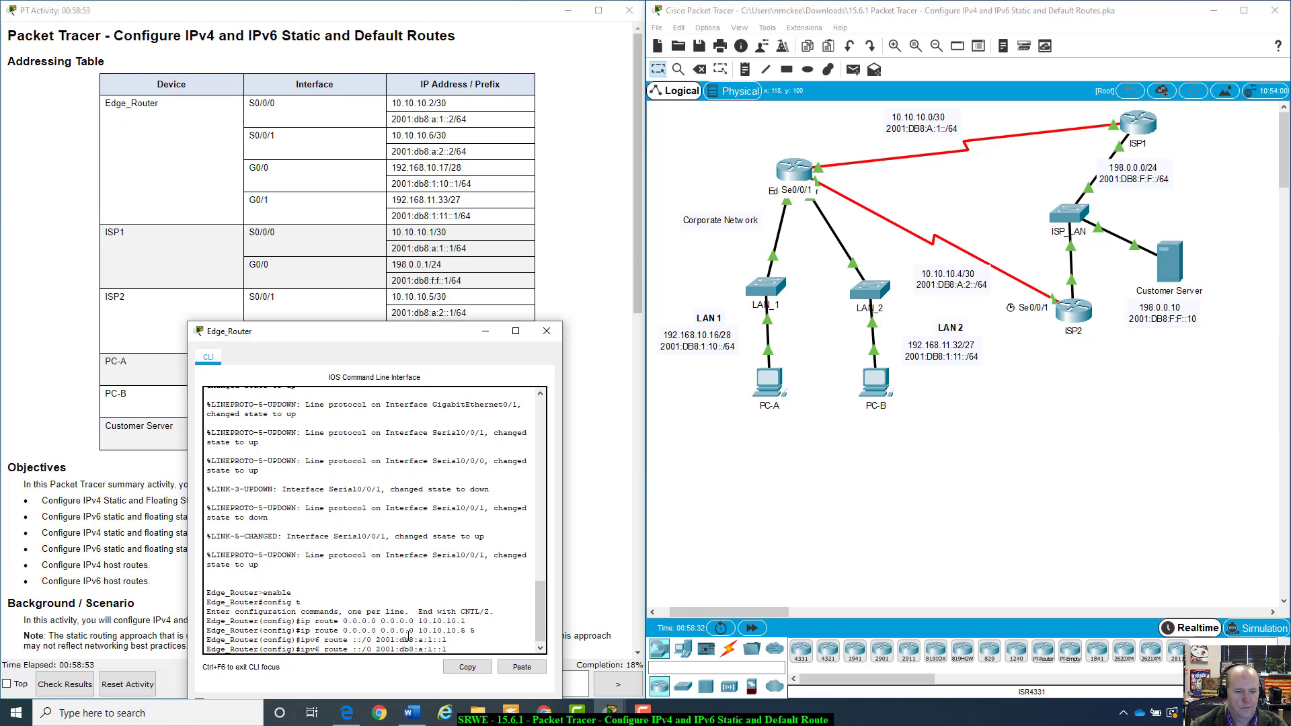
key(BackSpace)
key(BackSpace)
key(BackSpace)
key(BackSpace)
key(BackSpace)
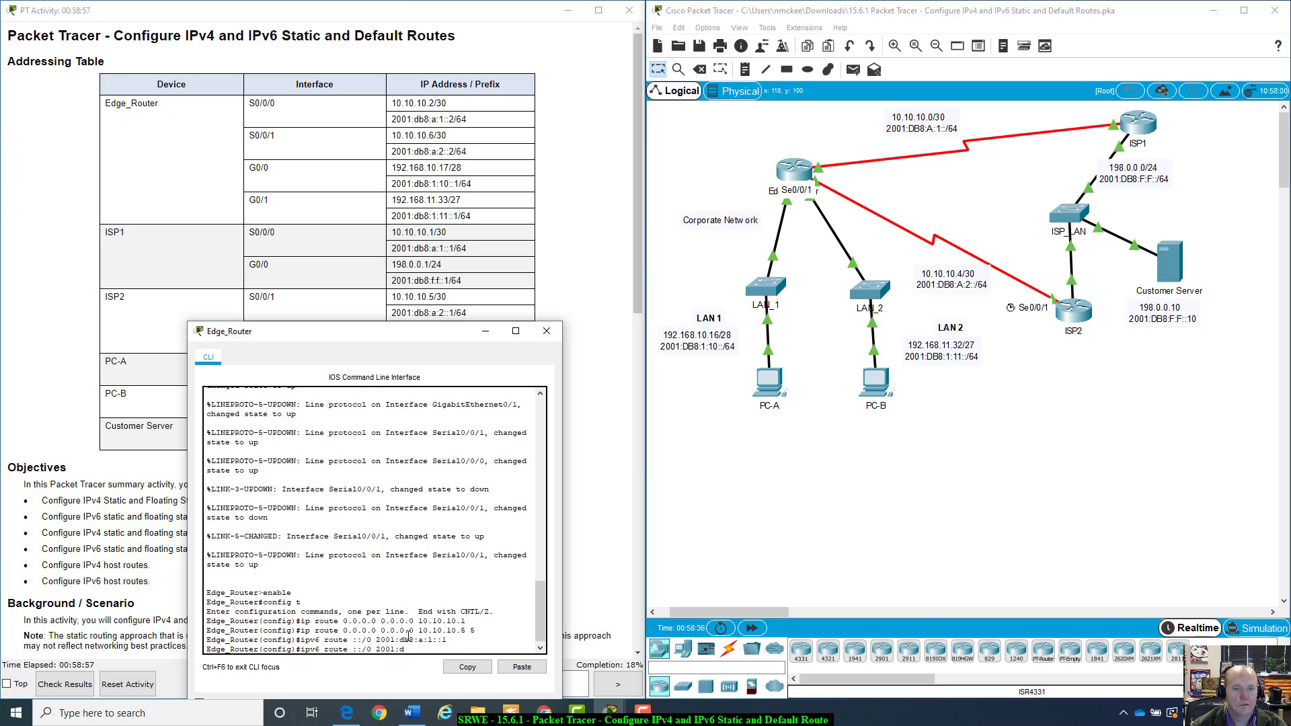
text(b8:)
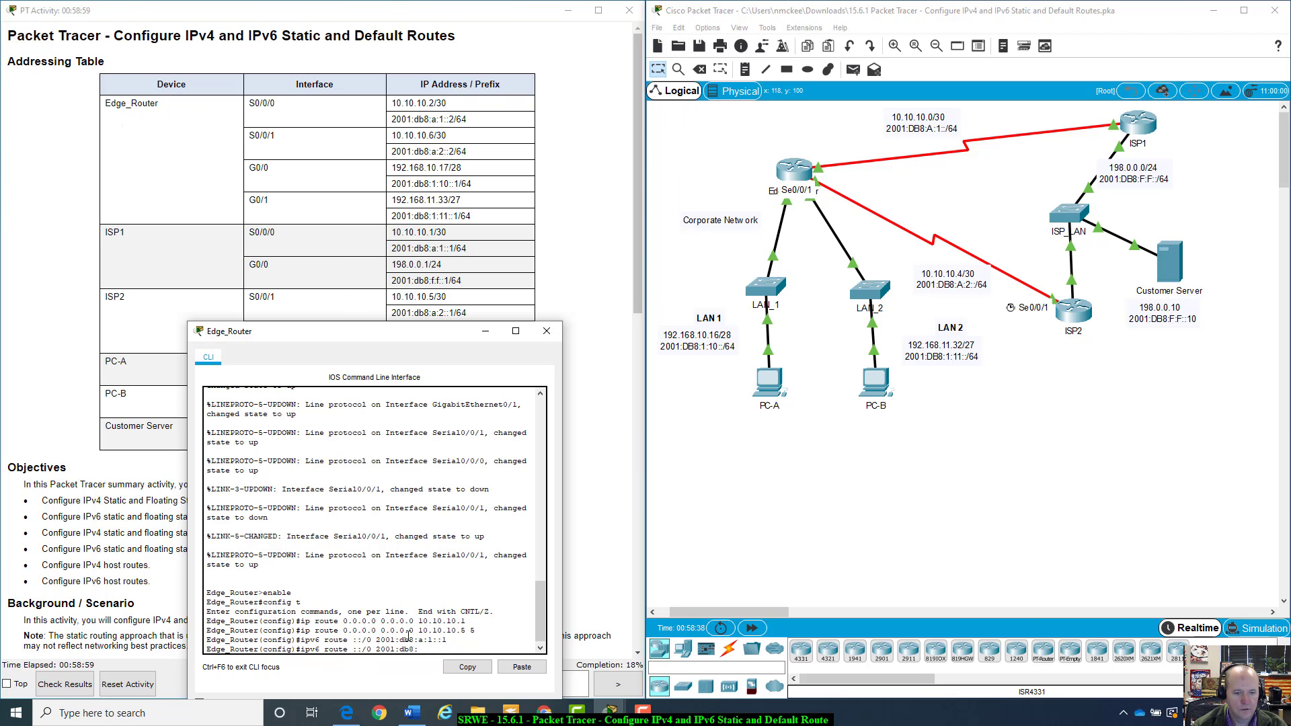
text(a:2::1)
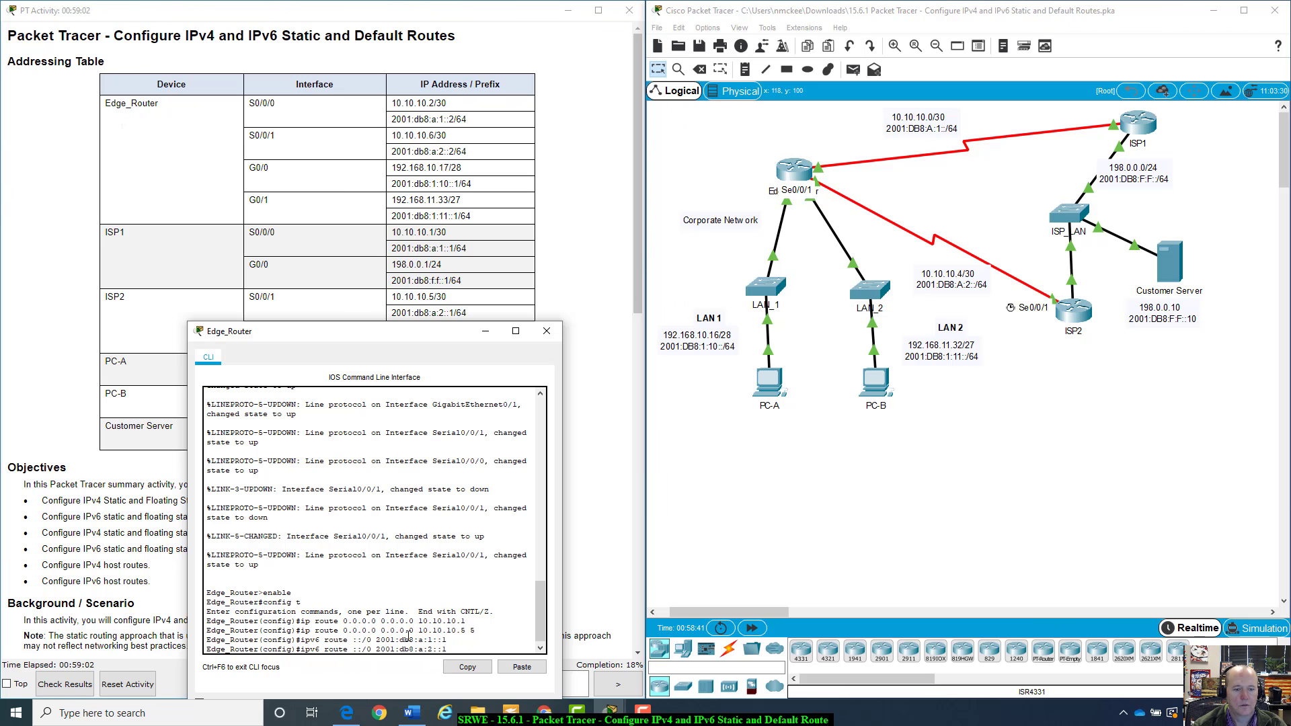
key(Return)
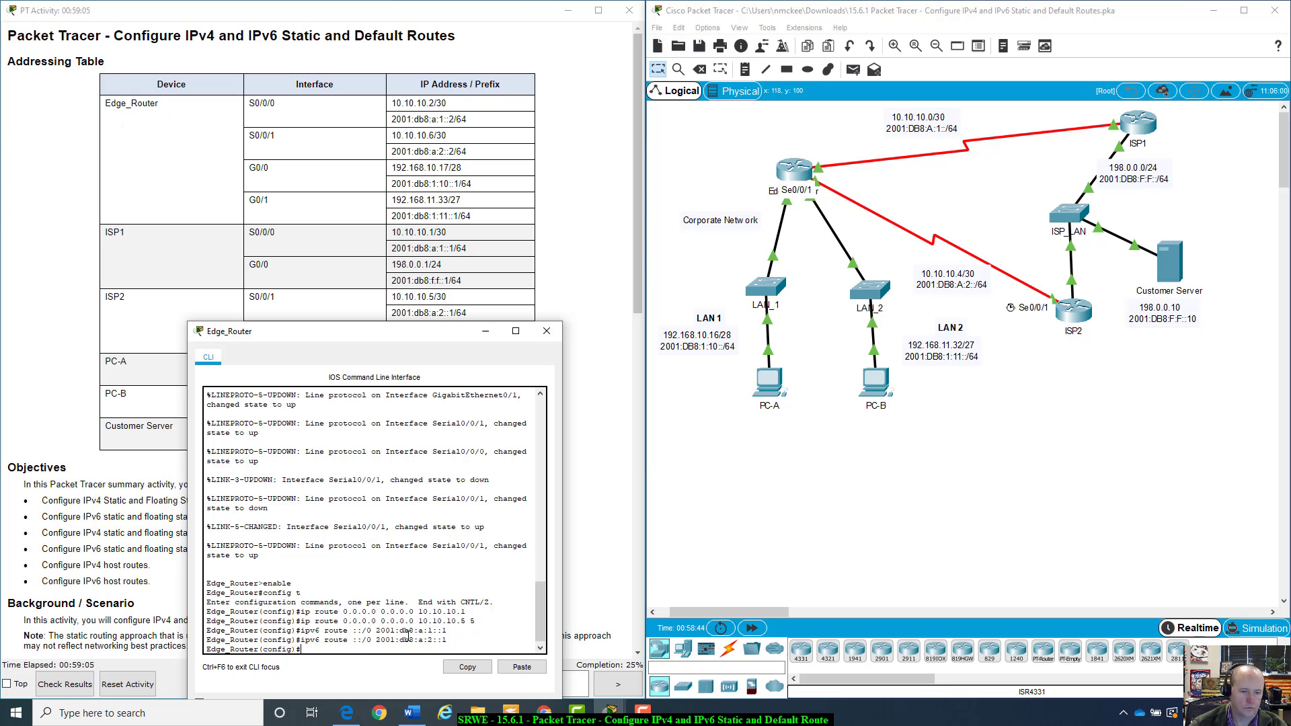
Remove the IPv6 default route ::/0 via 2001:db8:a:2::1 with a no command
key(Up)
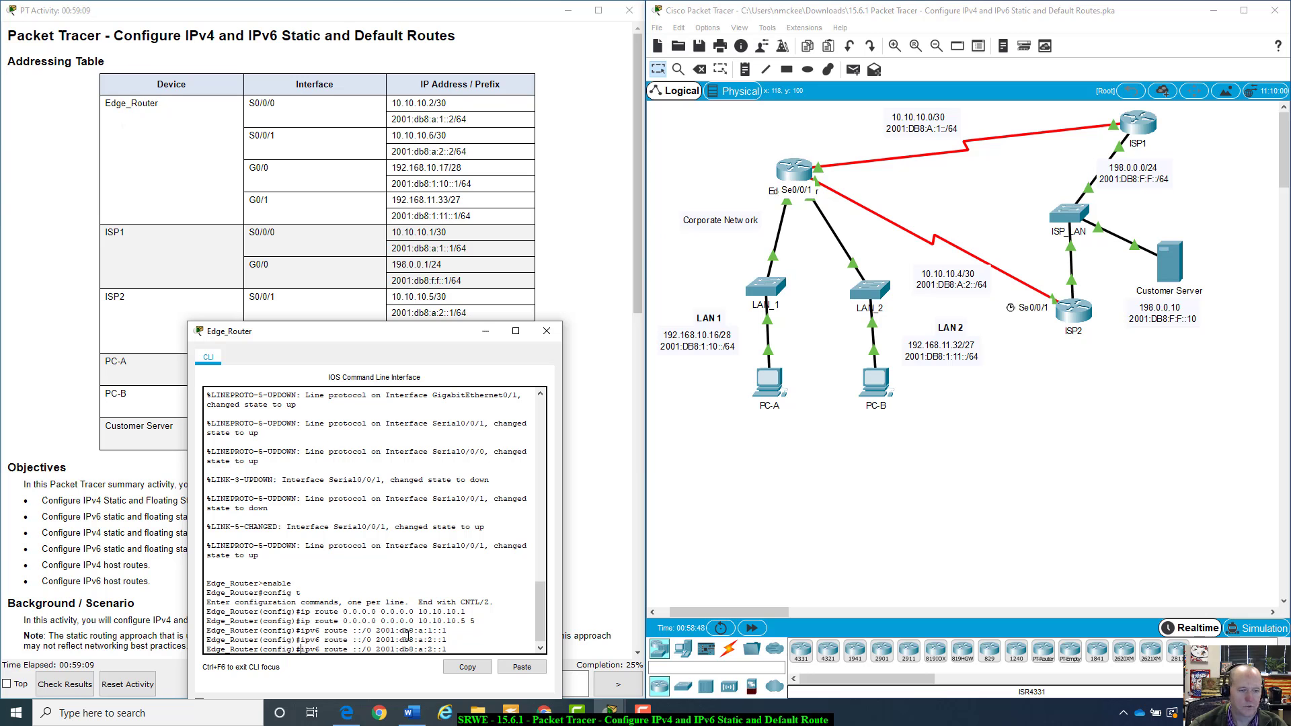
key(Home)
text(no)
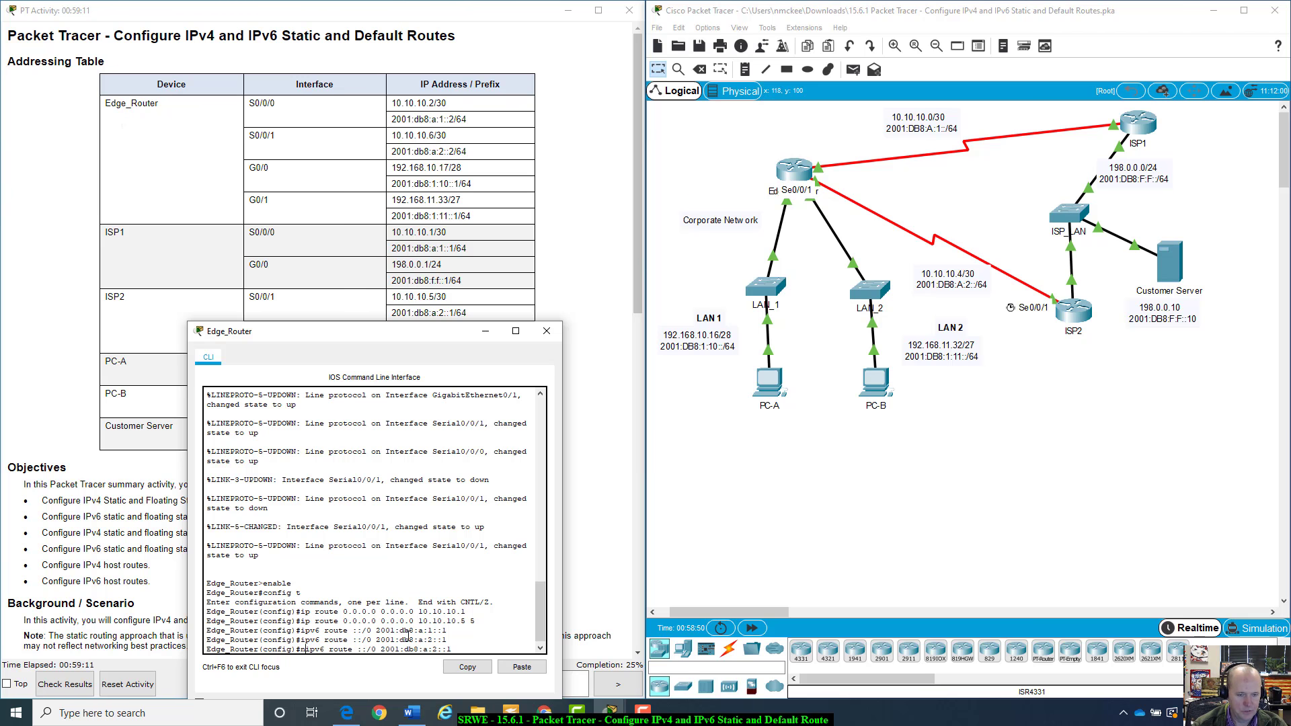
key(Return)
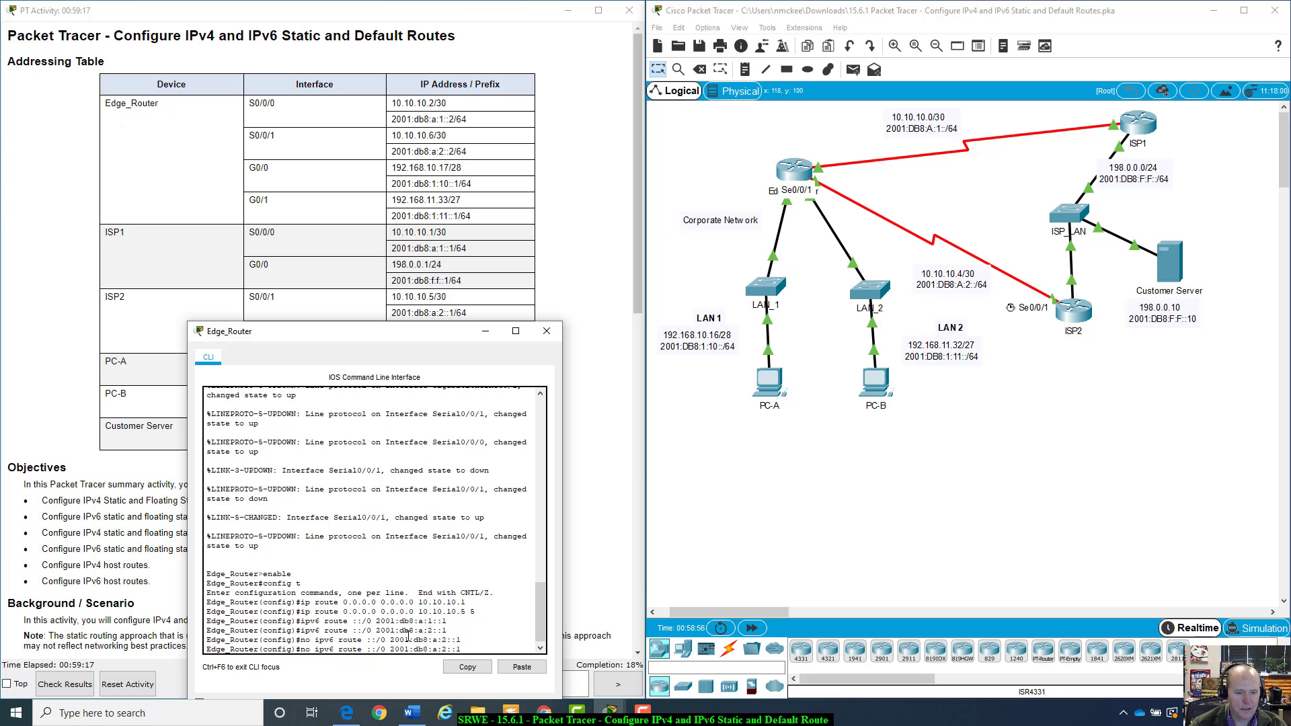
Add the IPv6 floating default route ipv6 route ::/0 2001:db8:a:2::1 5 via ISP2
key(BackSpace)
key(BackSpace)
key(BackSpace)
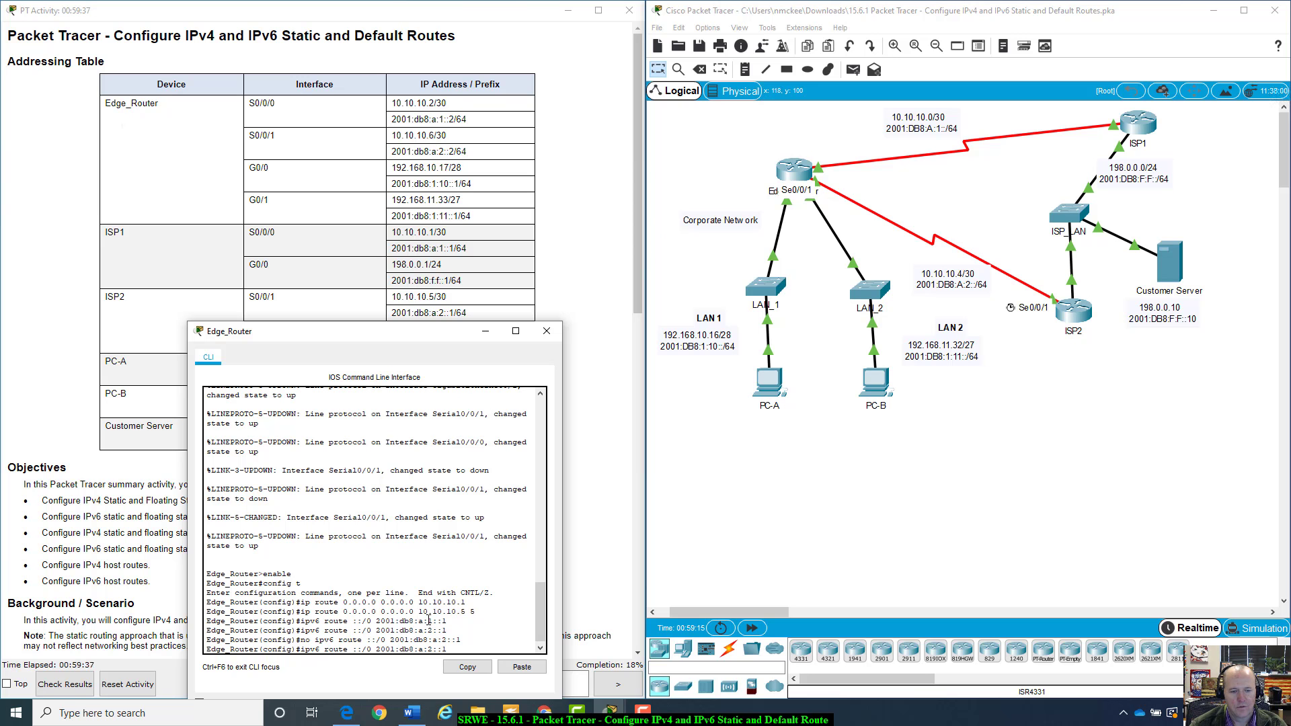
drag(428, 621, 452, 629)
click(462, 649)
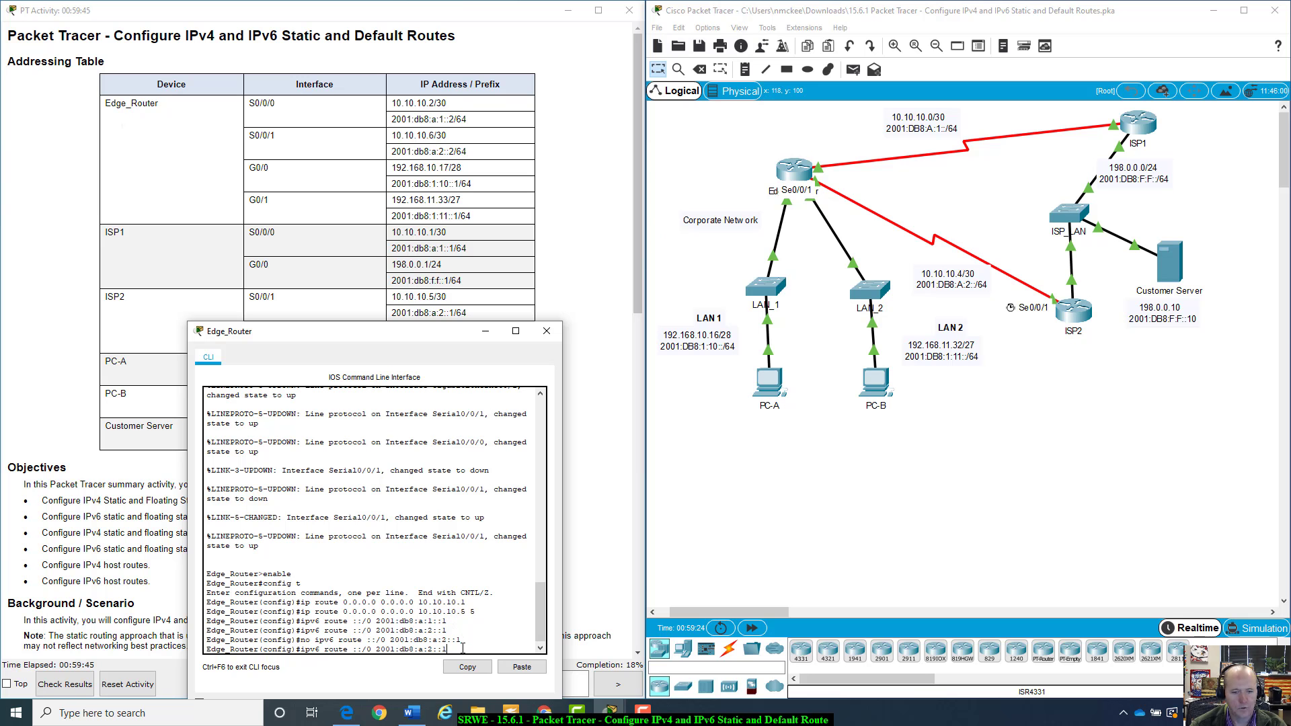
text(5)
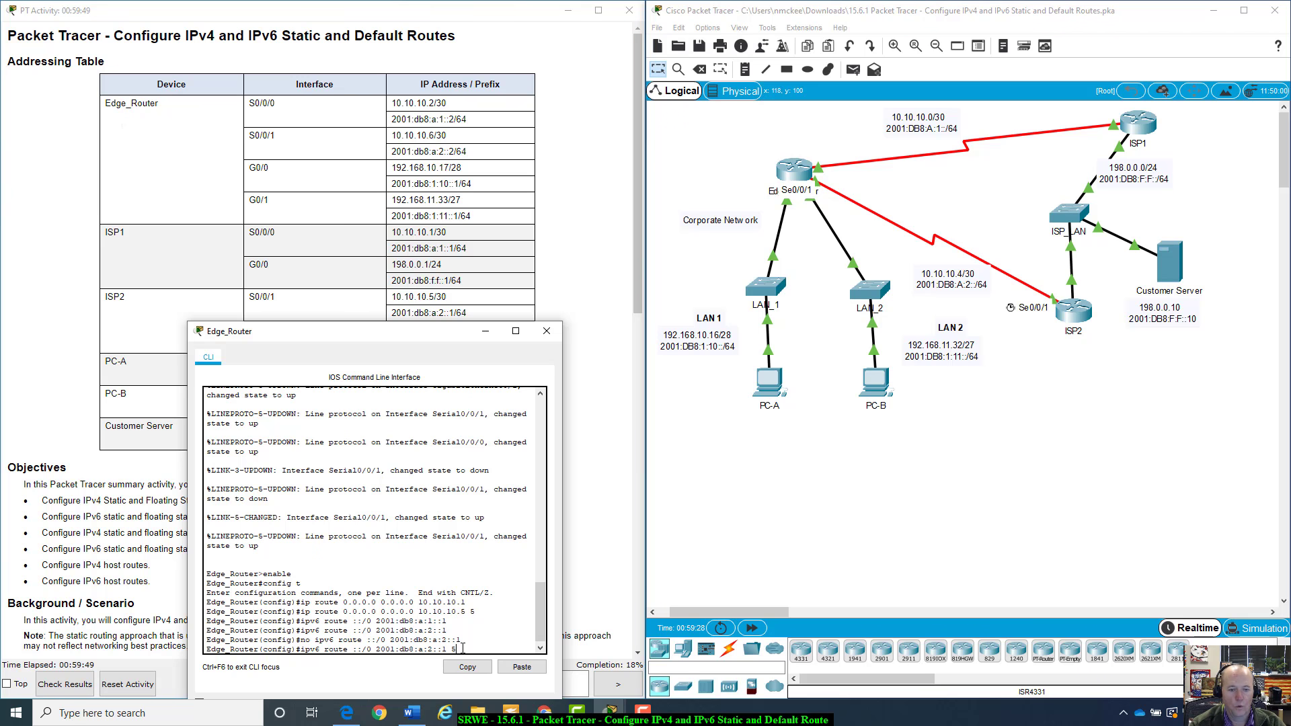
key(Return)
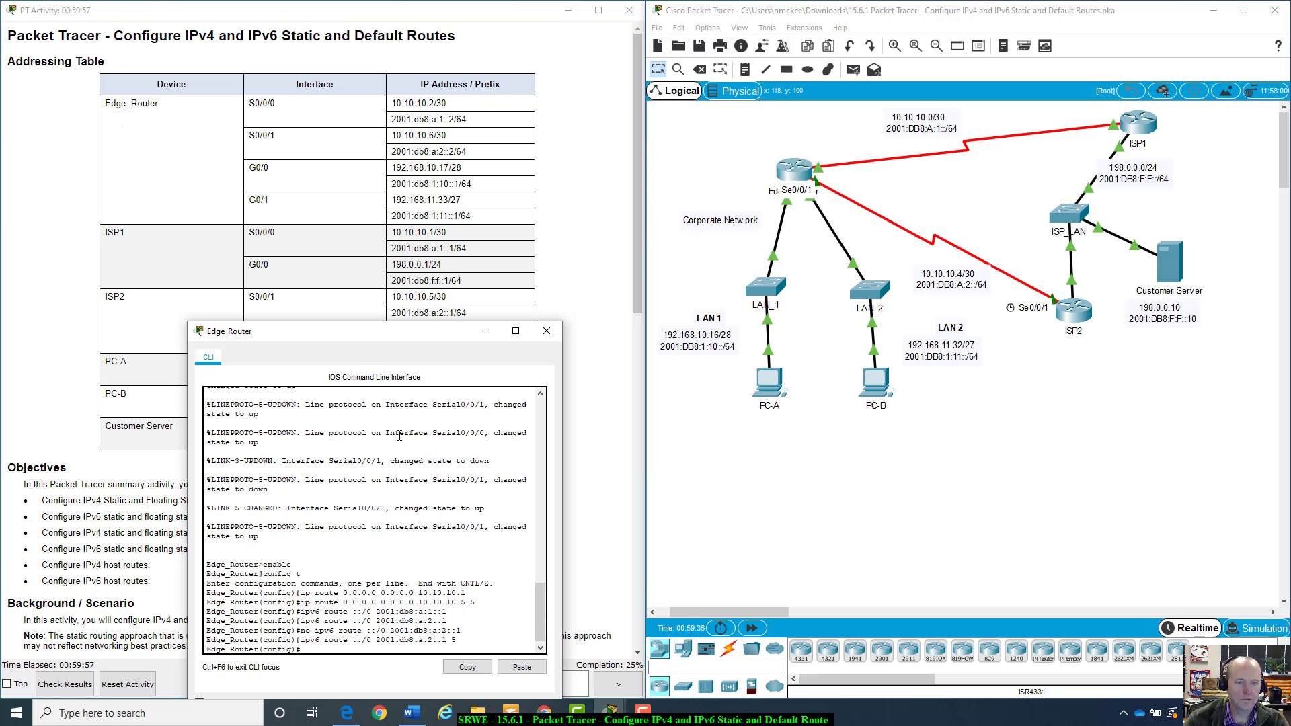
Review the Part 2 and Part 3 routing instructions in the activity window
drag(433, 334, 1027, 273)
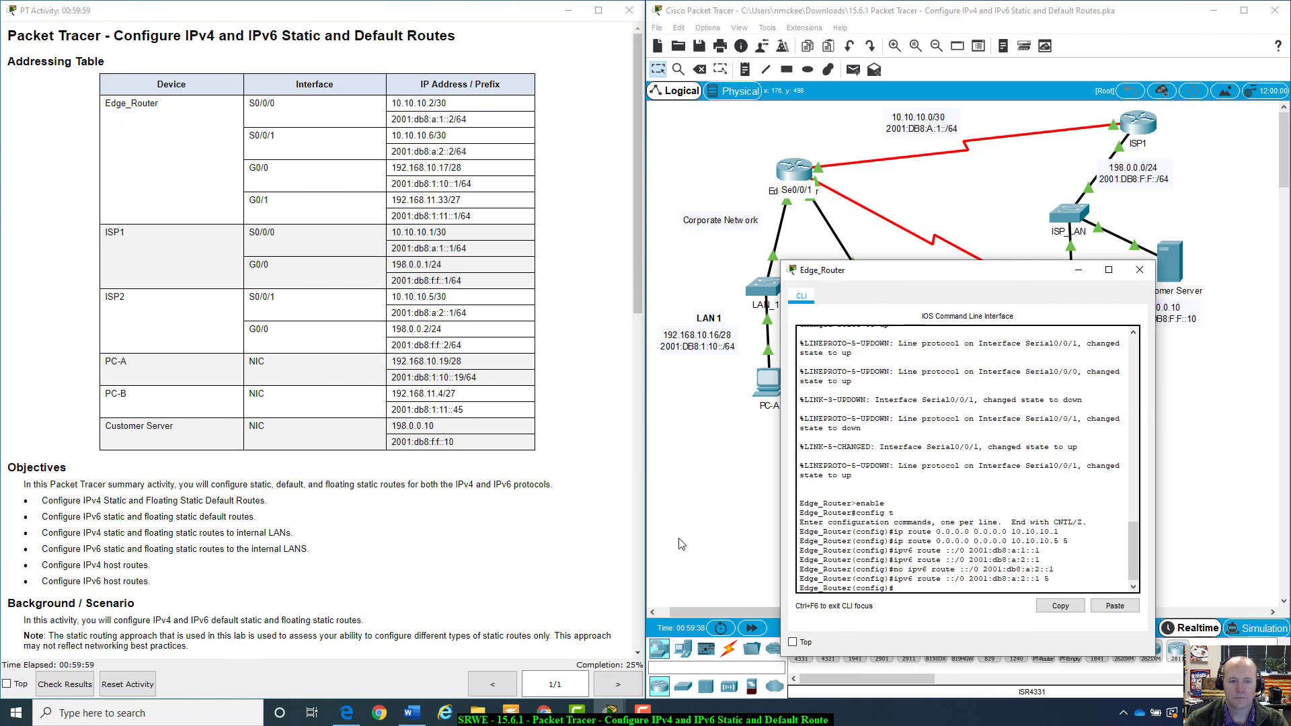
scroll(495, 466, down, 10)
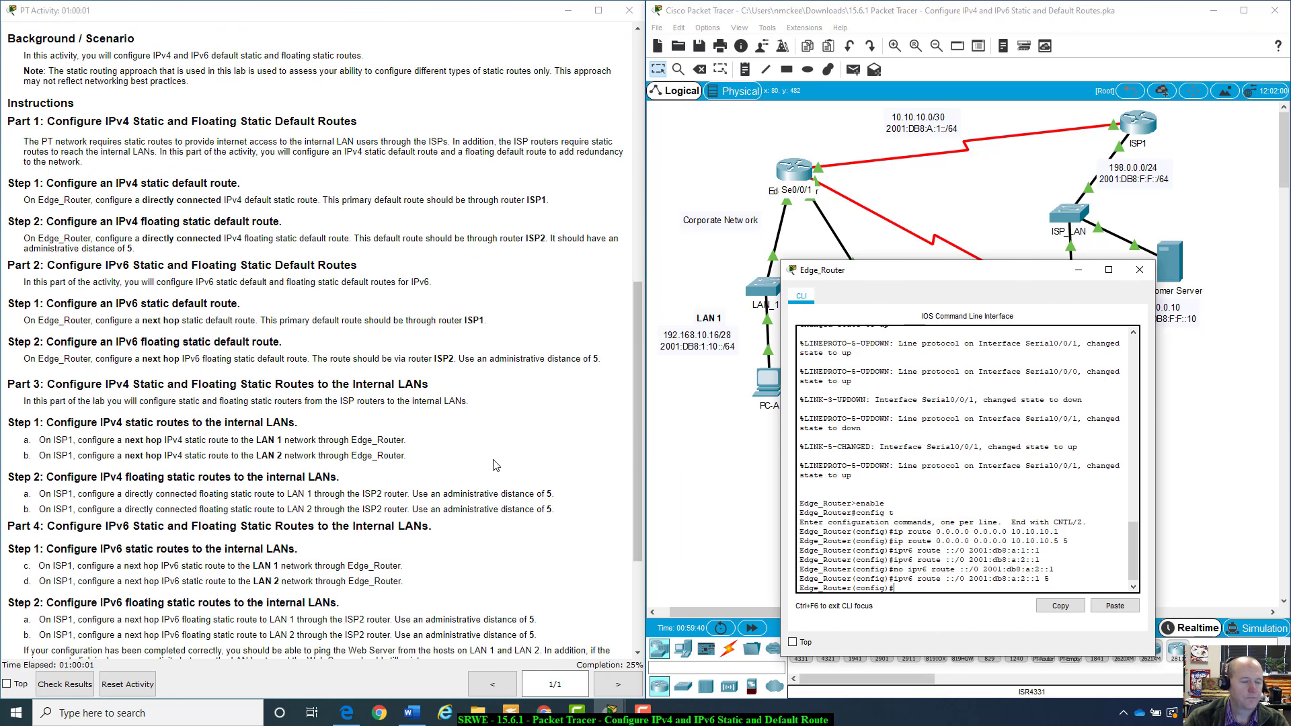
scroll(495, 465, up, 1)
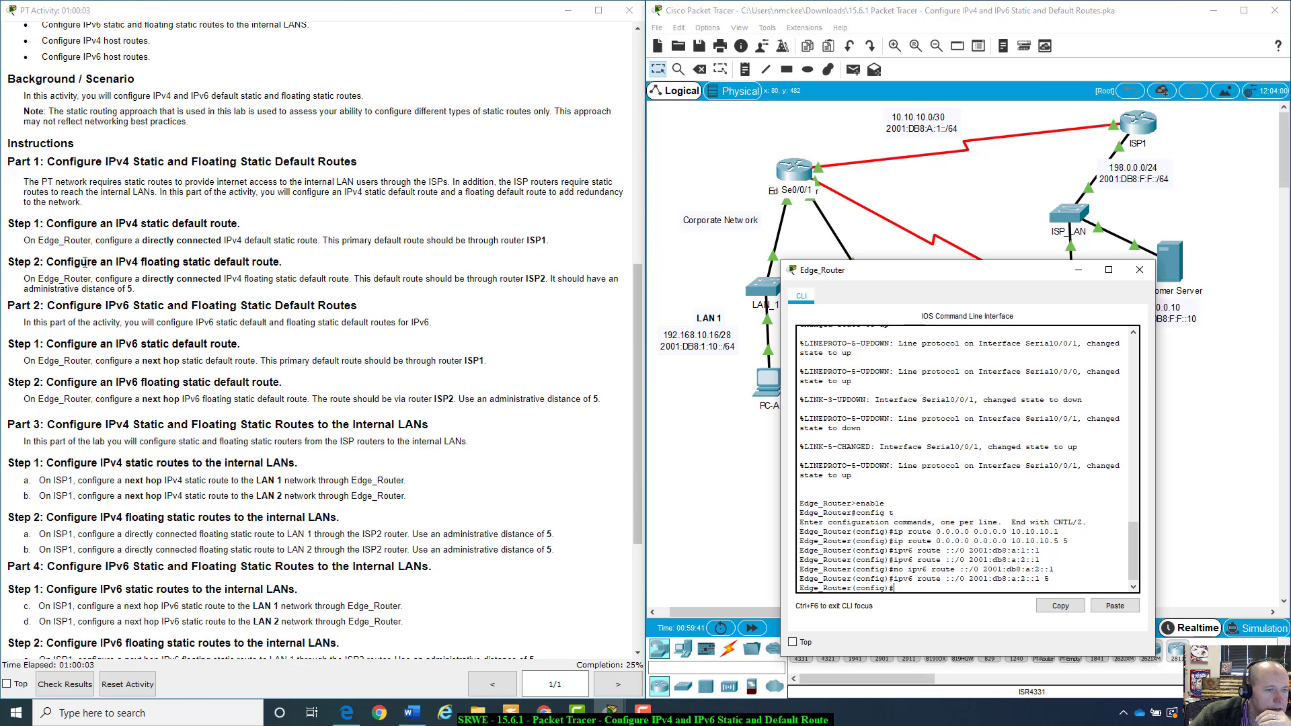
scroll(70, 318, down, 2)
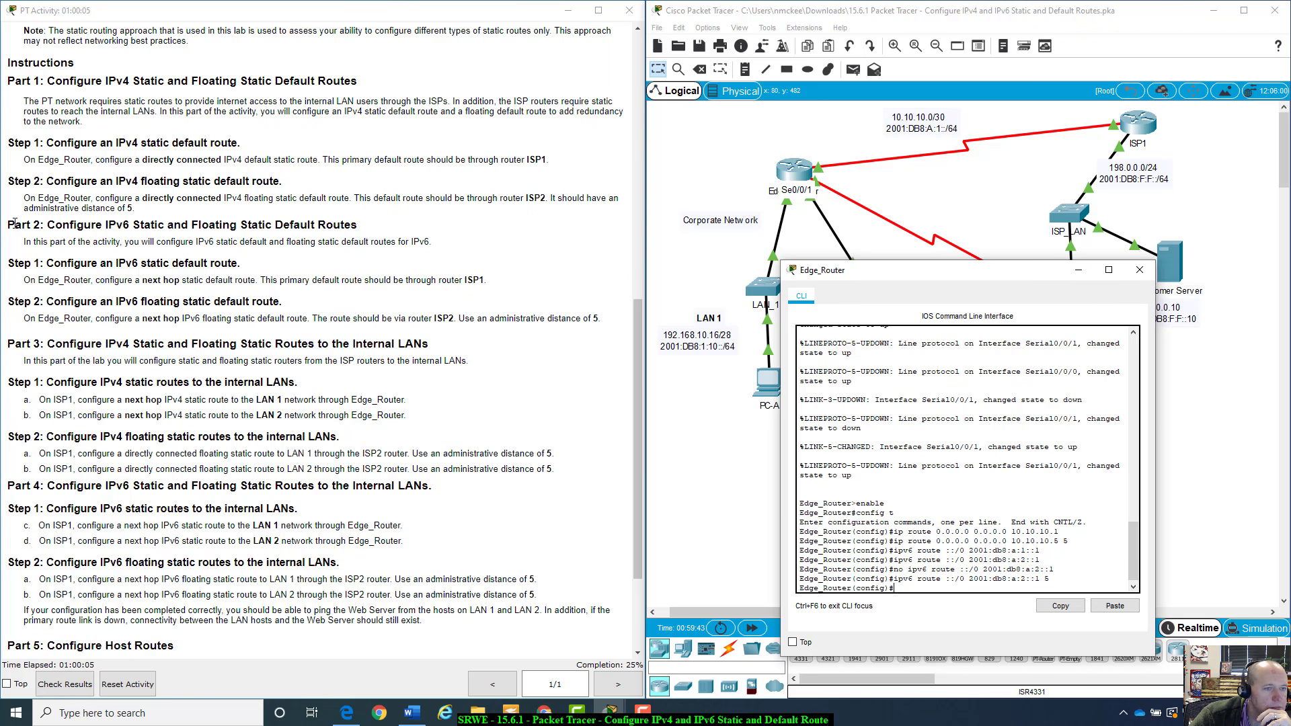
Read through the Part 2 IPv6 default route steps in the instructions and scroll on to Part 3
drag(15, 224, 437, 250)
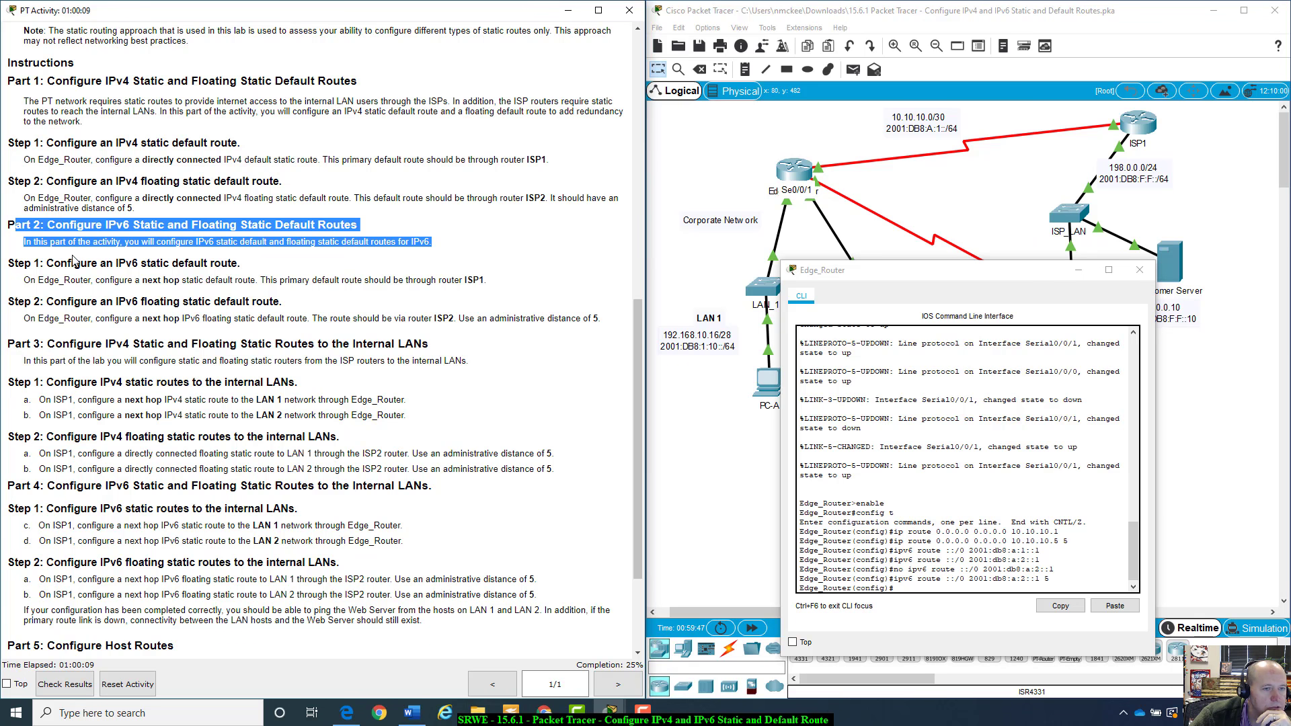
drag(9, 263, 507, 277)
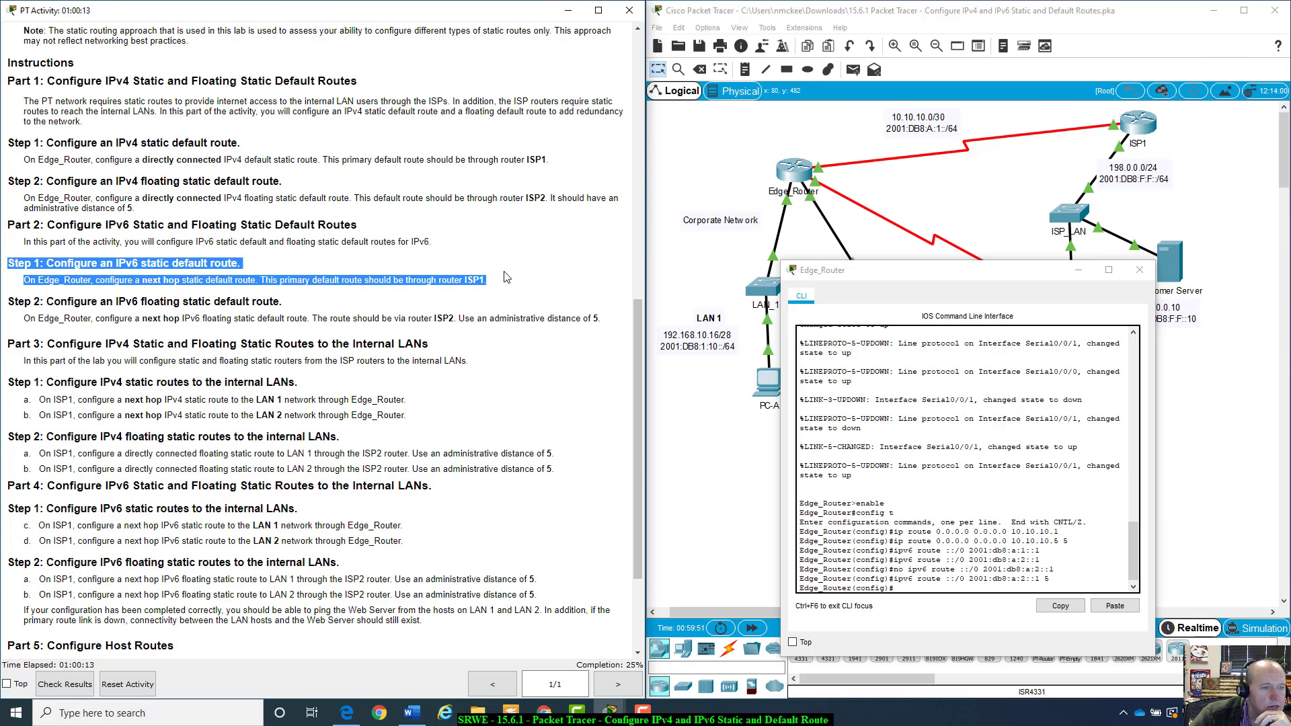
scroll(507, 277, down, 1)
drag(8, 262, 505, 268)
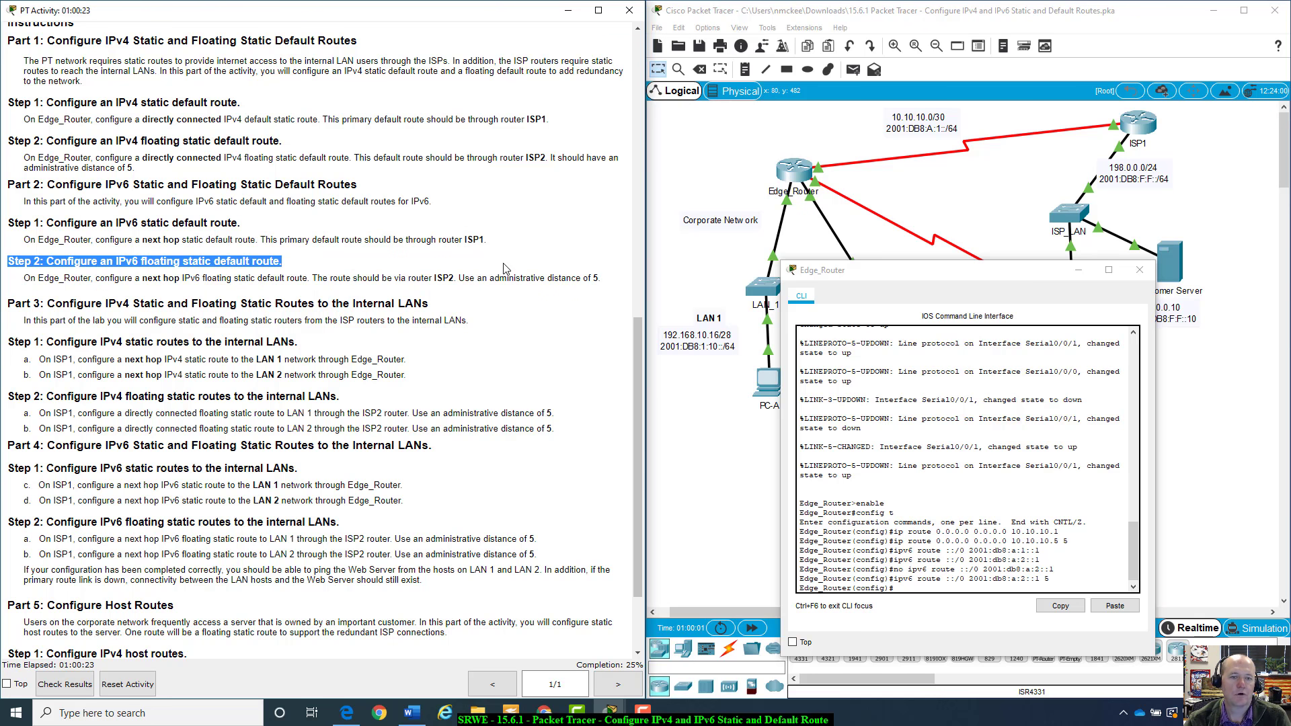
click(506, 268)
scroll(541, 348, down, 3)
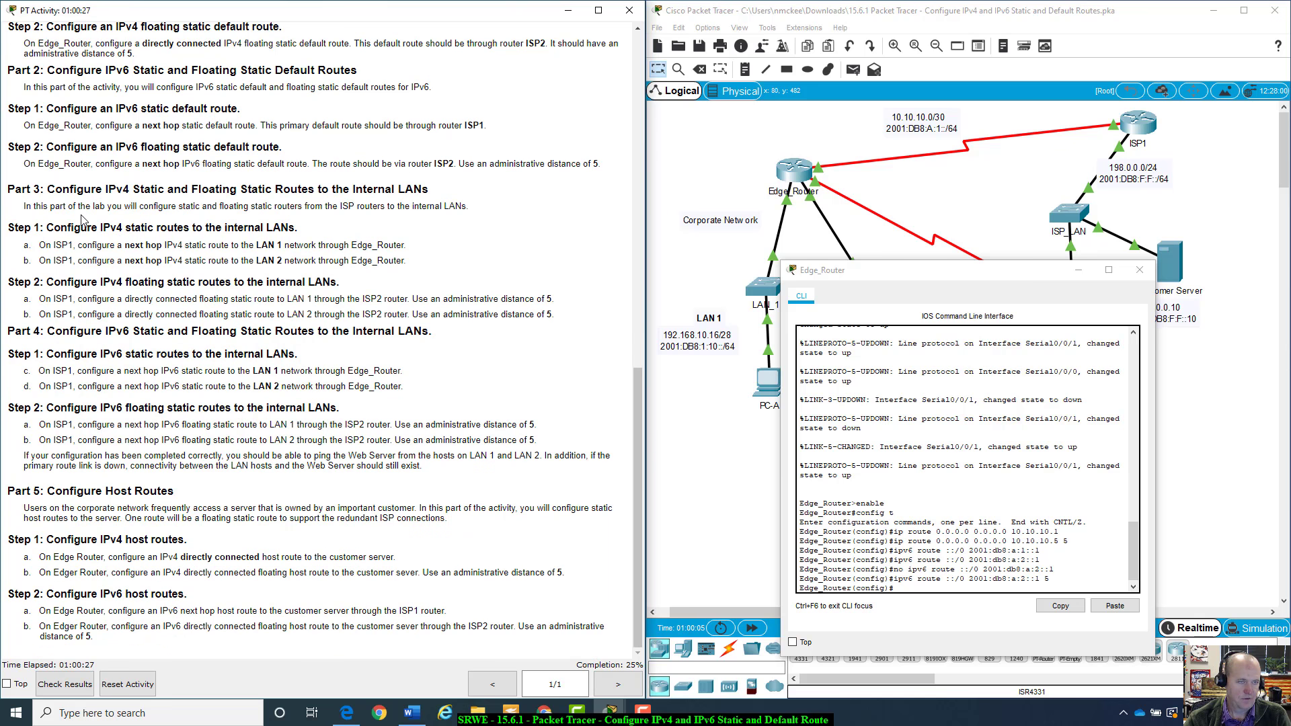
drag(970, 274, 293, 263)
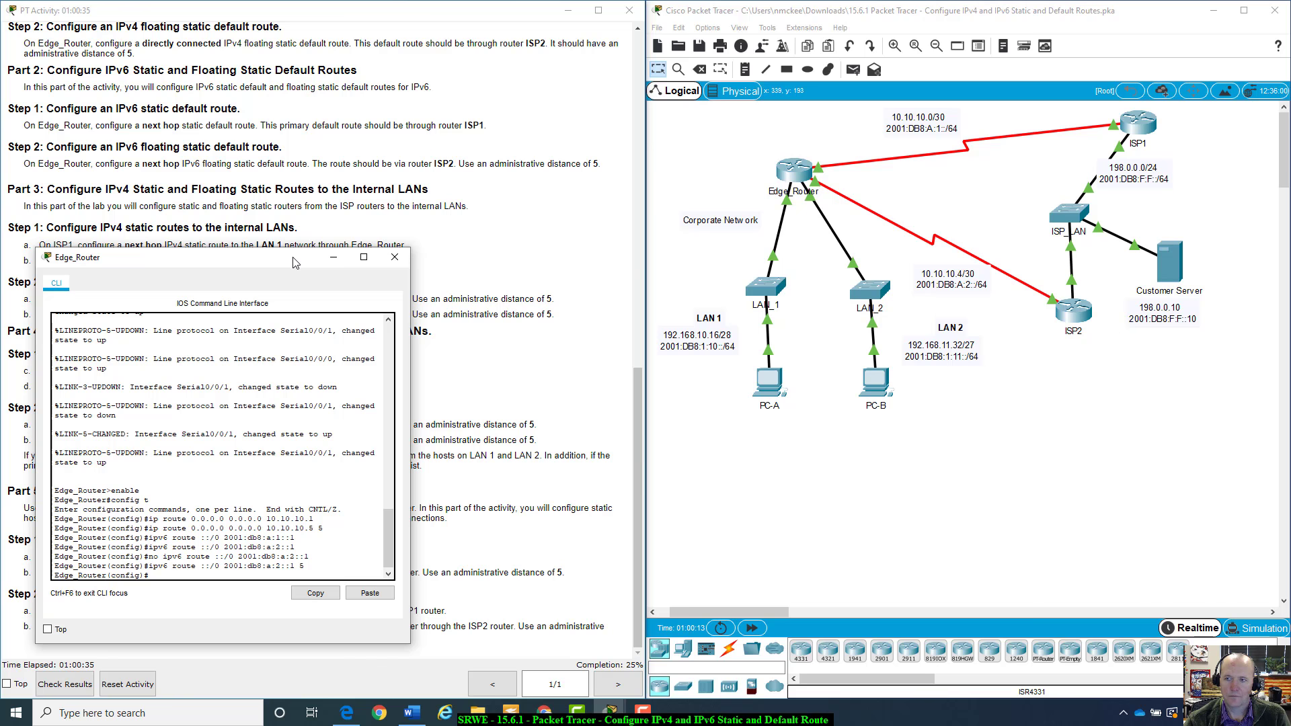
drag(293, 262, 283, 231)
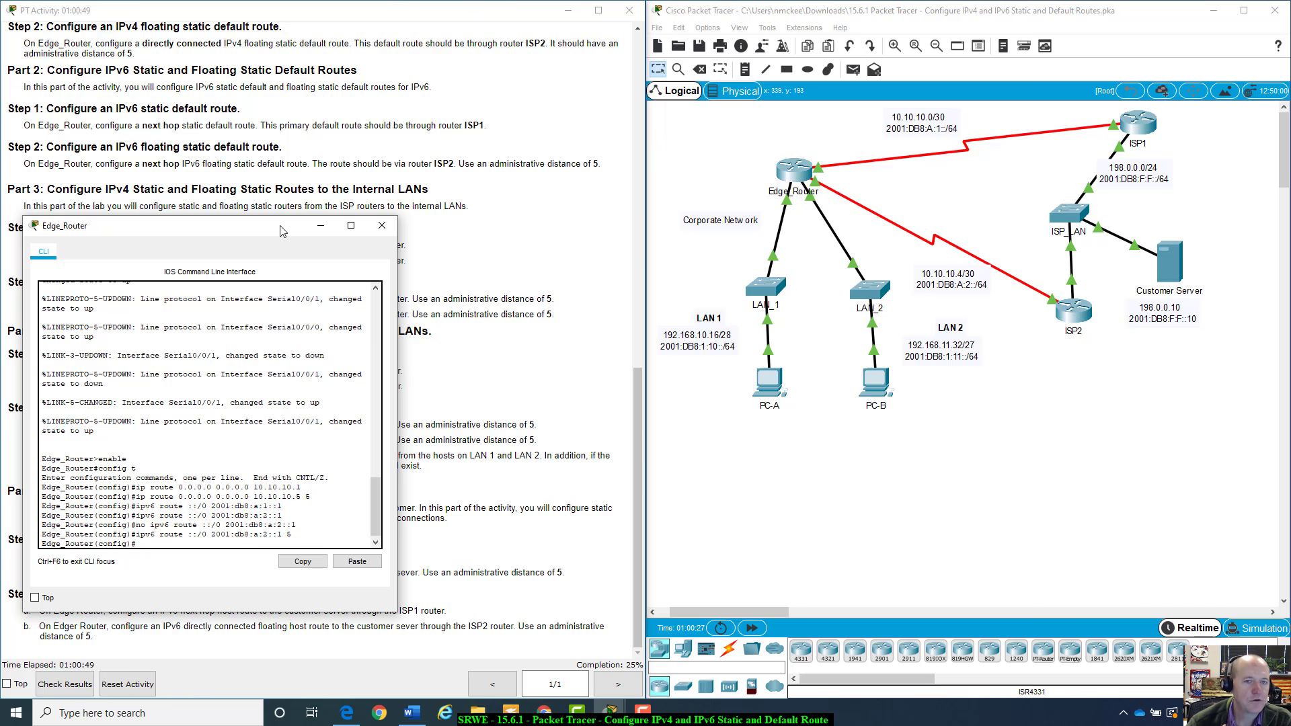
drag(282, 230, 285, 275)
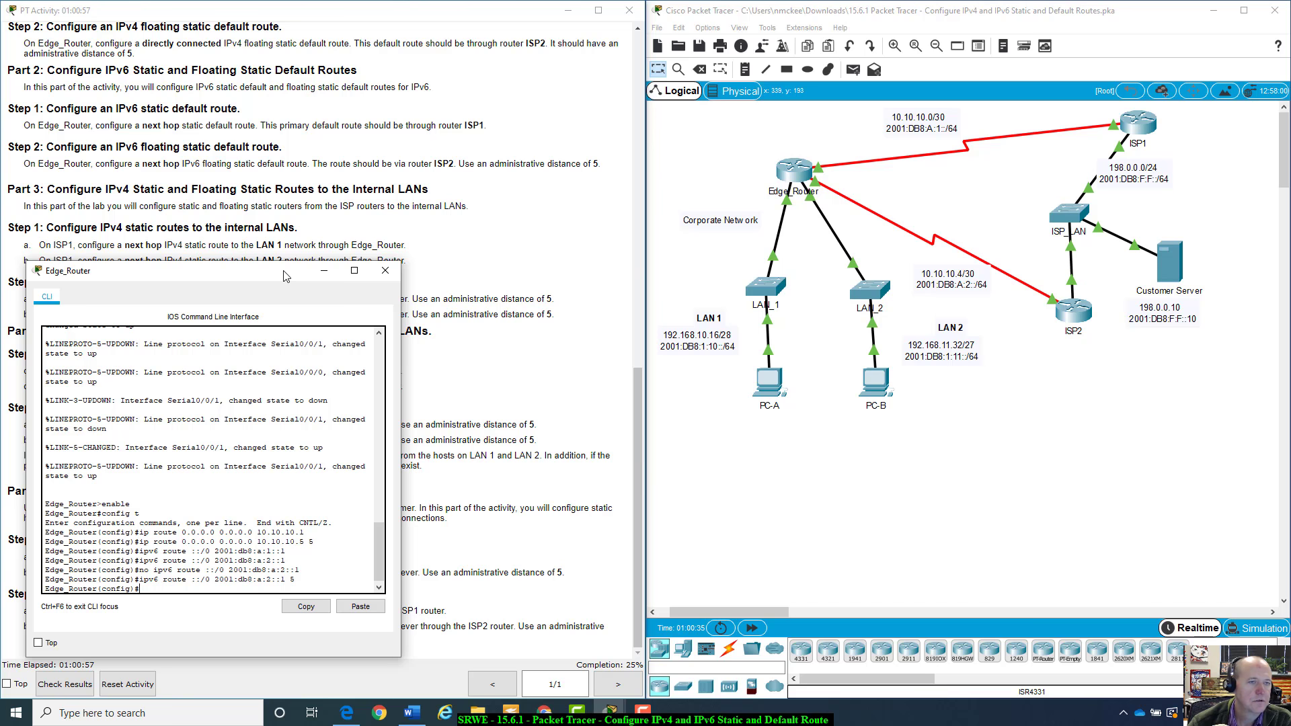
drag(285, 276, 289, 270)
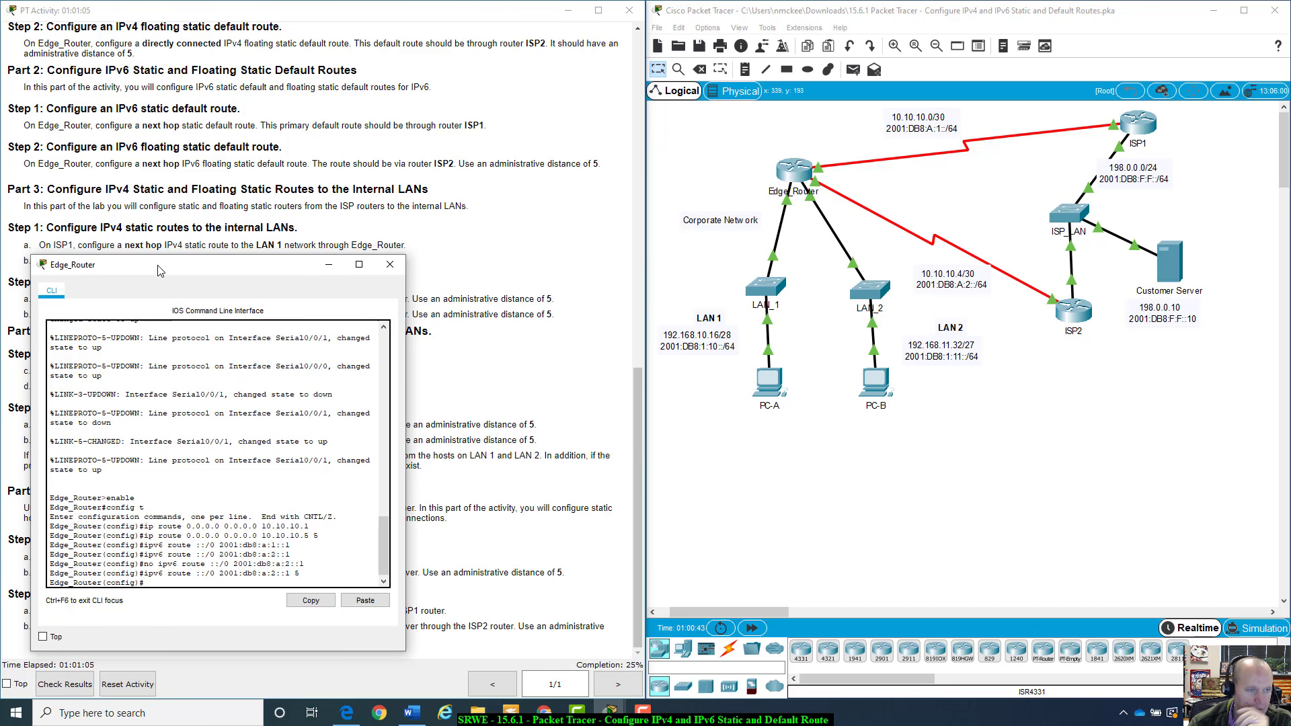
drag(159, 270, 173, 269)
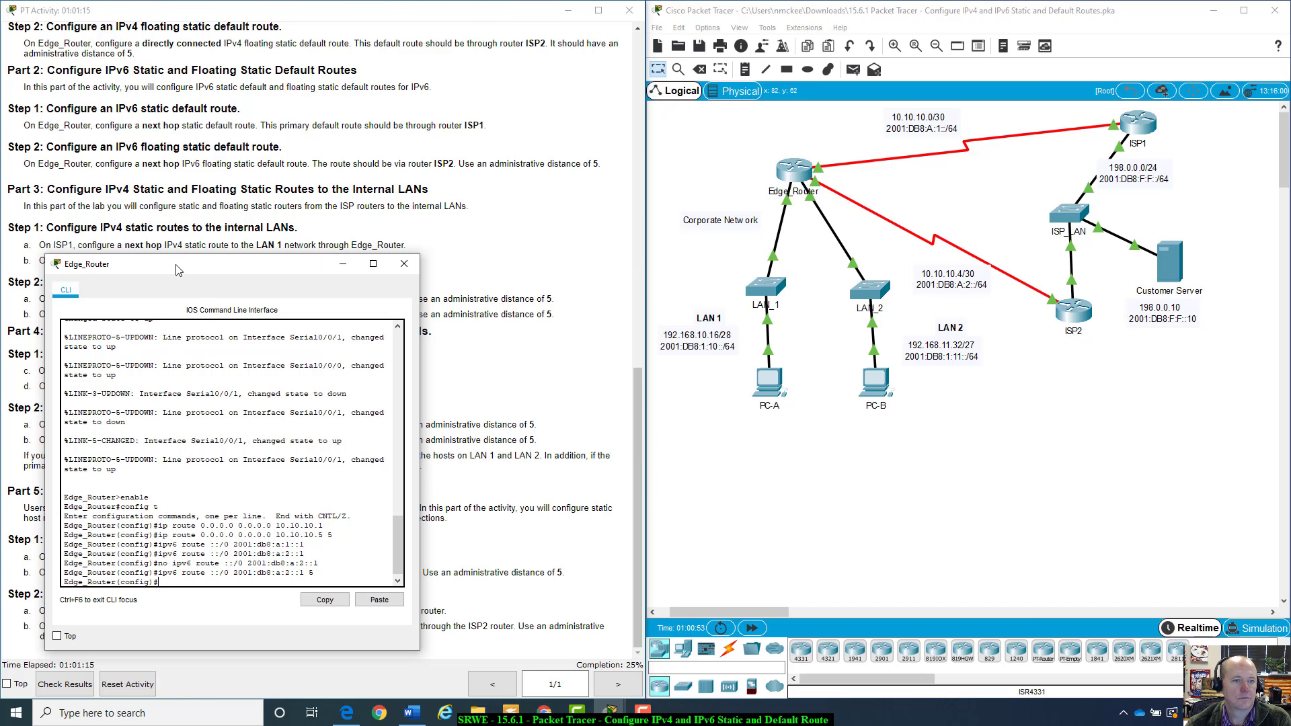
drag(178, 269, 179, 266)
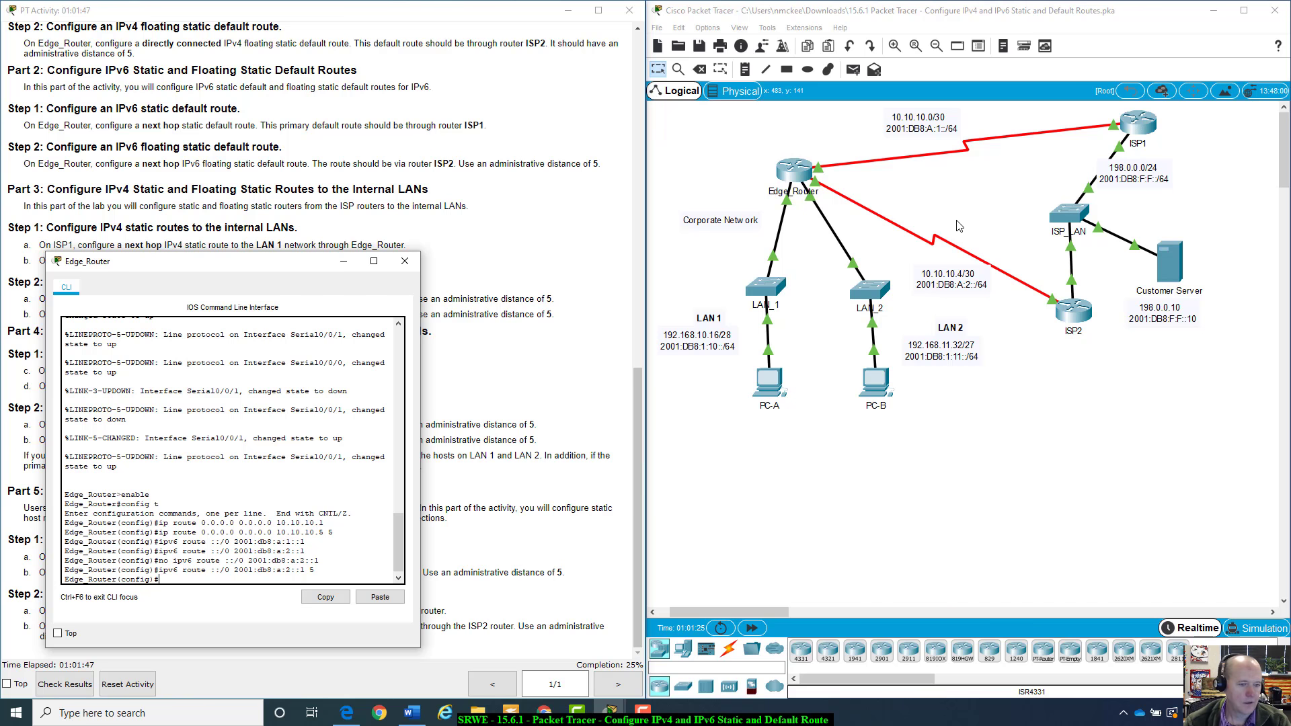
scroll(267, 557, down, 1)
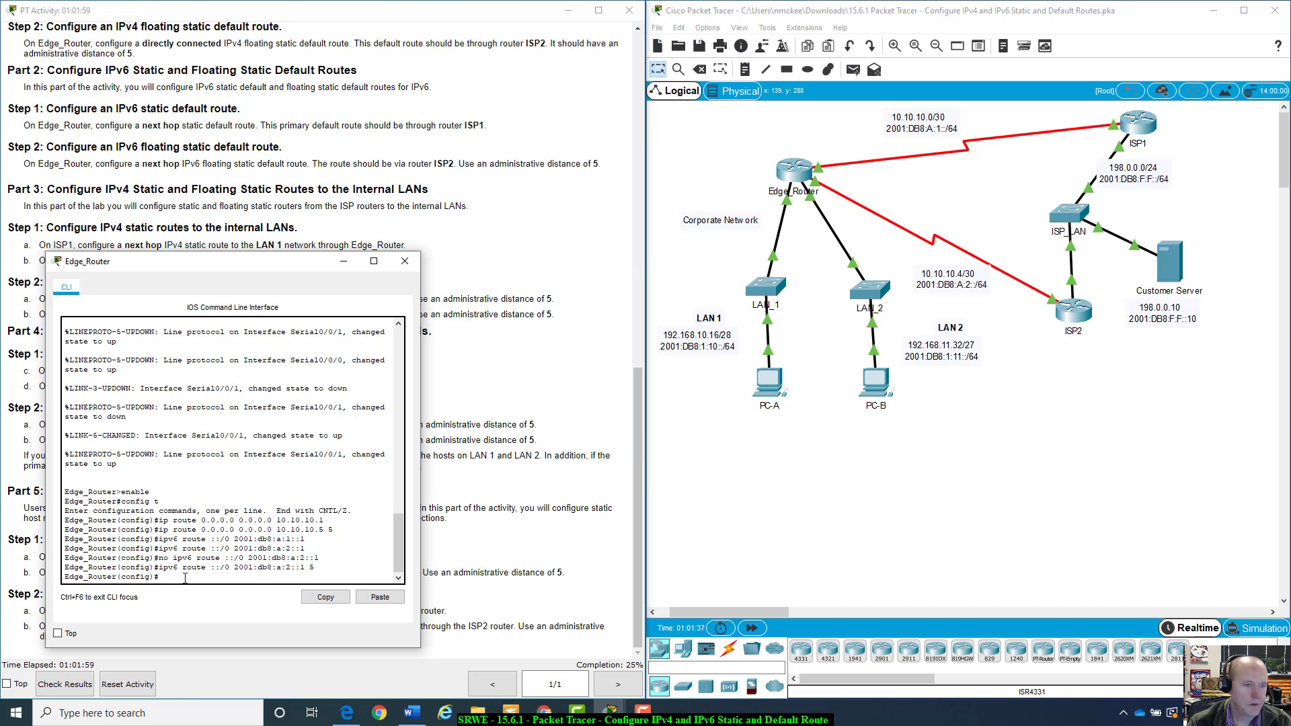
click(374, 261)
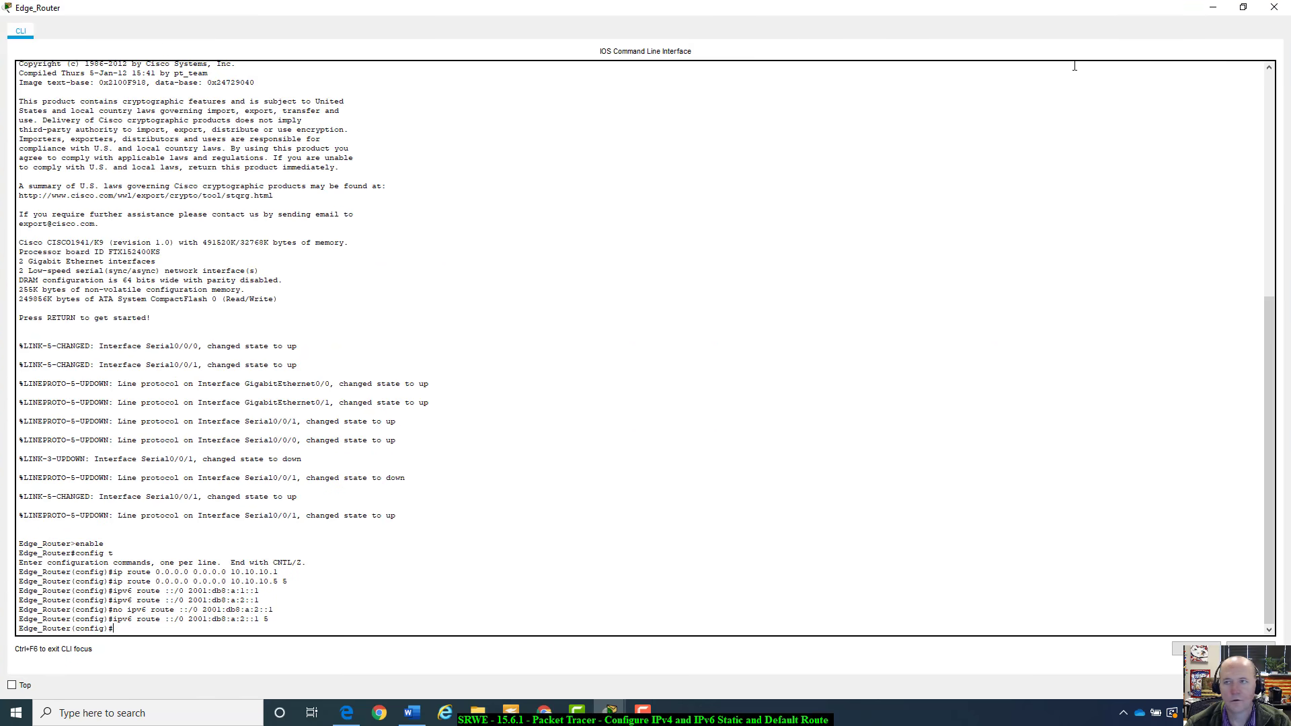
click(1273, 7)
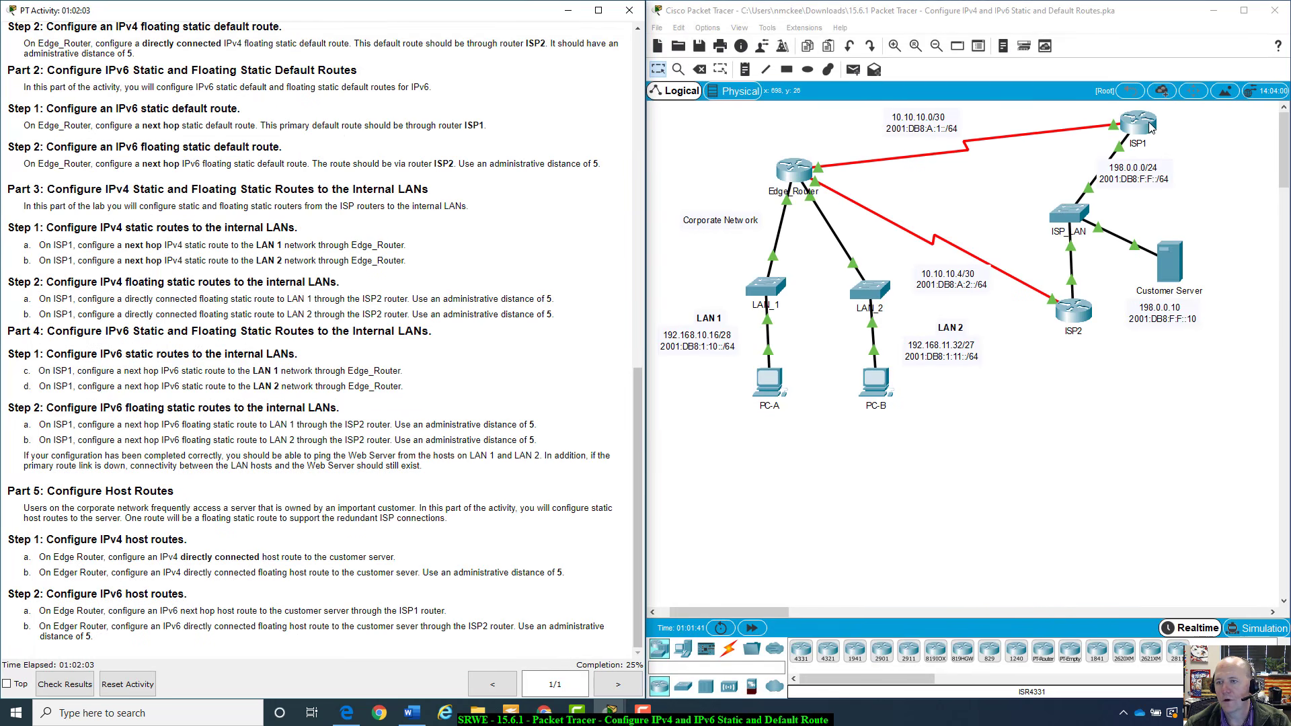
Open the ISP1 command line window and scroll through its startup output
click(1150, 126)
drag(647, 158, 906, 141)
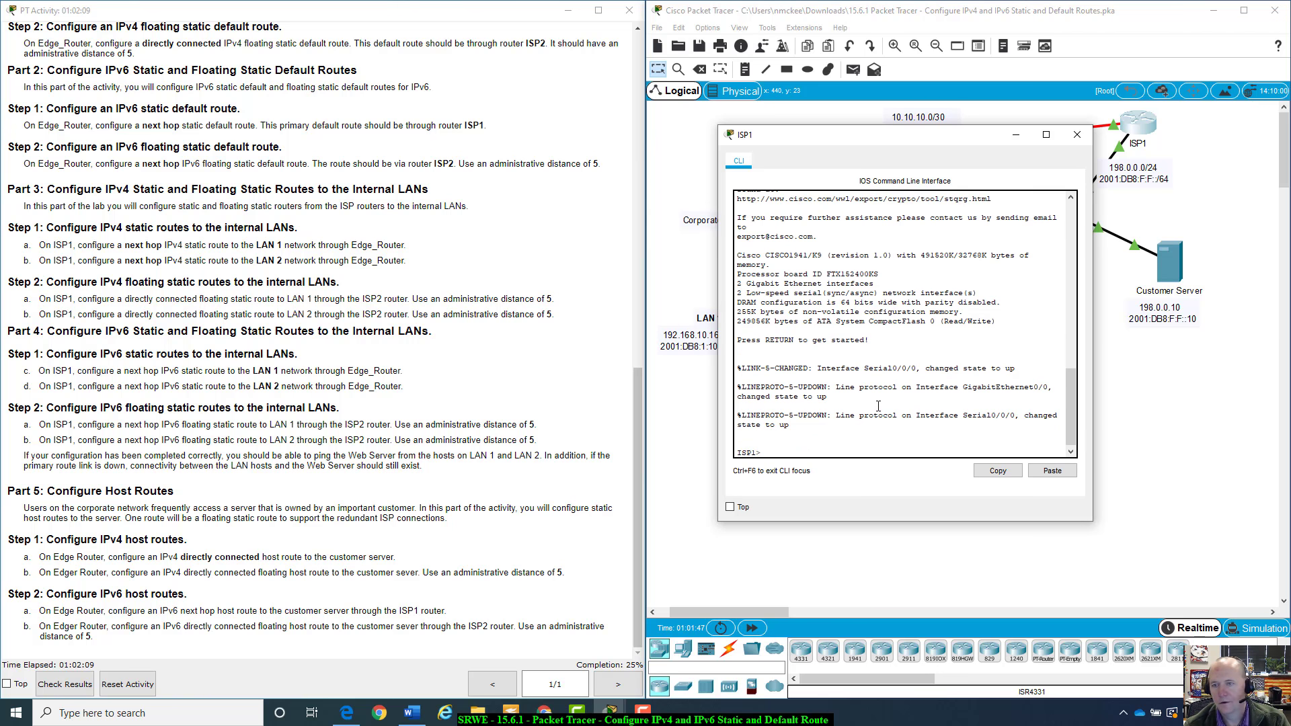
scroll(881, 397, up, 15)
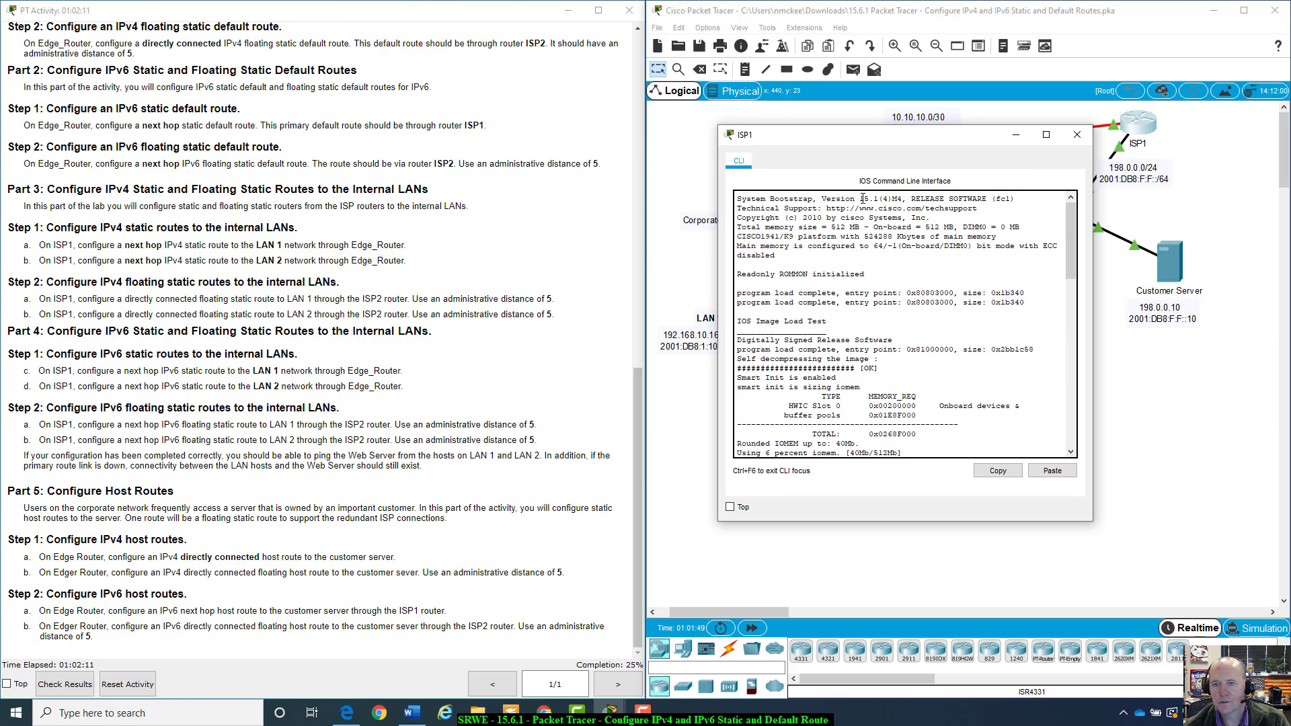
drag(859, 199, 959, 197)
scroll(903, 288, down, 15)
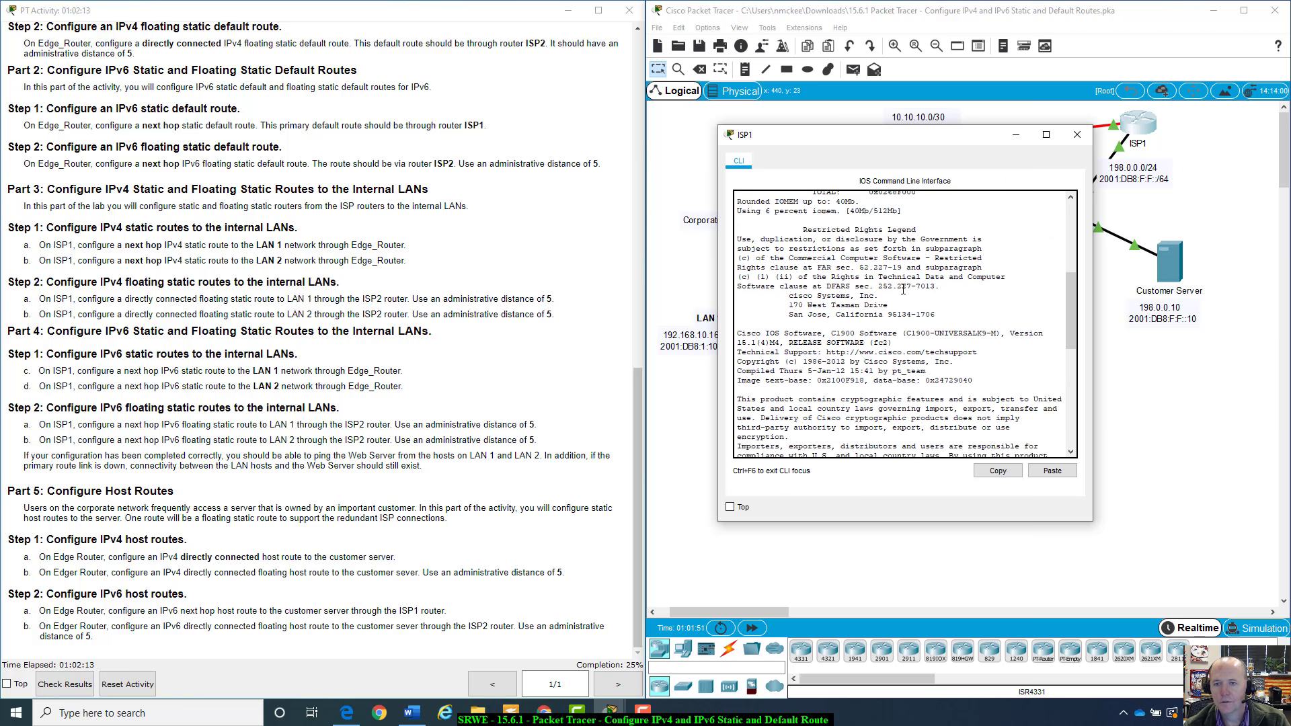
scroll(904, 288, up, 5)
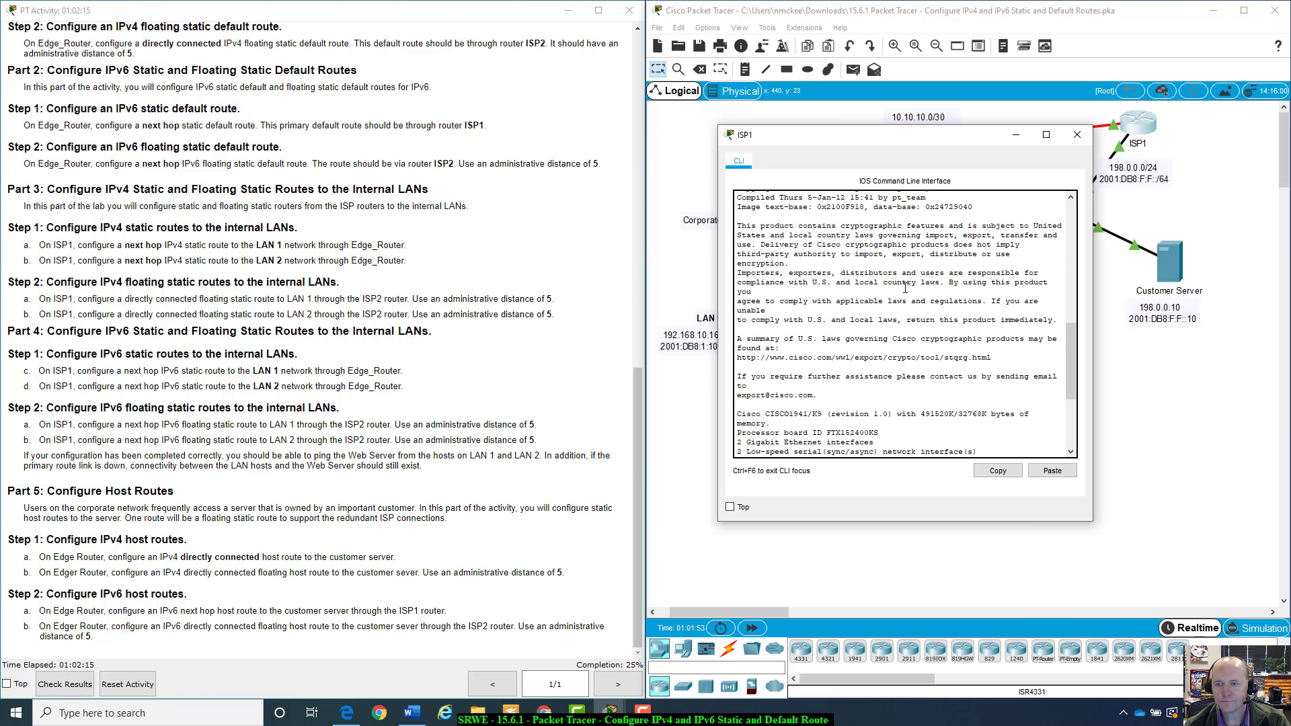
scroll(905, 288, up, 5)
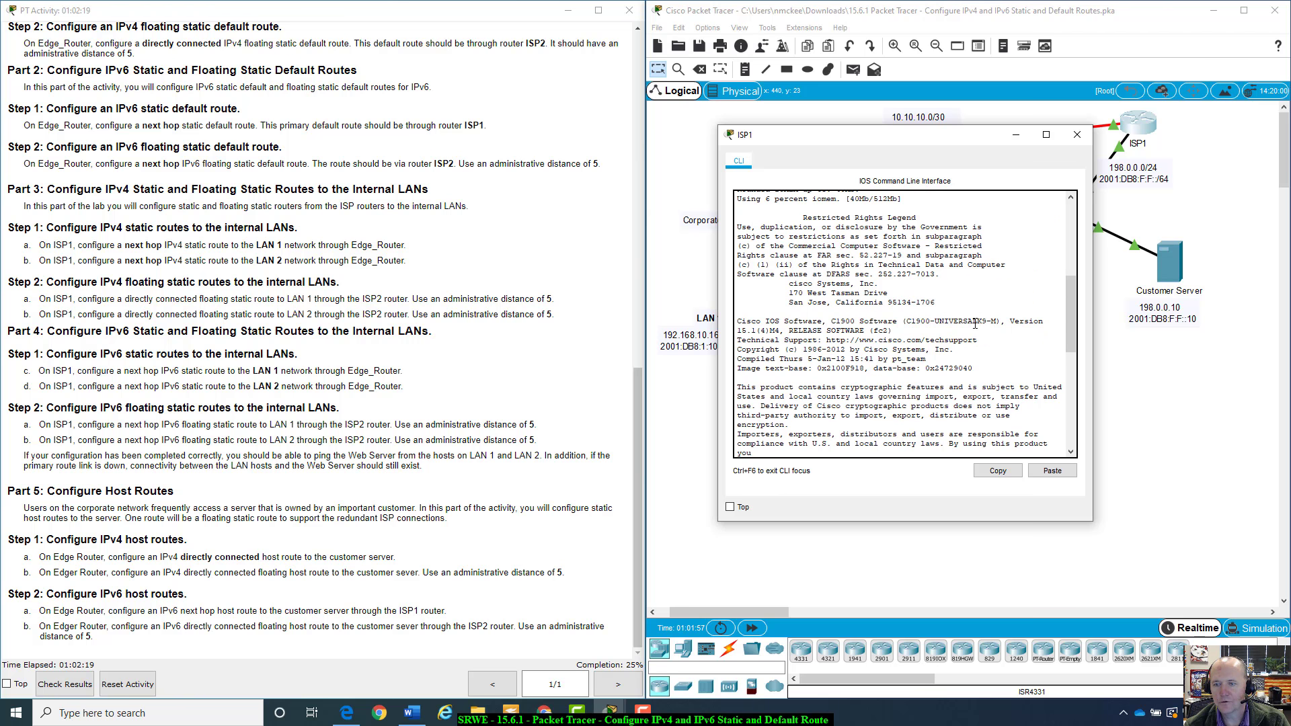
drag(972, 321, 987, 316)
scroll(990, 316, down, 10)
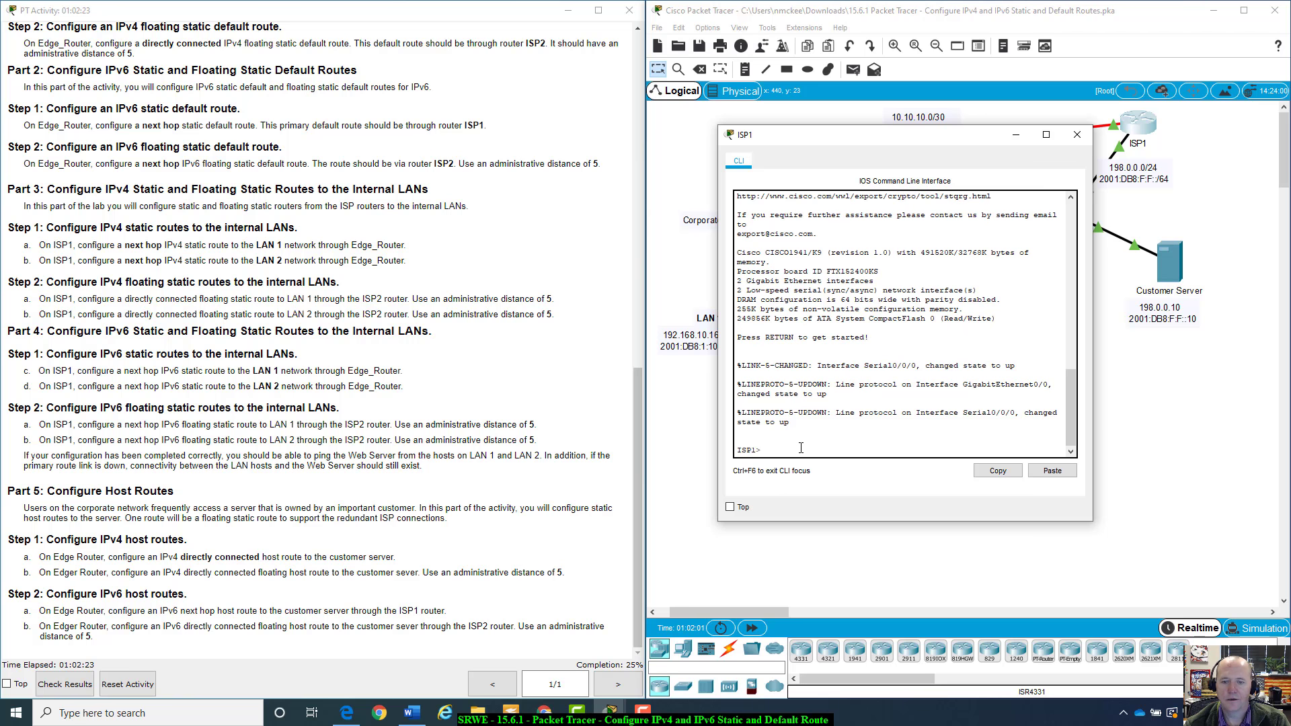
On ISP1, enter privileged mode with enable and then global configuration mode with configure terminal
text(nabel)
key(Return)
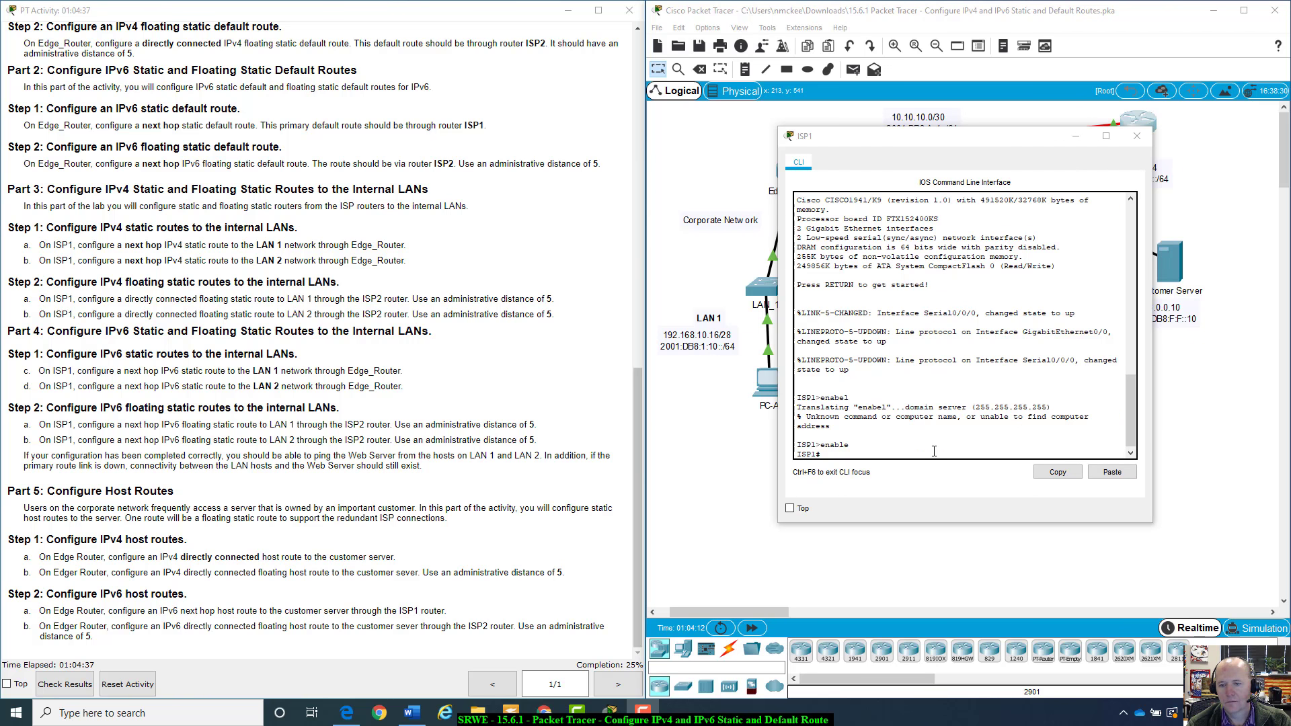
text(config)
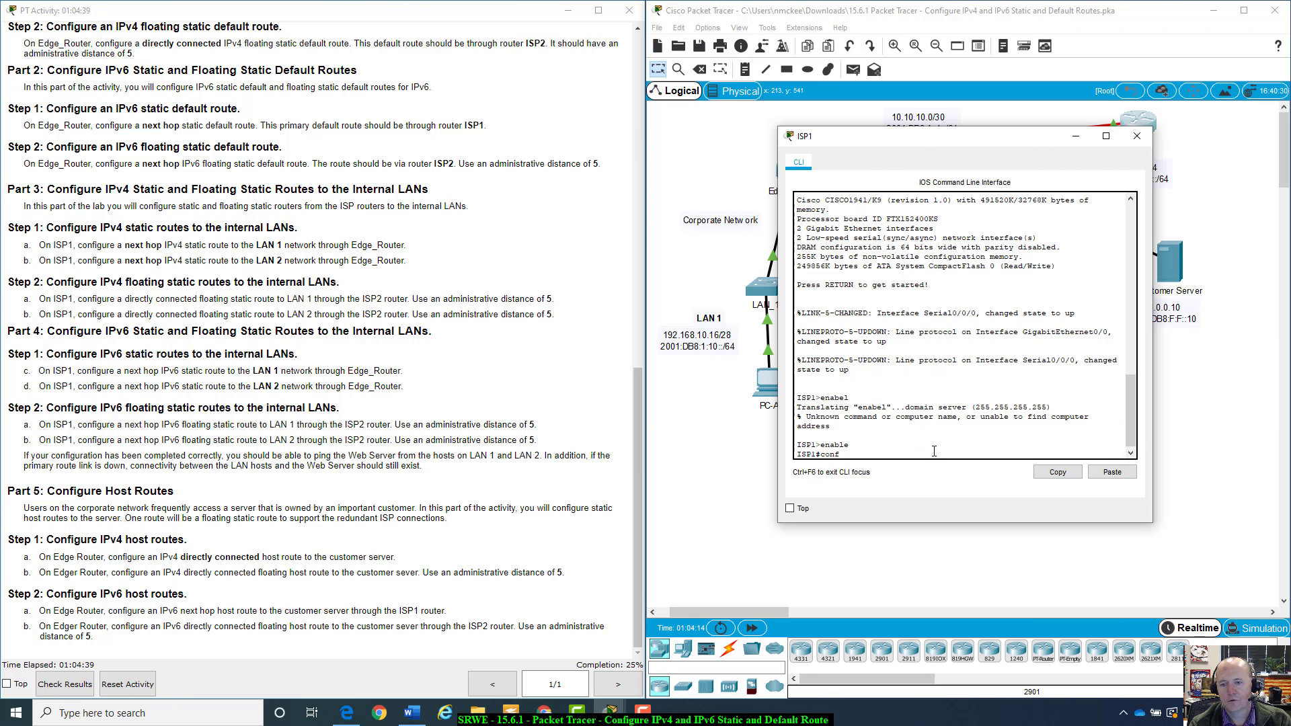
key(Return)
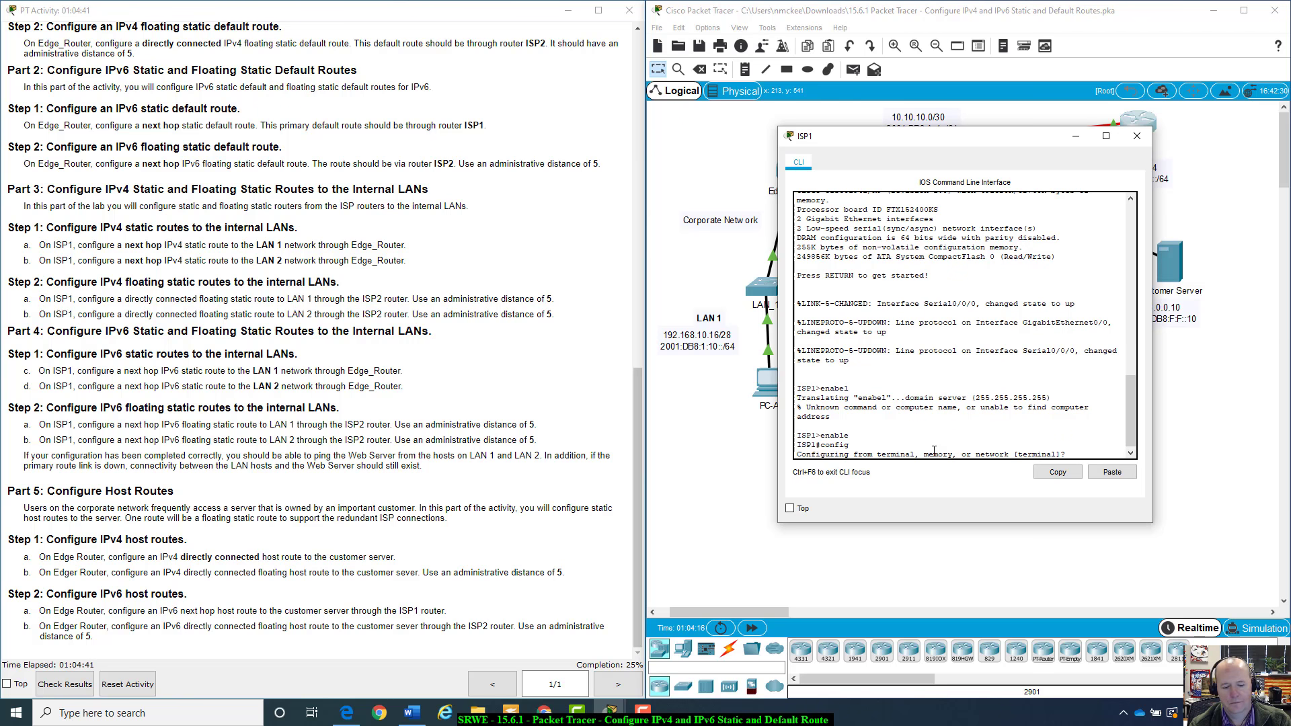
text(ter)
key(Return)
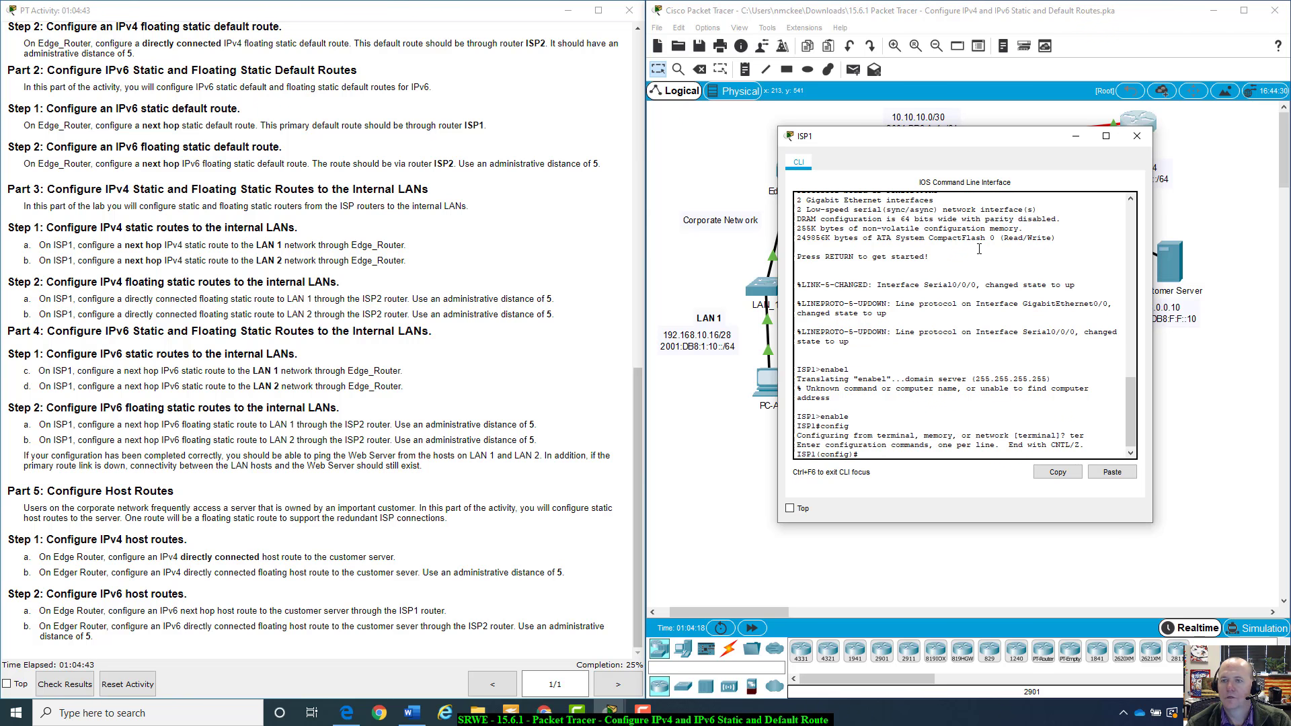
On ISP1, start entering the static route ip route 192.168.10.16 toward the LAN 1 network
drag(997, 141, 1044, 208)
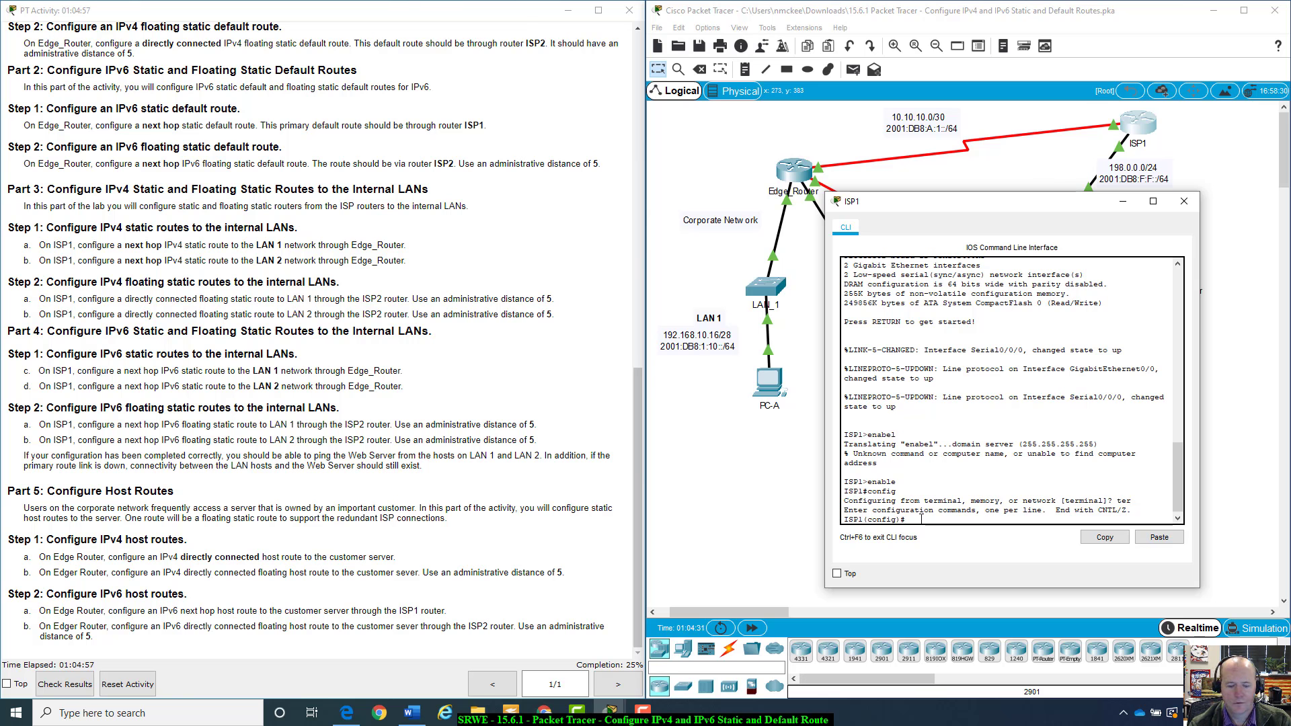
text(ip router)
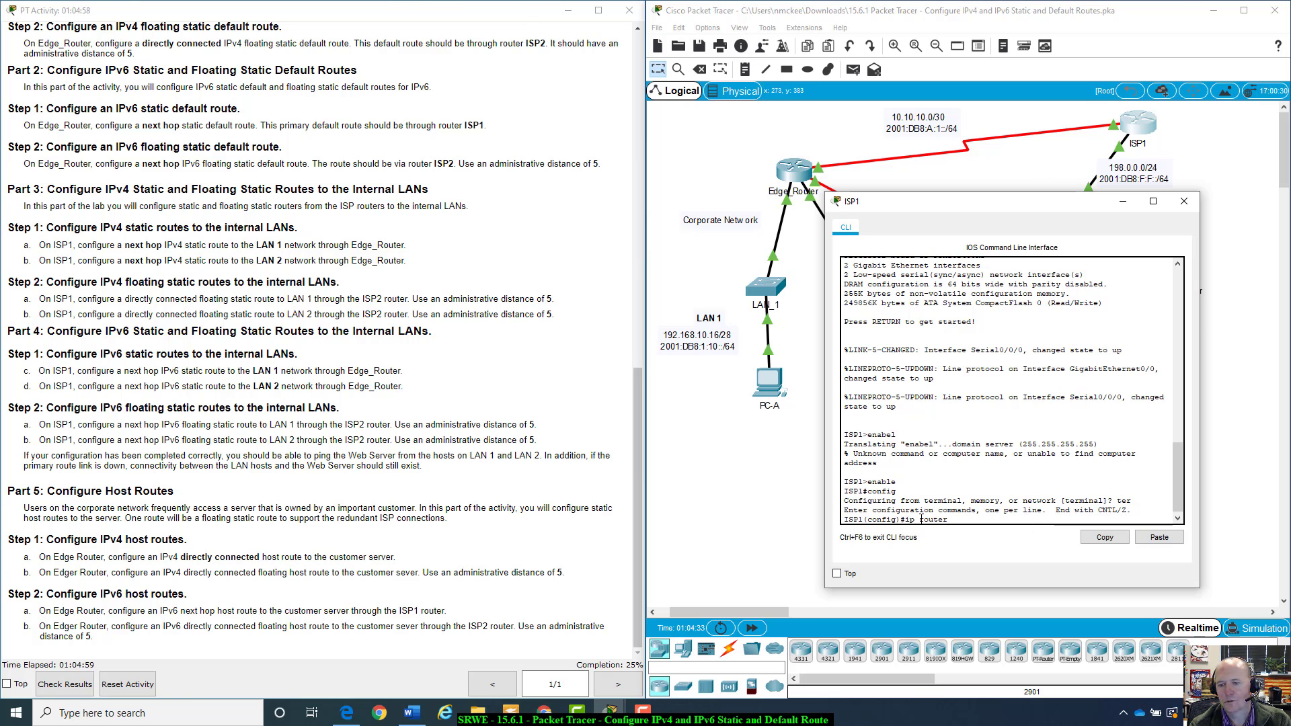
text(192)
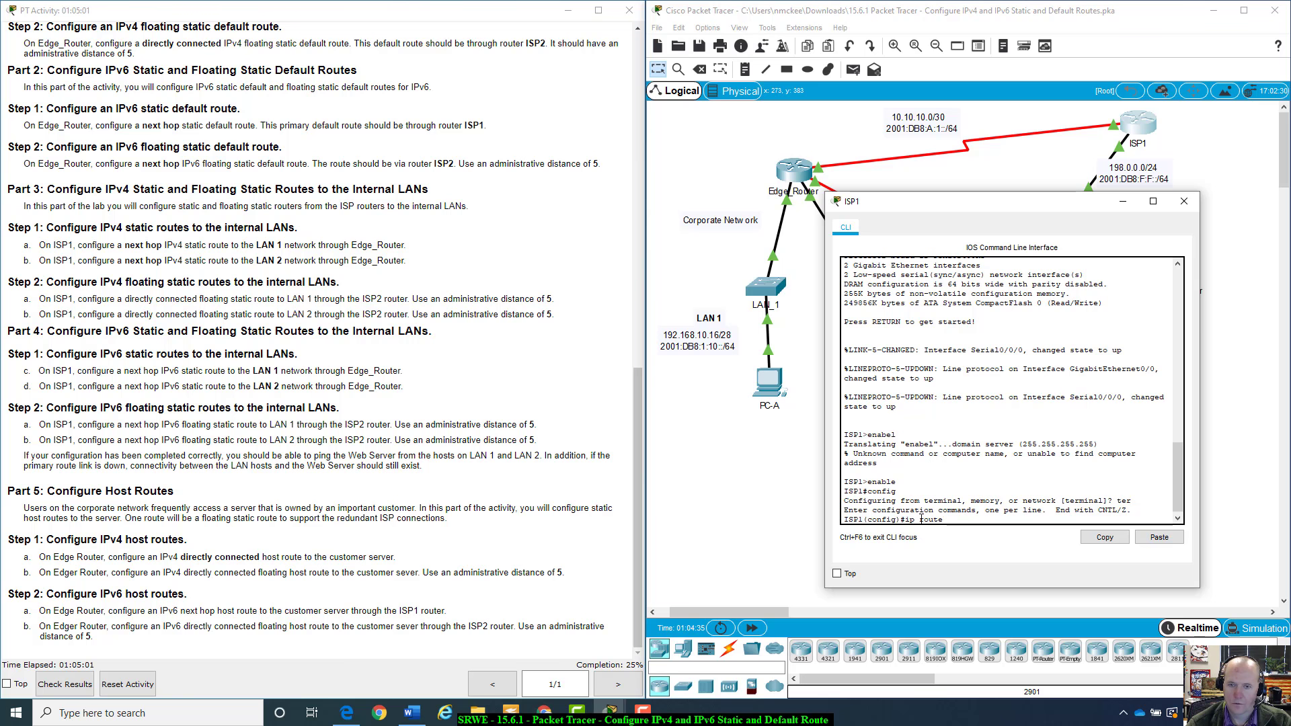
text(.168.)
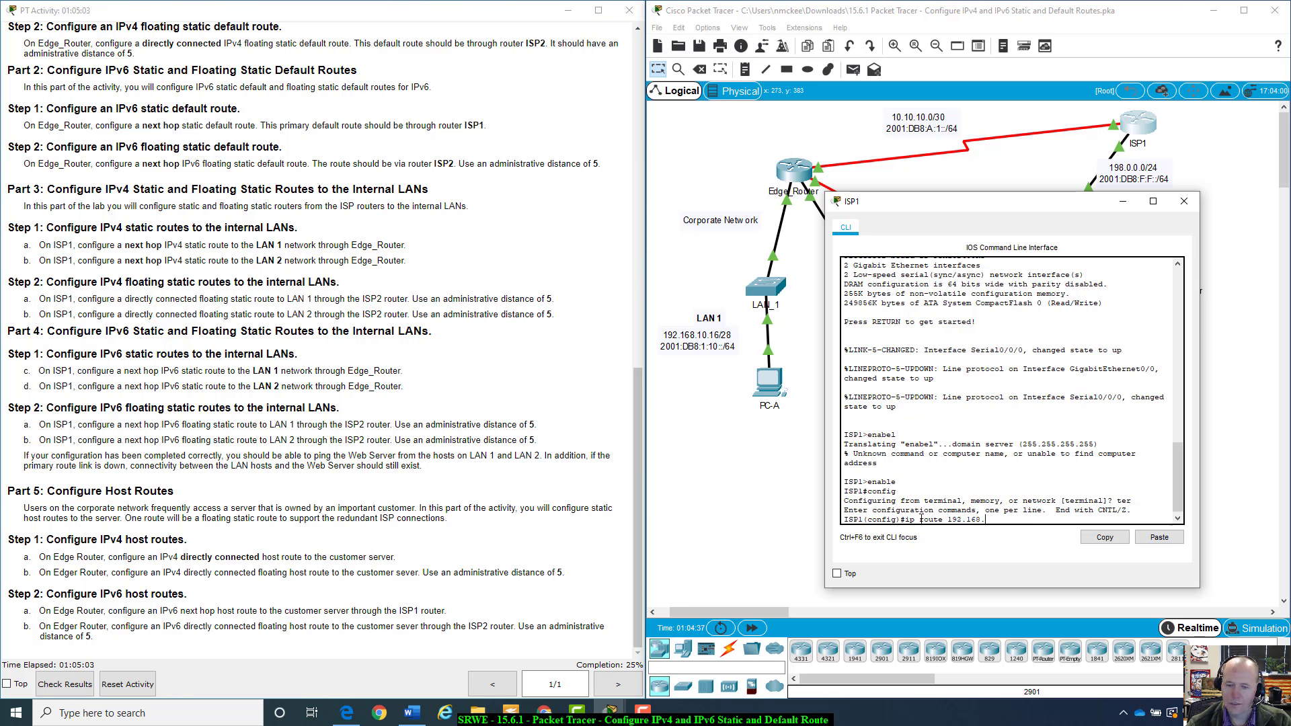
text(10.16)
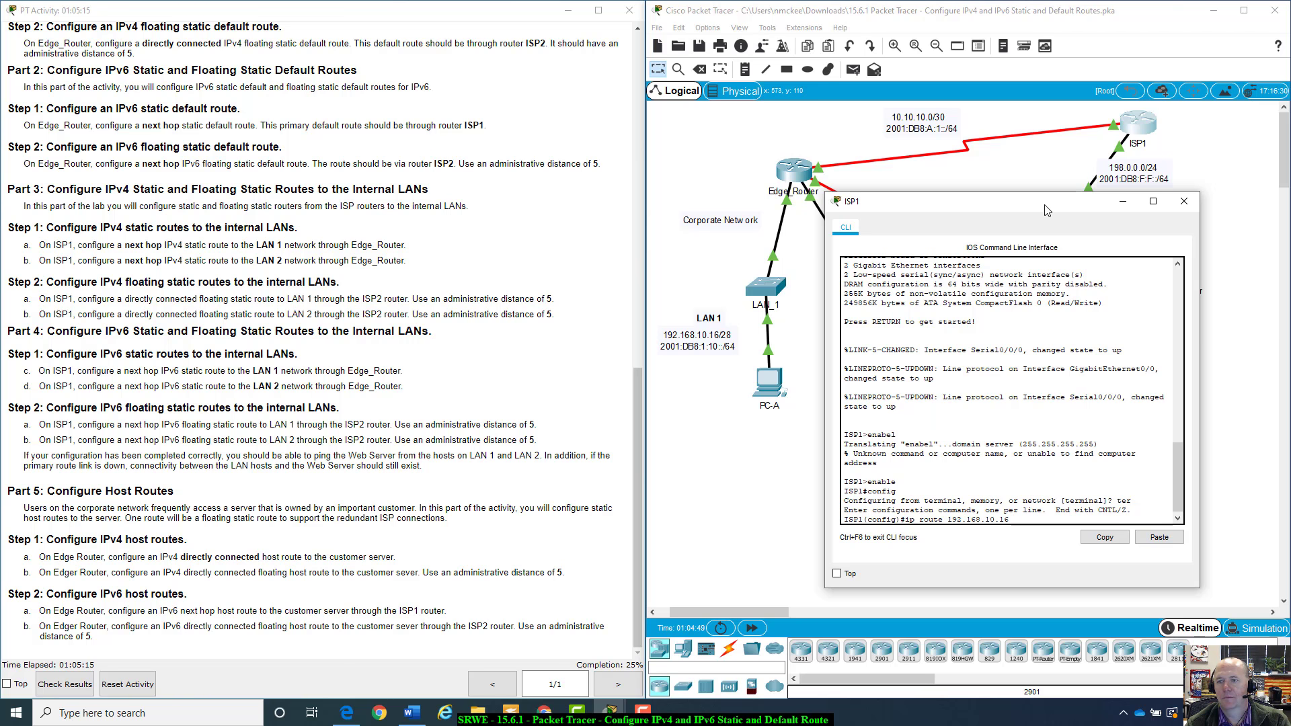
drag(1047, 209, 413, 212)
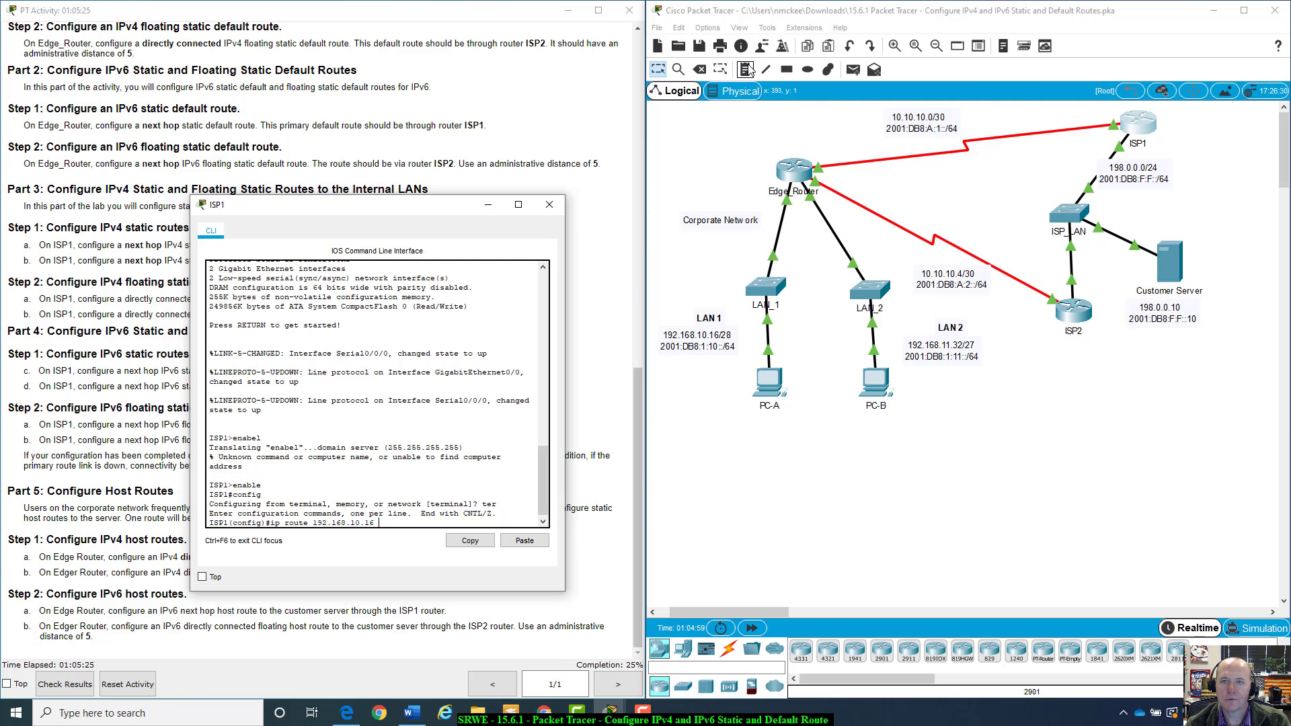
Place a text note reading dff on the topology and move it below ISP2
click(740, 140)
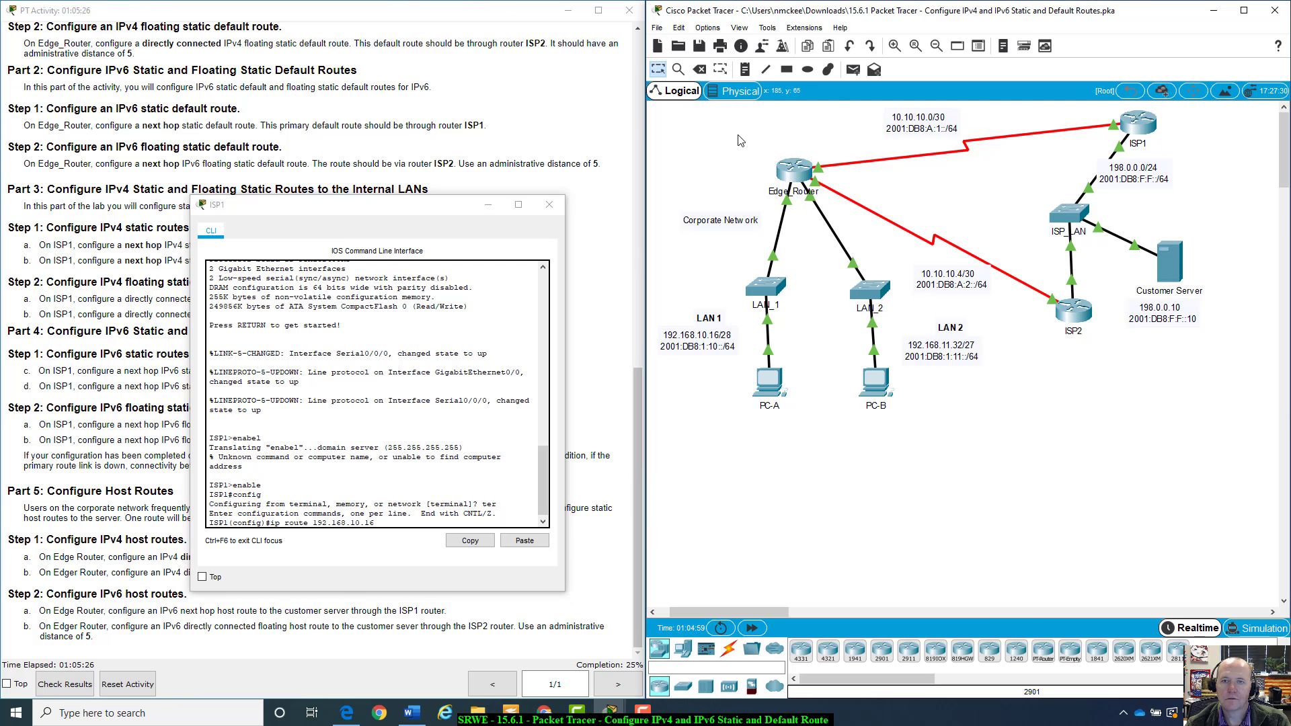
click(751, 76)
click(716, 162)
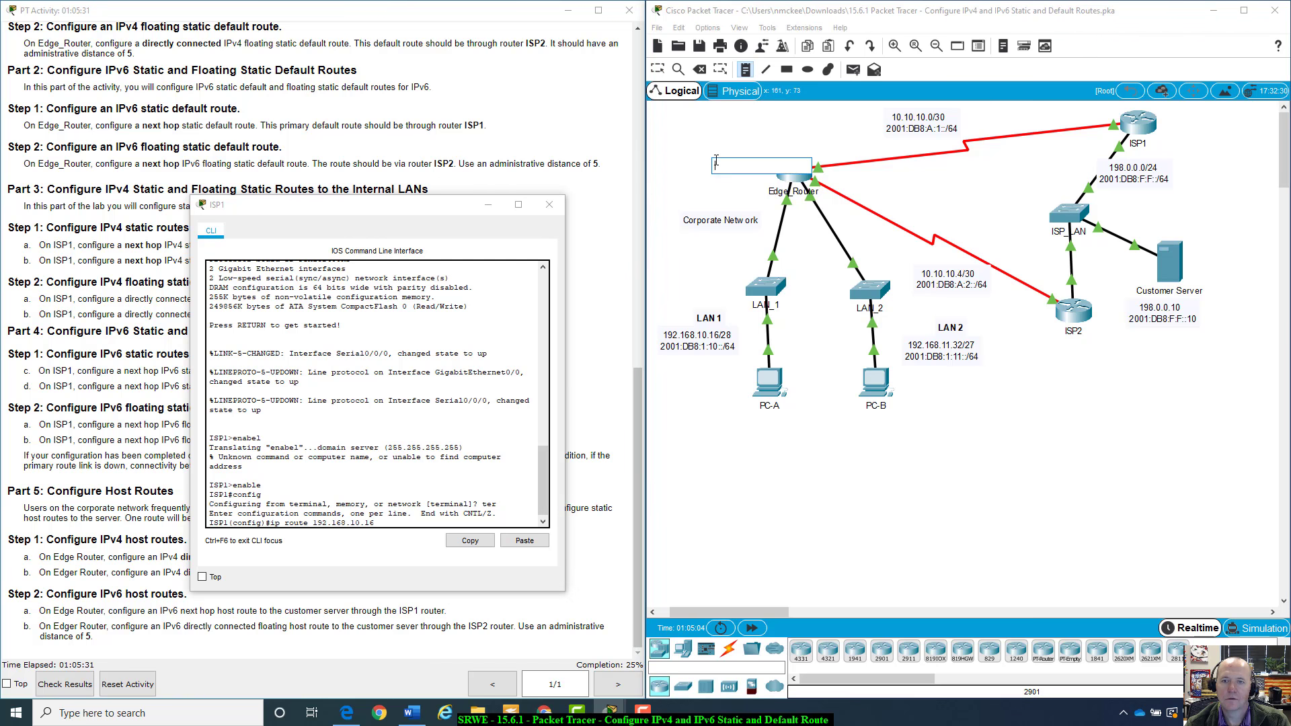
text(dff)
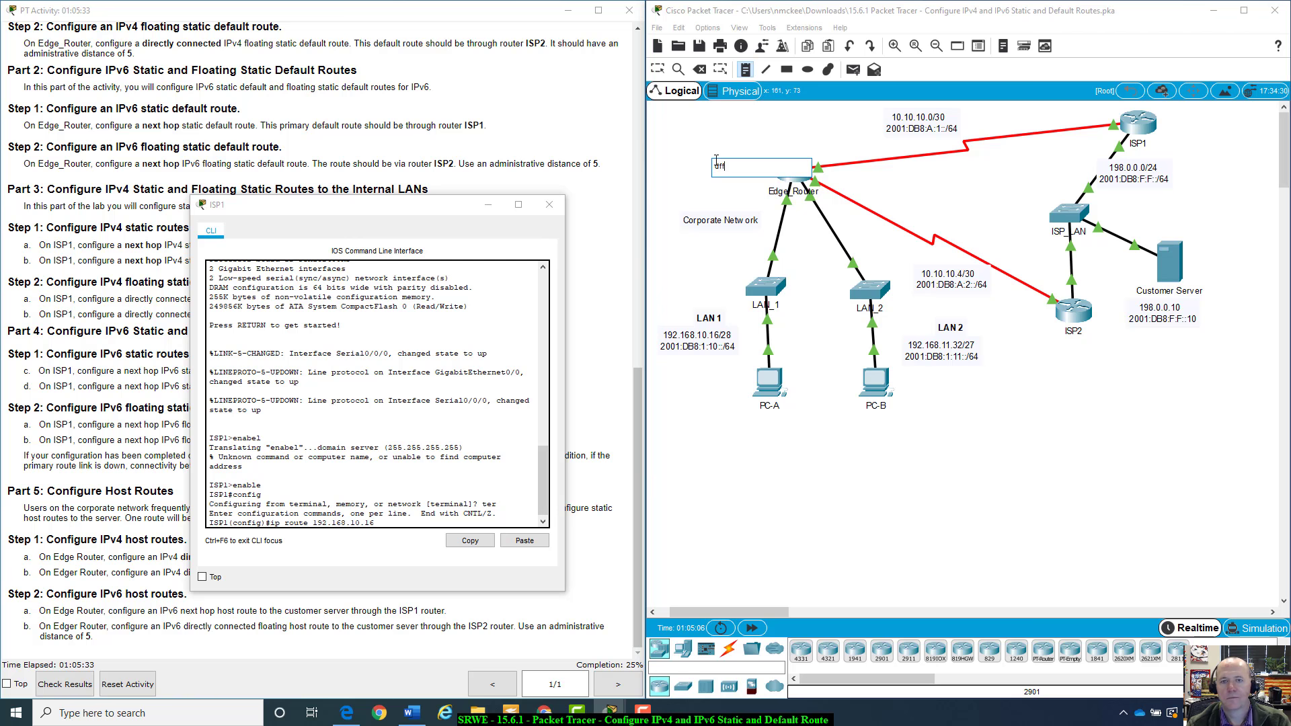
key(Return)
click(724, 140)
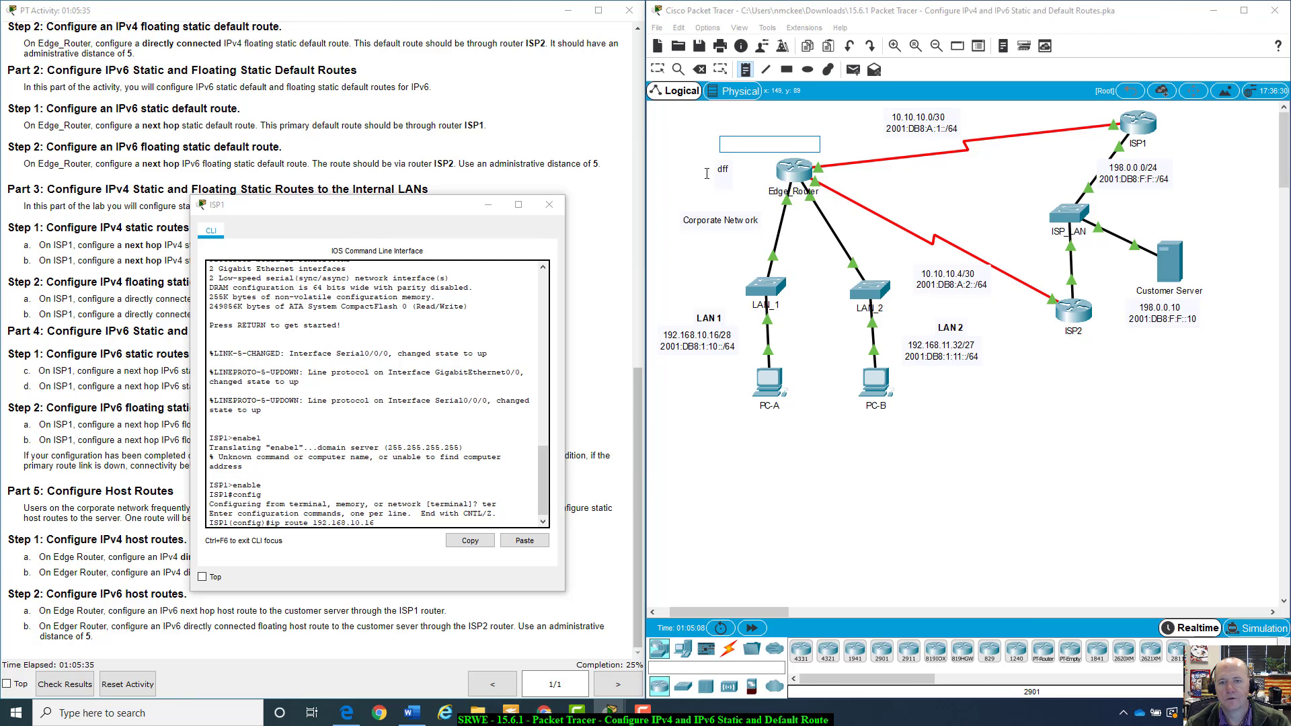
key(Escape)
click(729, 169)
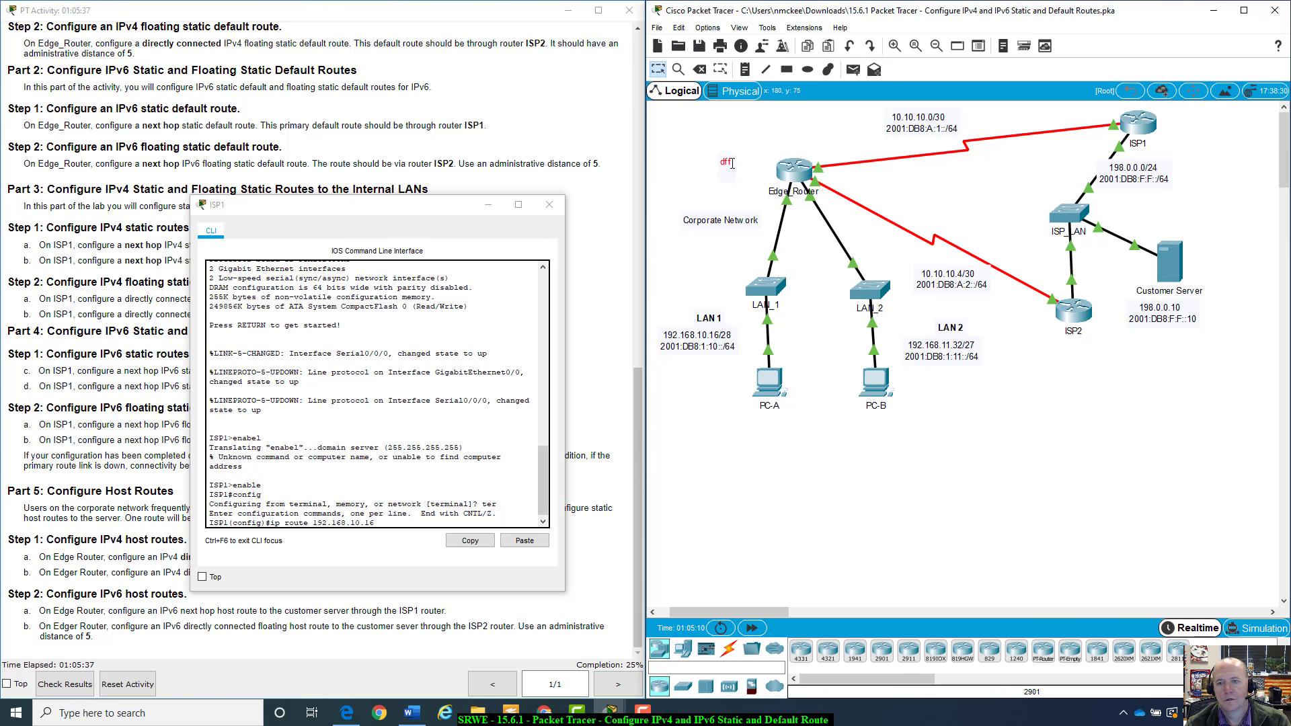
drag(726, 170, 1073, 382)
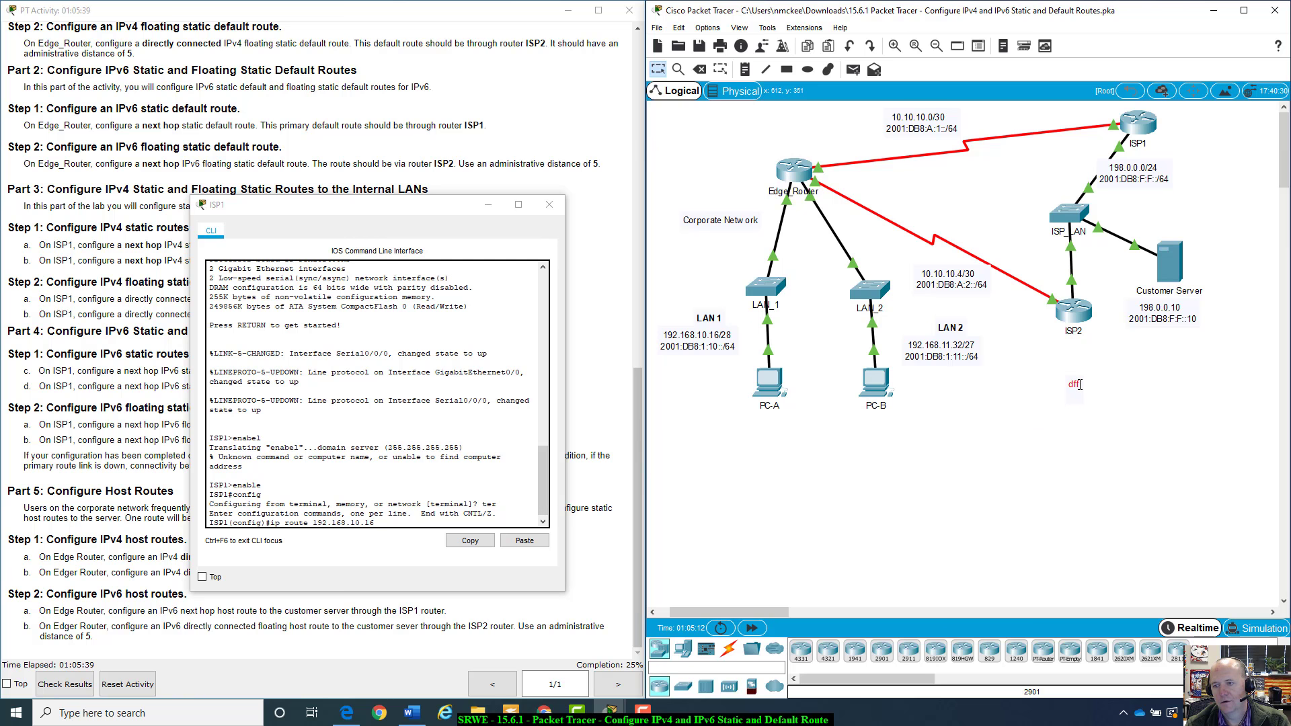
Replace the note's text with a subnet mask reference line reading /24 = 255.255.255.0
double_click(1080, 382)
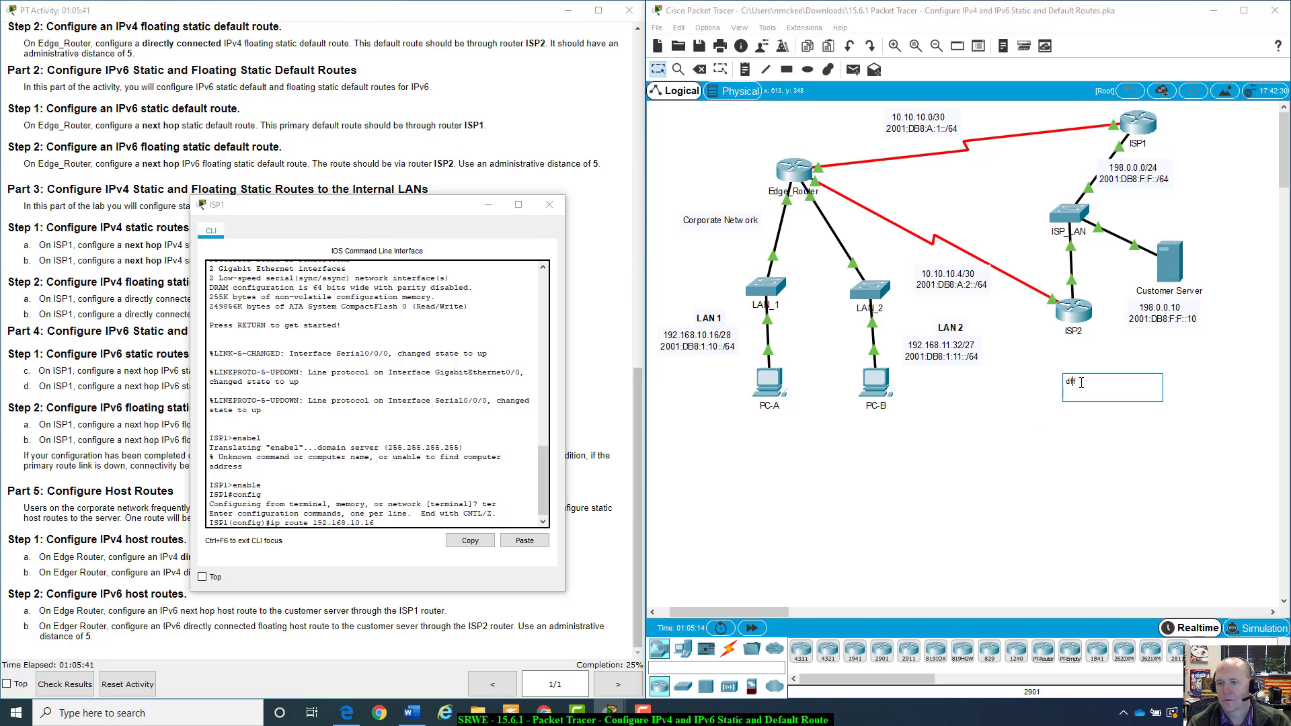
key(BackSpace)
key(BackSpace)
key(BackSpace)
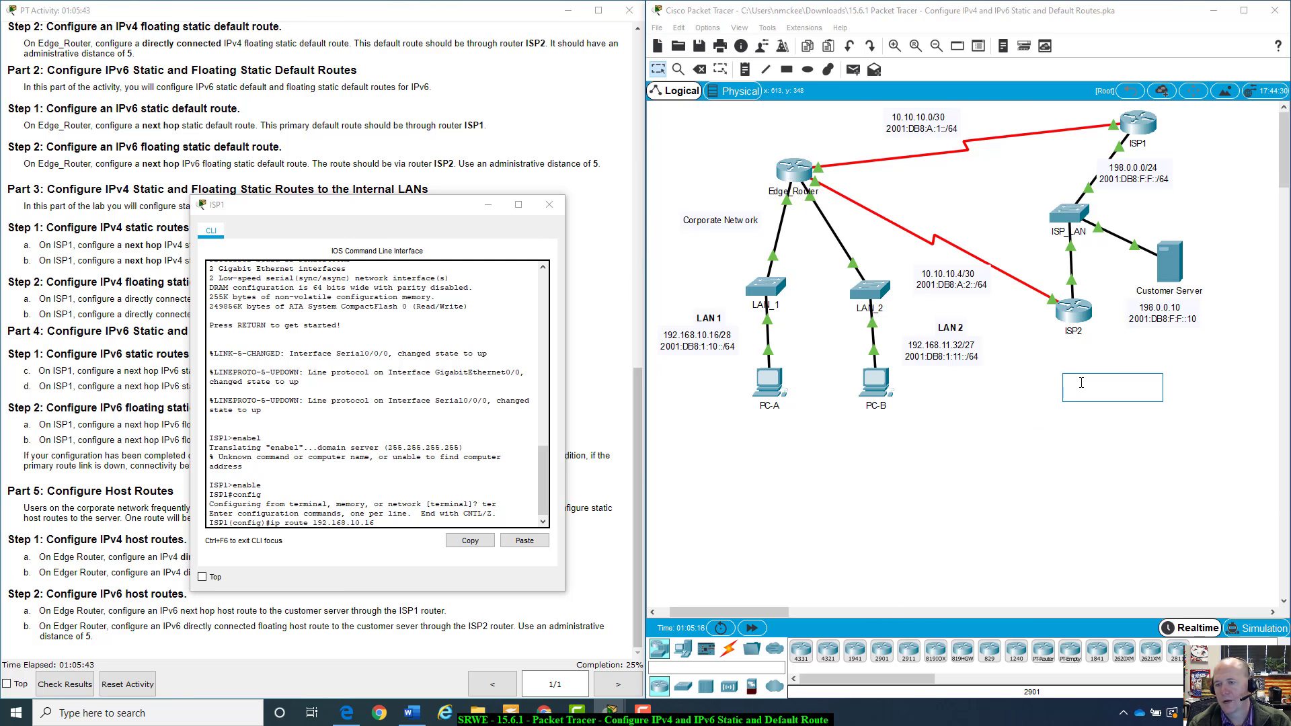
text(/24)
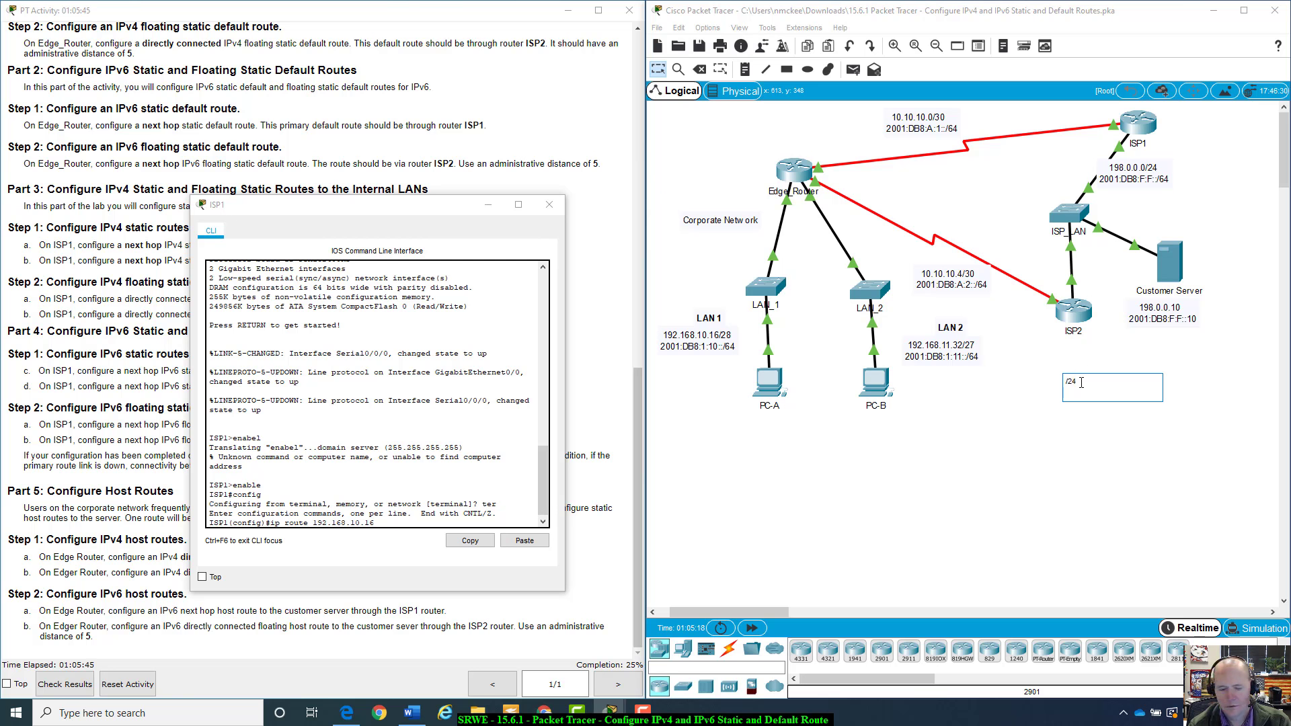
text( 2)
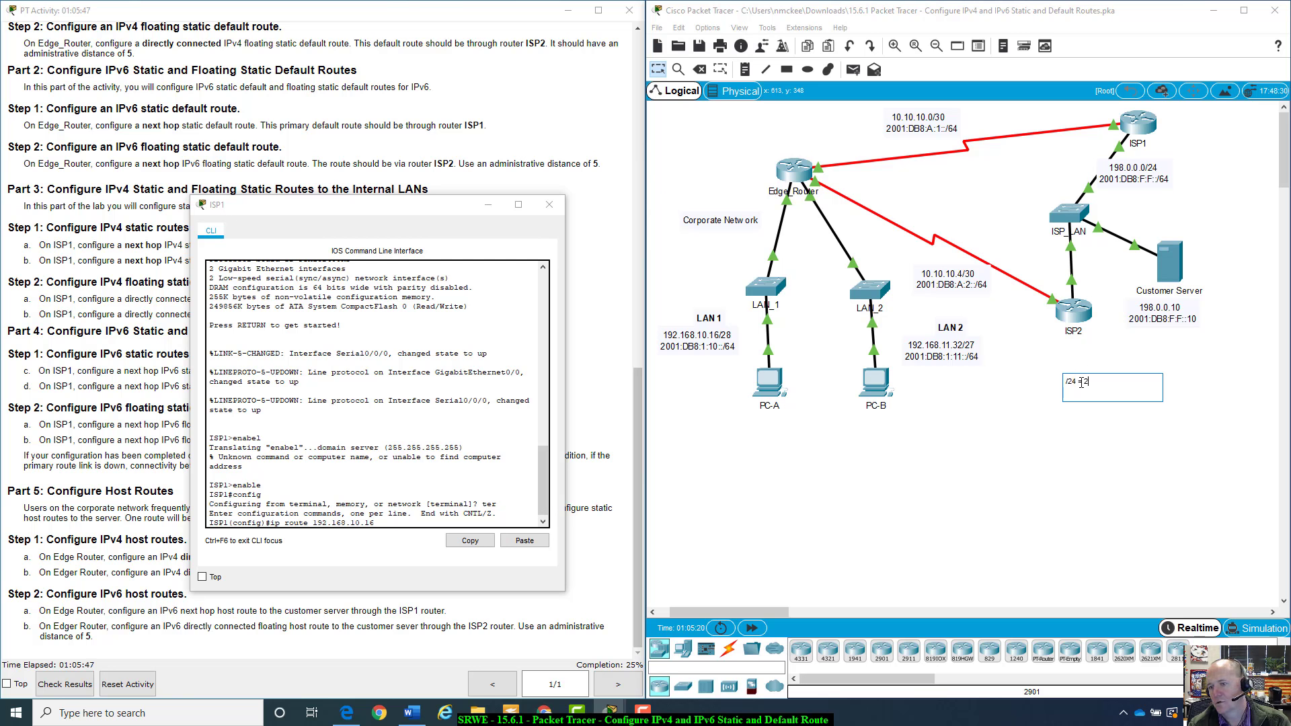
text(55.255.25)
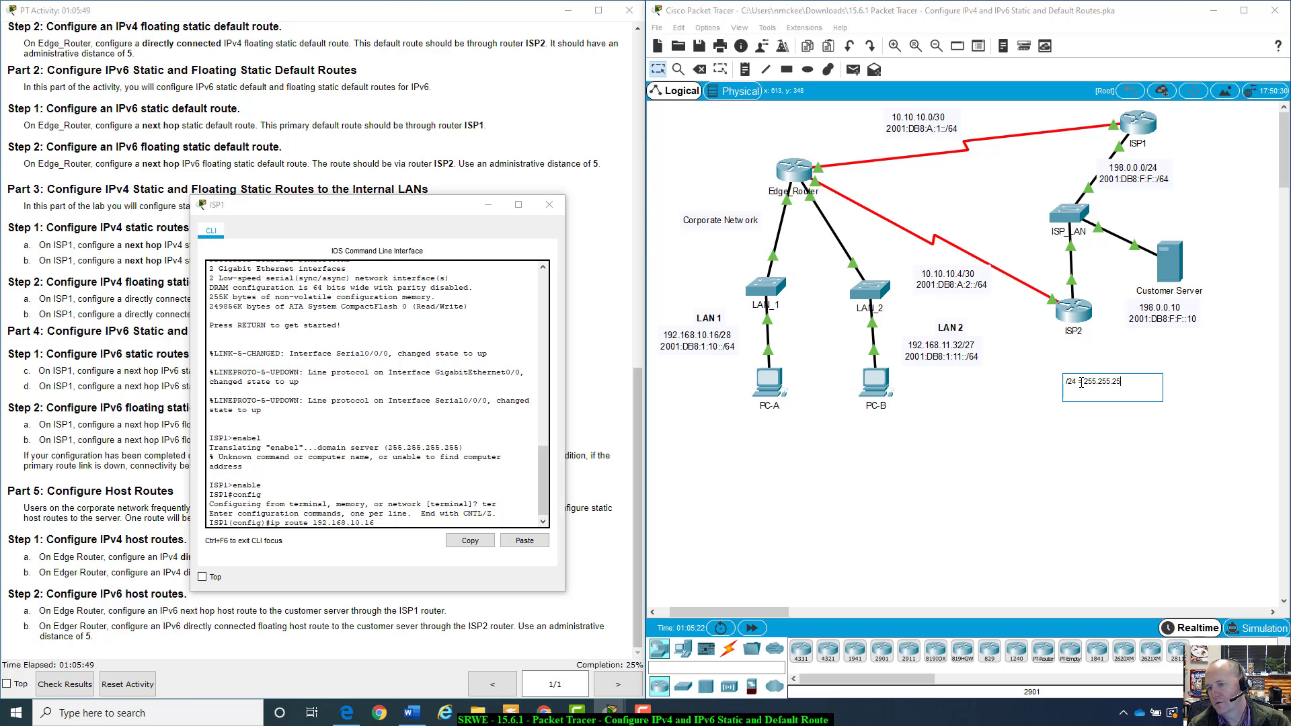
text(5.0)
key(Return)
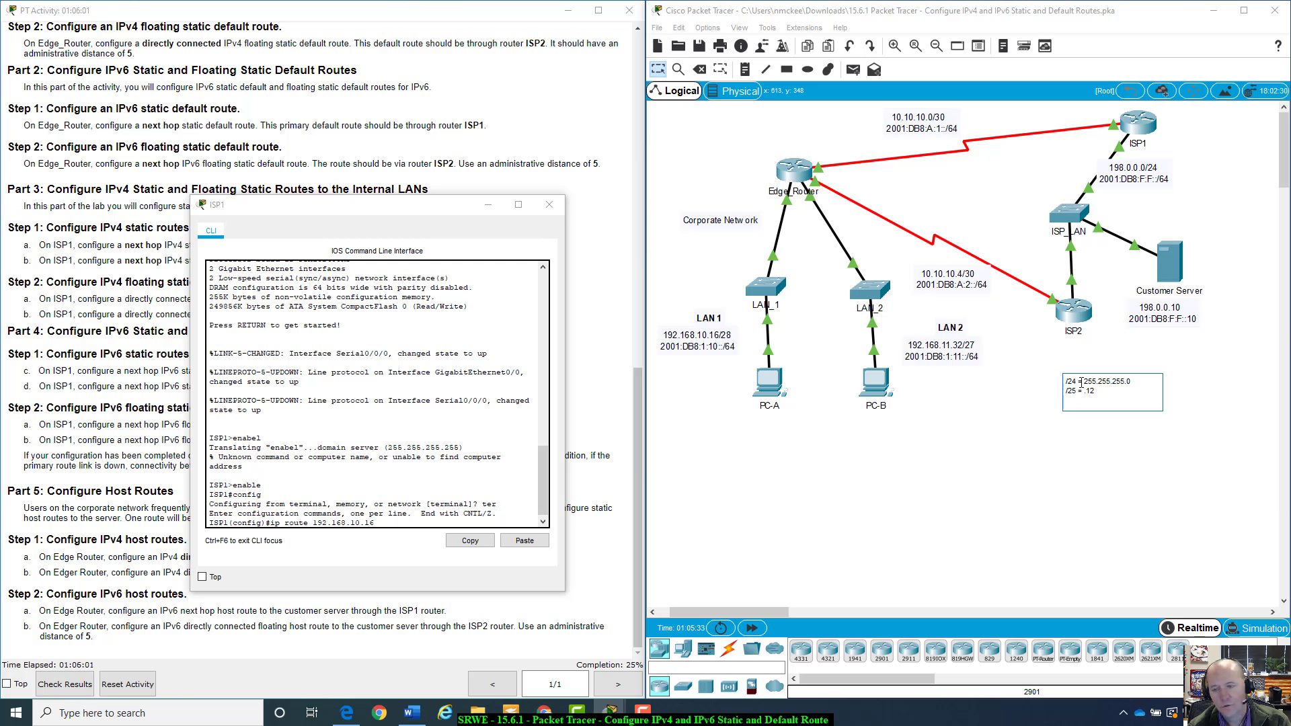
Add note lines for /25 = .128, /26 = .192 and /27 = .224
key(Return)
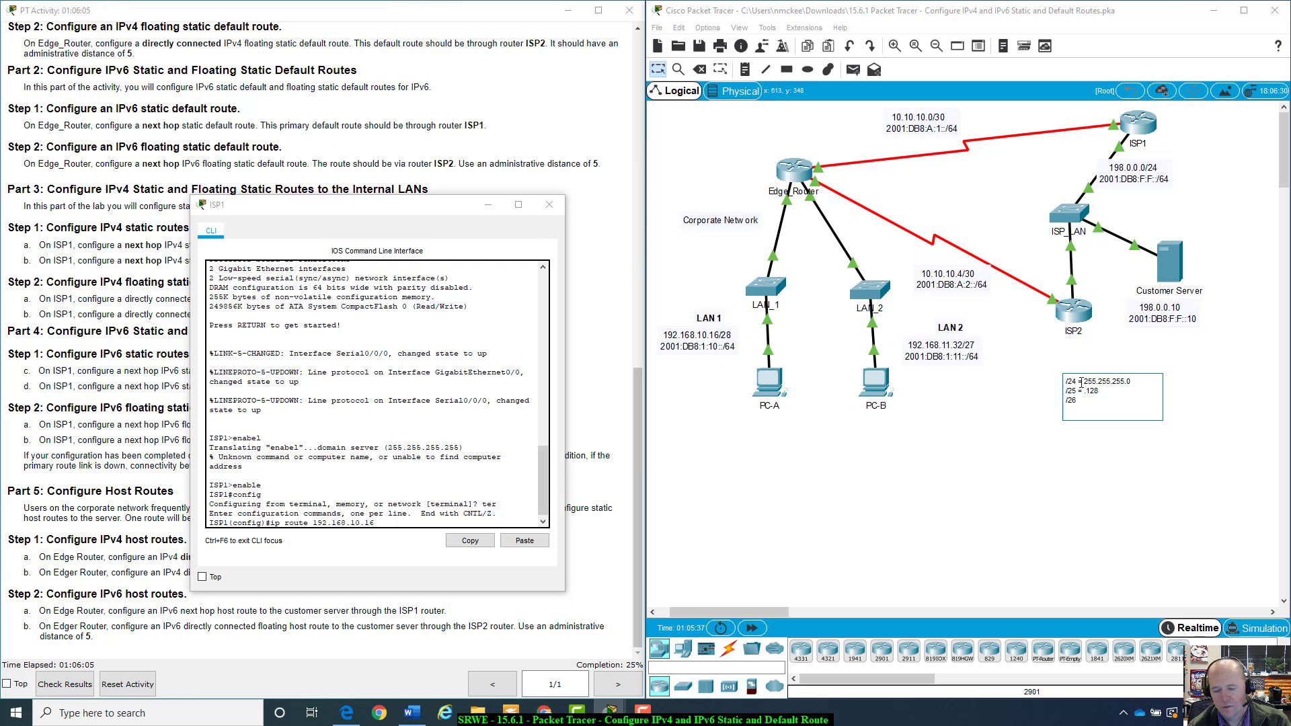
text(/26 = )
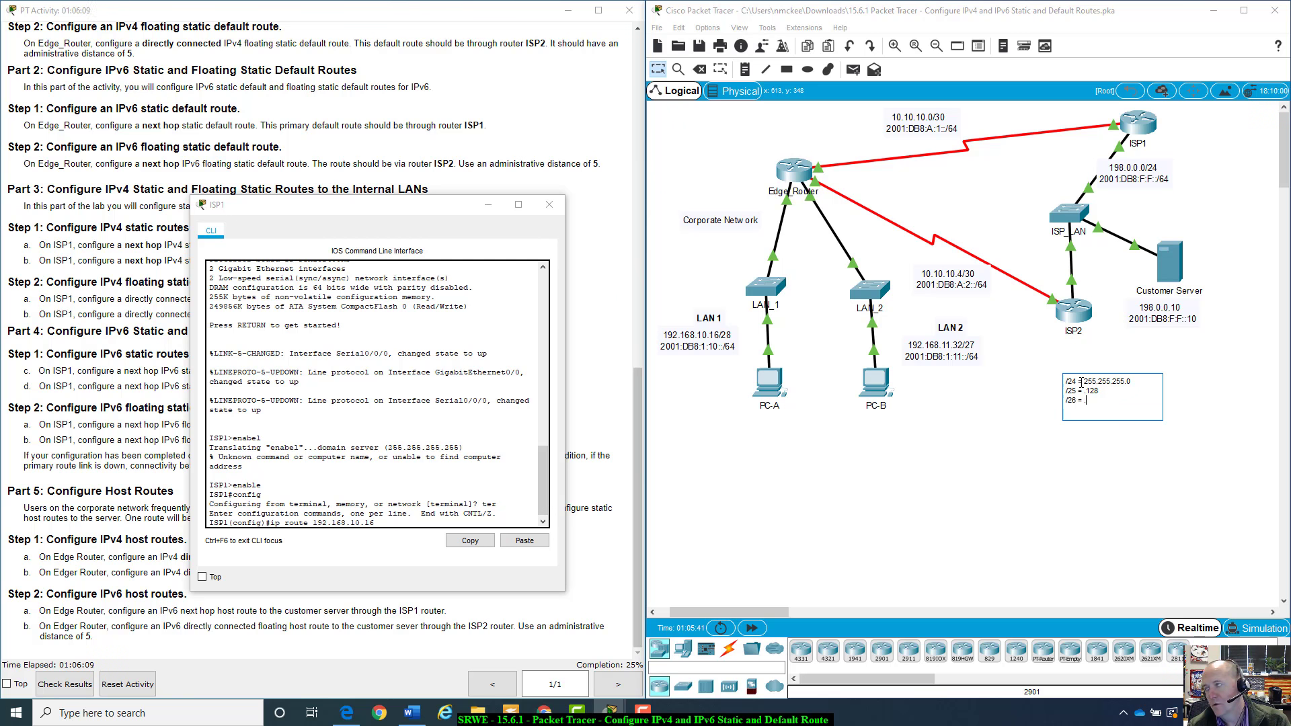
text(.192)
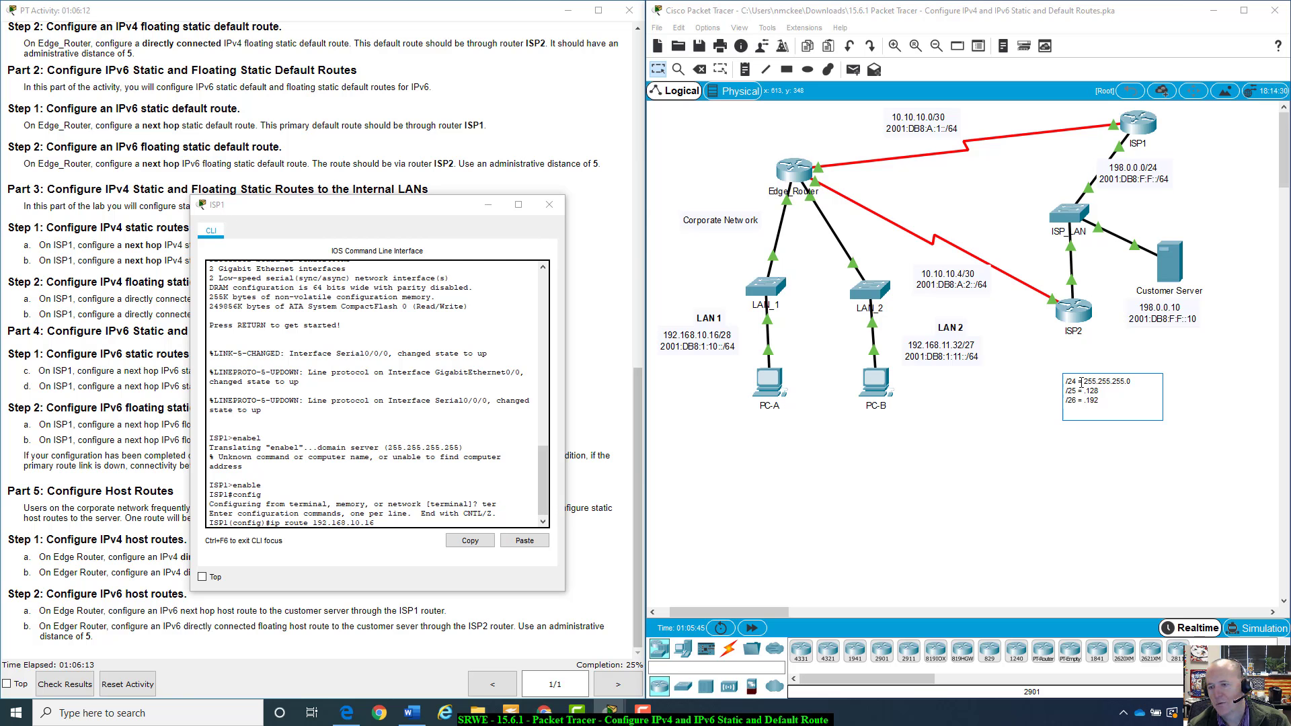
key(Return)
text(/27)
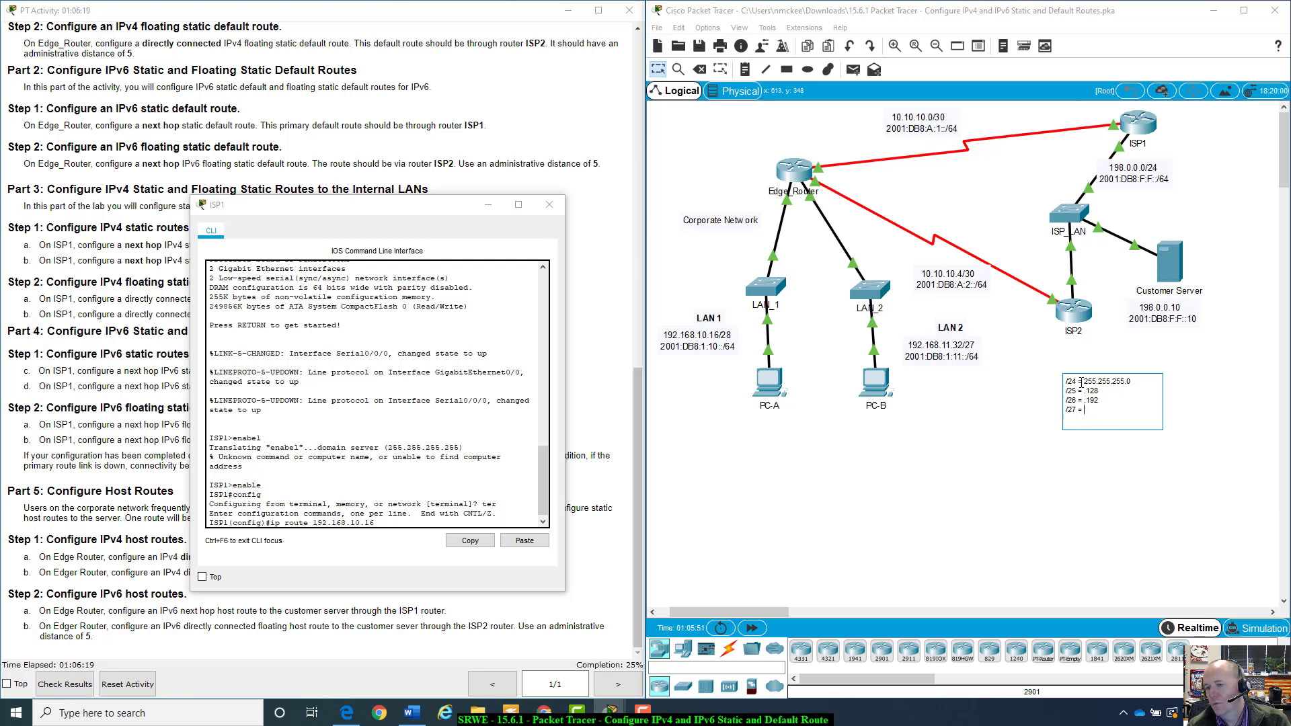
text( = .224)
key(Return)
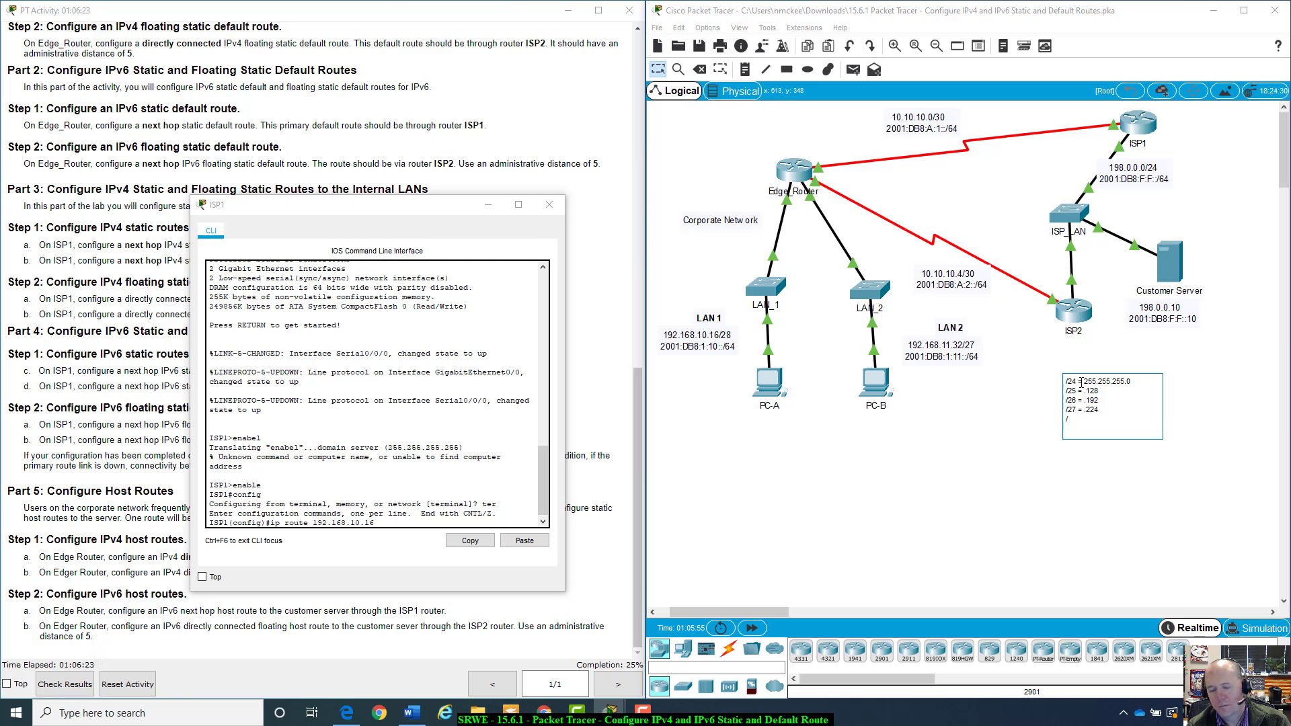
Add note lines for /28 = .240 and /29 = .248
text(/28)
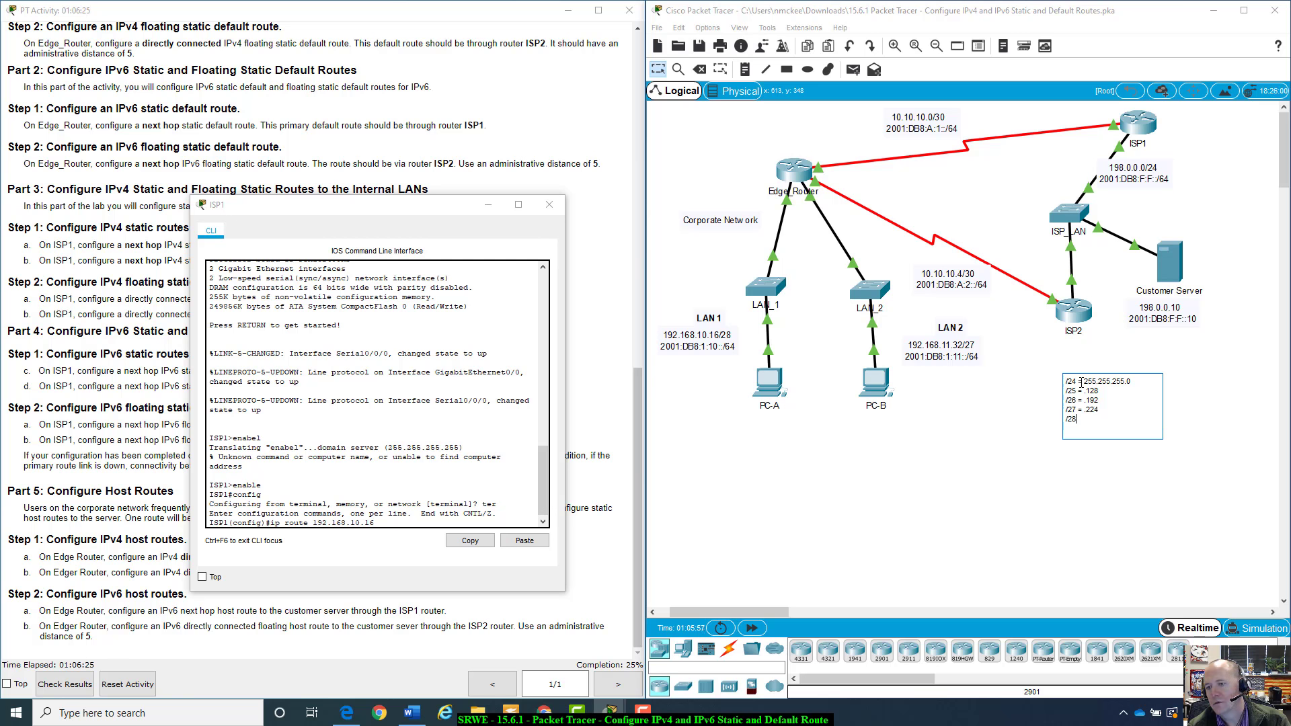
text( =)
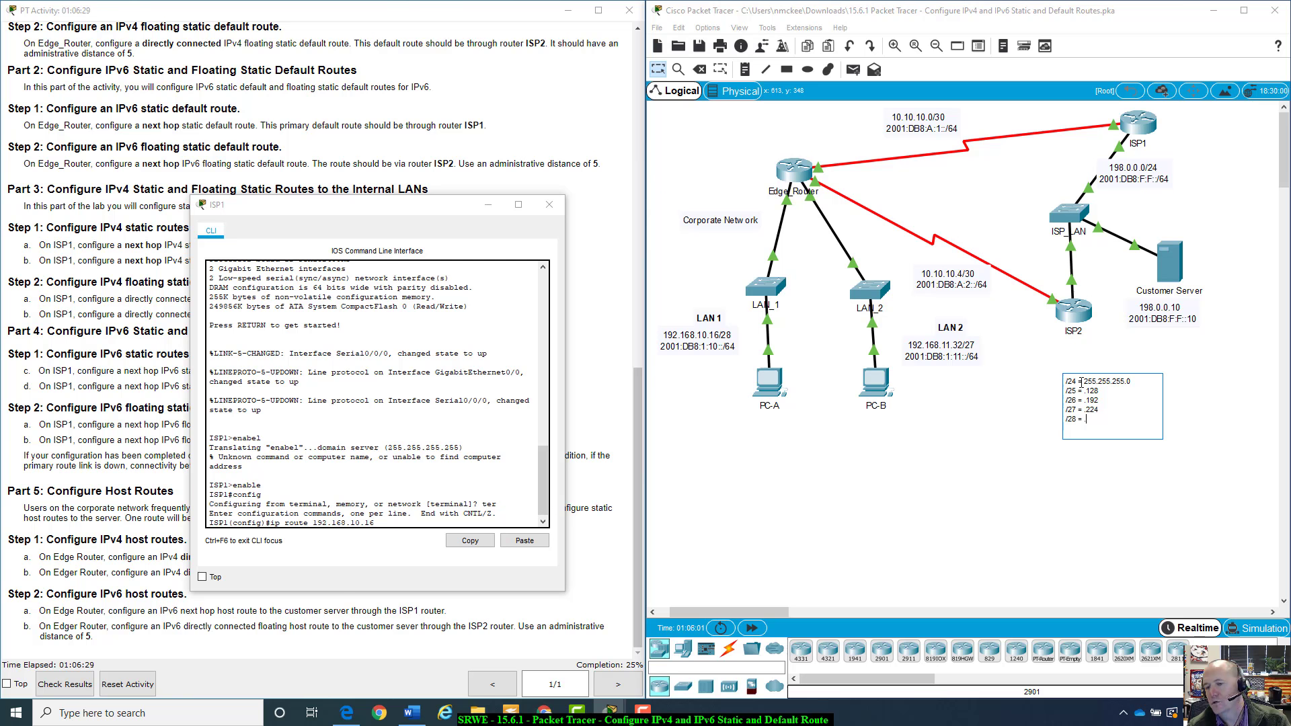
text( .240)
key(Return)
text(/)
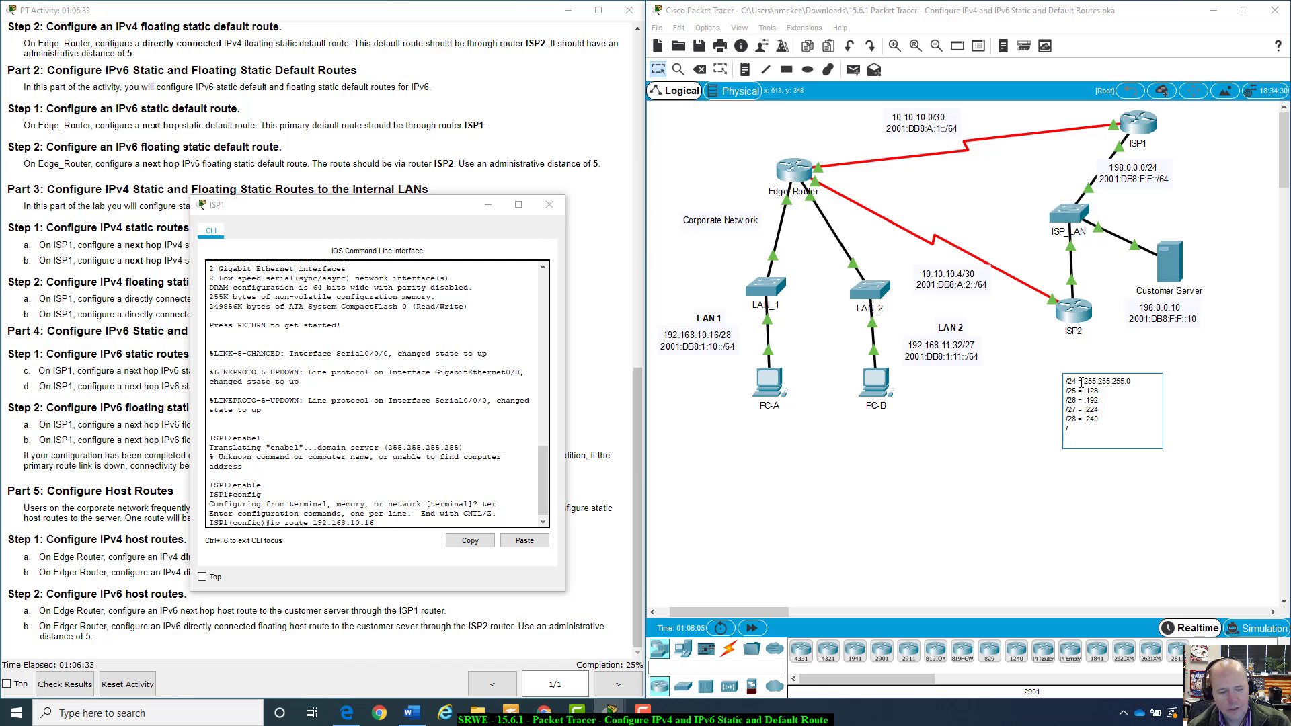
text(29)
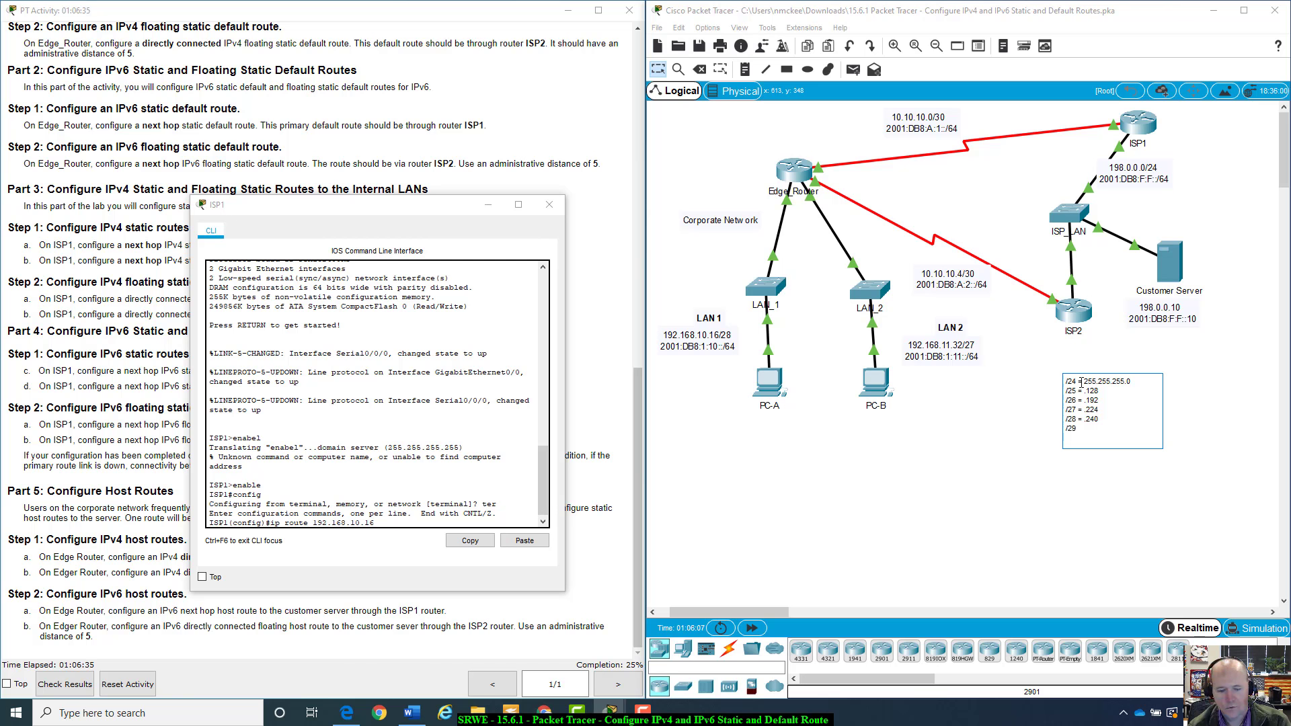
text( = .)
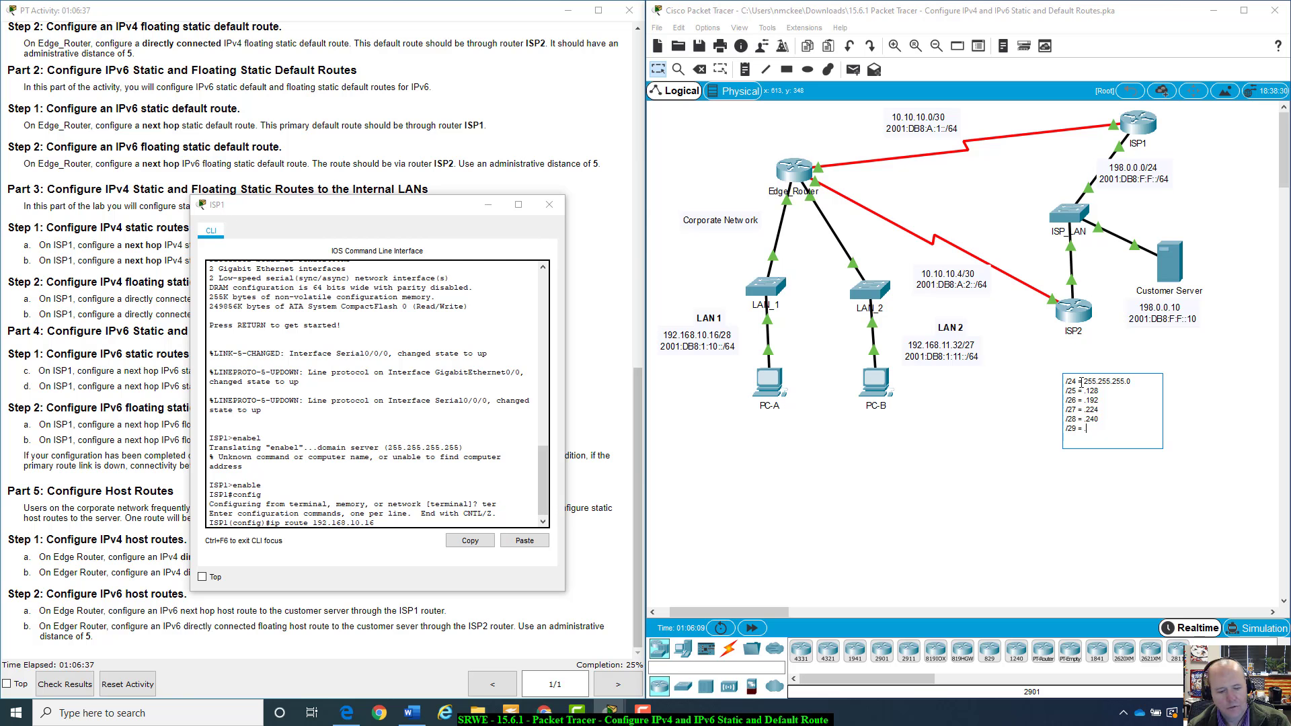
text(248)
key(Return)
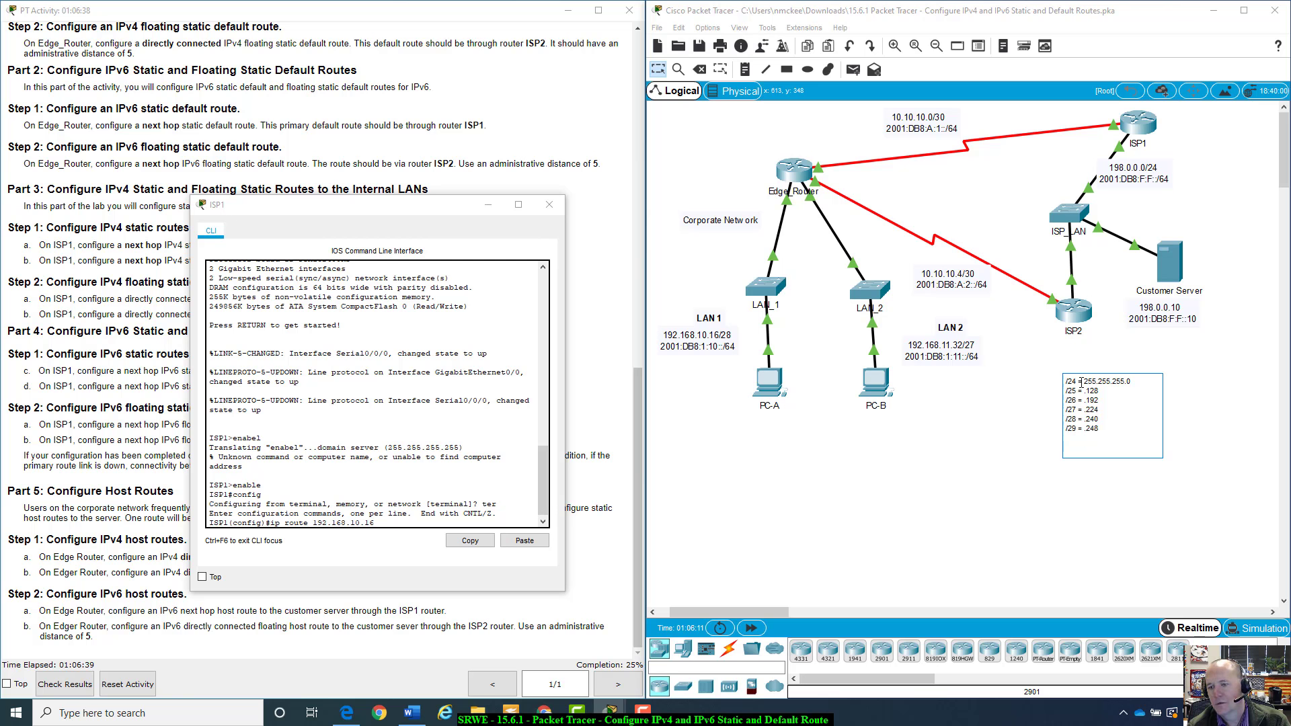
Finish the mask list in the note with /30 = .252, /31 = .254 and /32 = .255
text(/30)
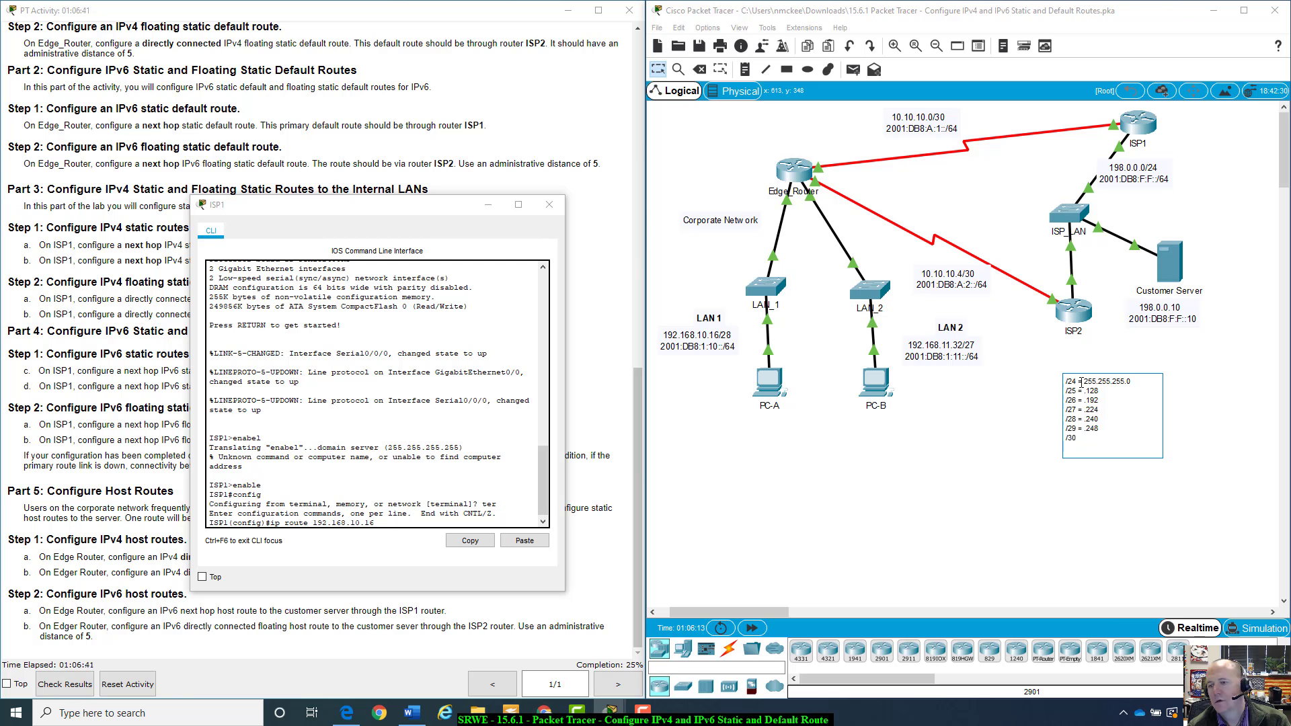
text( = .252)
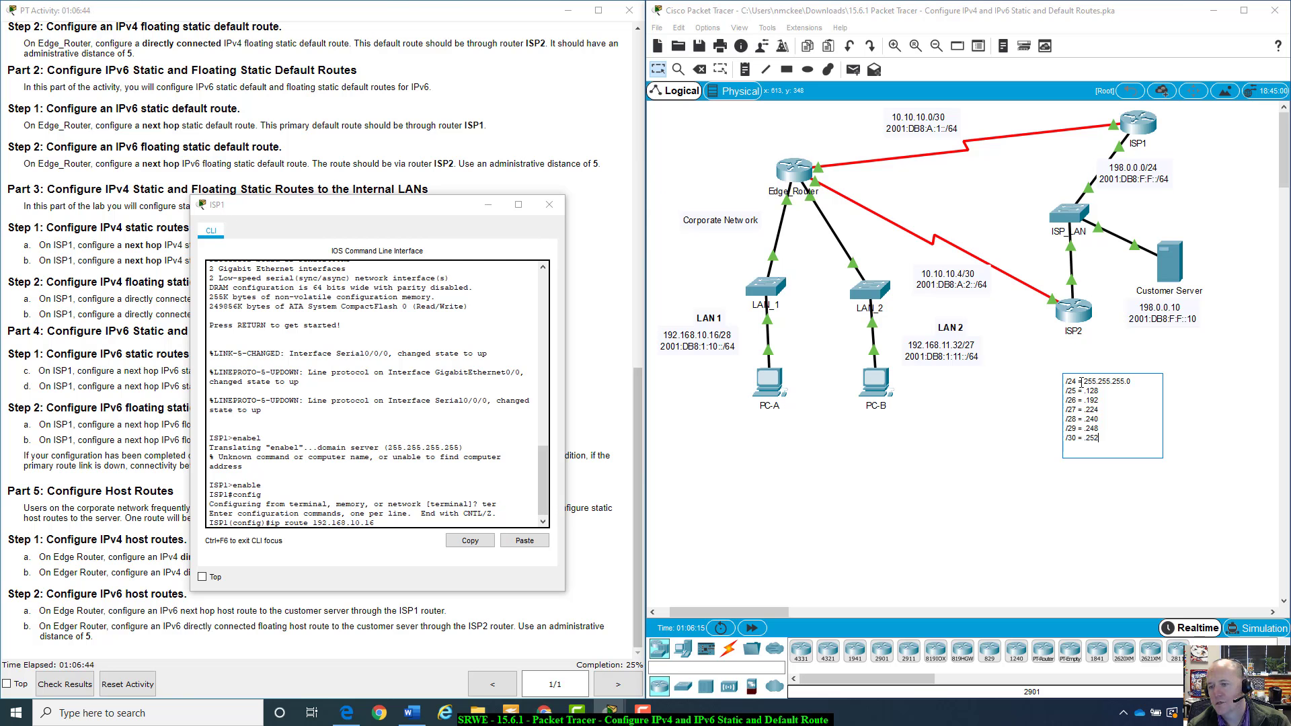
key(Return)
text(/)
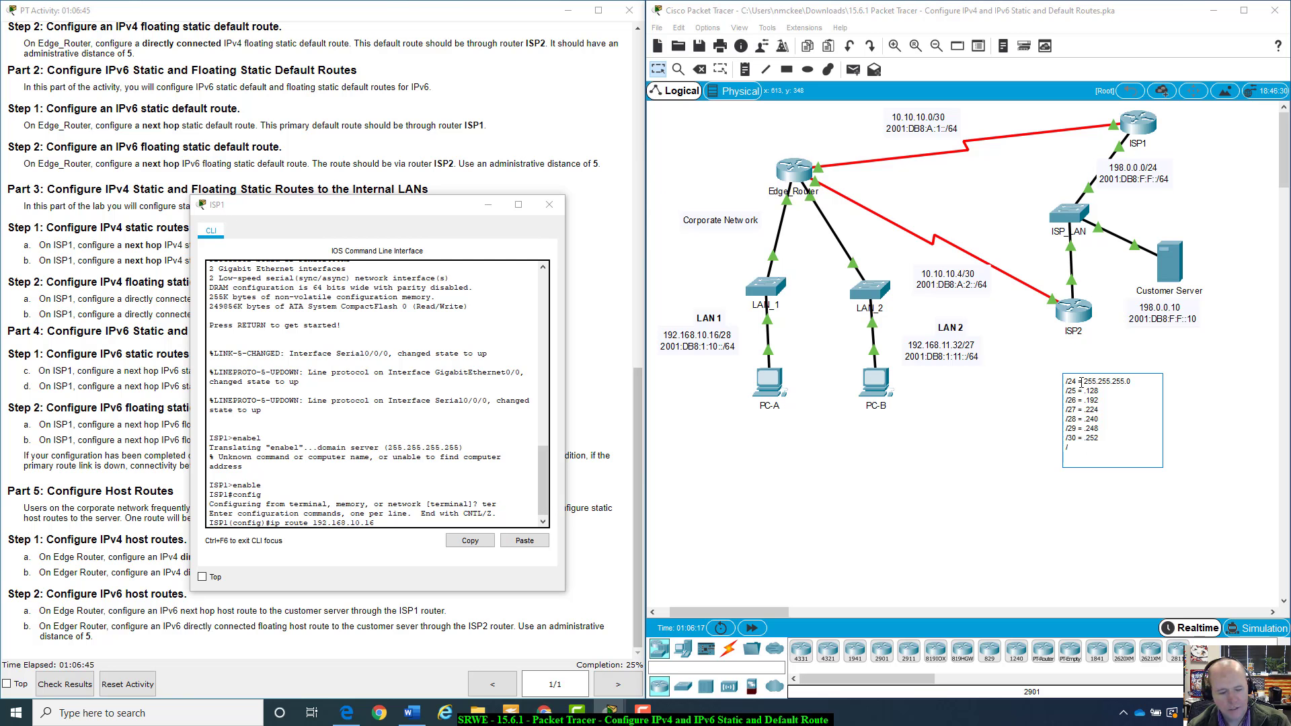
text(31)
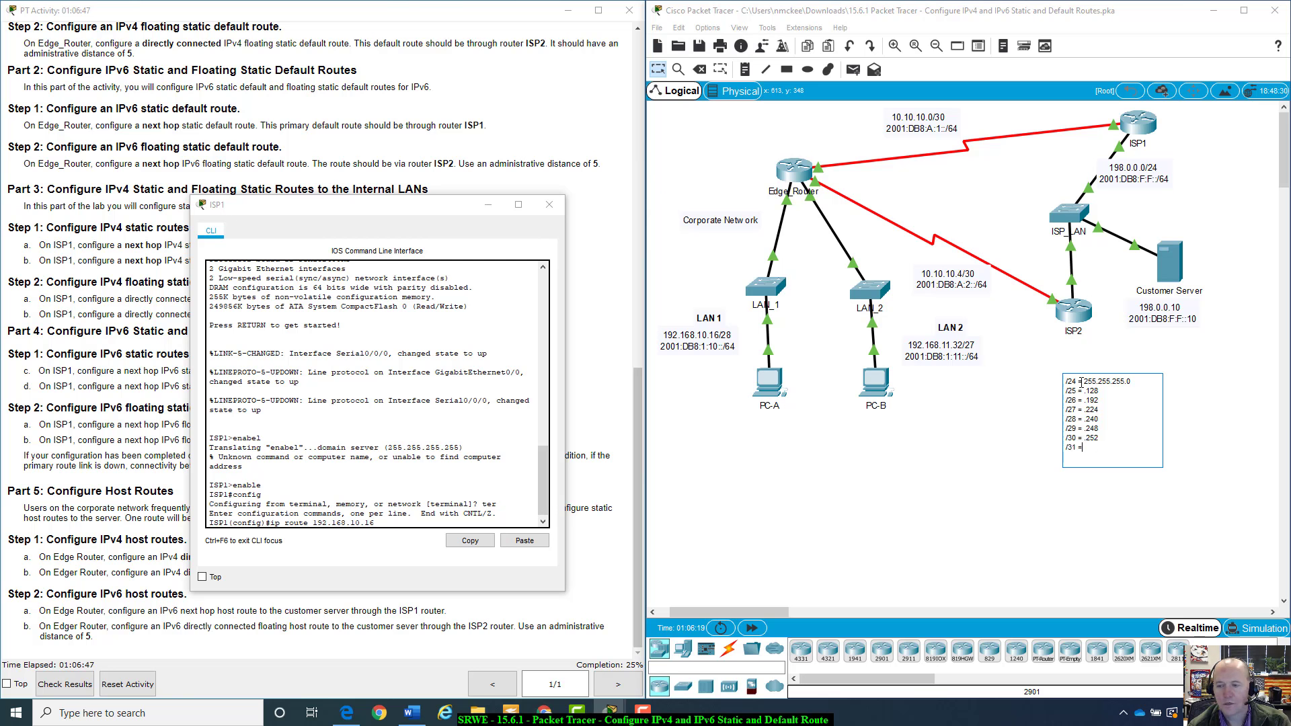
text( = .254)
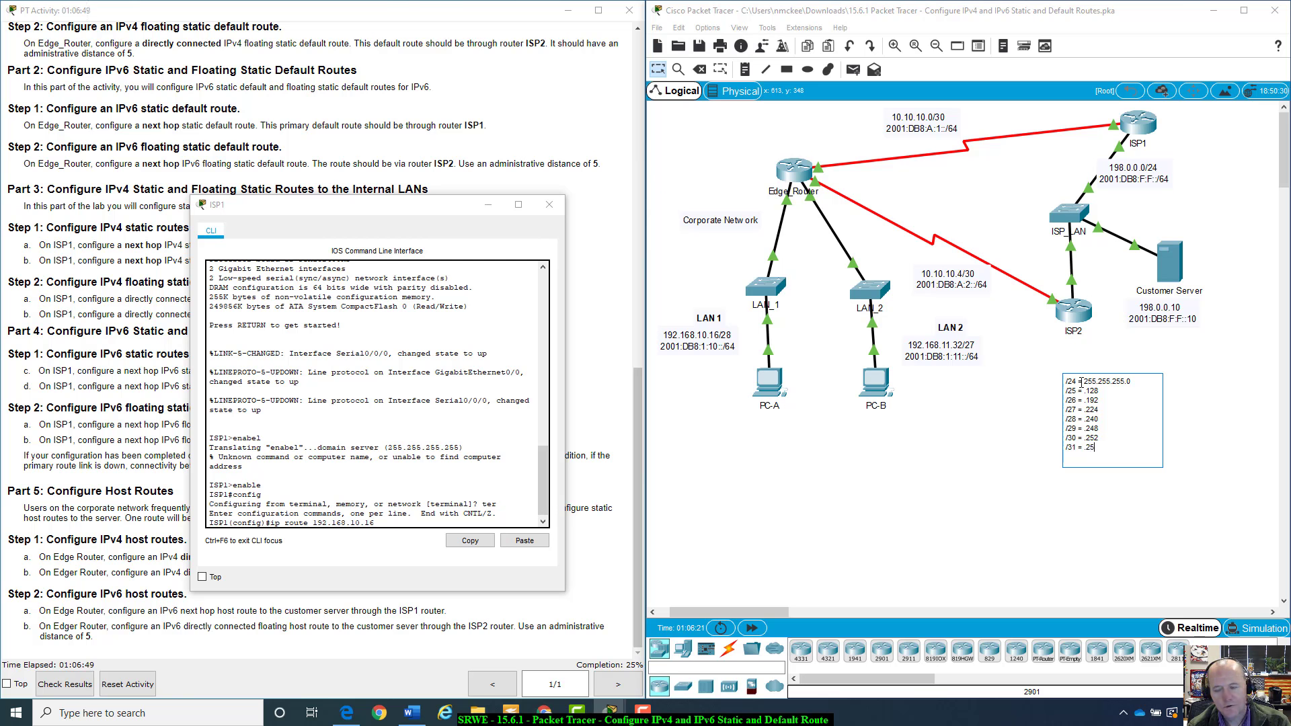
key(Return)
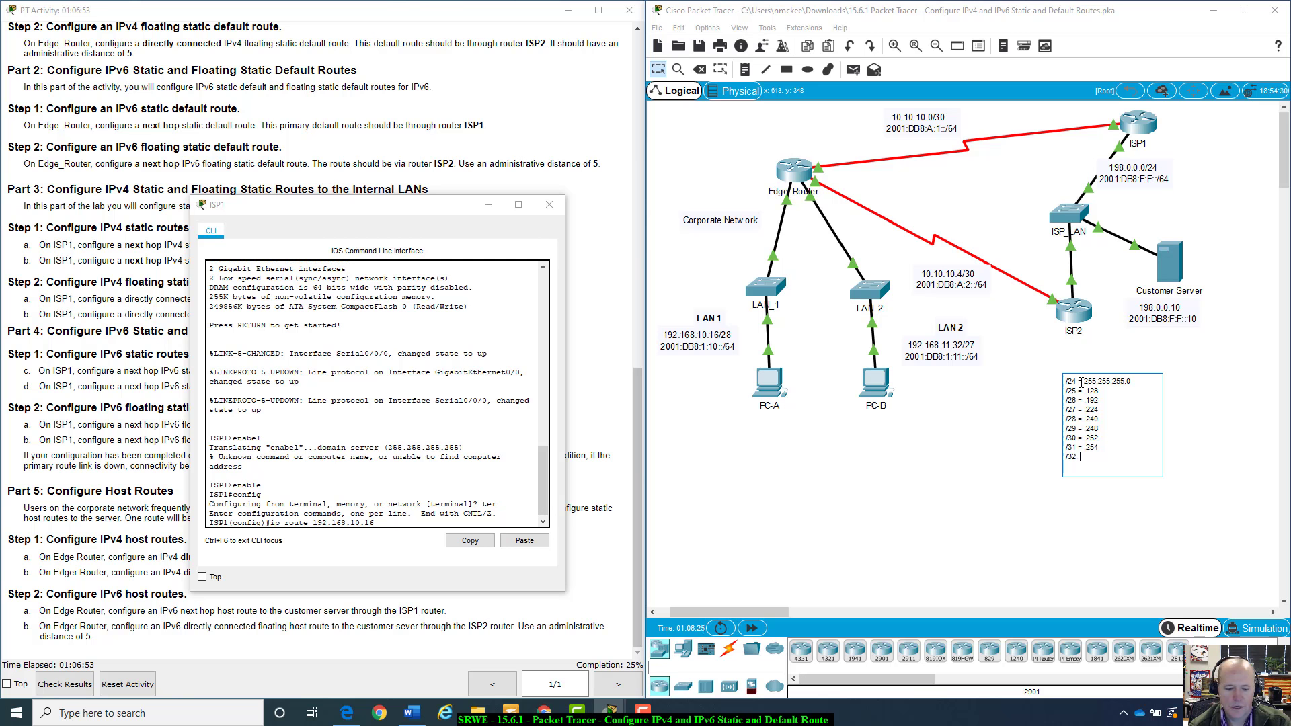
text(.255)
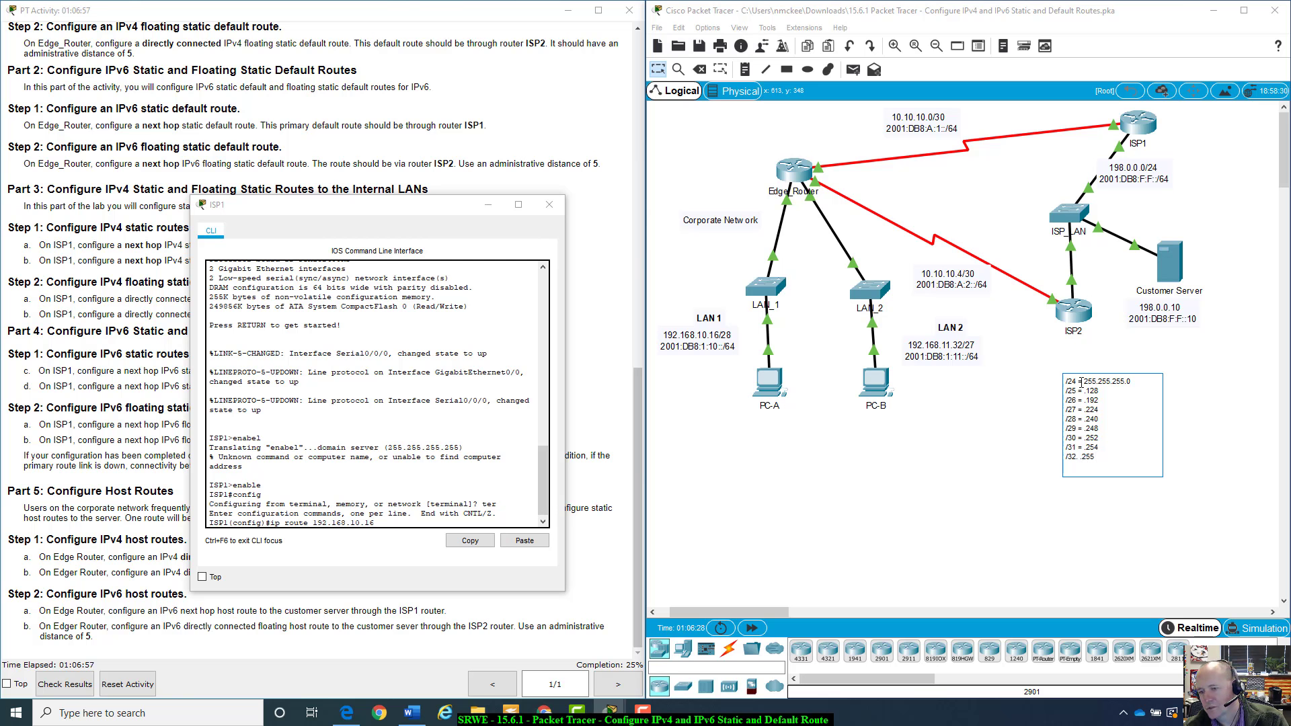
text( =)
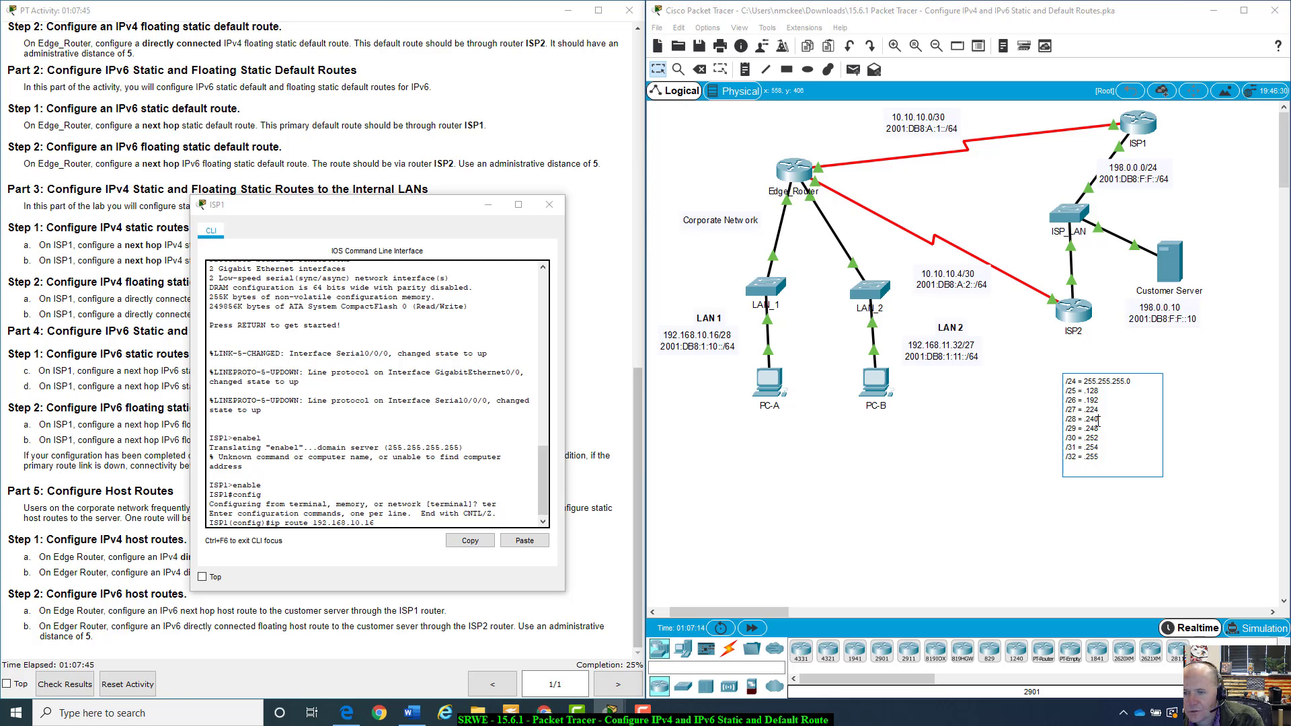
On ISP1, append the subnet mask 255.255.255.240 to the ip route command for 192.168.10.16
drag(1098, 420, 1083, 419)
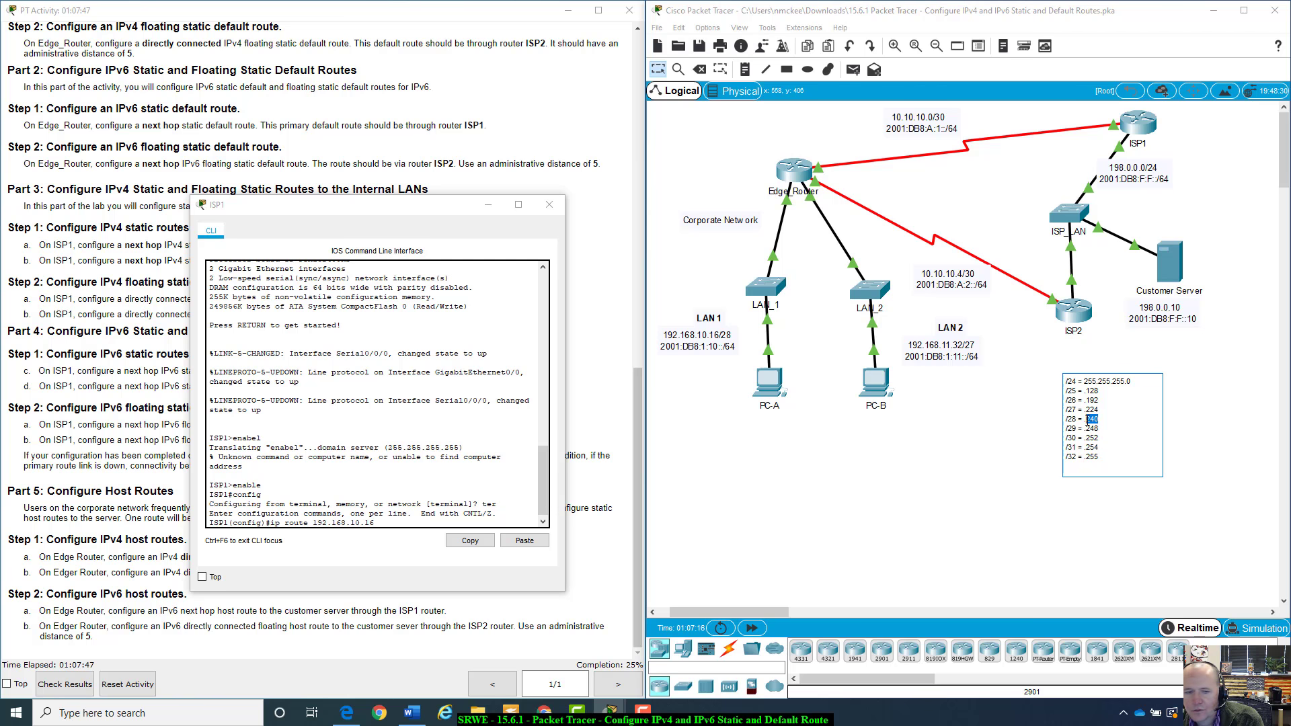
click(443, 521)
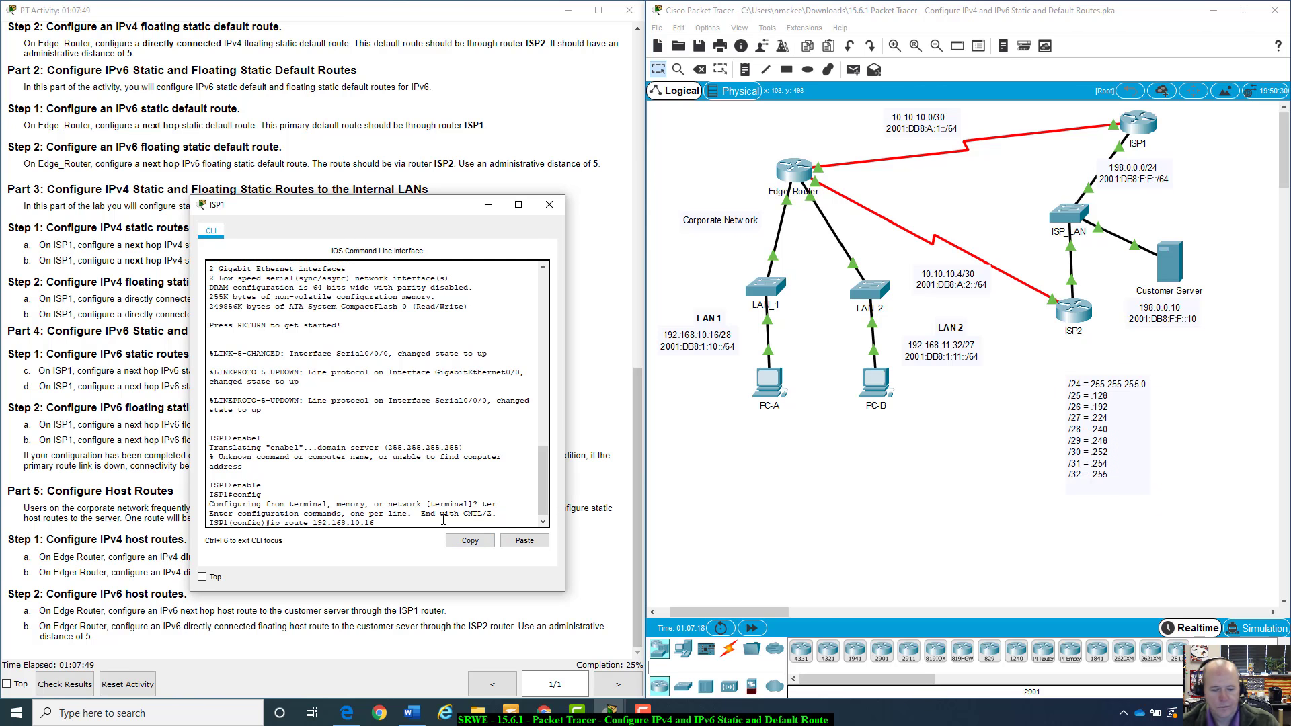
text(255.25)
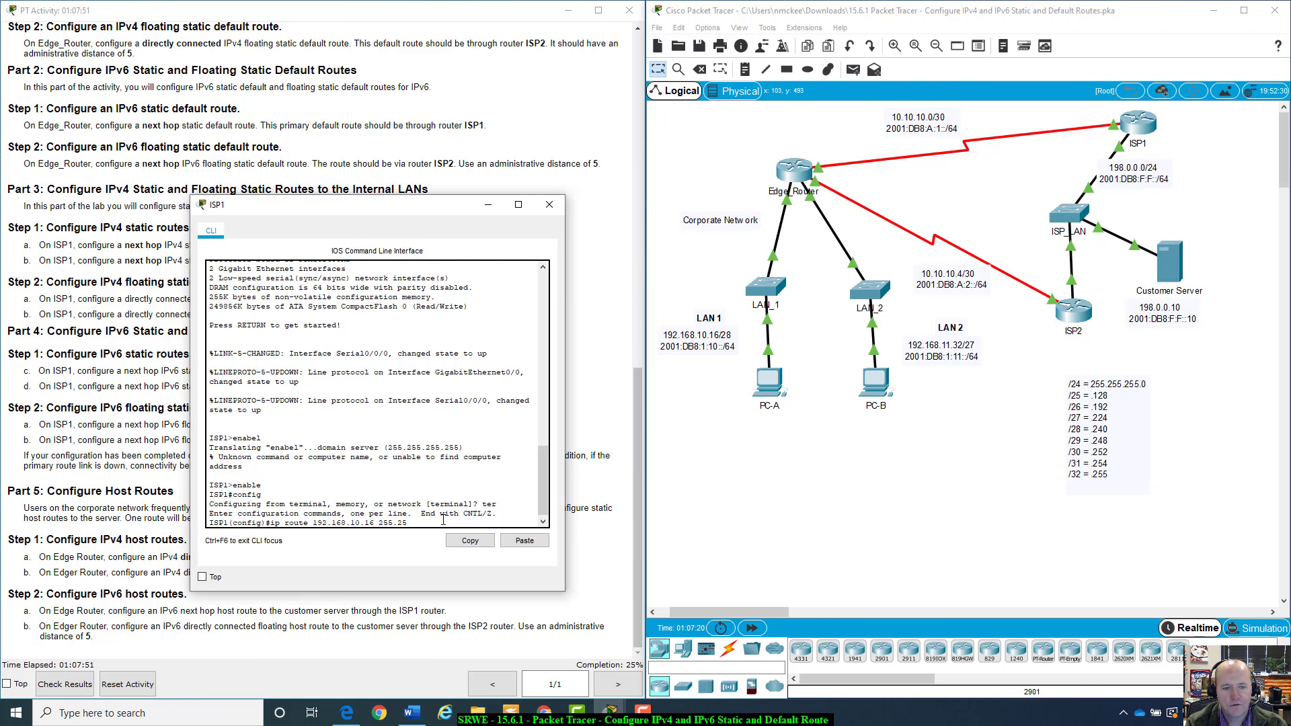
text(240)
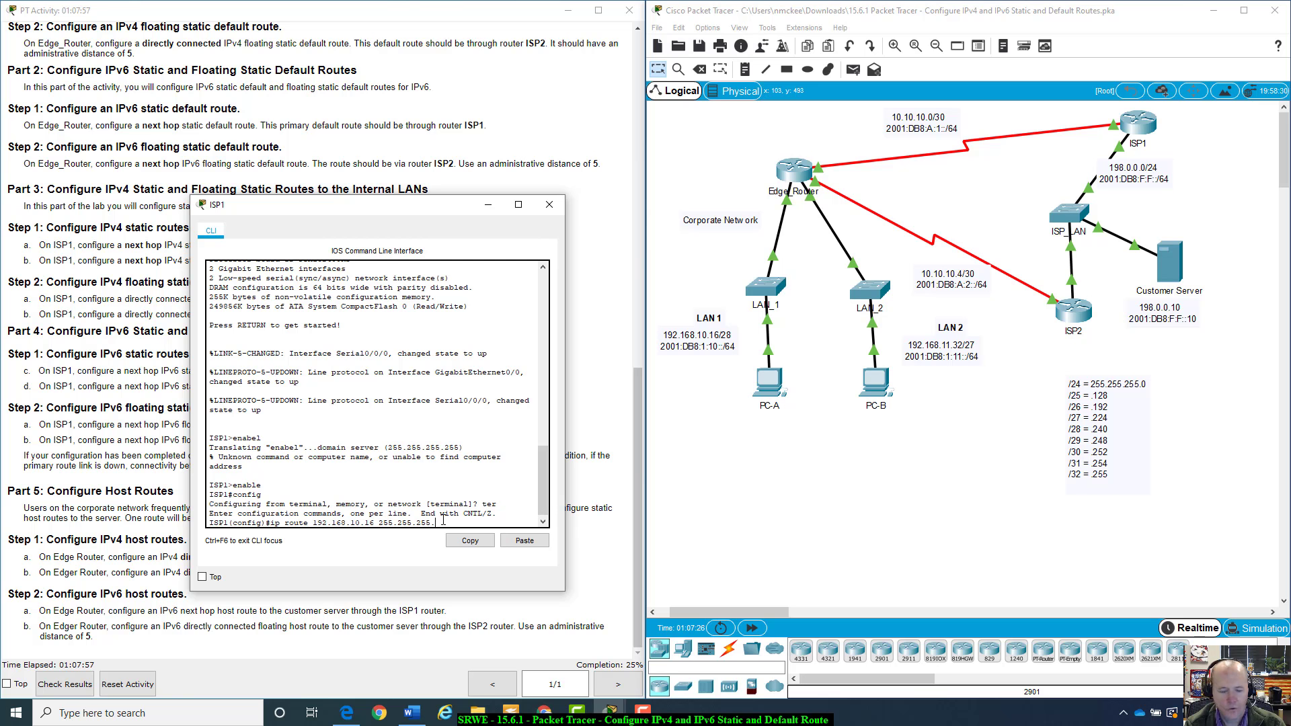
text(240)
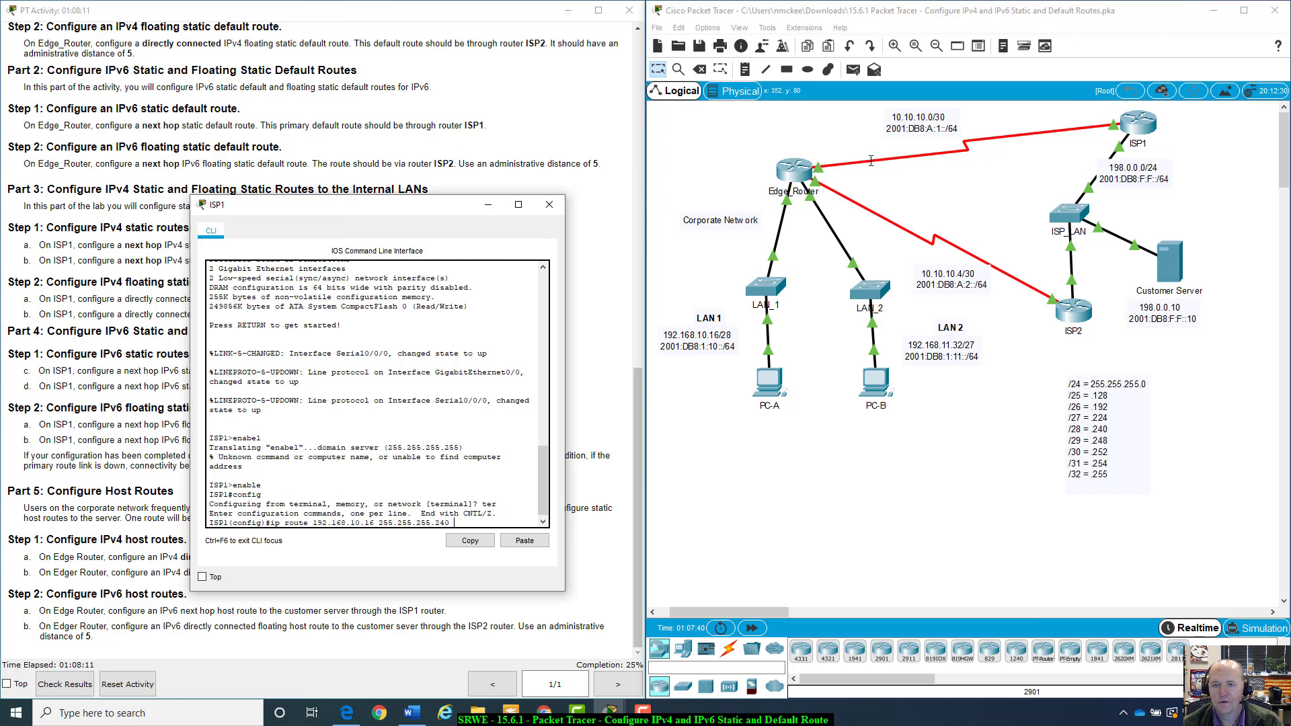
Check Edge_Router's Serial0/0/0 address, then complete the ISP1 route with next hop 10.10.10.2 and enter it
click(844, 133)
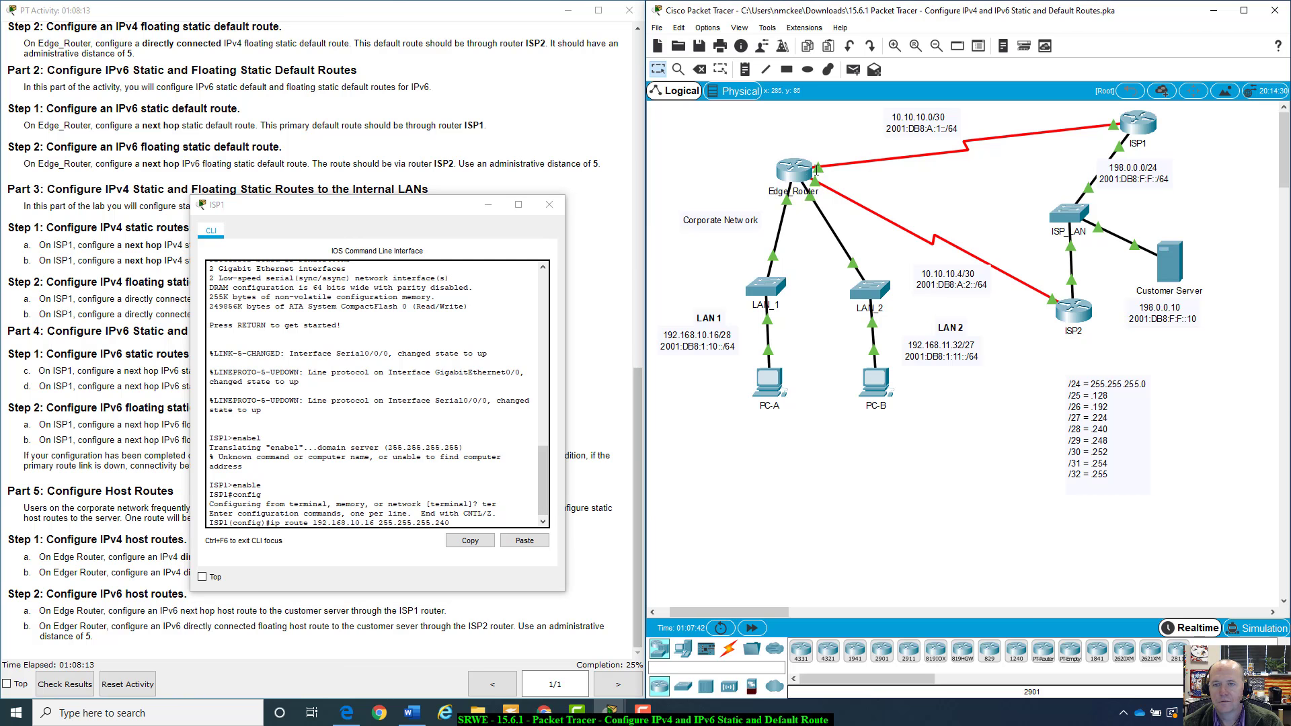
mouse_move(798, 169)
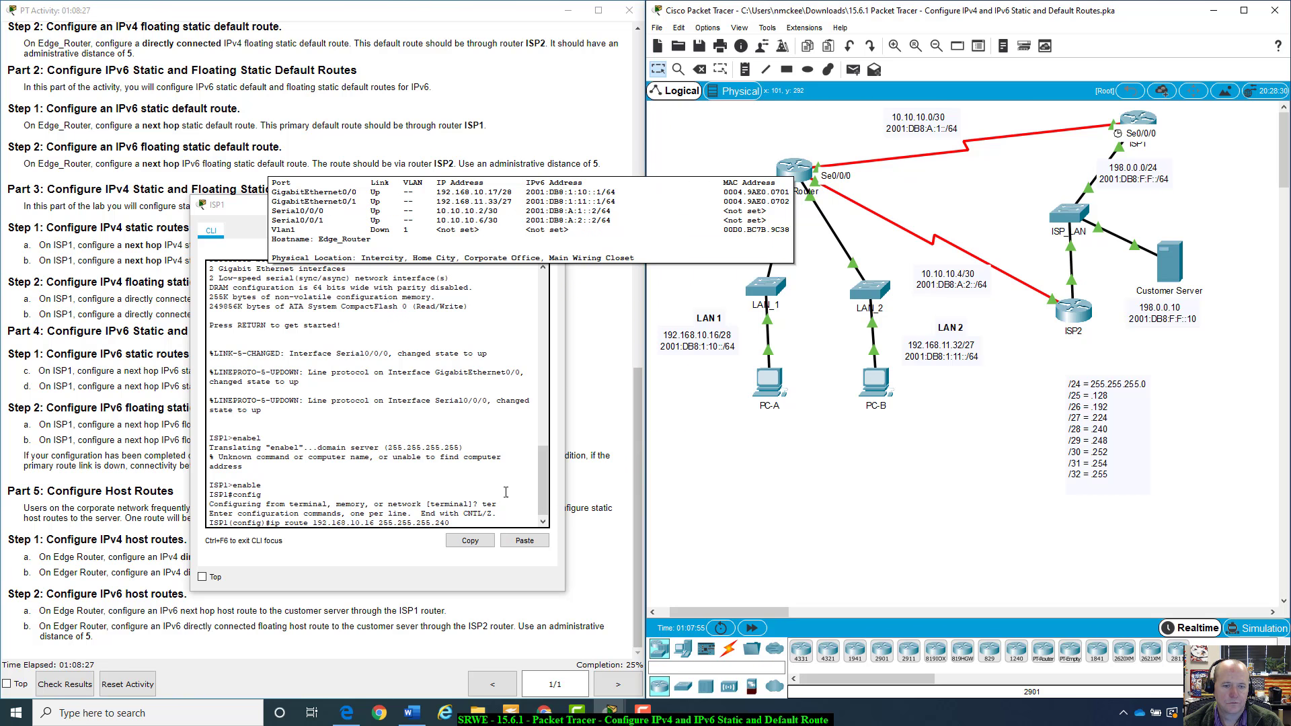
click(461, 521)
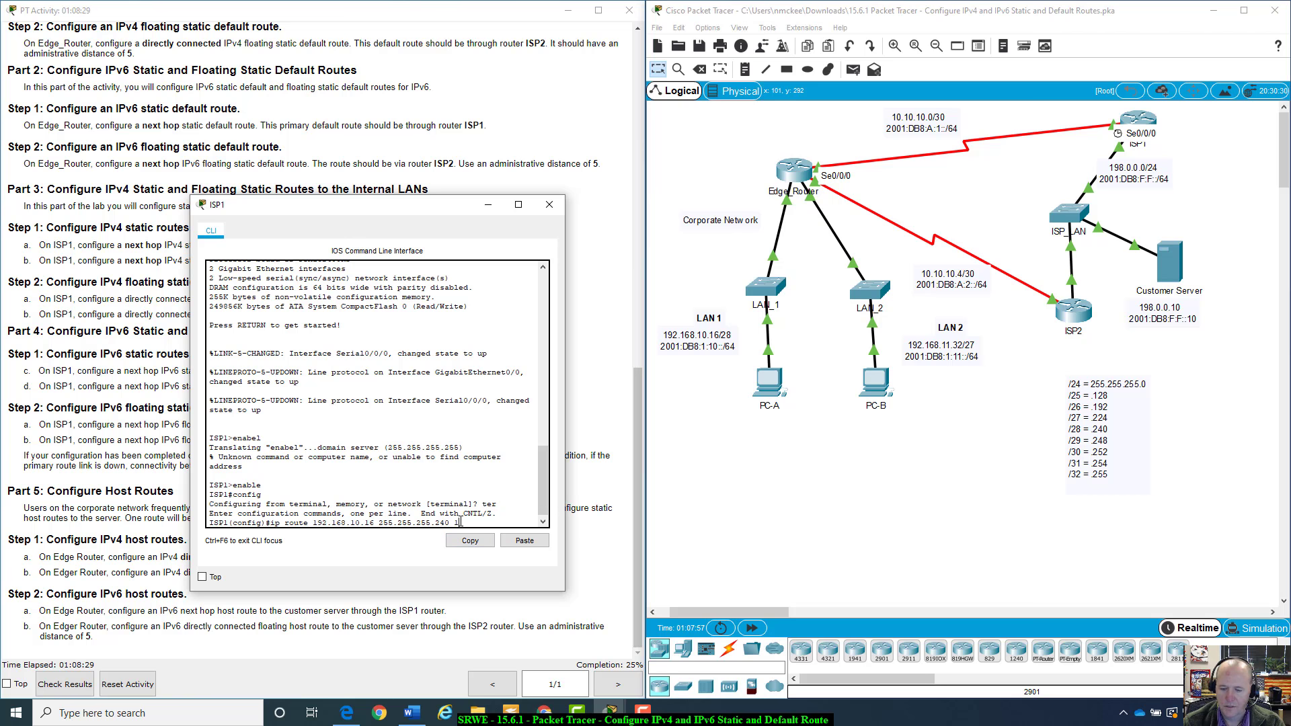
text(10.10.10)
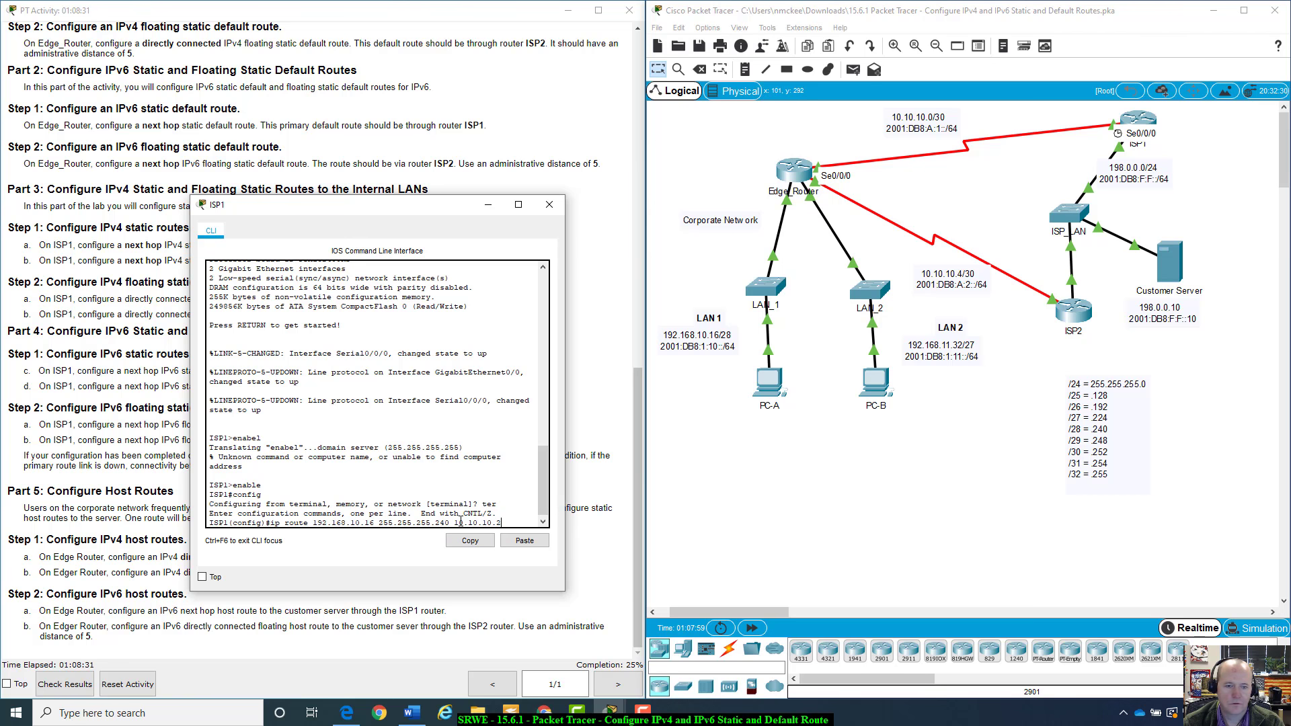
text(.2)
key(Return)
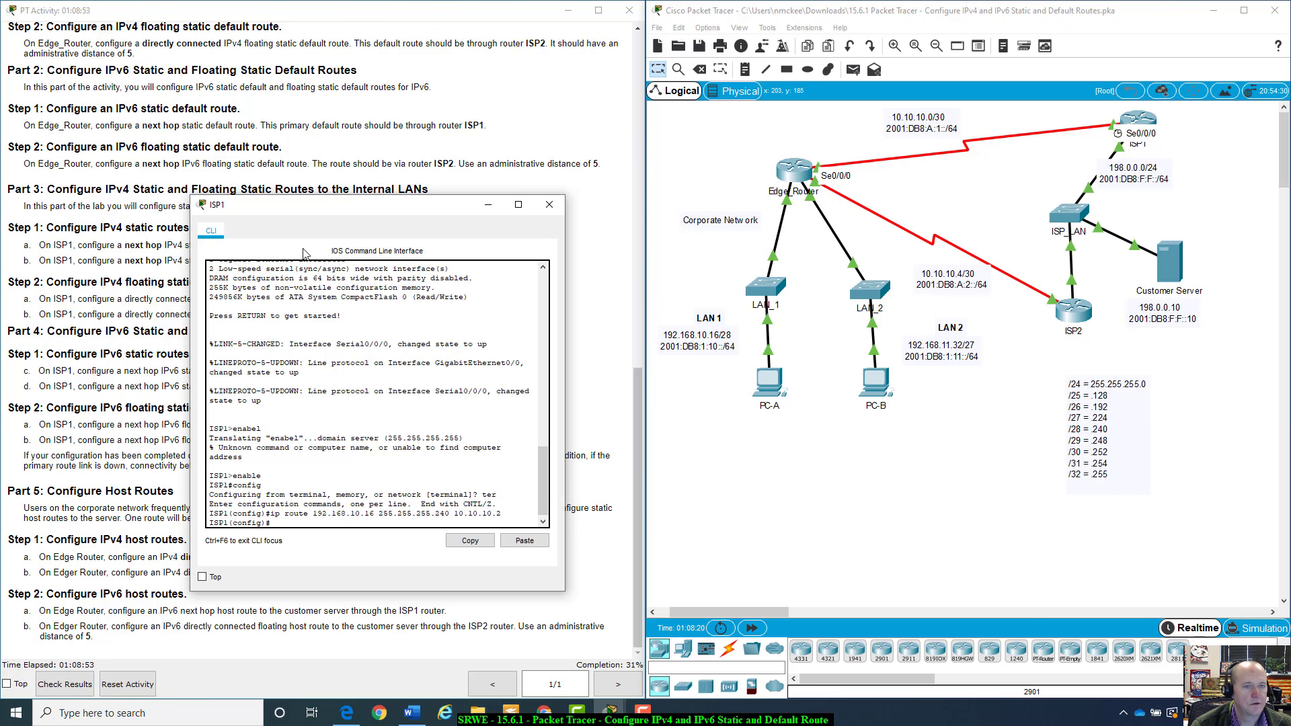
Read the Part 3 instructions for IPv4 static and floating static routes to the internal LANs
drag(295, 205, 161, 209)
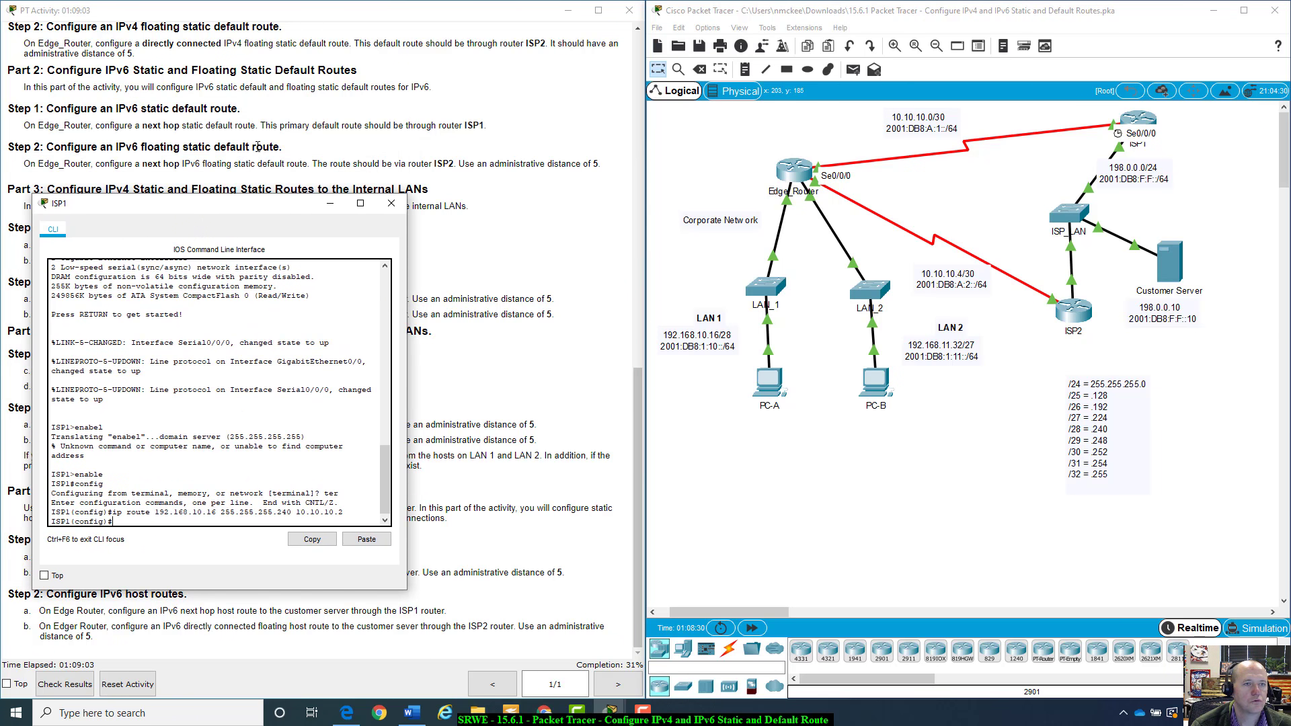
scroll(258, 147, up, 2)
scroll(258, 147, up, 5)
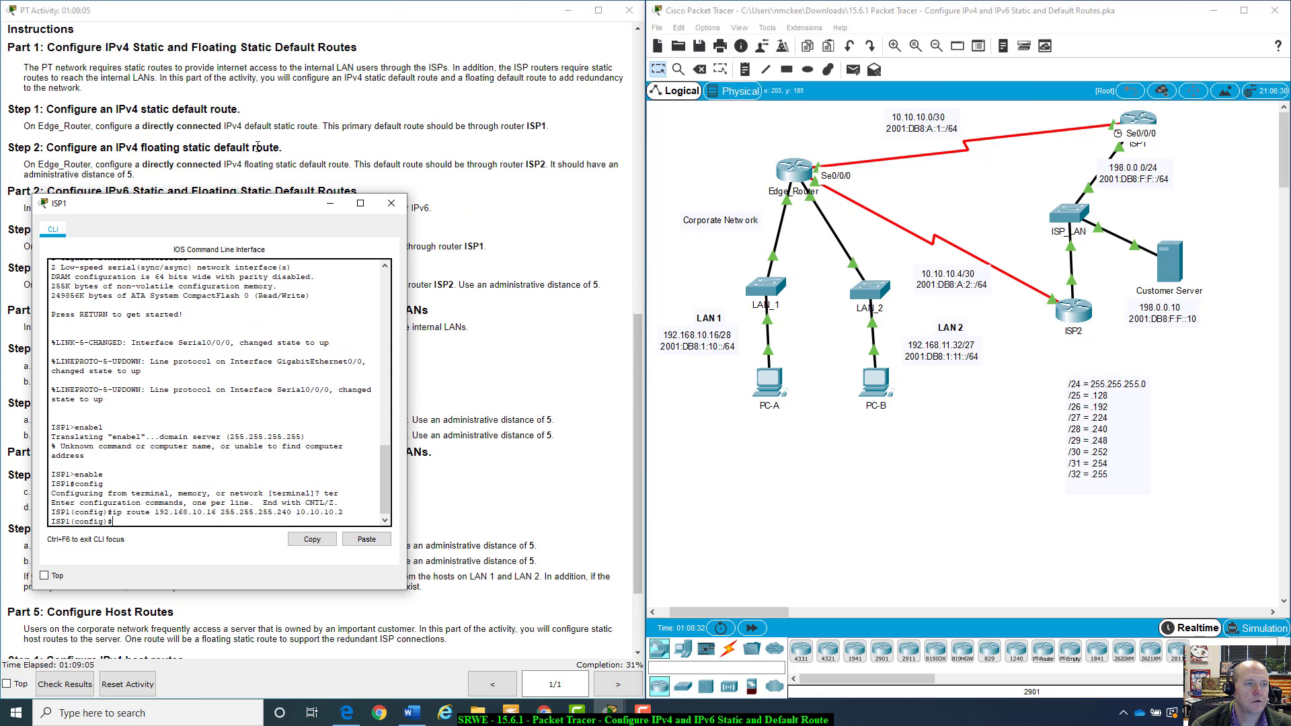
scroll(258, 147, down, 7)
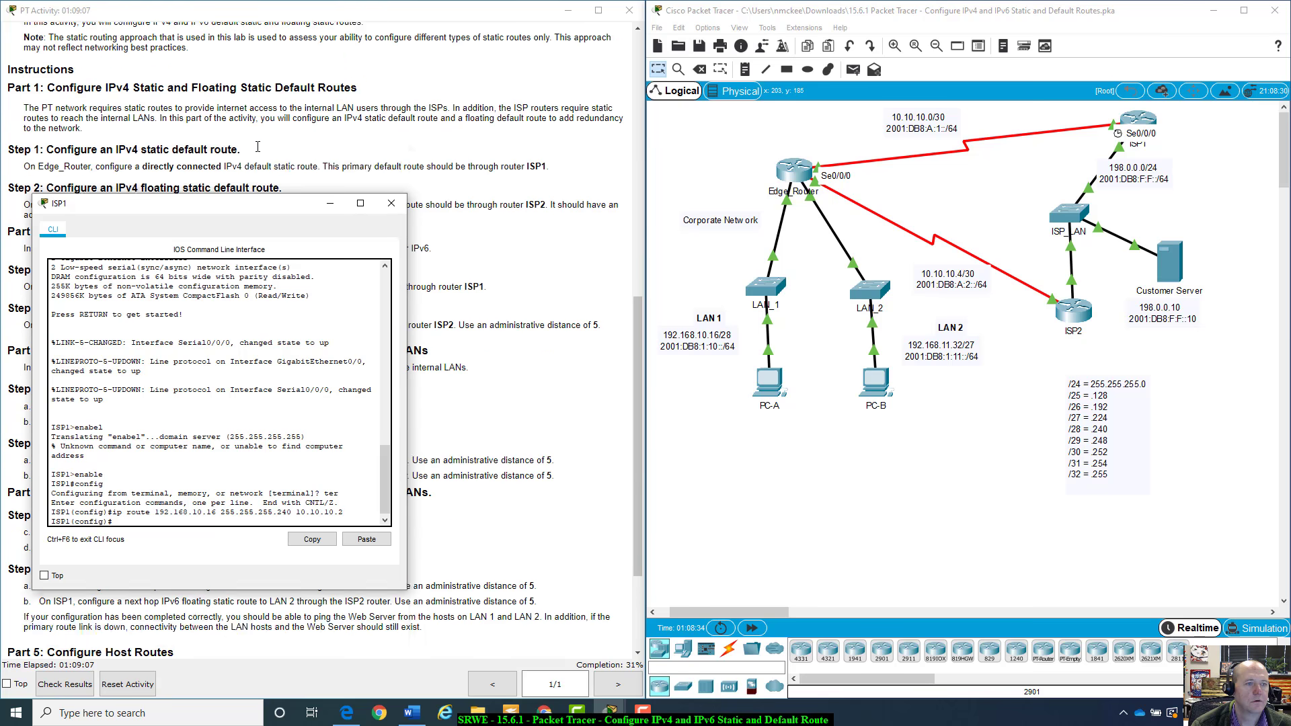
drag(209, 214, 218, 274)
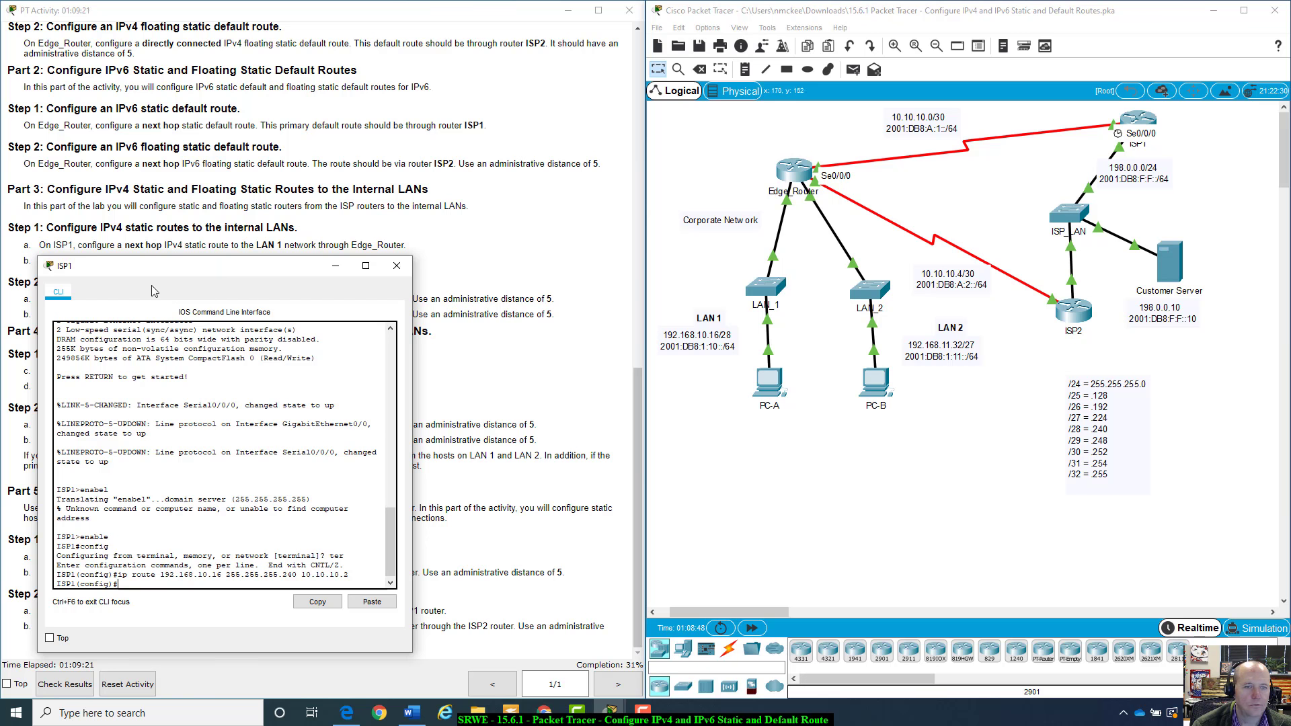
mouse_move(205, 272)
mouse_down()
mouse_move(201, 322)
mouse_move(213, 287)
mouse_up()
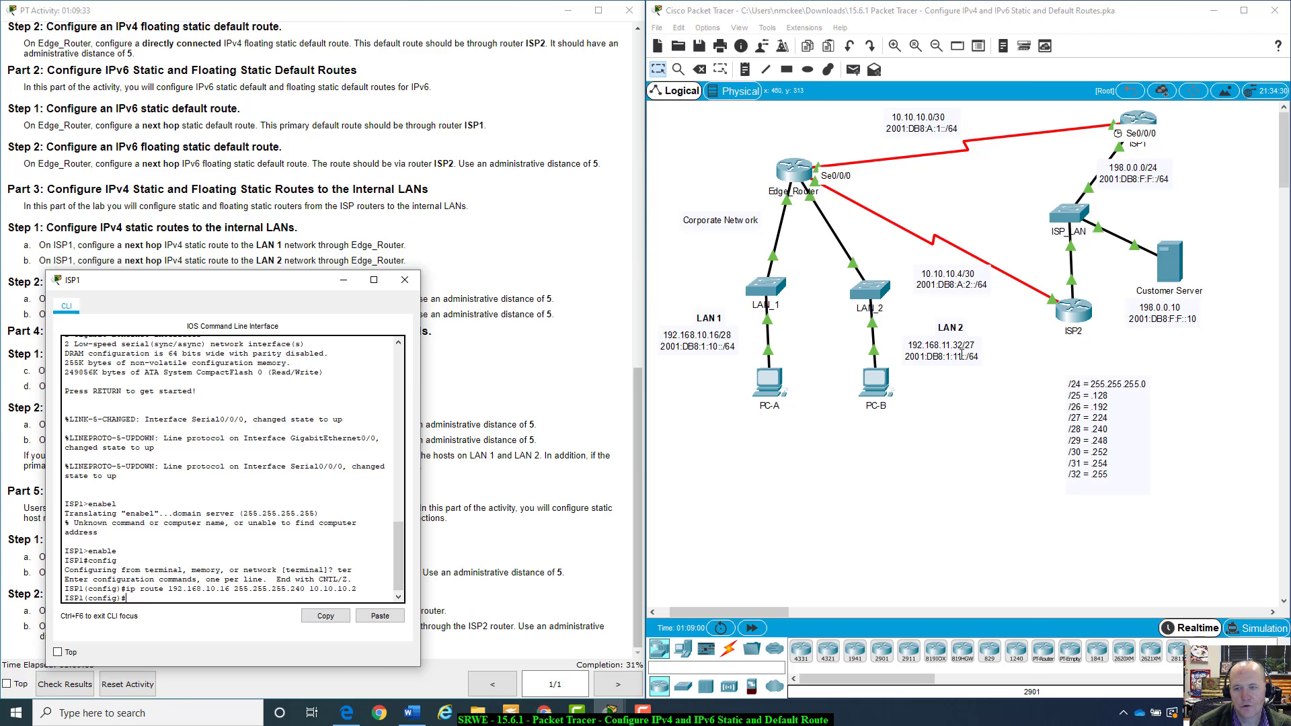
drag(306, 284, 291, 286)
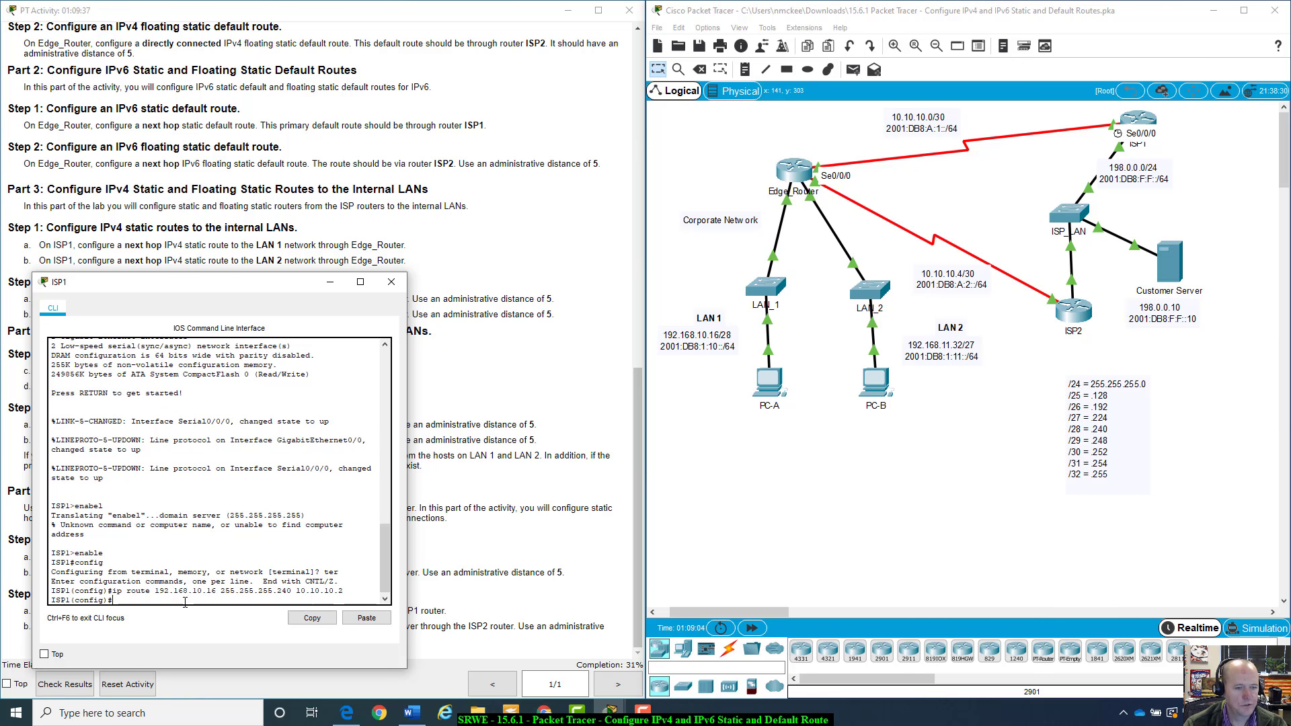
On ISP1, add a static route to 192.168.11.32 255.255.255.224 with next hop 10.10.10.2
key(Up)
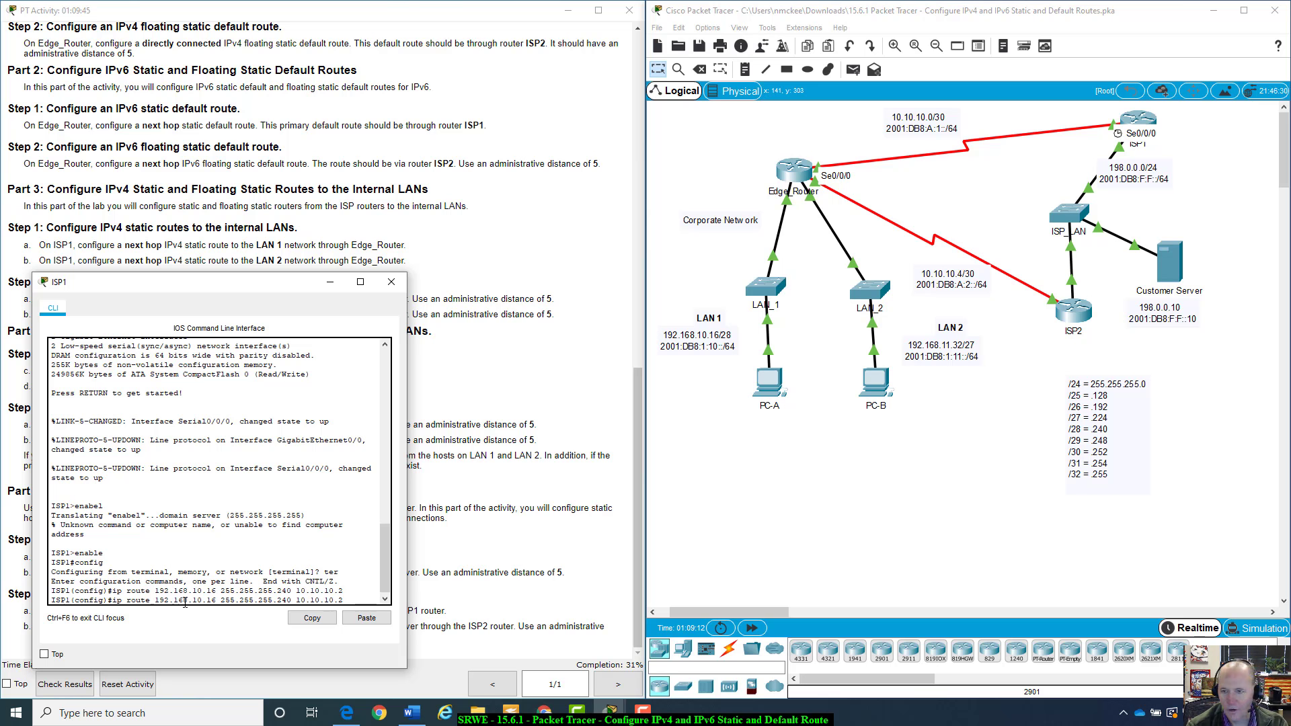
key(BackSpace)
key(BackSpace)
key(BackSpace)
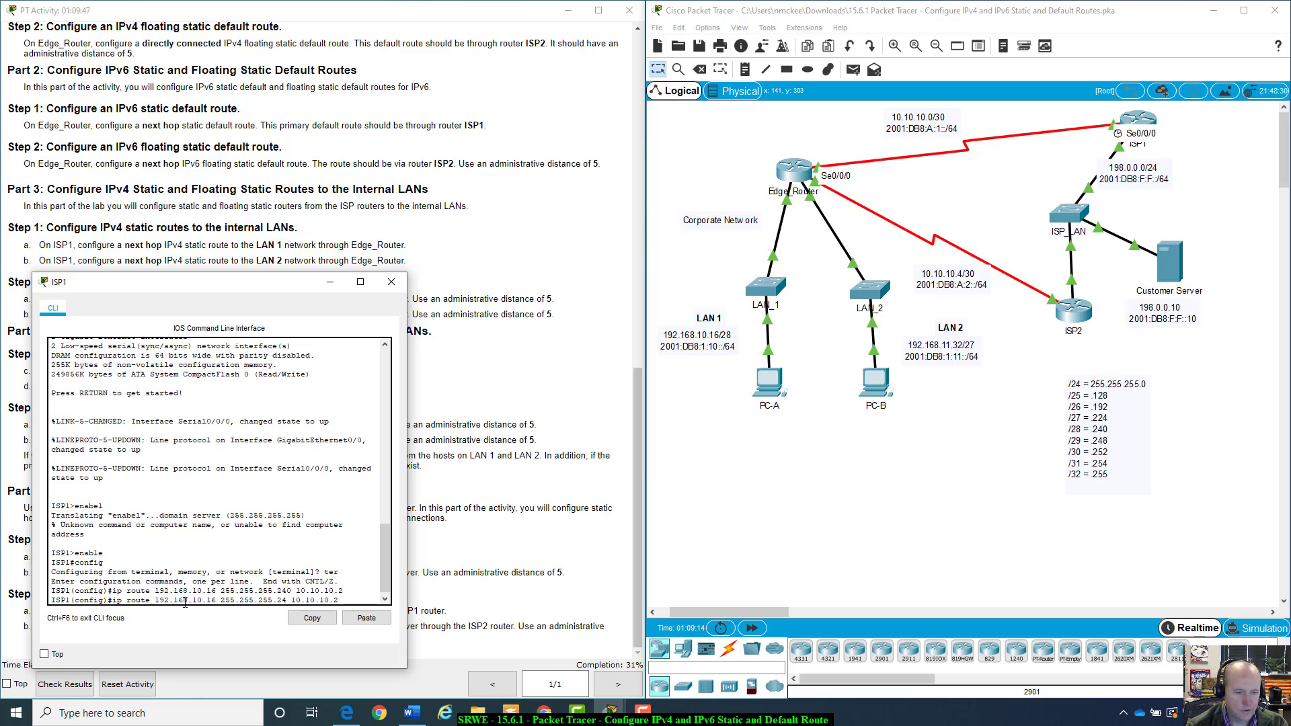
key(Left)
key(Left)
key(Left)
key(Left)
key(Left)
key(Left)
key(Left)
key(Left)
key(Left)
key(Left)
key(Left)
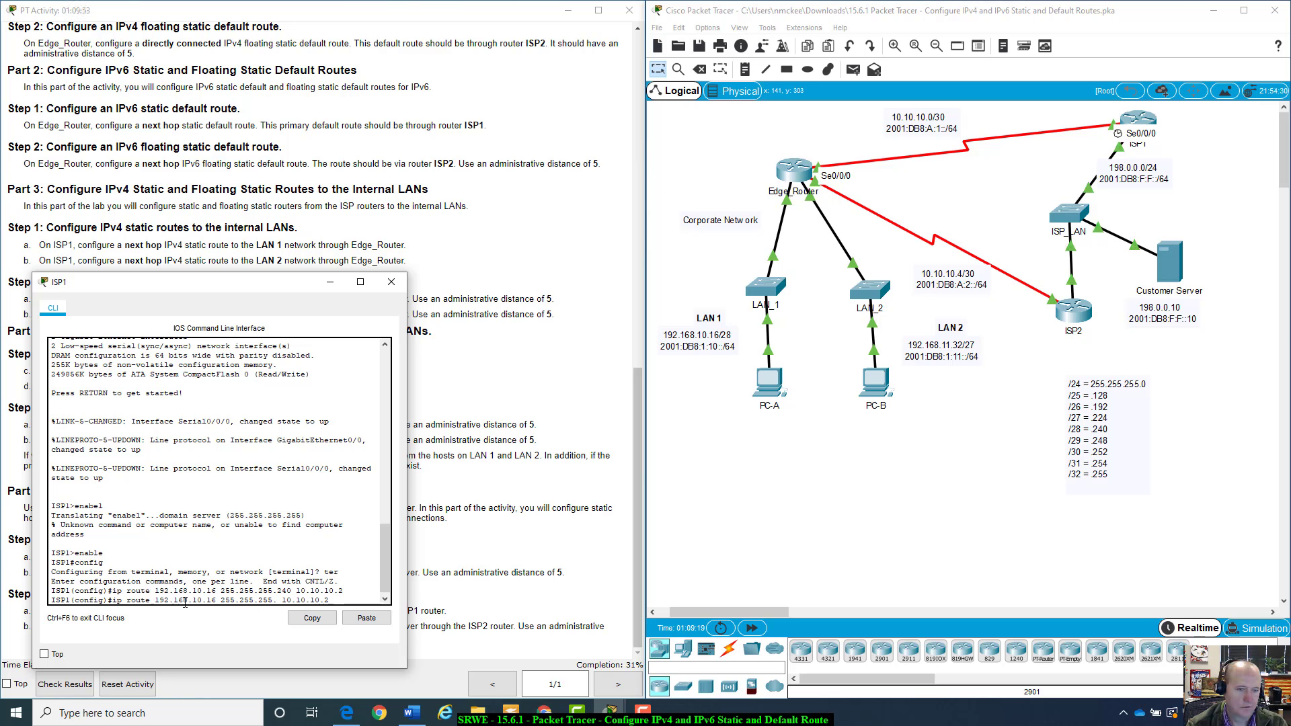
key(BackSpace)
key(BackSpace)
key(BackSpace)
key(BackSpace)
text(1)
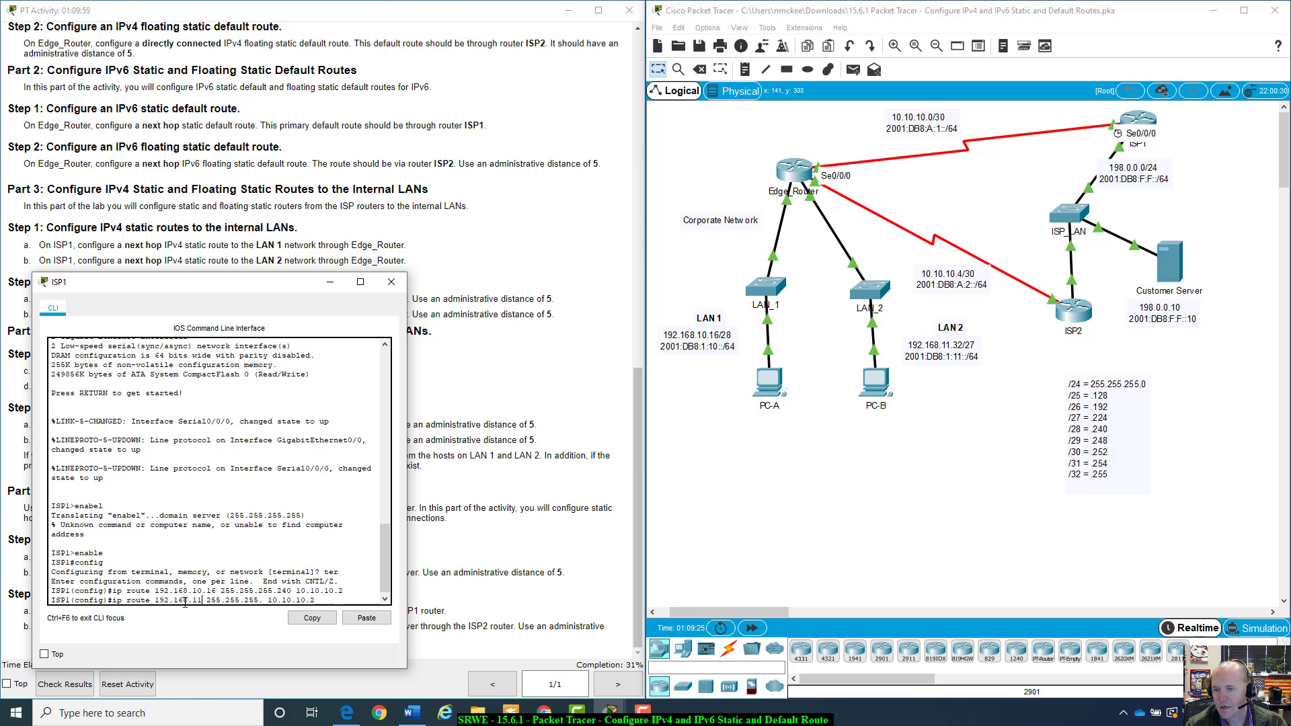
text(.)
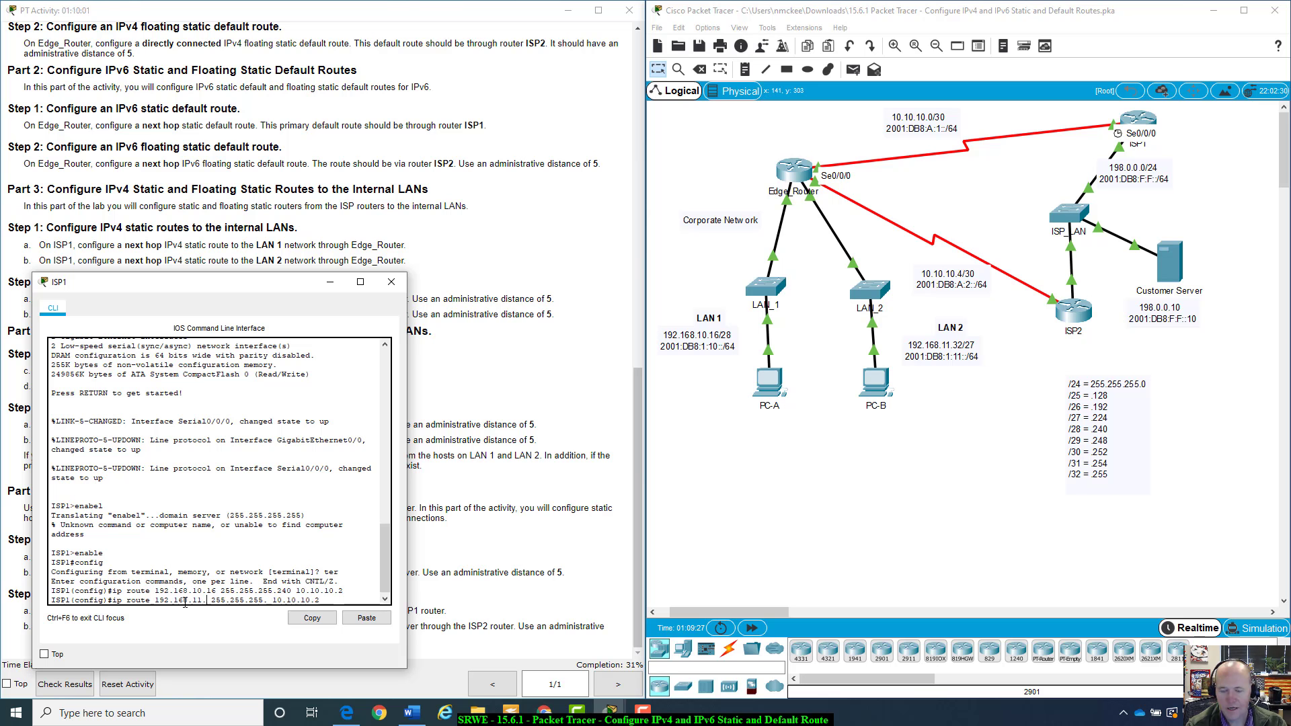
text(32)
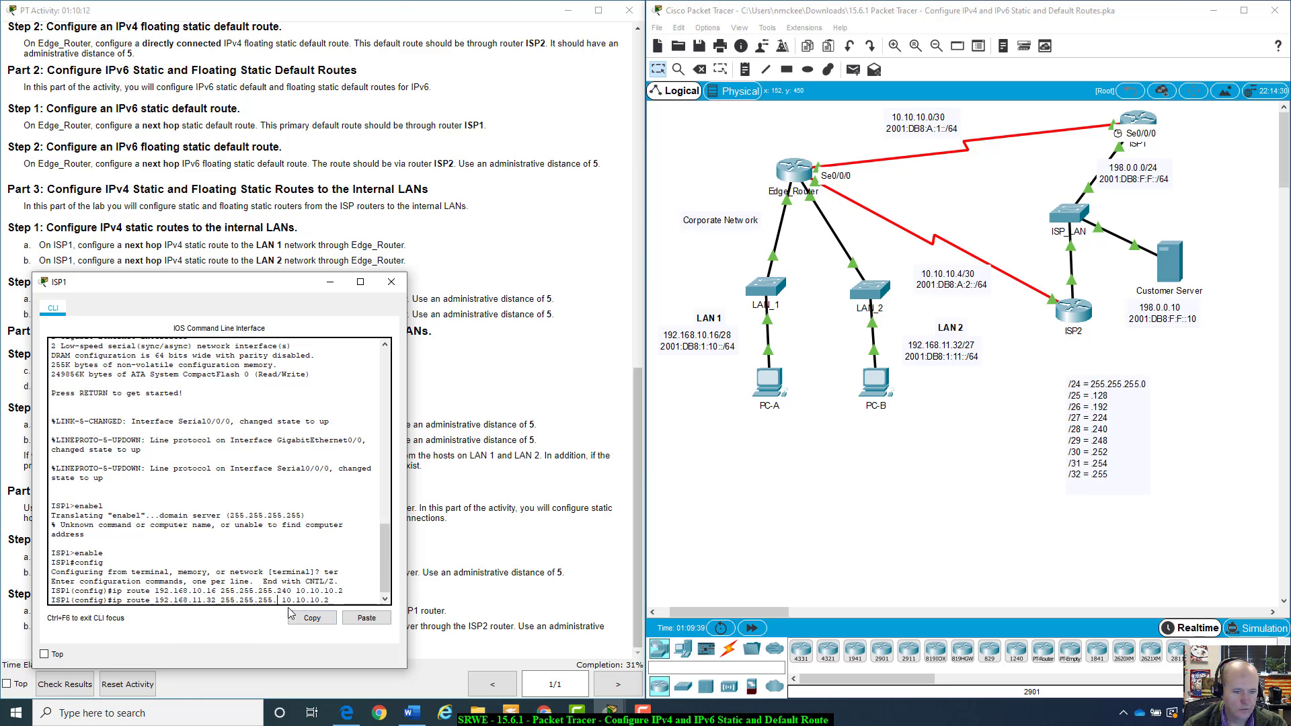
text(224)
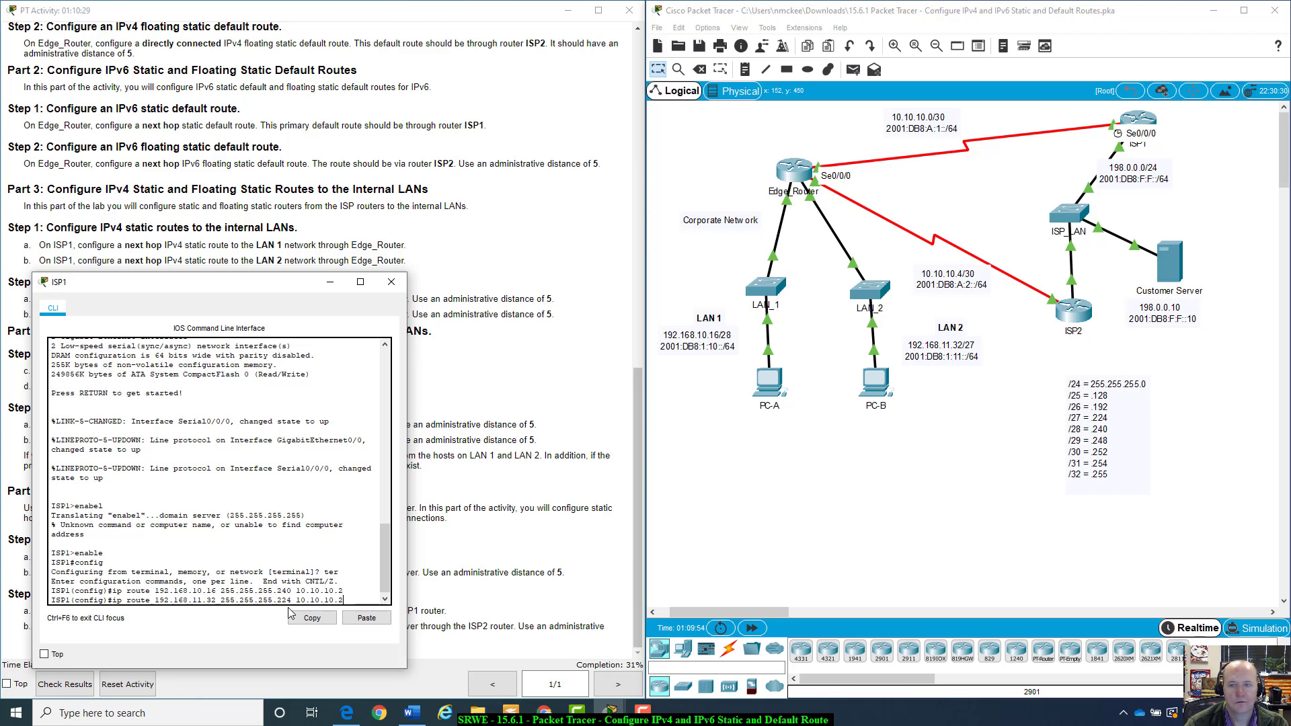
key(Return)
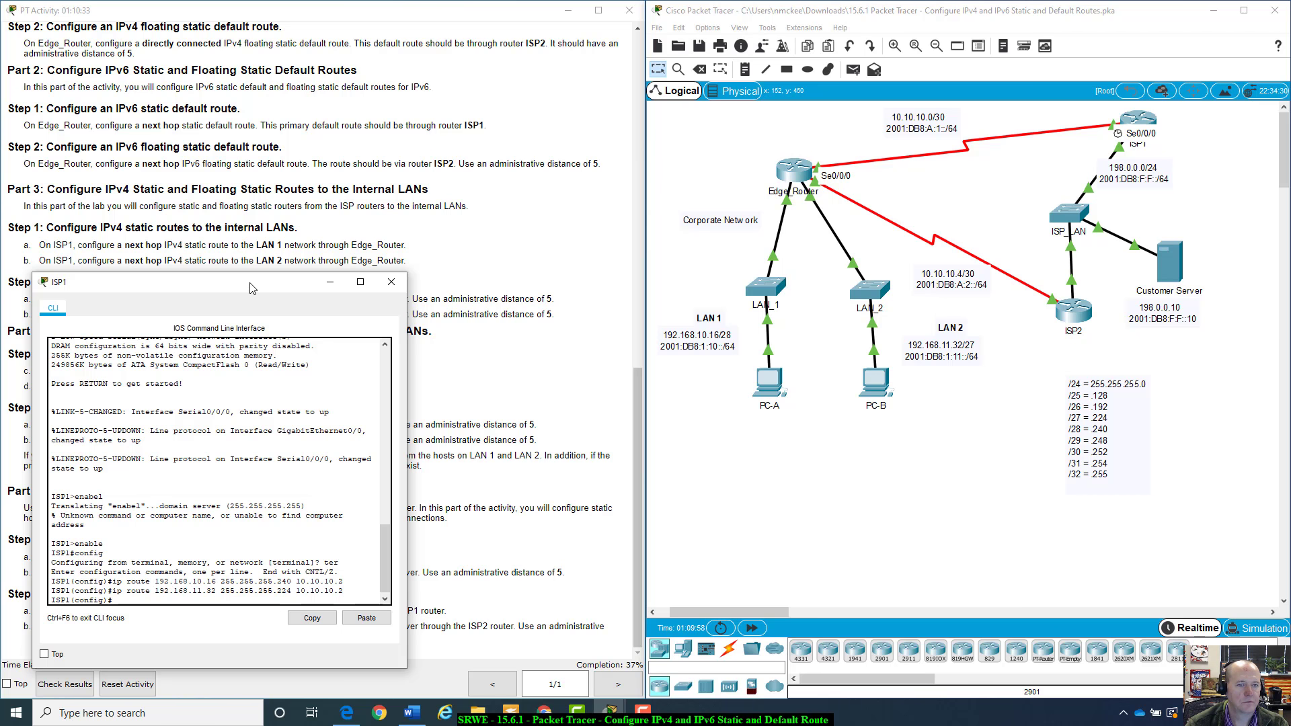
Examine ISP1's interface names and links in the topology
drag(249, 288, 965, 218)
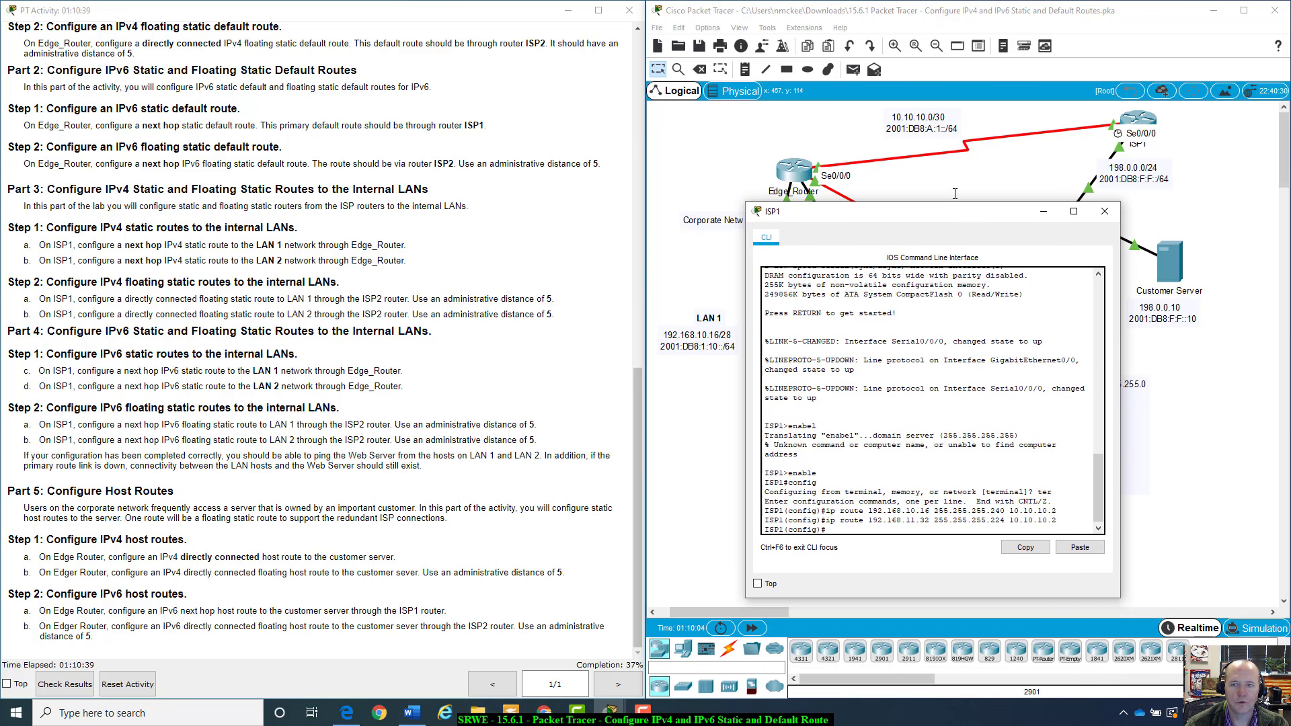
drag(938, 219, 207, 342)
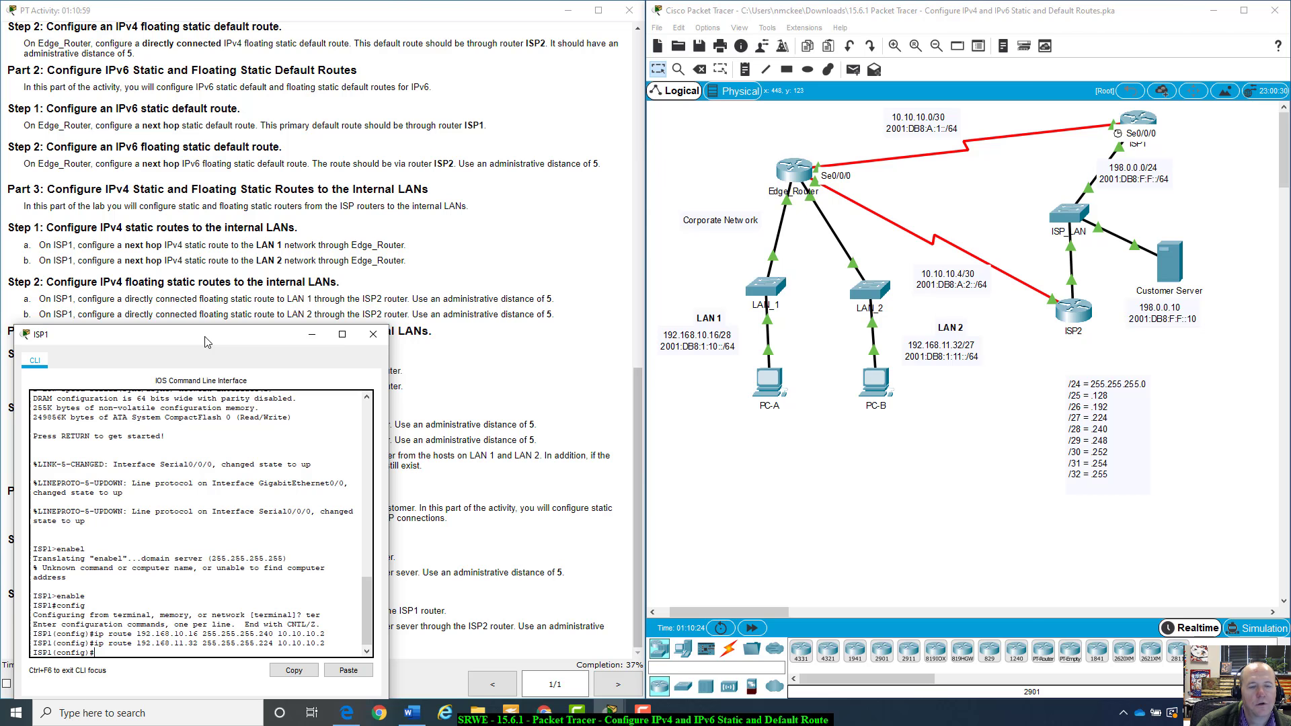
drag(205, 342, 217, 329)
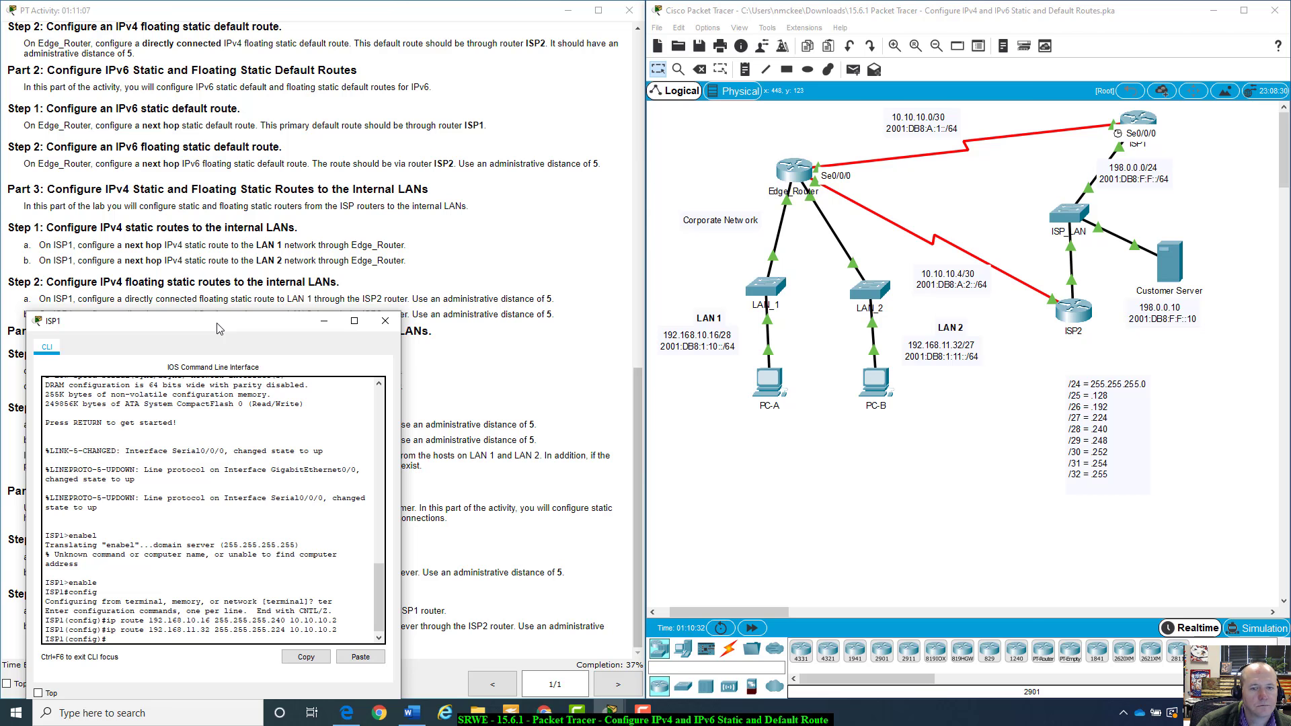
drag(217, 328, 231, 329)
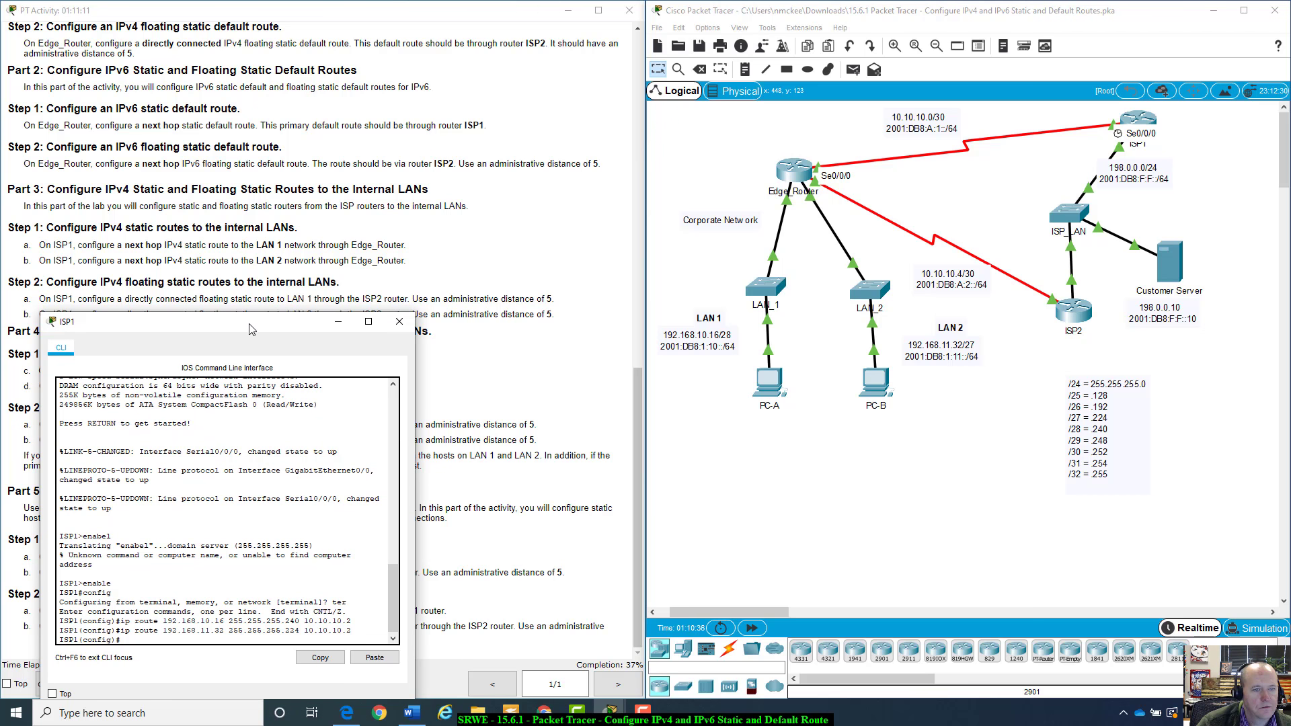
mouse_move(249, 328)
mouse_down()
mouse_move(250, 342)
mouse_move(245, 326)
mouse_up()
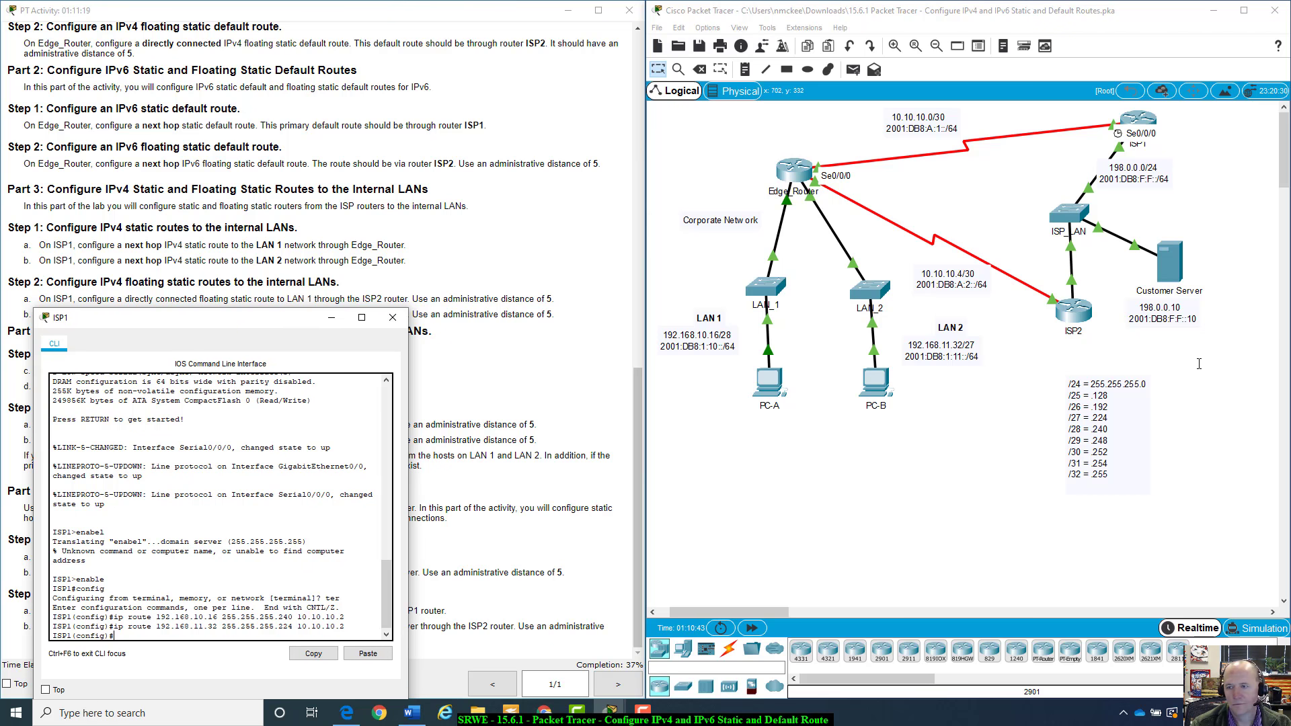
click(1083, 285)
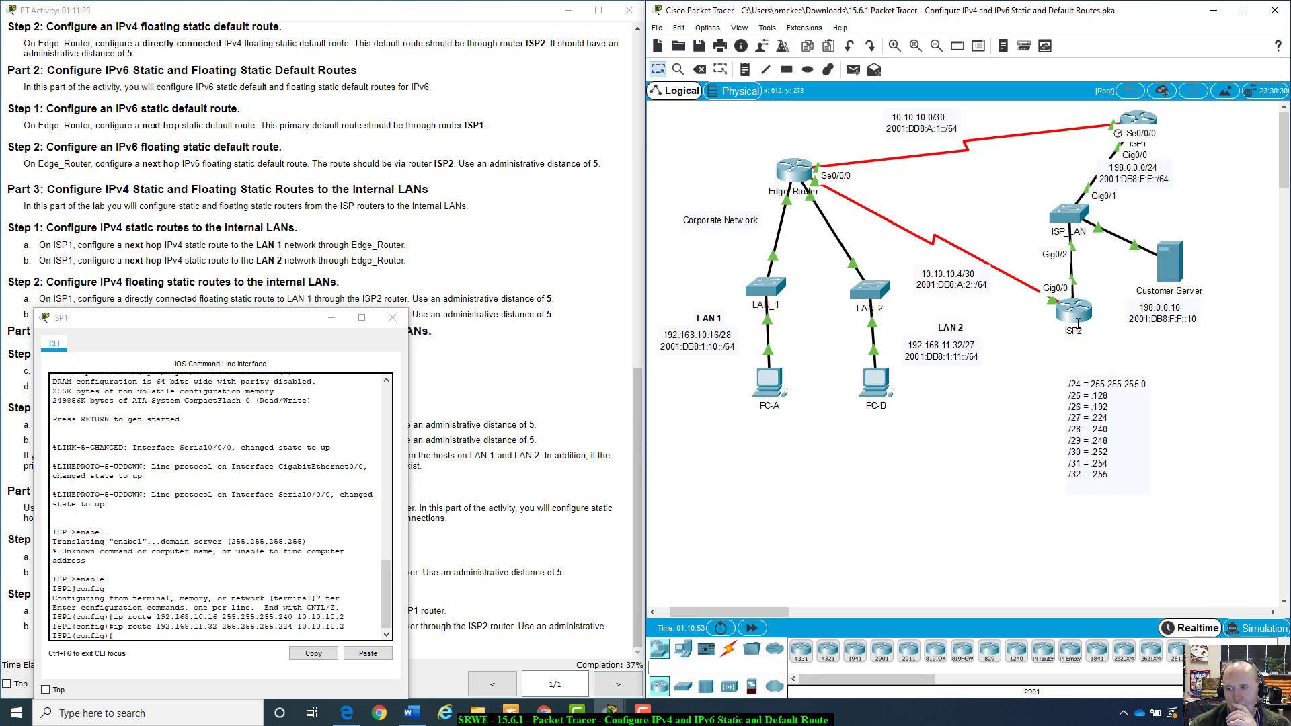
mouse_move(1080, 313)
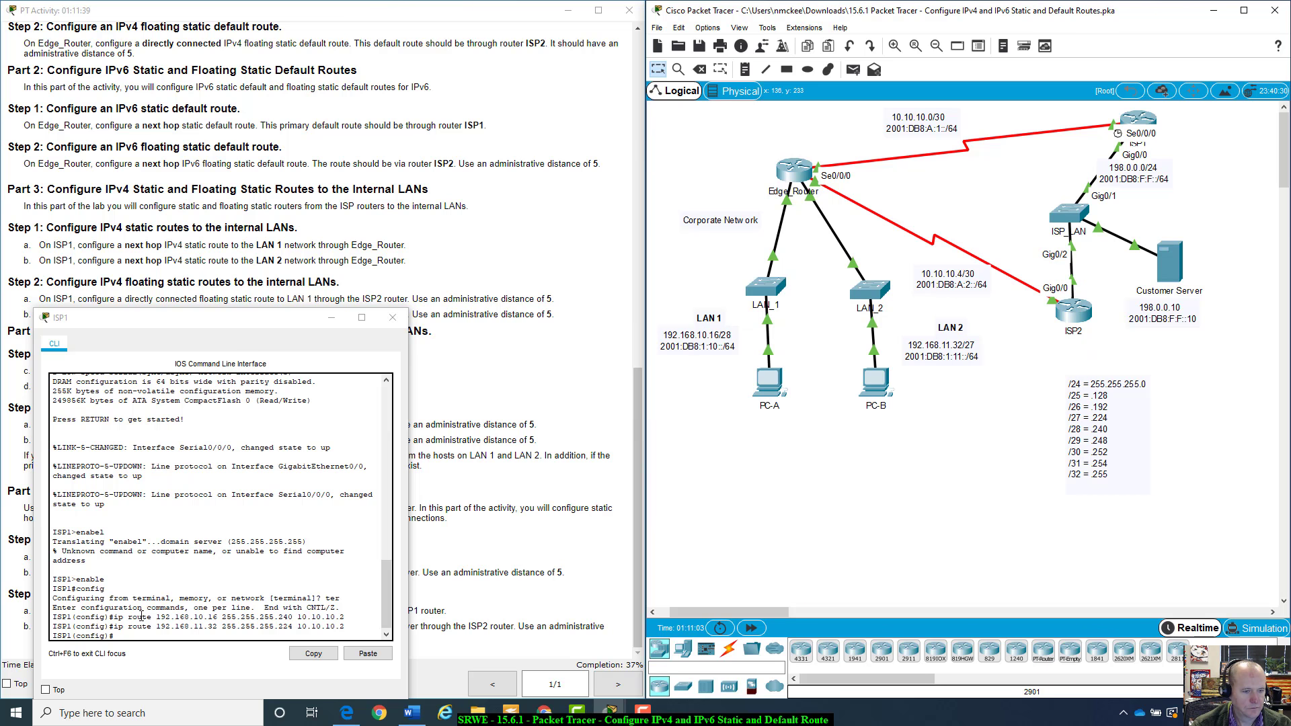
click(141, 639)
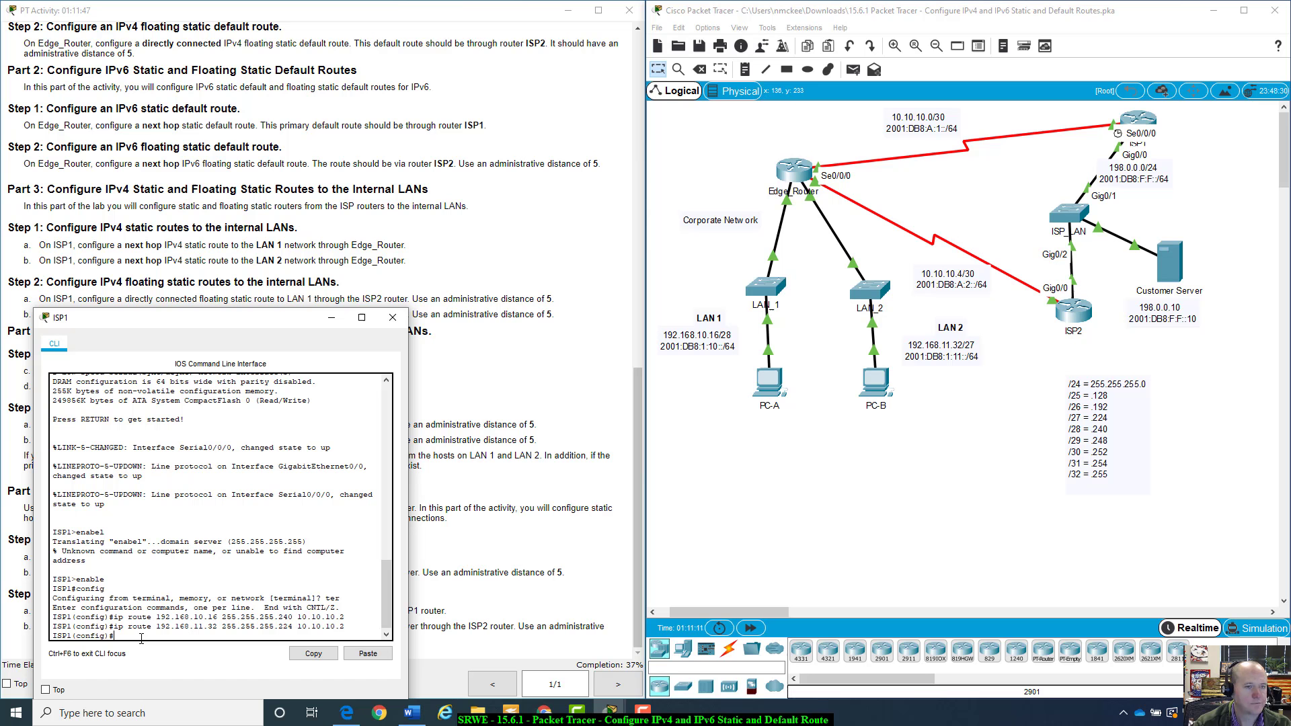
key(Up)
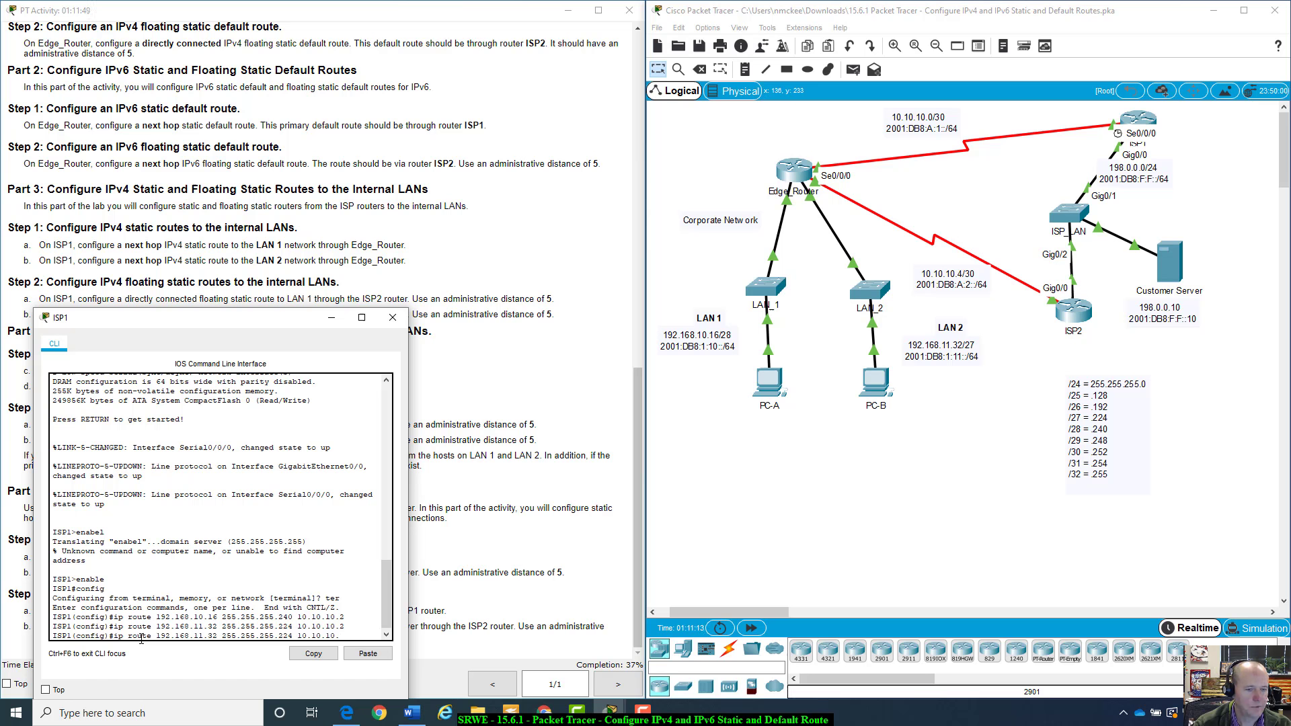
key(BackSpace)
key(BackSpace)
key(BackSpace)
key(BackSpace)
key(BackSpace)
key(BackSpace)
key(BackSpace)
key(BackSpace)
key(BackSpace)
key(BackSpace)
key(BackSpace)
key(BackSpace)
key(BackSpace)
key(BackSpace)
key(BackSpace)
key(BackSpace)
key(BackSpace)
key(BackSpace)
key(BackSpace)
key(BackSpace)
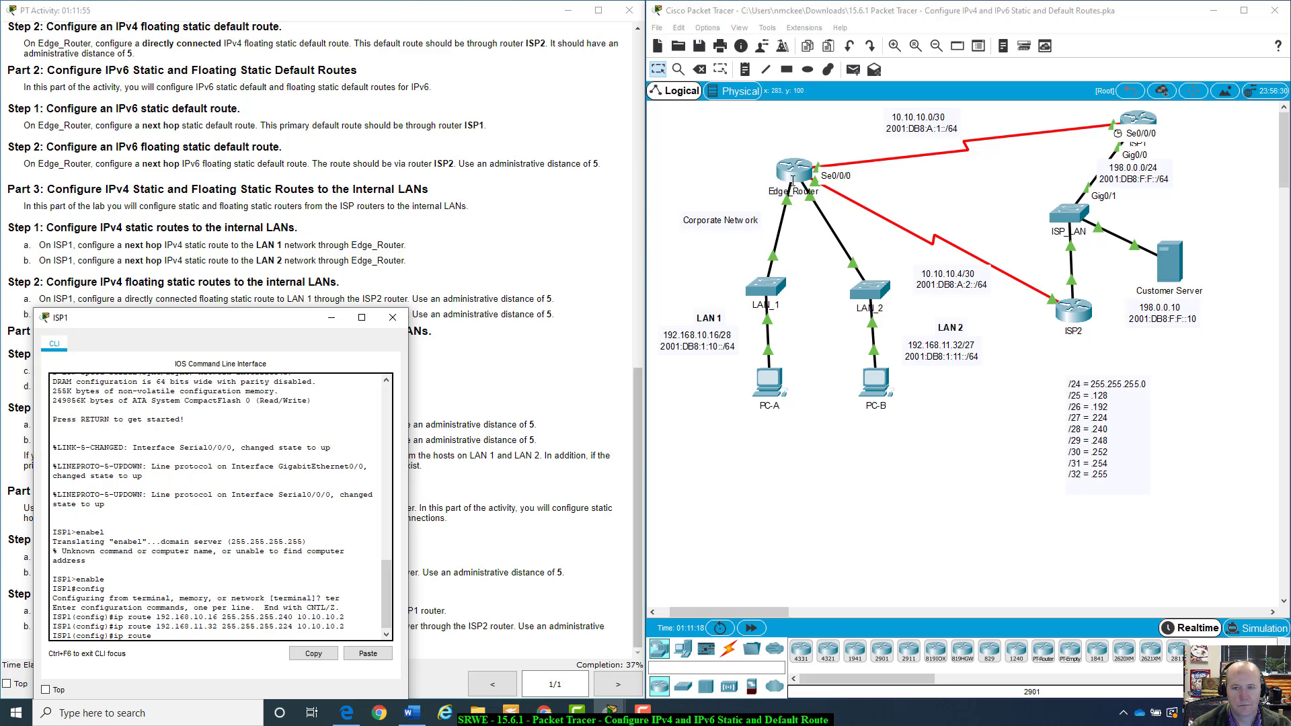
drag(676, 339, 686, 340)
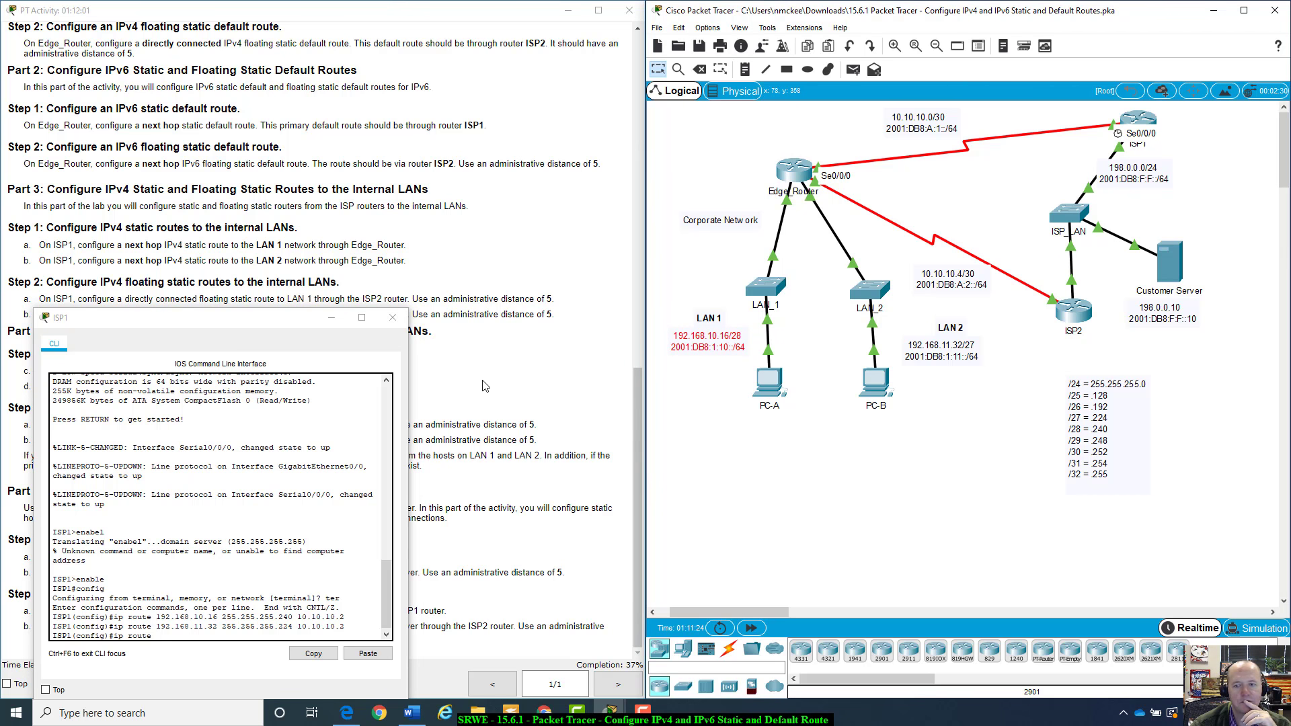
click(171, 637)
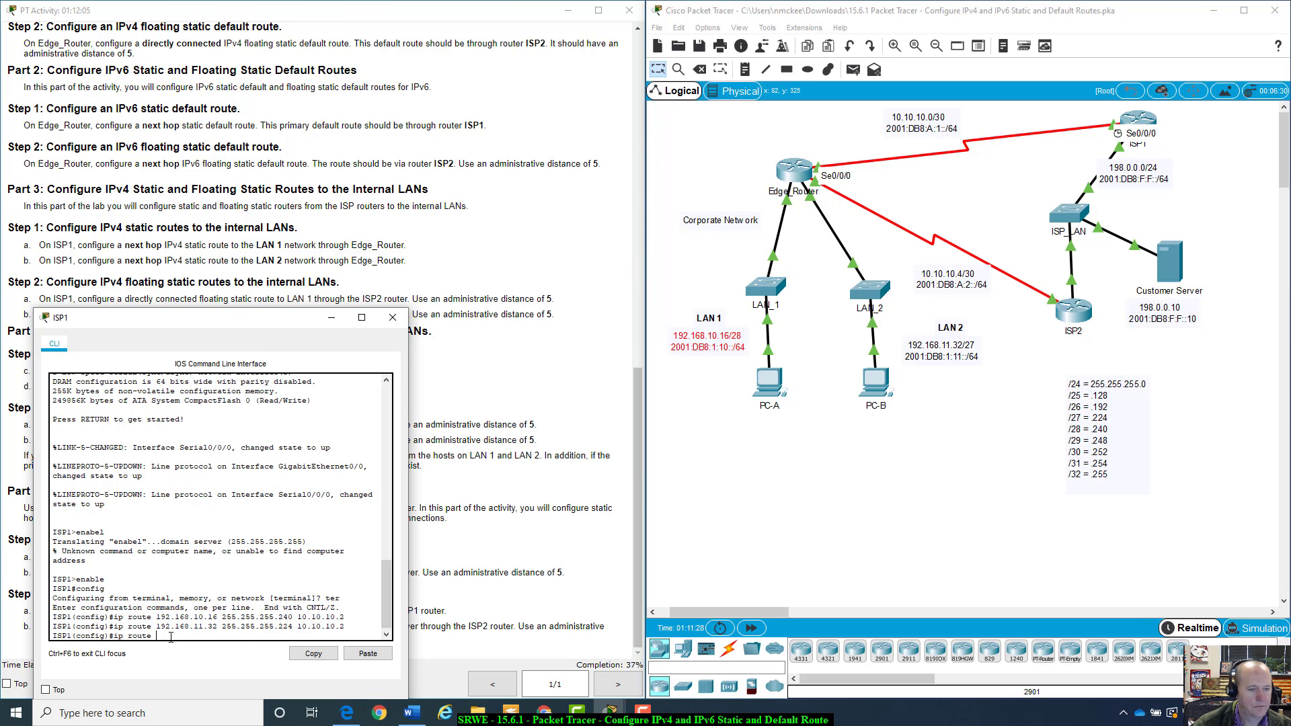
key(BackSpace)
key(BackSpace)
key(BackSpace)
key(BackSpace)
key(BackSpace)
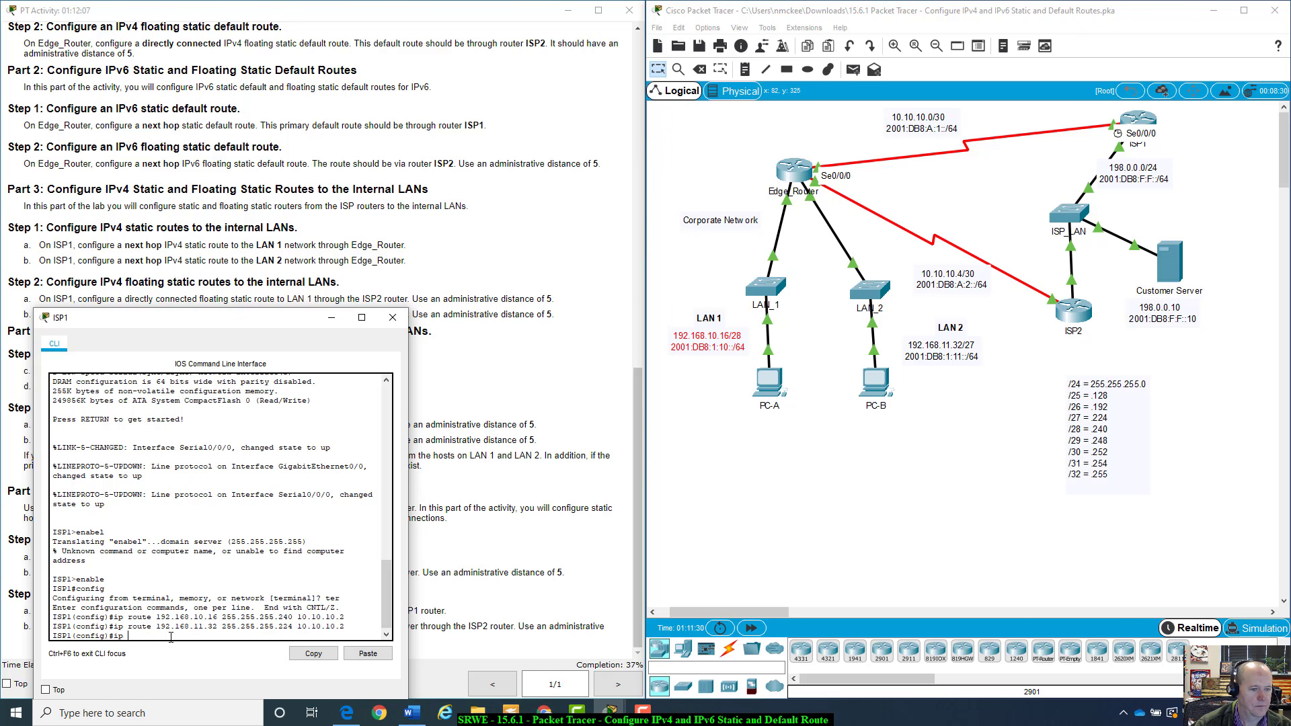
On ISP1, add a floating static route to 192.168.10.16 255.255.255.240 out g0/0 with administrative distance 5
key(Up)
key(Up)
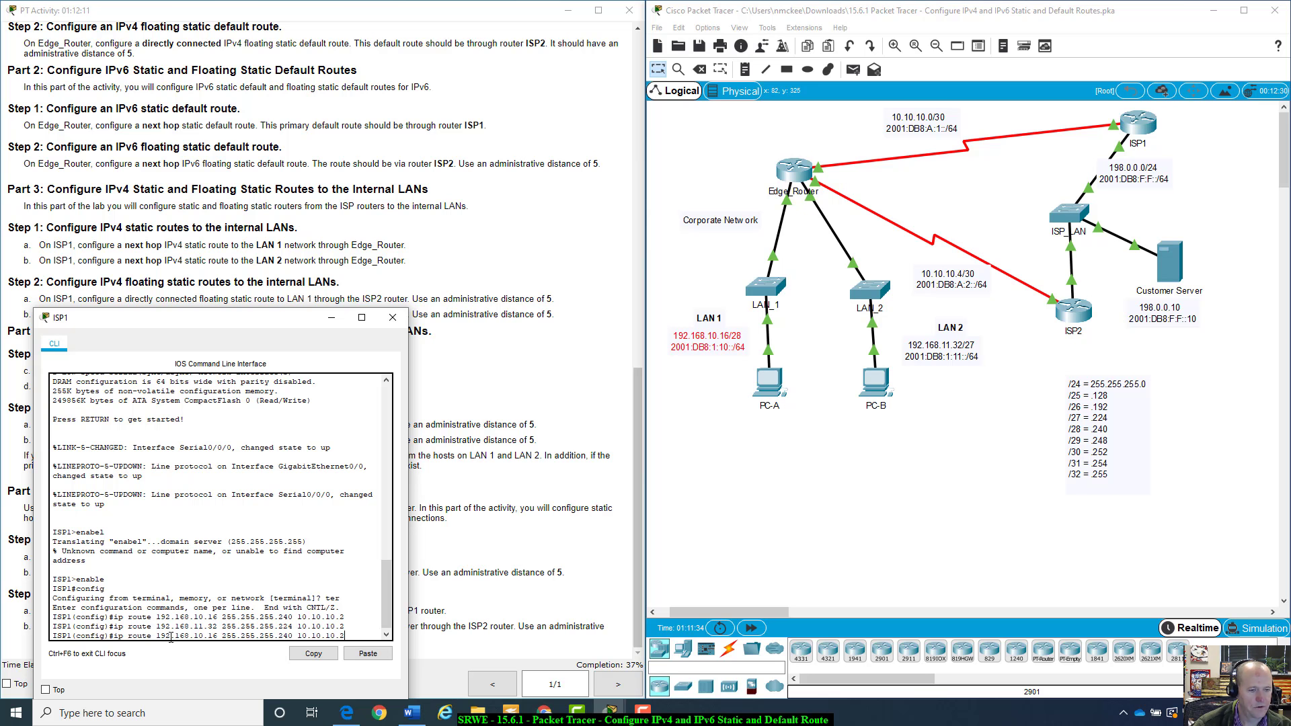
key(Left)
key(Left)
key(Left)
key(Left)
key(Left)
key(Left)
key(Left)
key(Left)
key(Left)
key(Left)
key(Left)
key(Left)
key(Left)
key(Left)
key(Left)
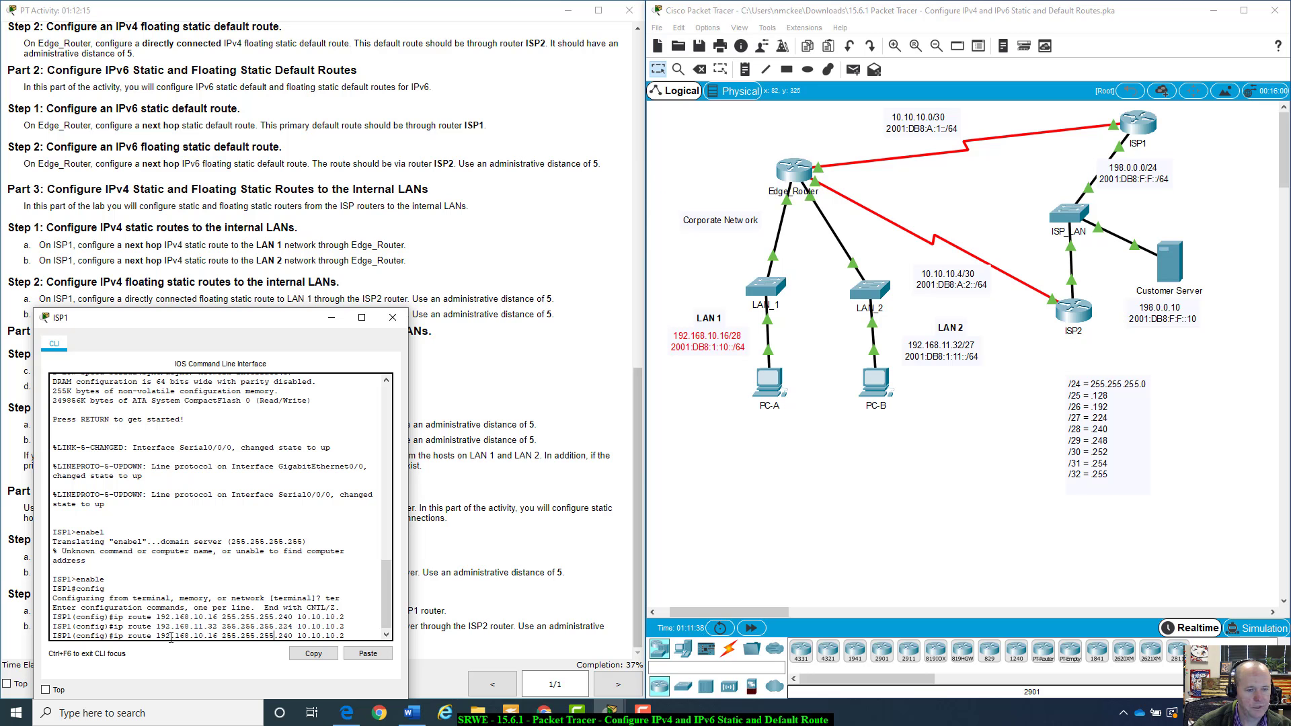
key(Right)
key(Right)
key(Right)
key(Right)
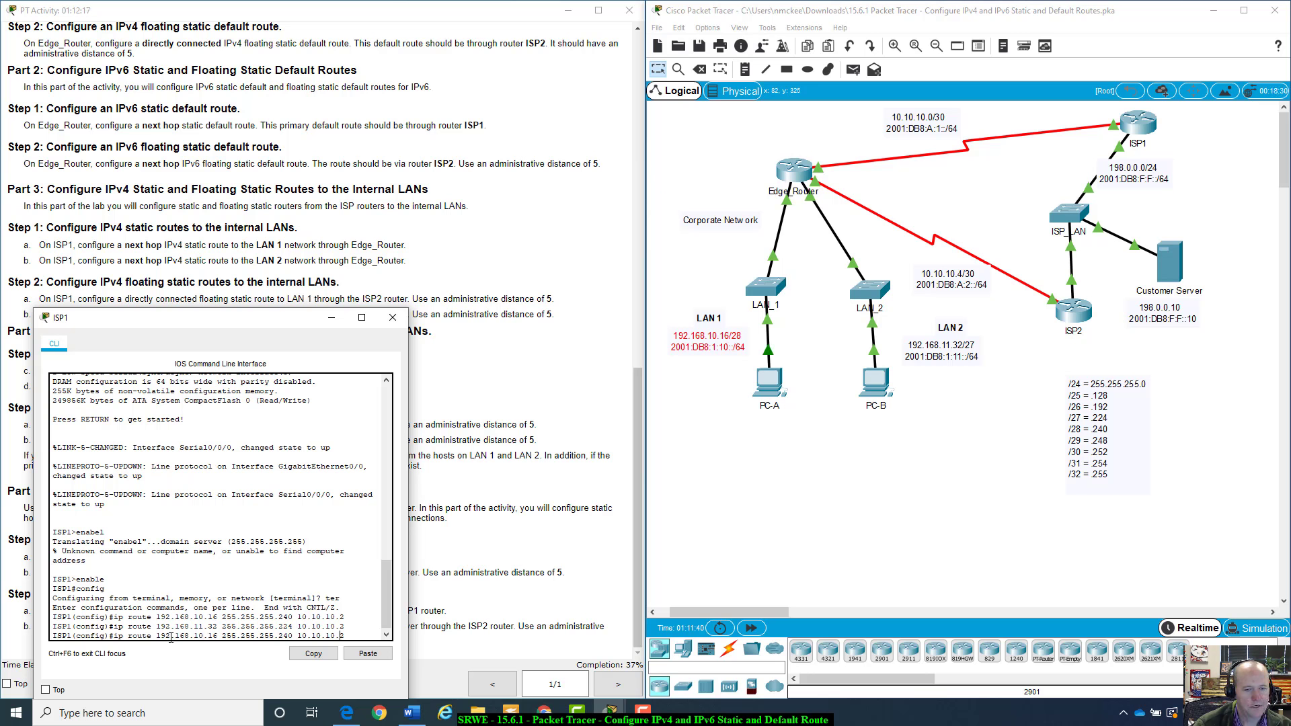
key(BackSpace)
key(BackSpace)
key(BackSpace)
key(BackSpace)
key(BackSpace)
key(BackSpace)
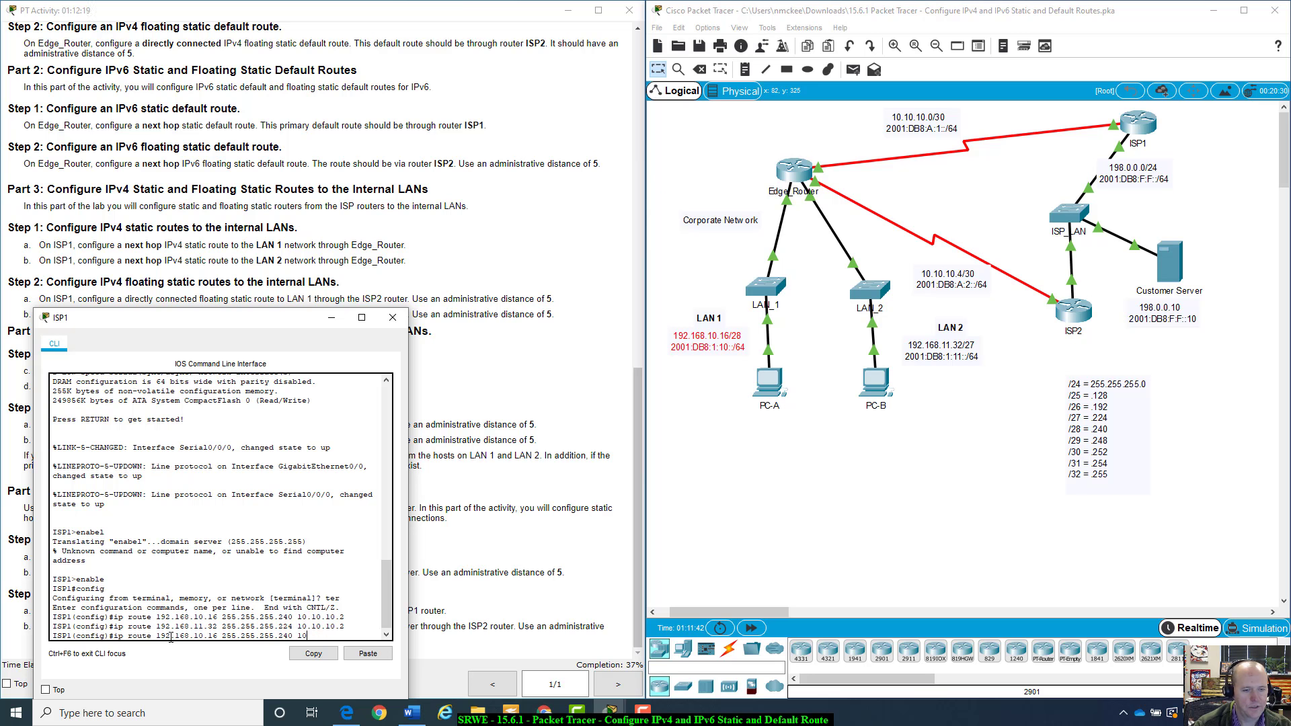
key(BackSpace)
key(BackSpace)
text(g0)
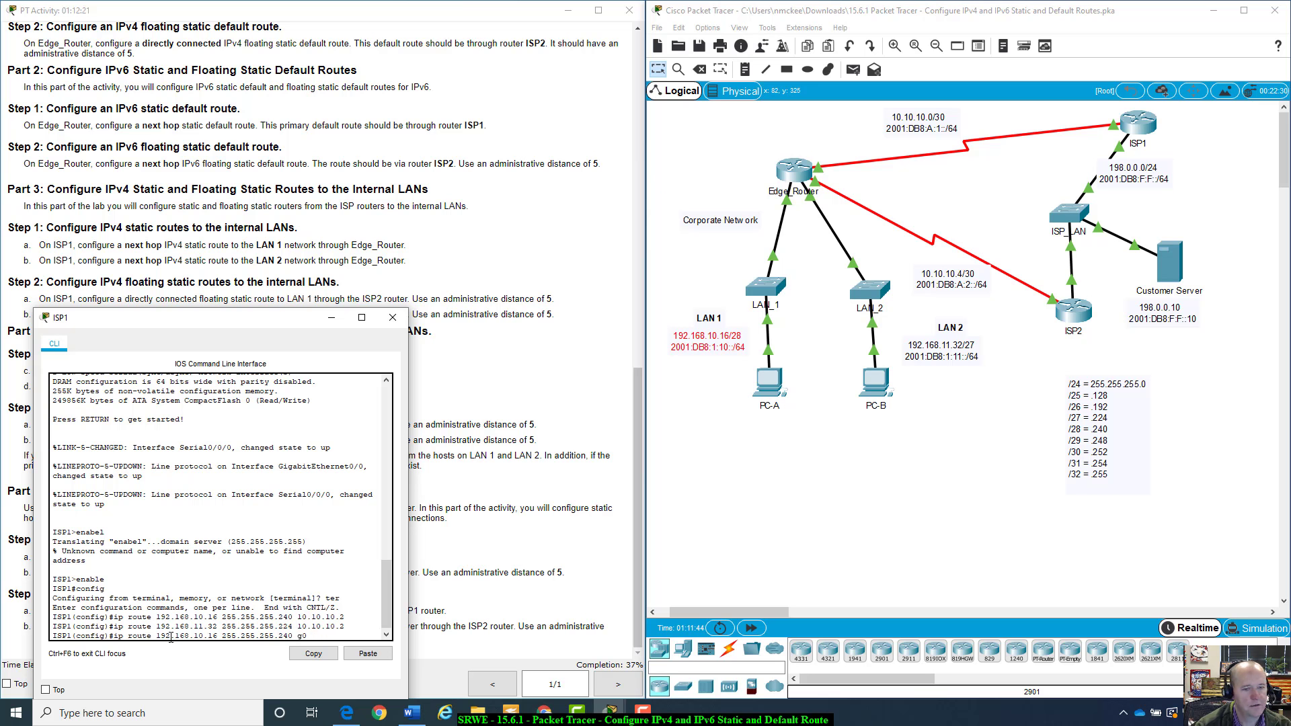
text(/0)
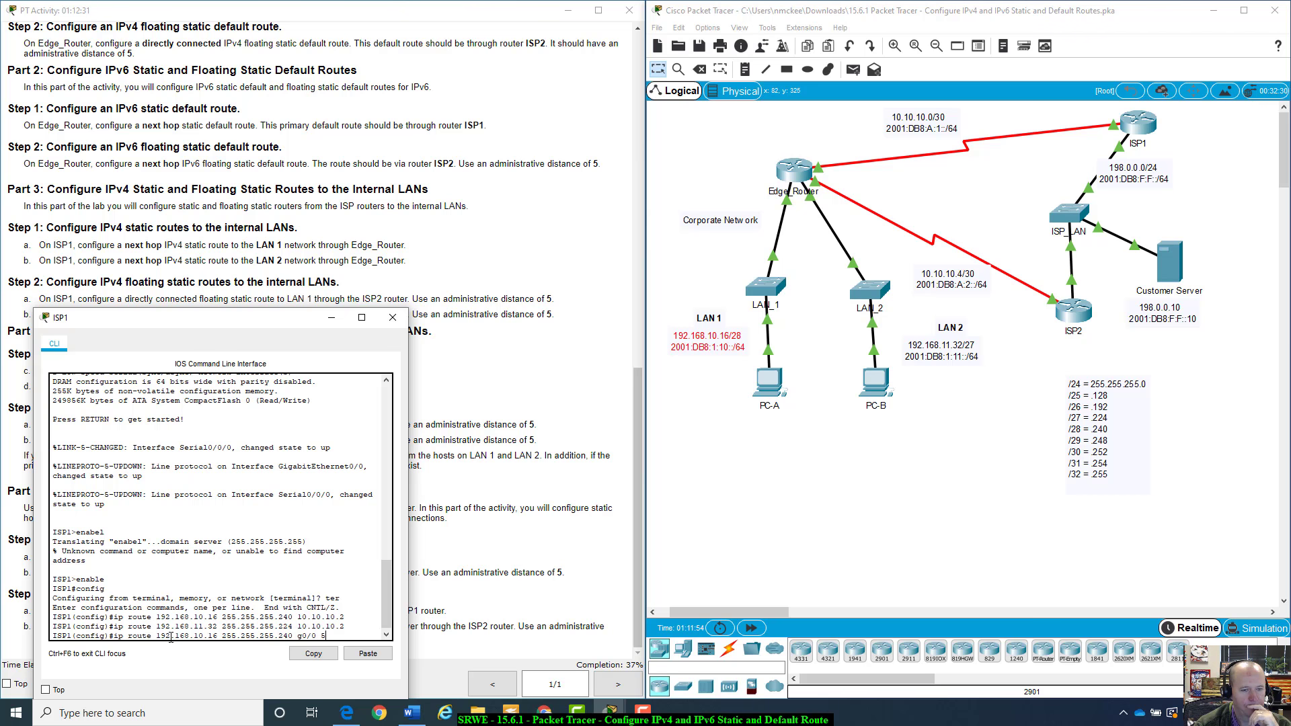
text(5)
key(Return)
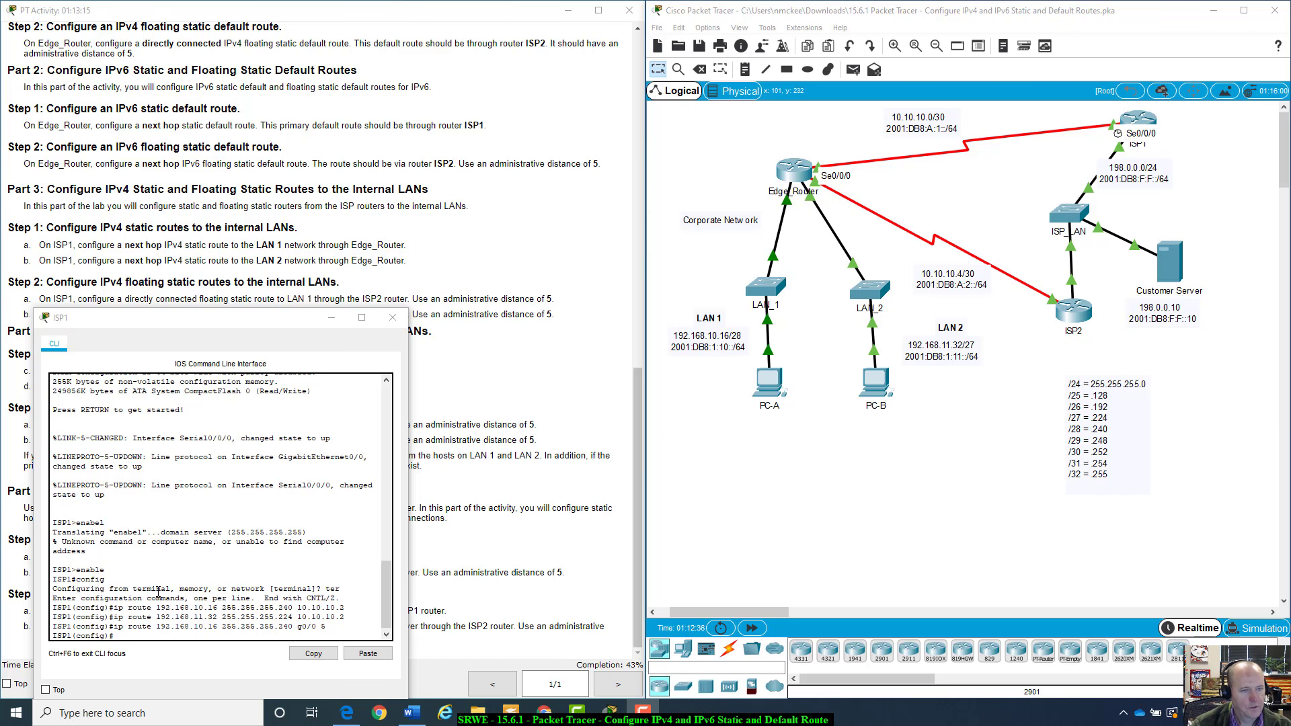
drag(162, 321, 153, 284)
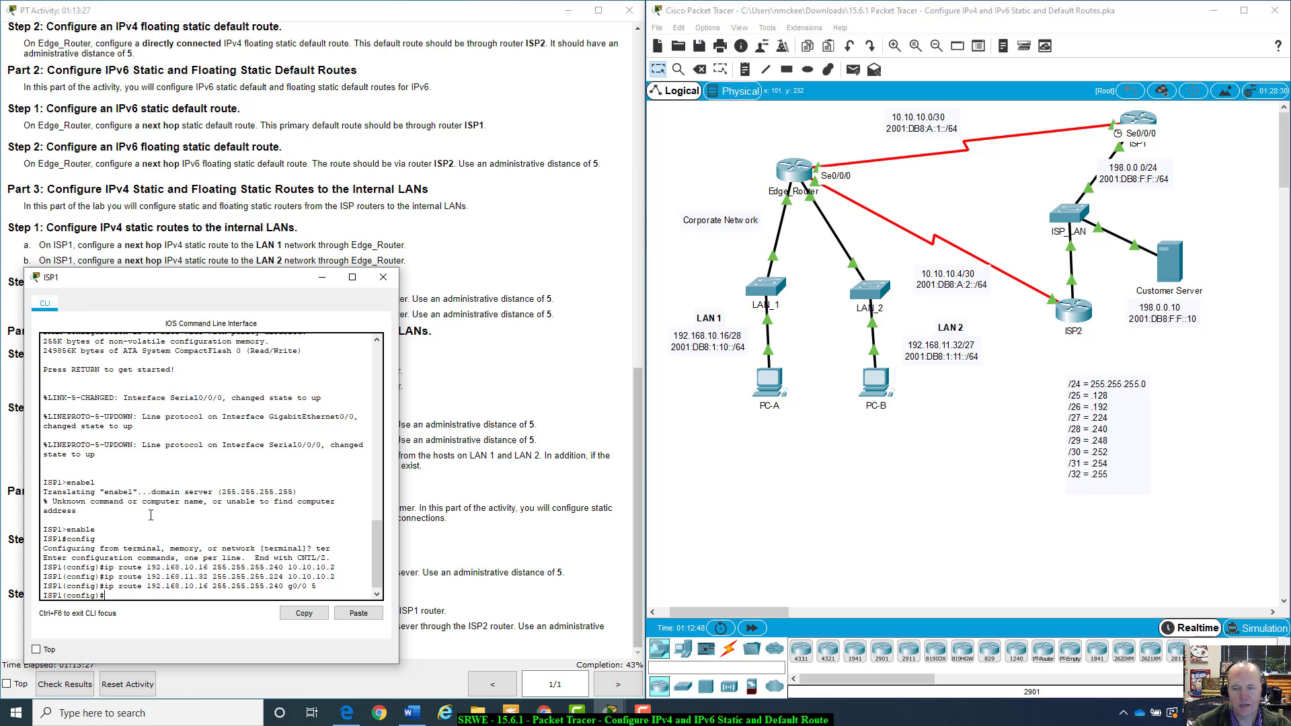
On ISP1, add a floating static route to 192.168.11.32 255.255.255.224 out g0/0 with administrative distance 5
key(Up)
key(Up)
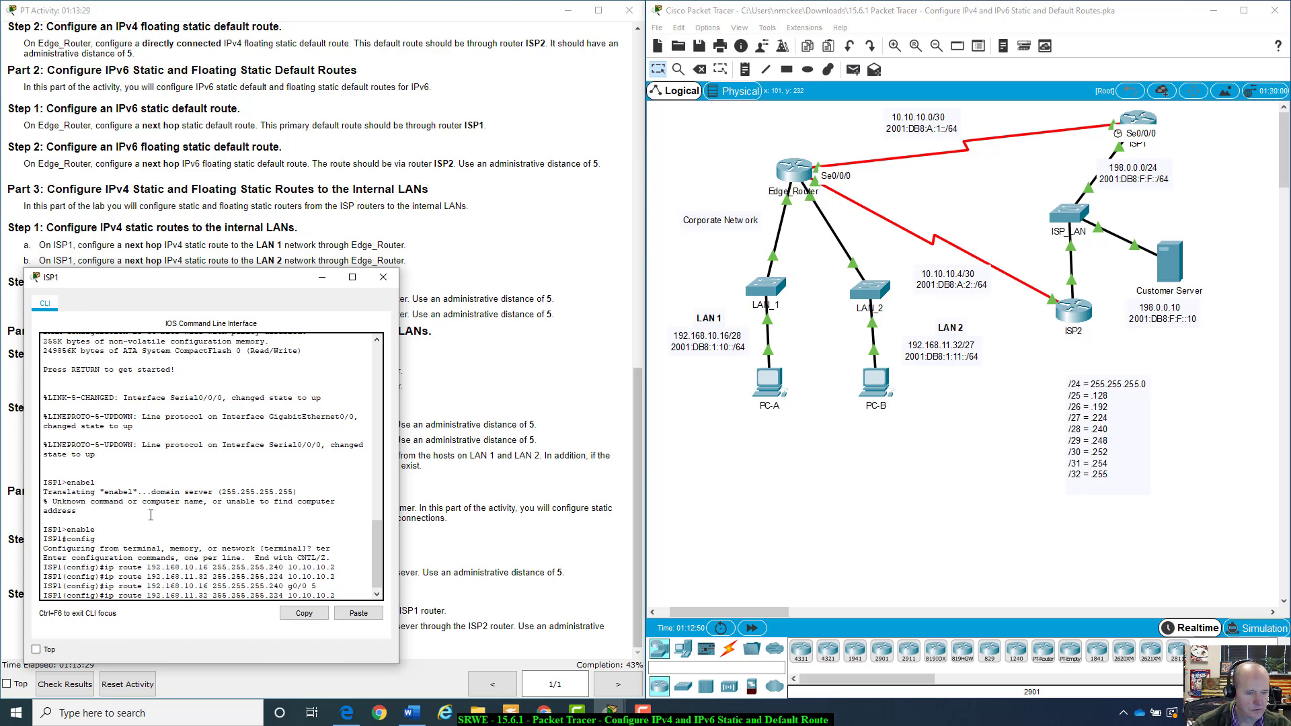
key(BackSpace)
key(BackSpace)
key(BackSpace)
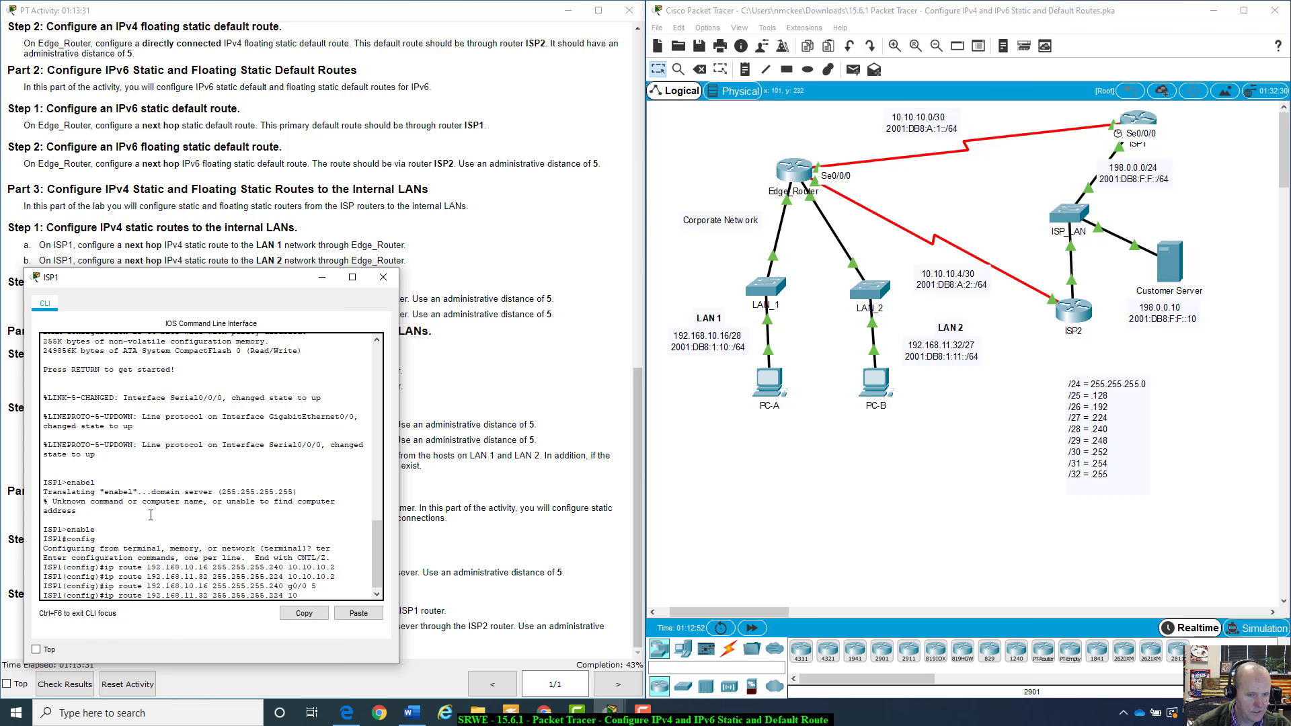
key(BackSpace)
key(BackSpace)
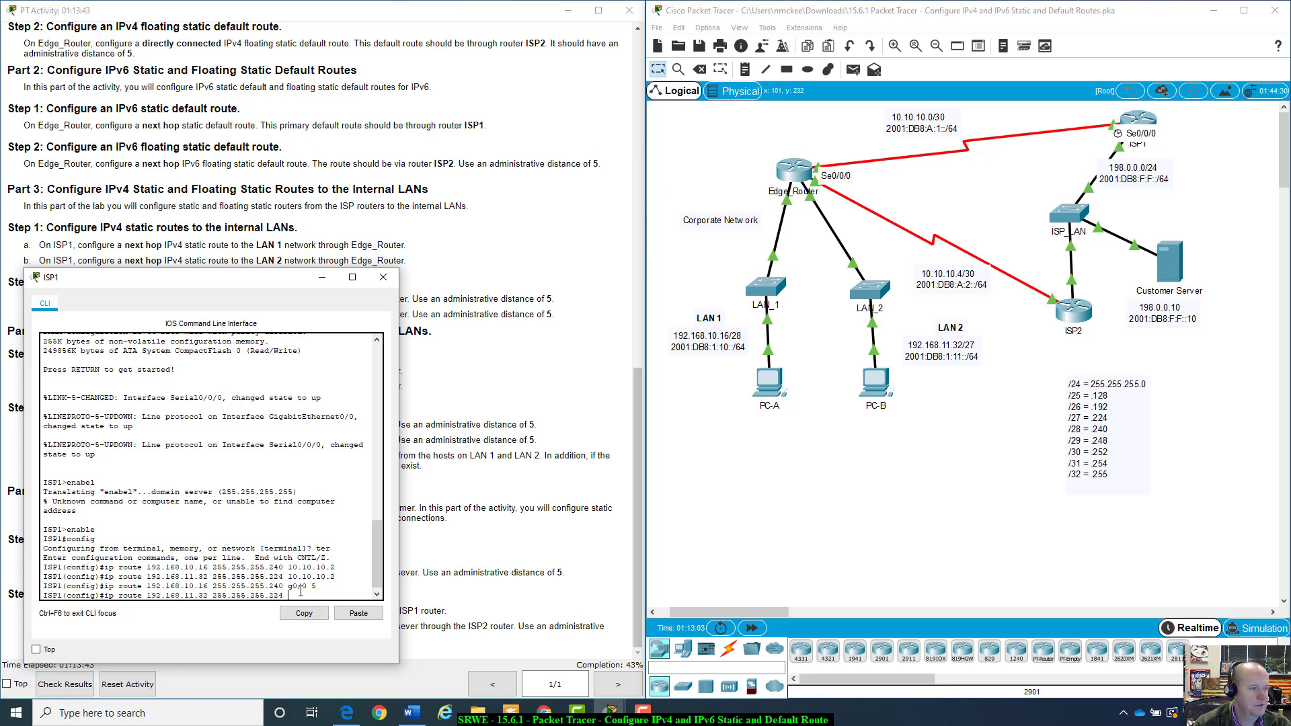
text(g0/0 )
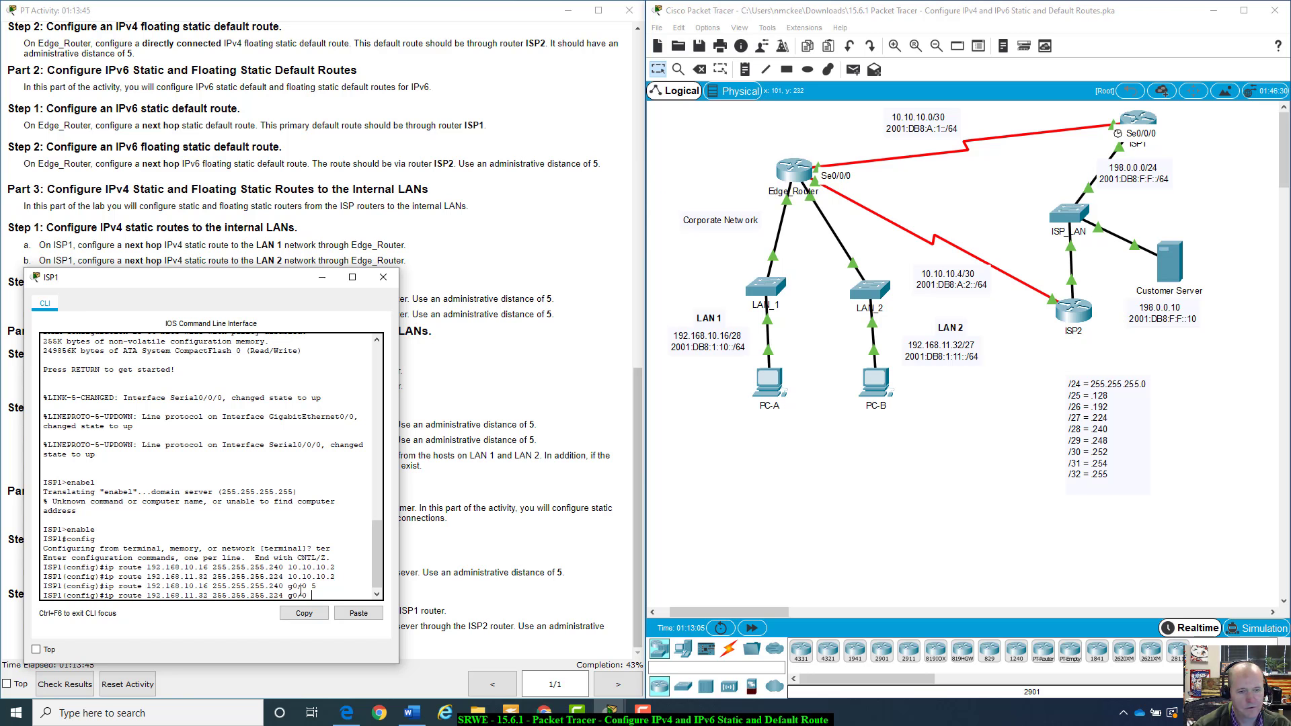
text(5)
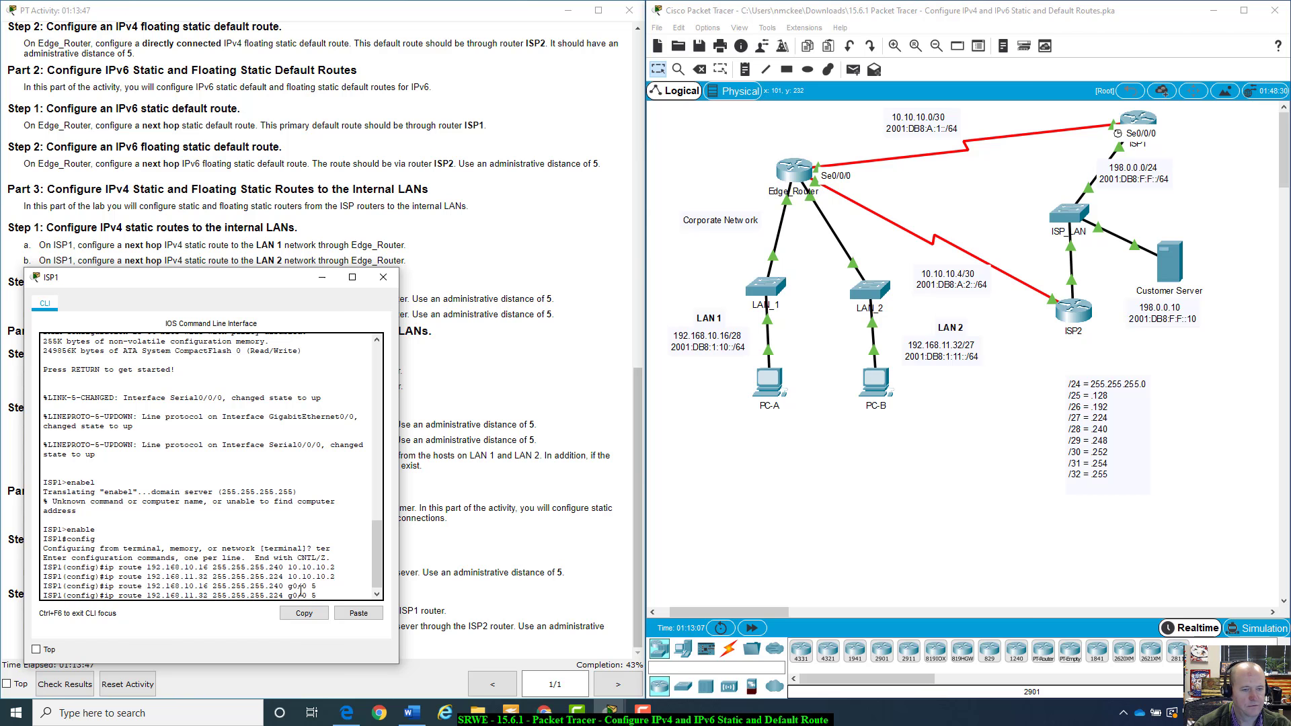
key(Return)
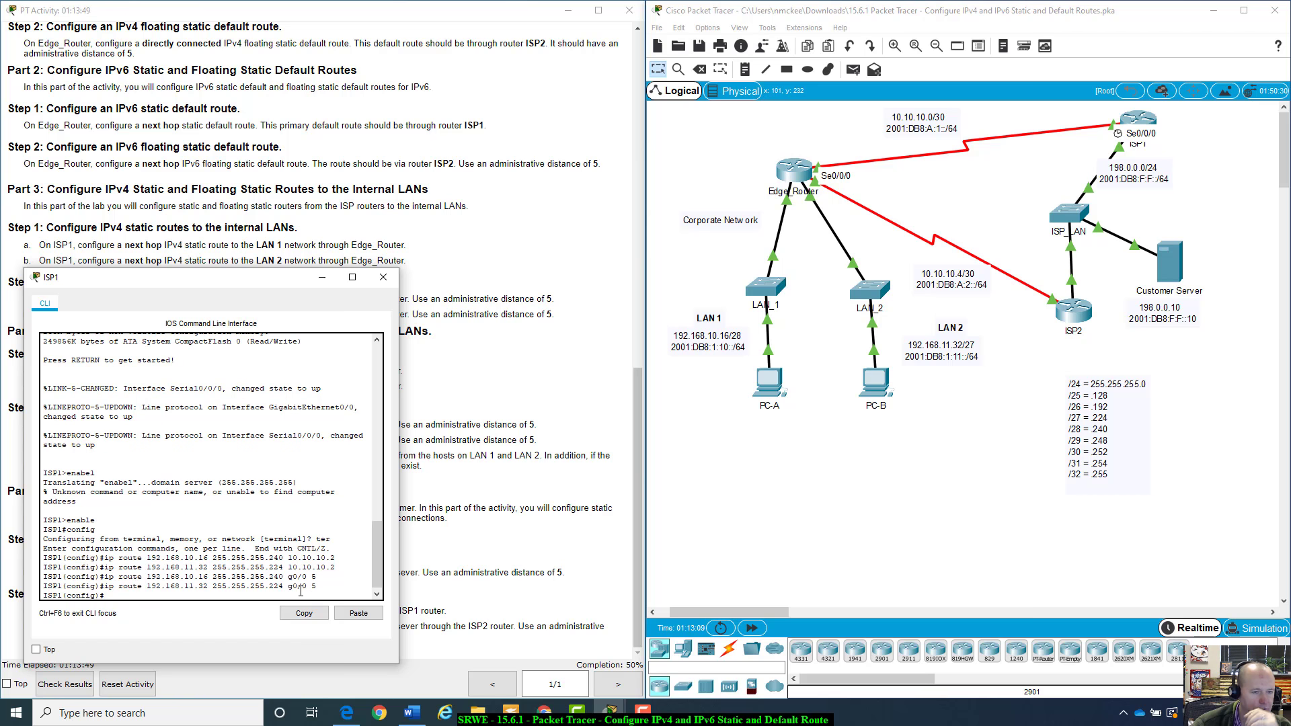
Read the Part 4 IPv6 route instructions and examine LAN 1's IPv6 prefix and Edge_Router's interface addresses in the topology
drag(281, 278, 279, 314)
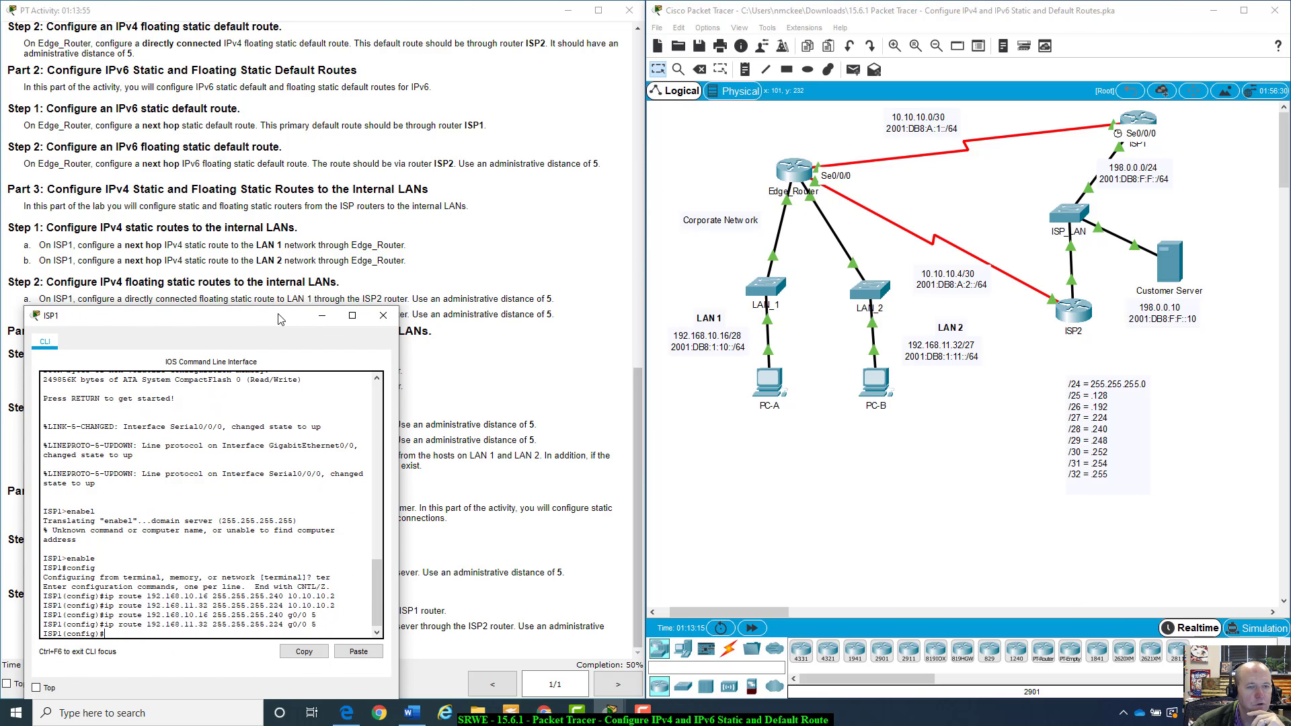
drag(280, 320, 283, 322)
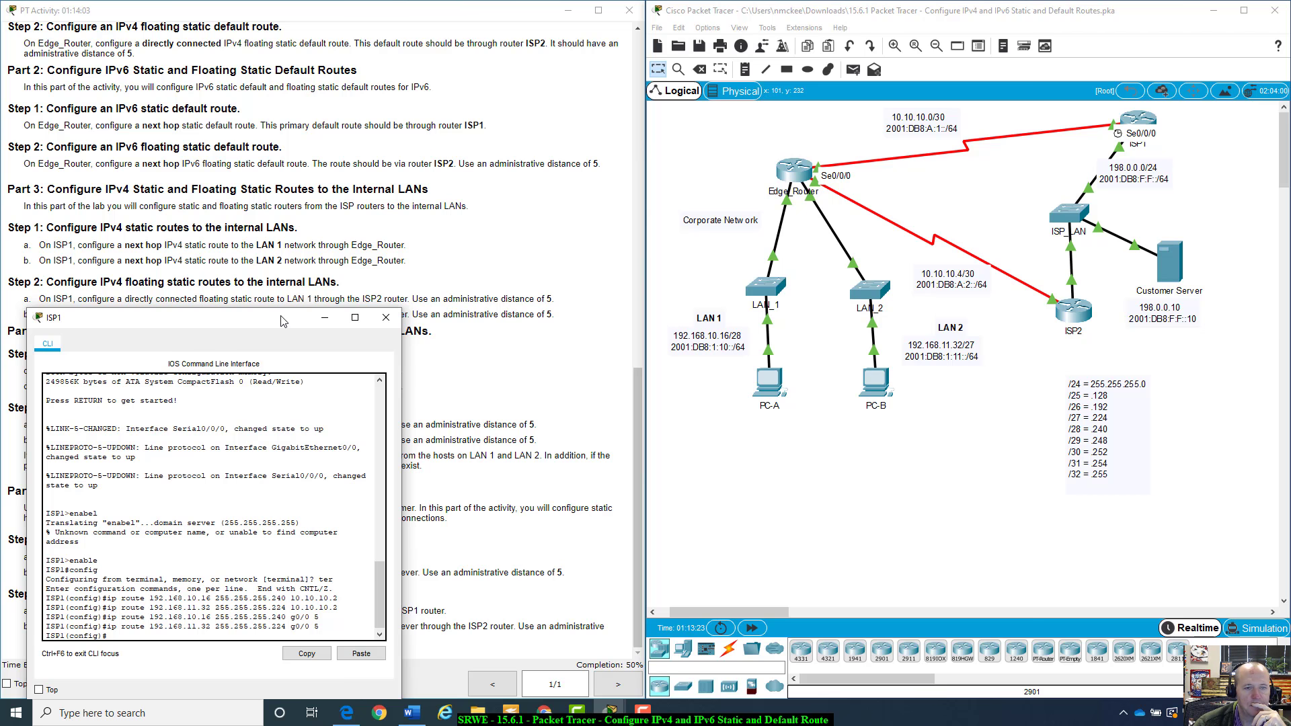
drag(283, 322, 467, 394)
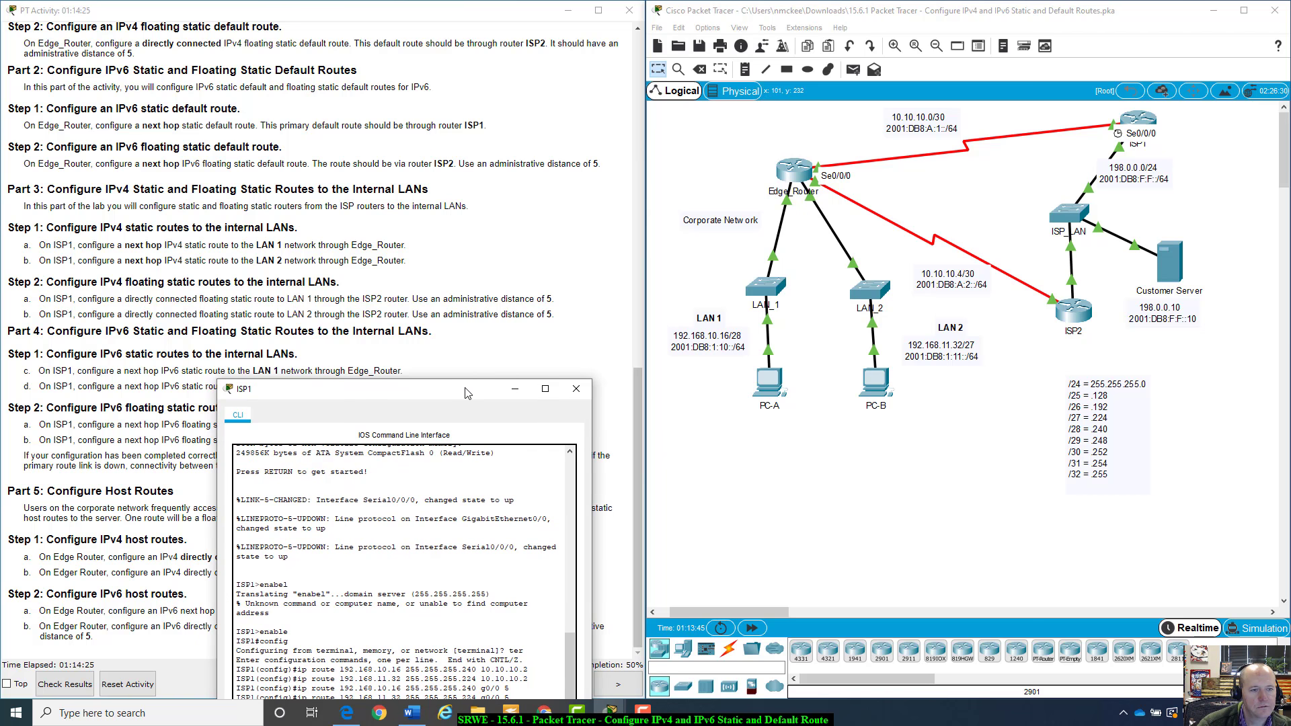
mouse_move(467, 393)
mouse_down()
mouse_move(699, 397)
mouse_move(867, 357)
mouse_move(794, 280)
mouse_move(727, 275)
mouse_move(568, 410)
mouse_move(475, 406)
mouse_up()
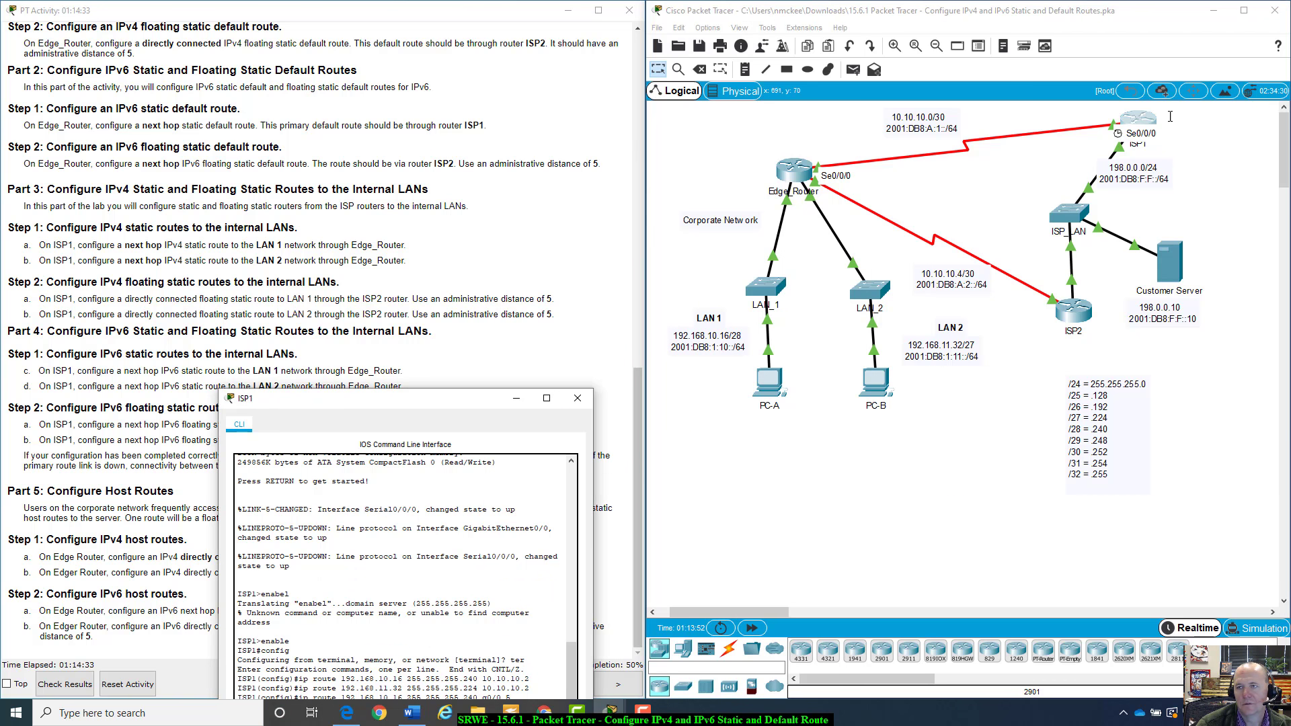
click(1152, 136)
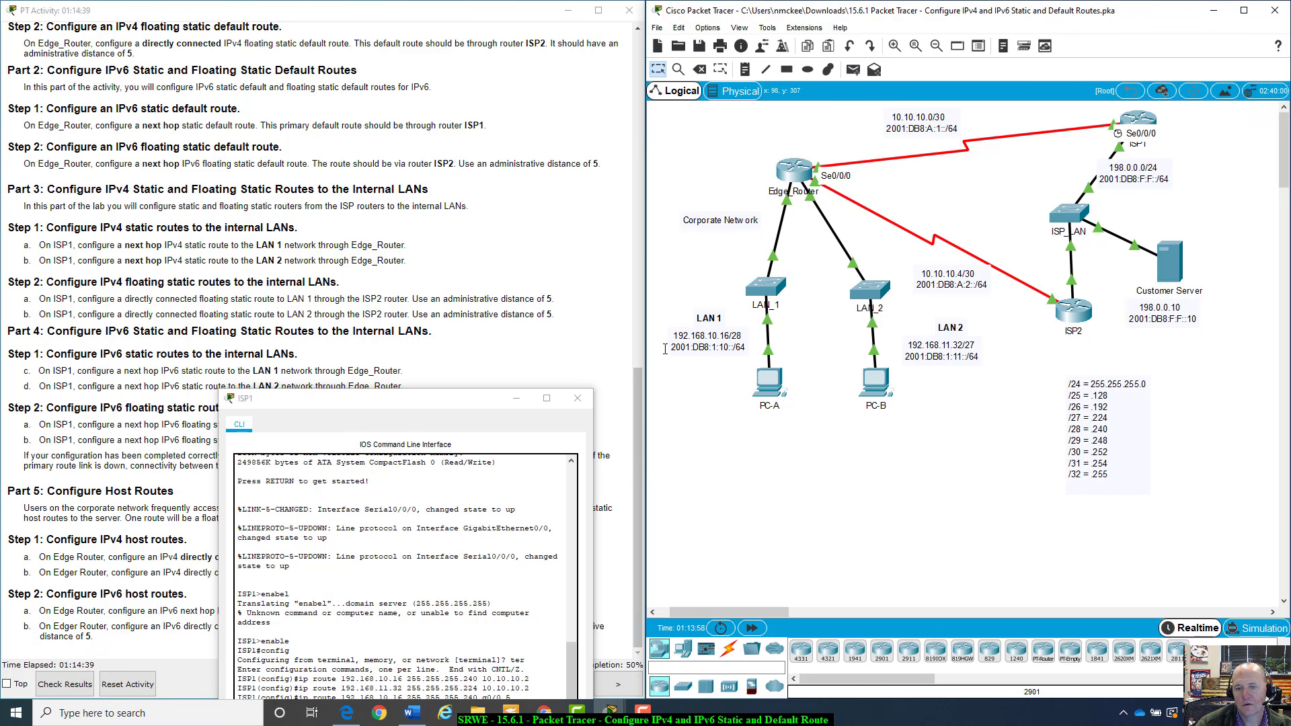
click(701, 348)
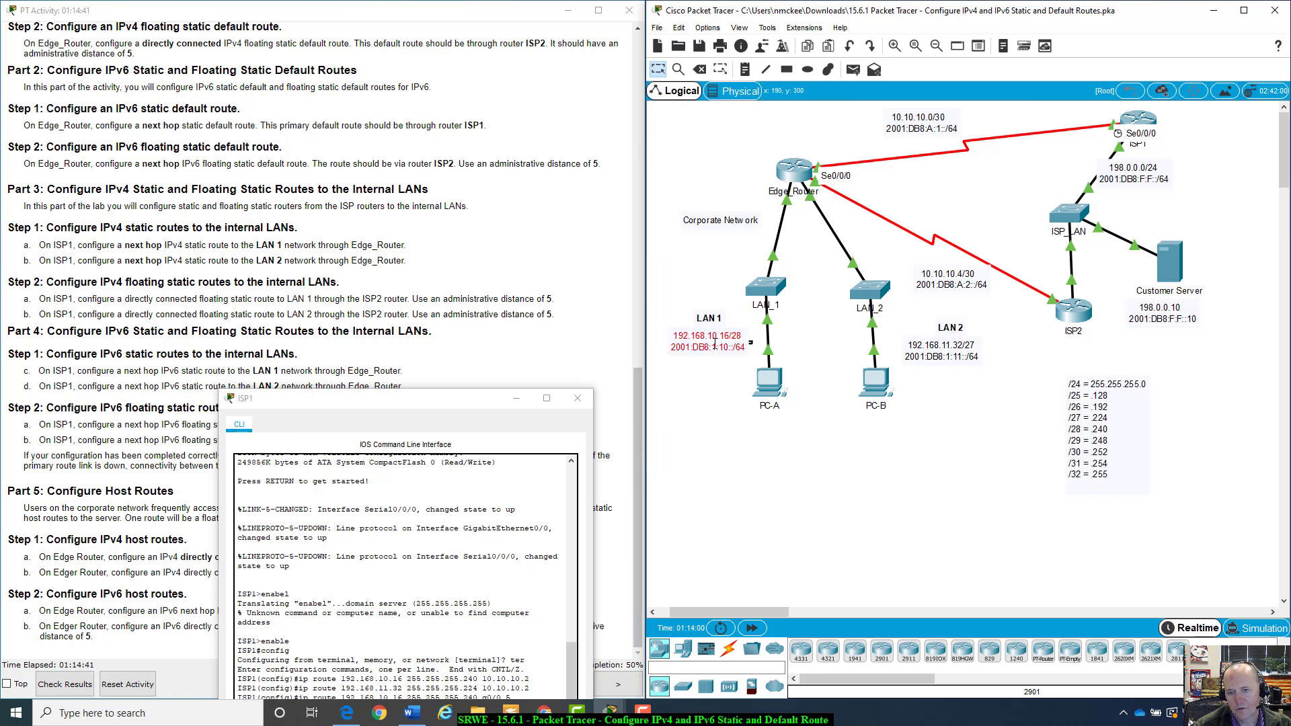
click(724, 368)
mouse_move(739, 345)
mouse_down()
mouse_move(715, 353)
mouse_move(745, 341)
mouse_up()
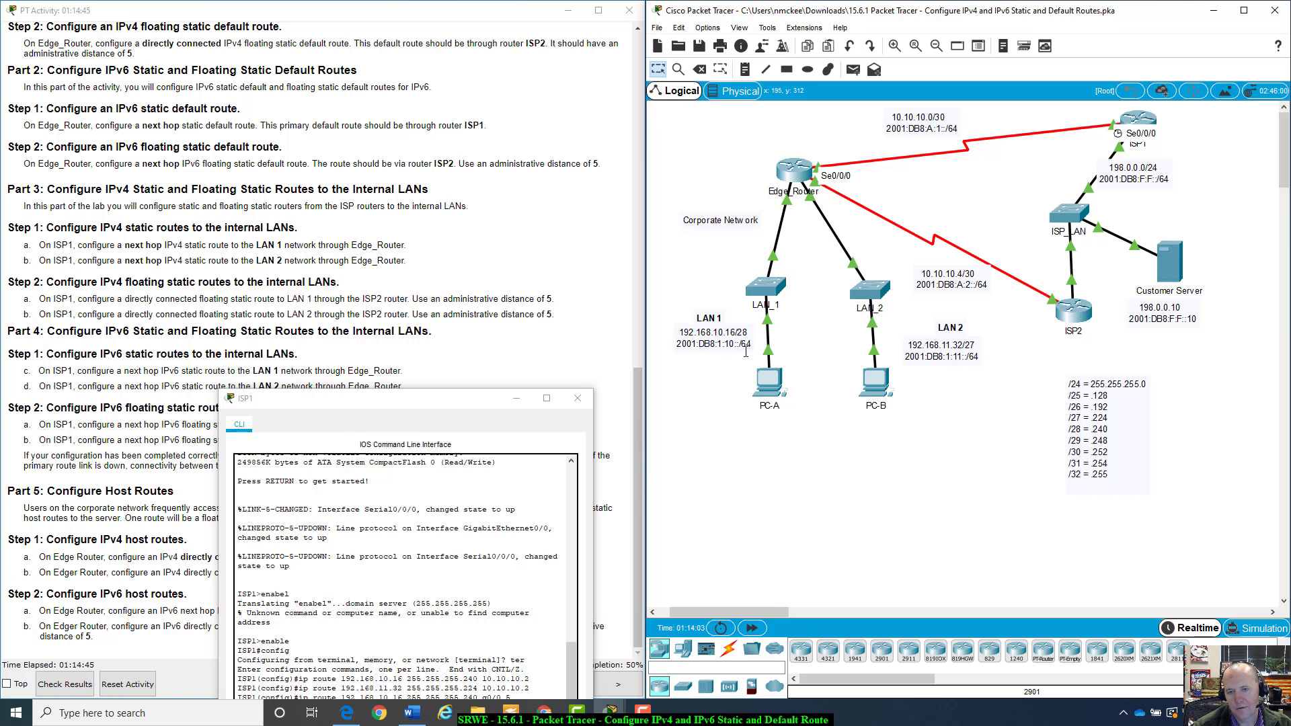
double_click(748, 345)
click(751, 358)
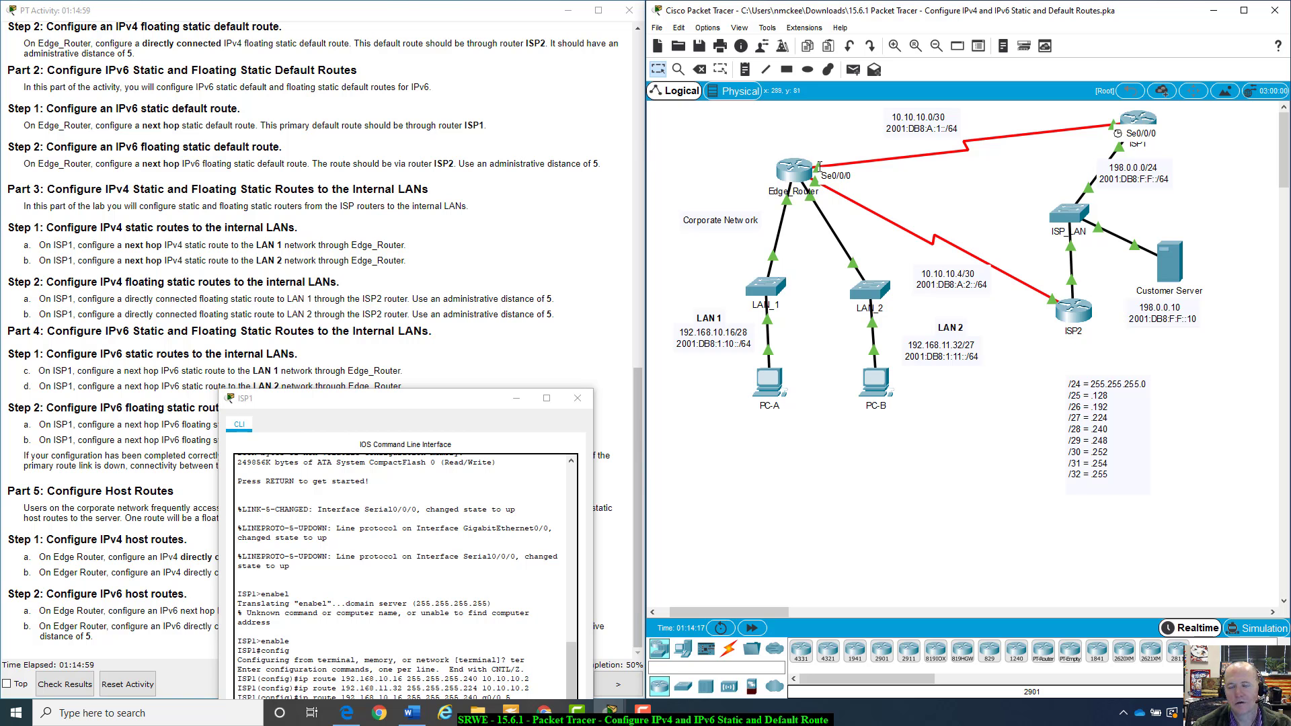
mouse_move(800, 173)
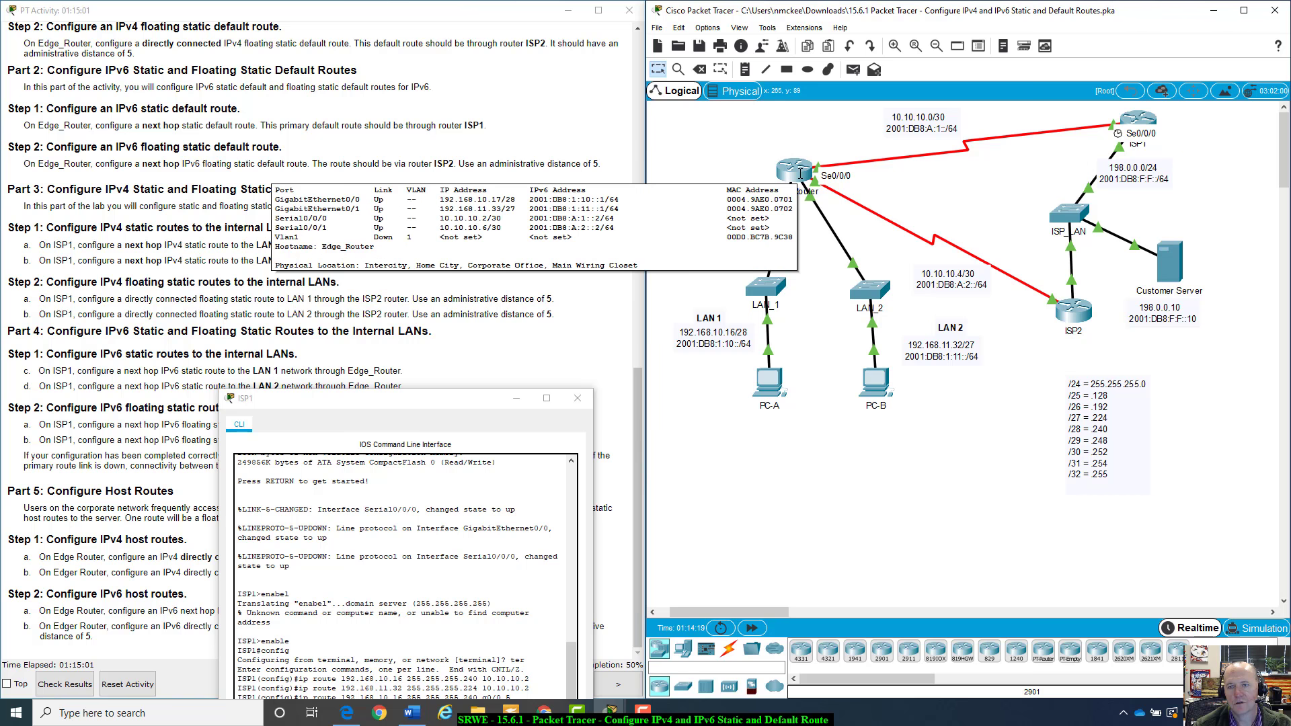
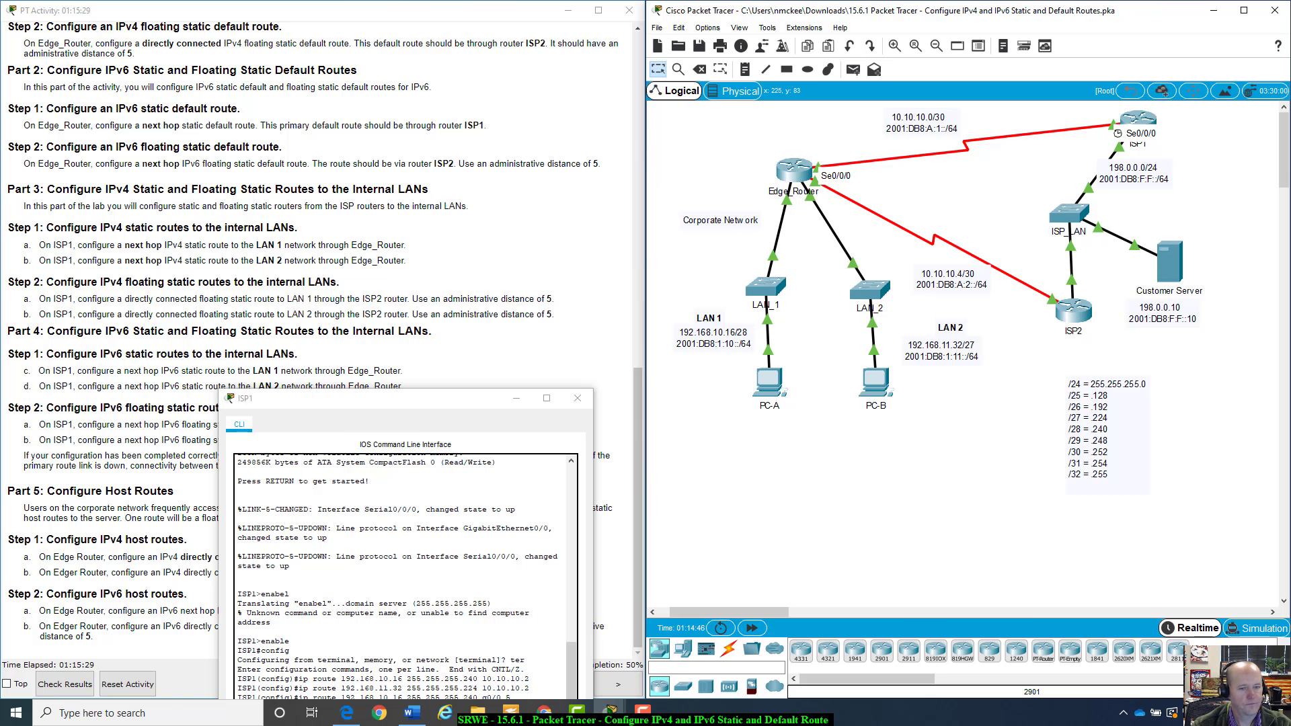
On ISP1, add an IPv6 static route to 2001:db8:1:10::/64 via next hop 2001:db8:a:1::2, Edge_Router's S0/0/0 address from the addressing table
drag(488, 402, 513, 182)
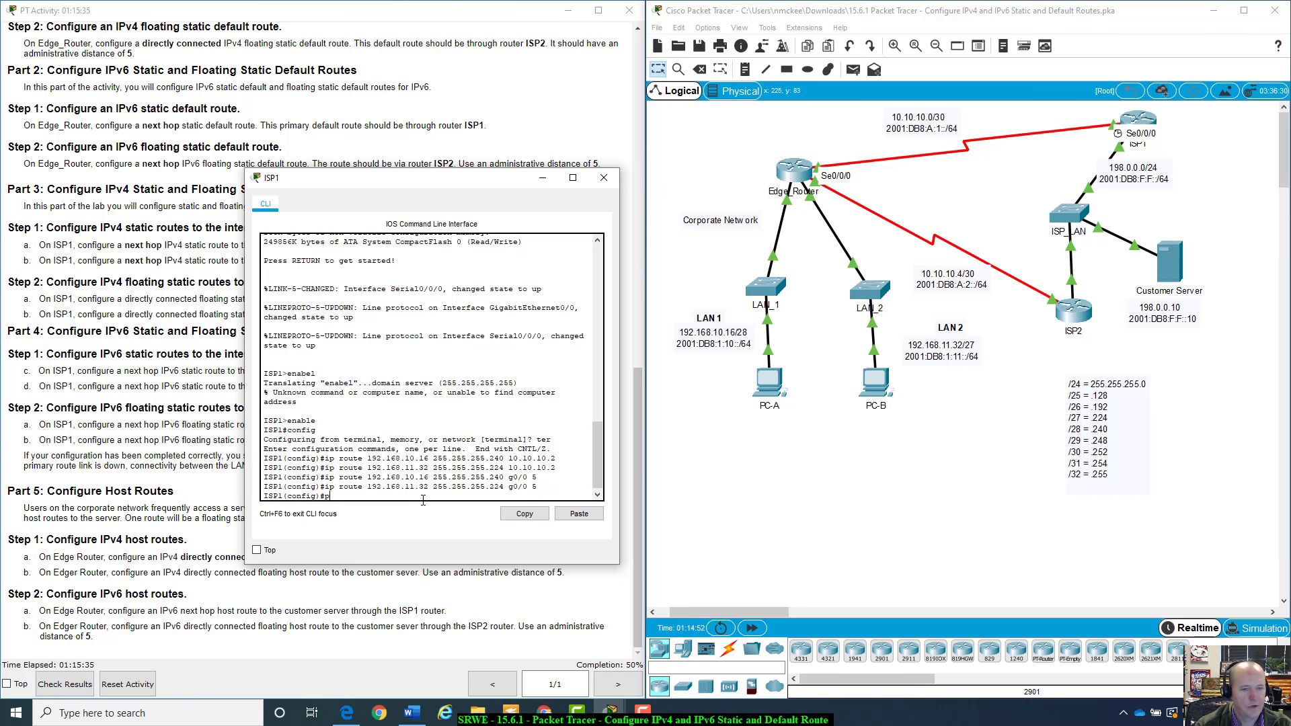
text(i)
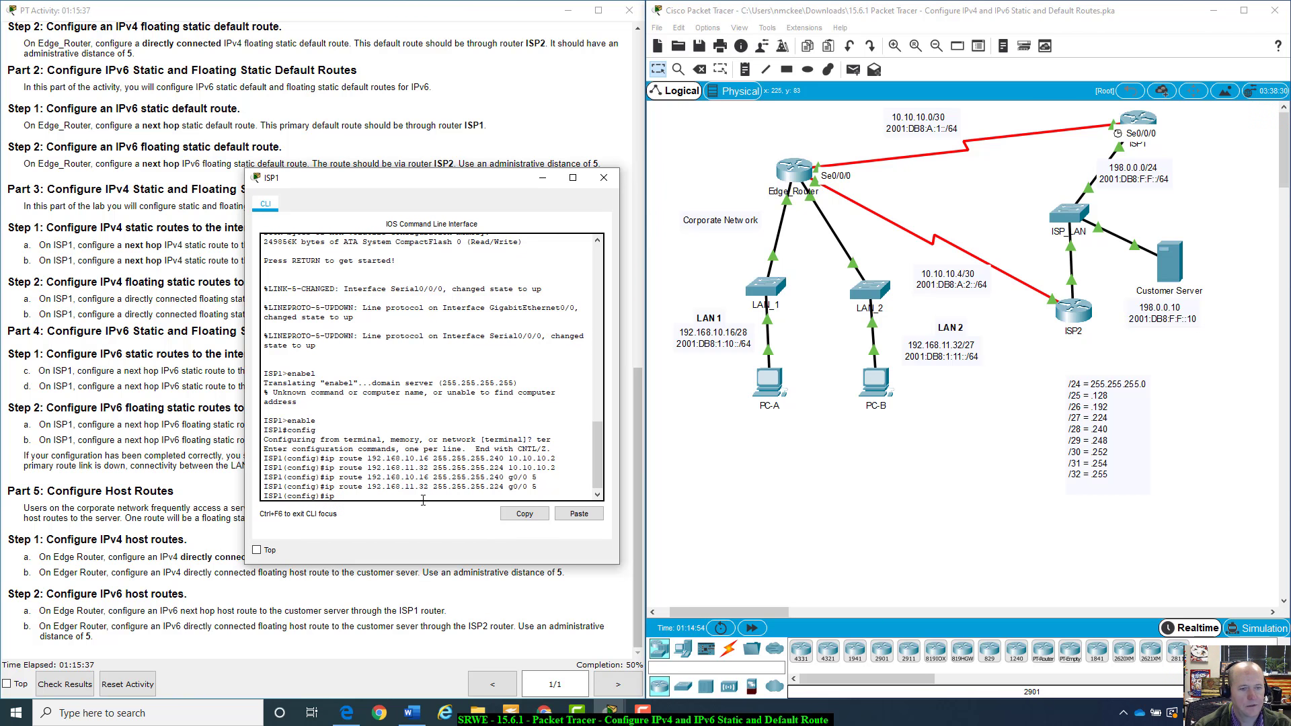
text(pv6)
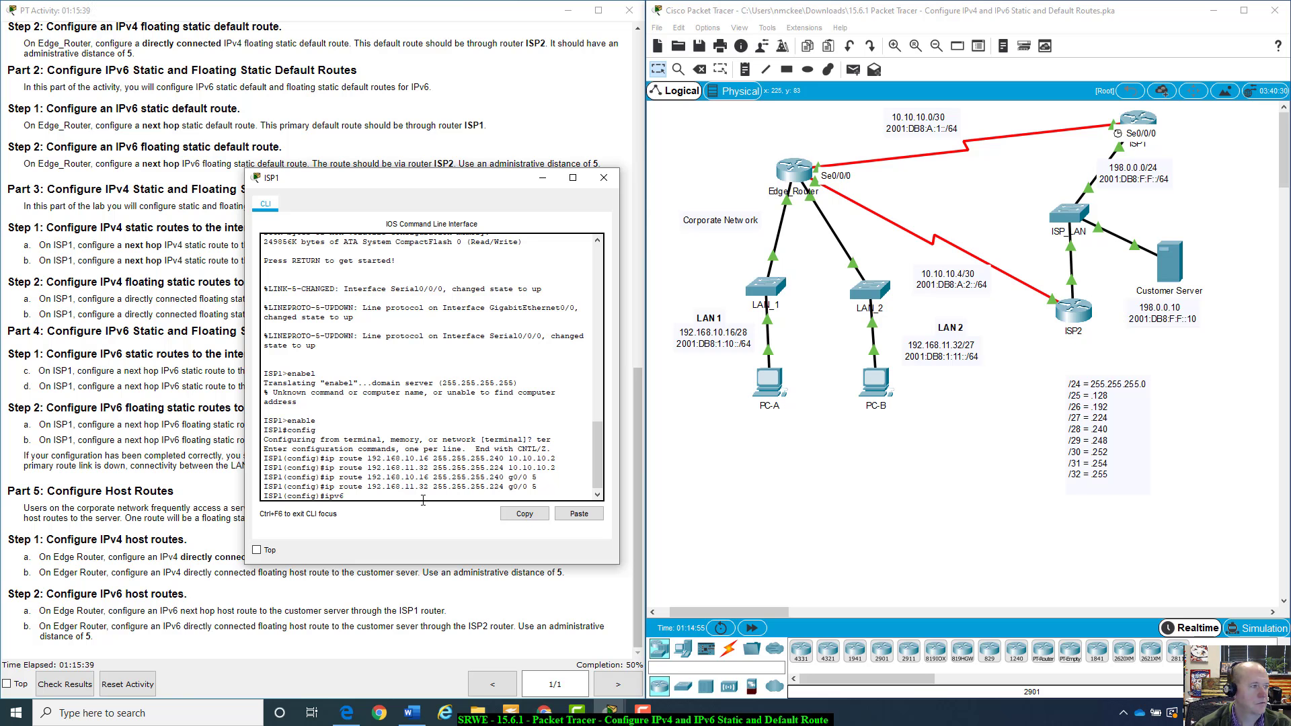
text( route )
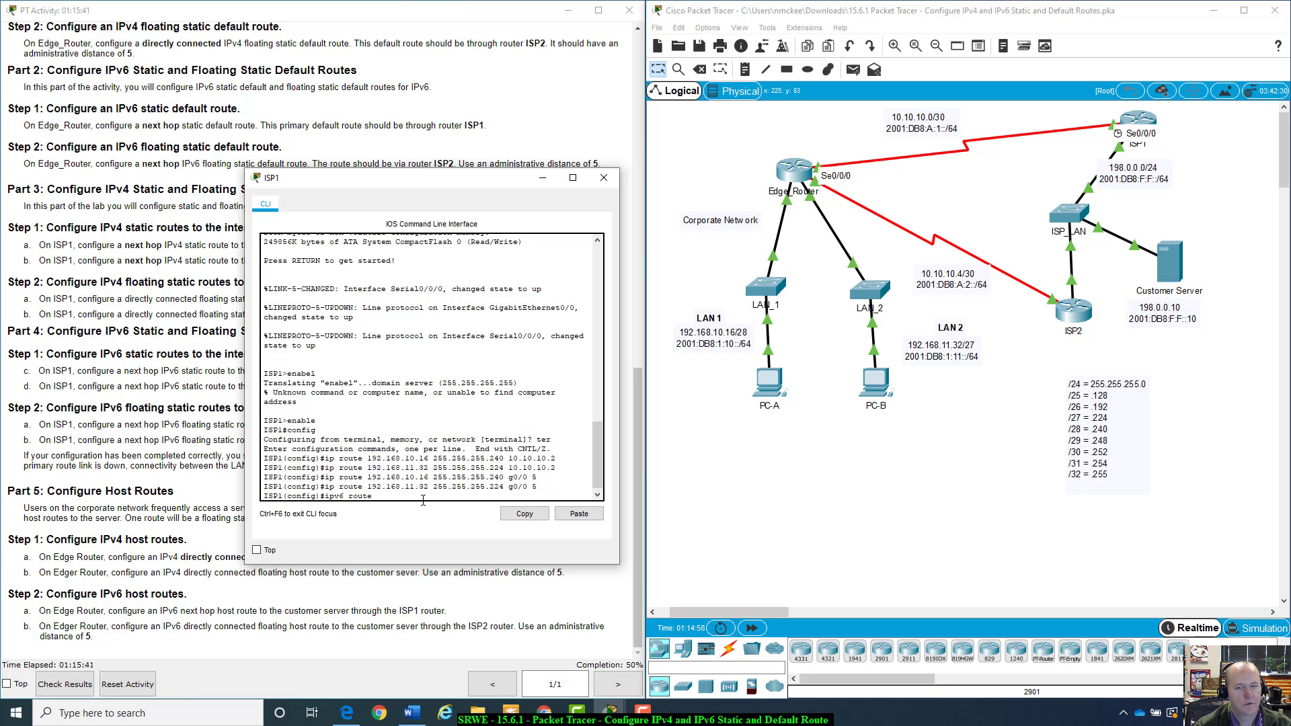
text(2001:db8:1:)
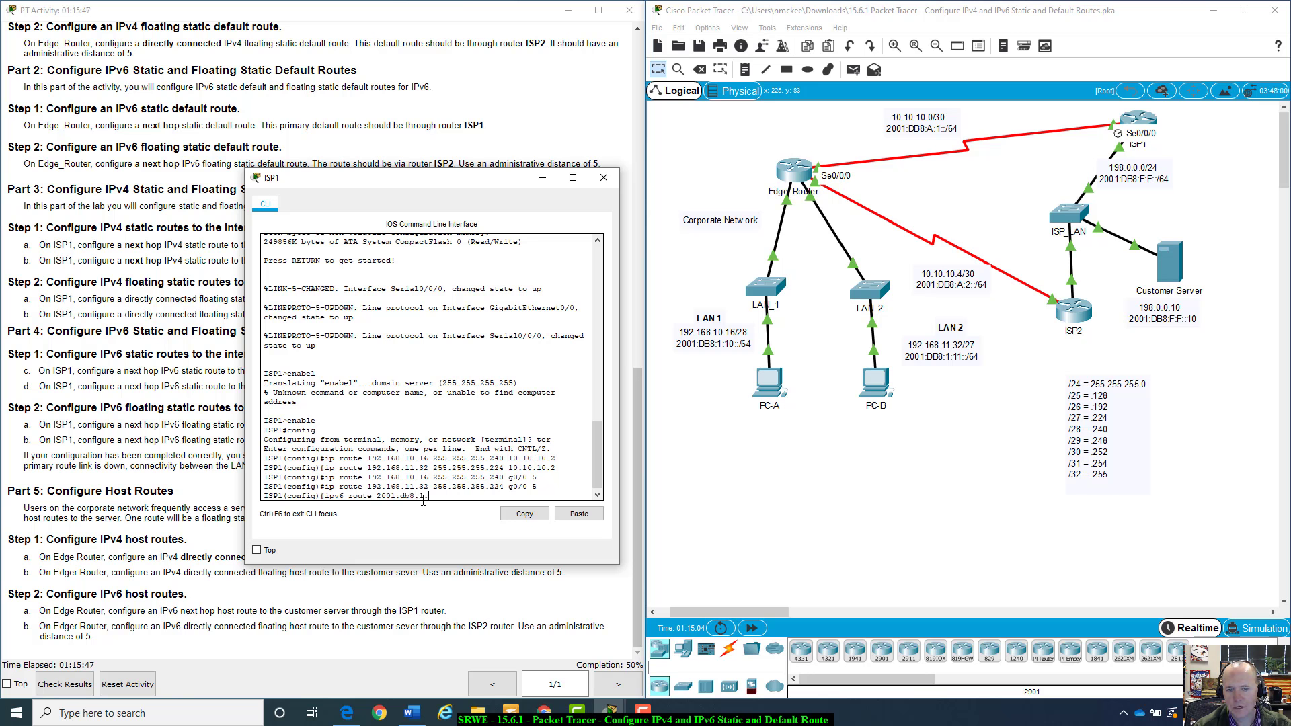
text(10)
key(BackSpace)
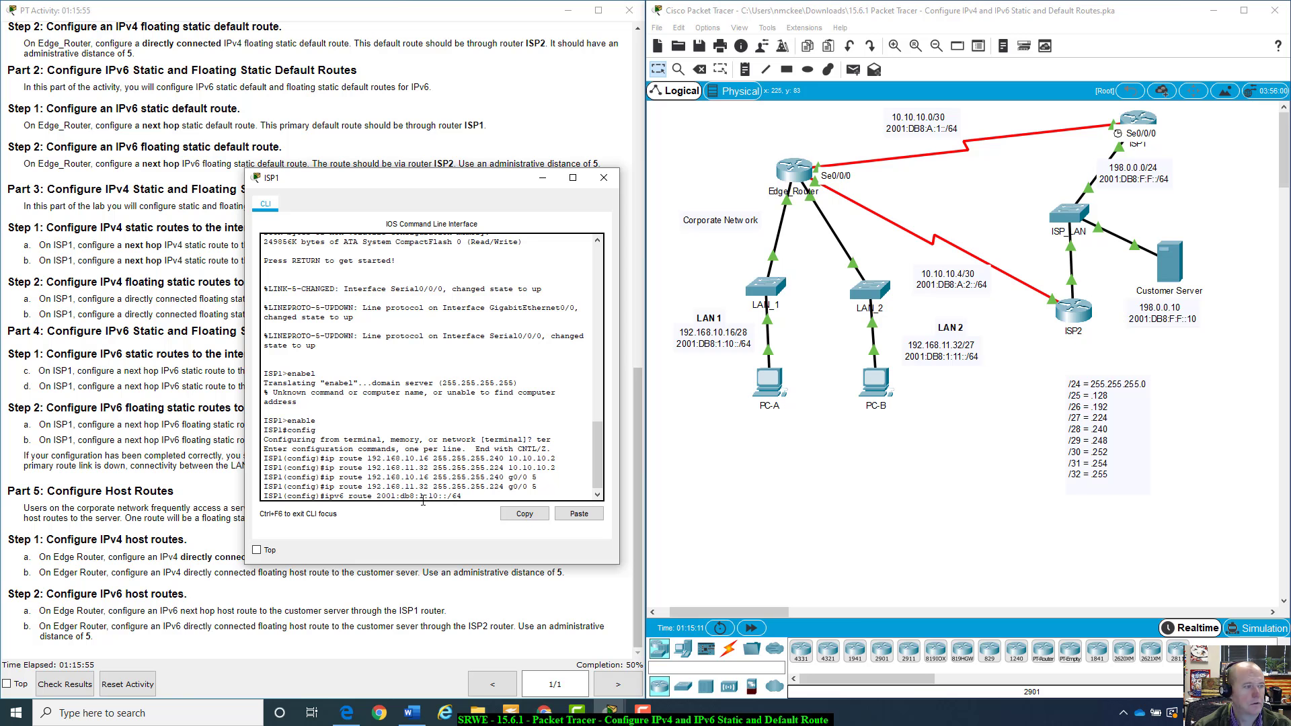
text(2001)
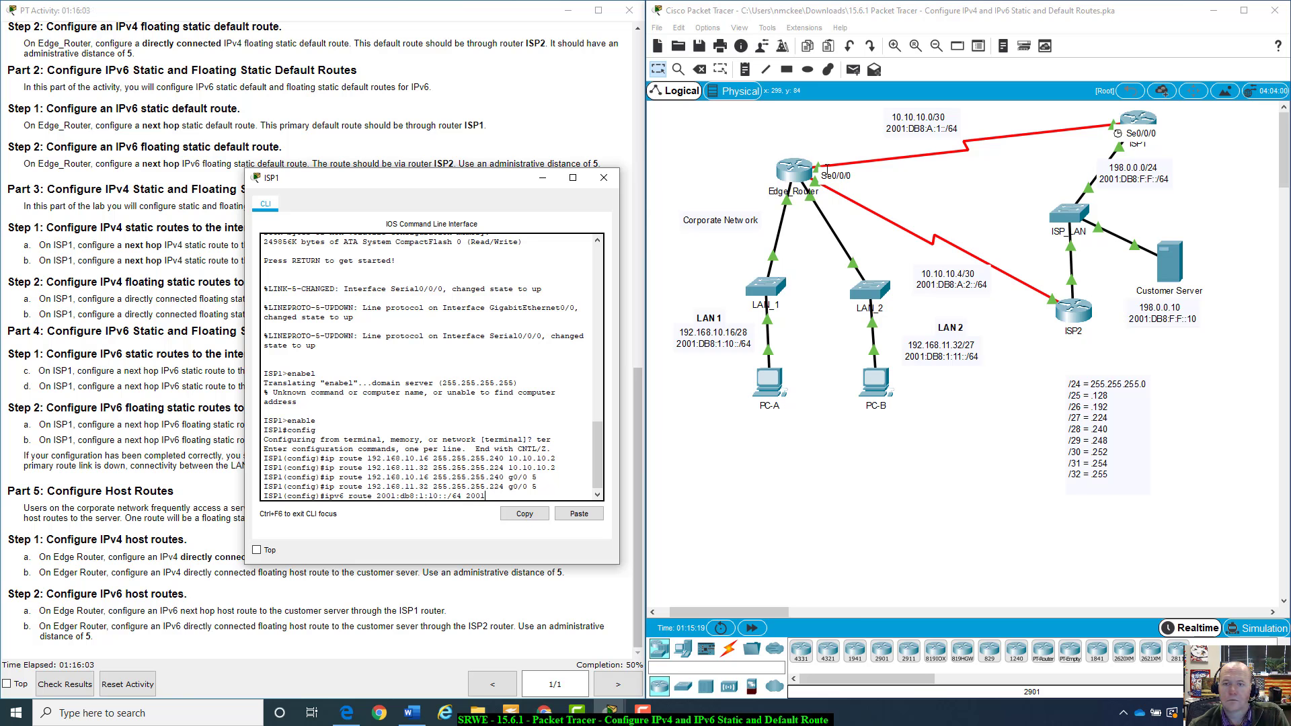
click(827, 139)
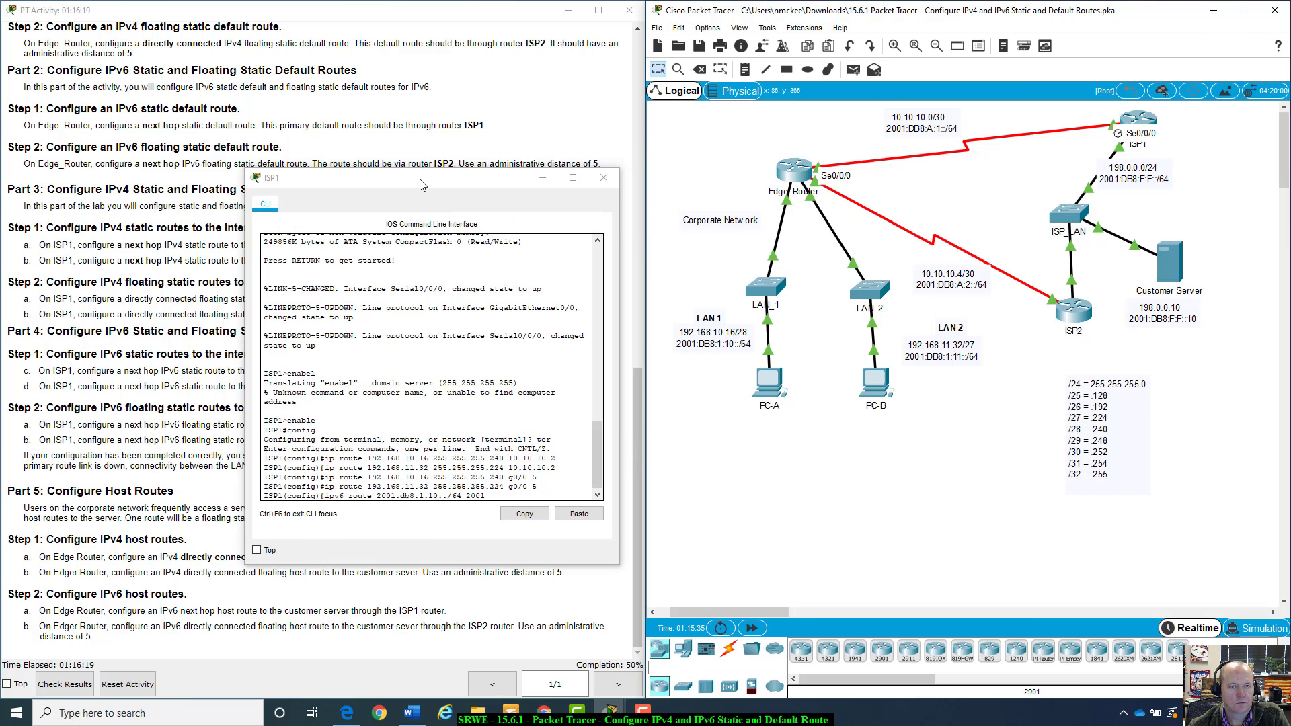
drag(424, 178, 902, 176)
drag(638, 443, 636, 115)
drag(914, 178, 316, 146)
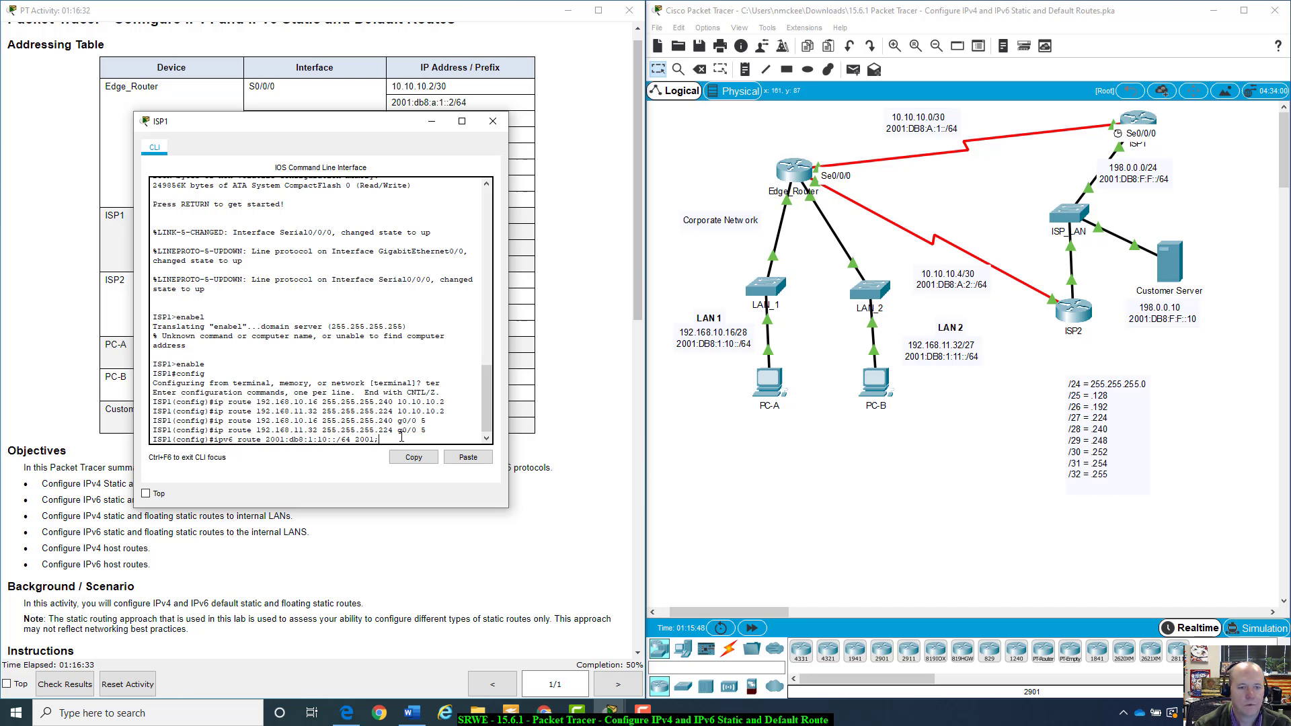
text(:db8)
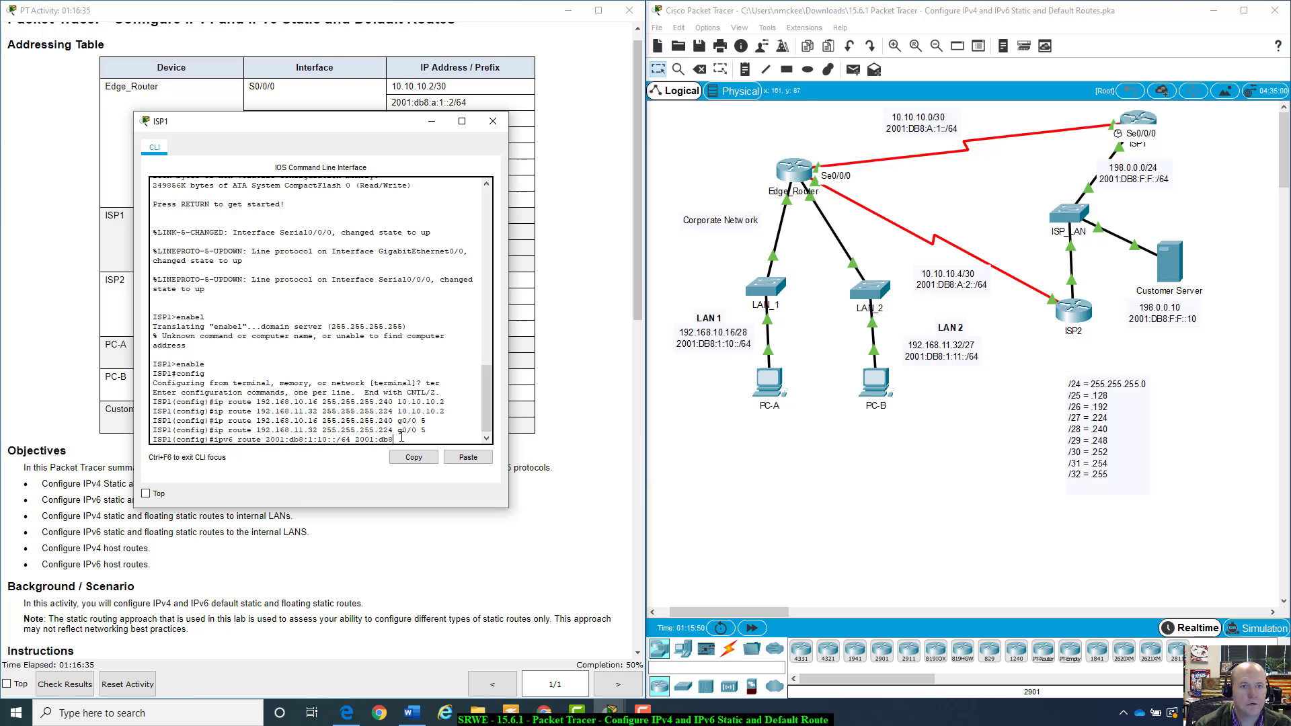
text(:)
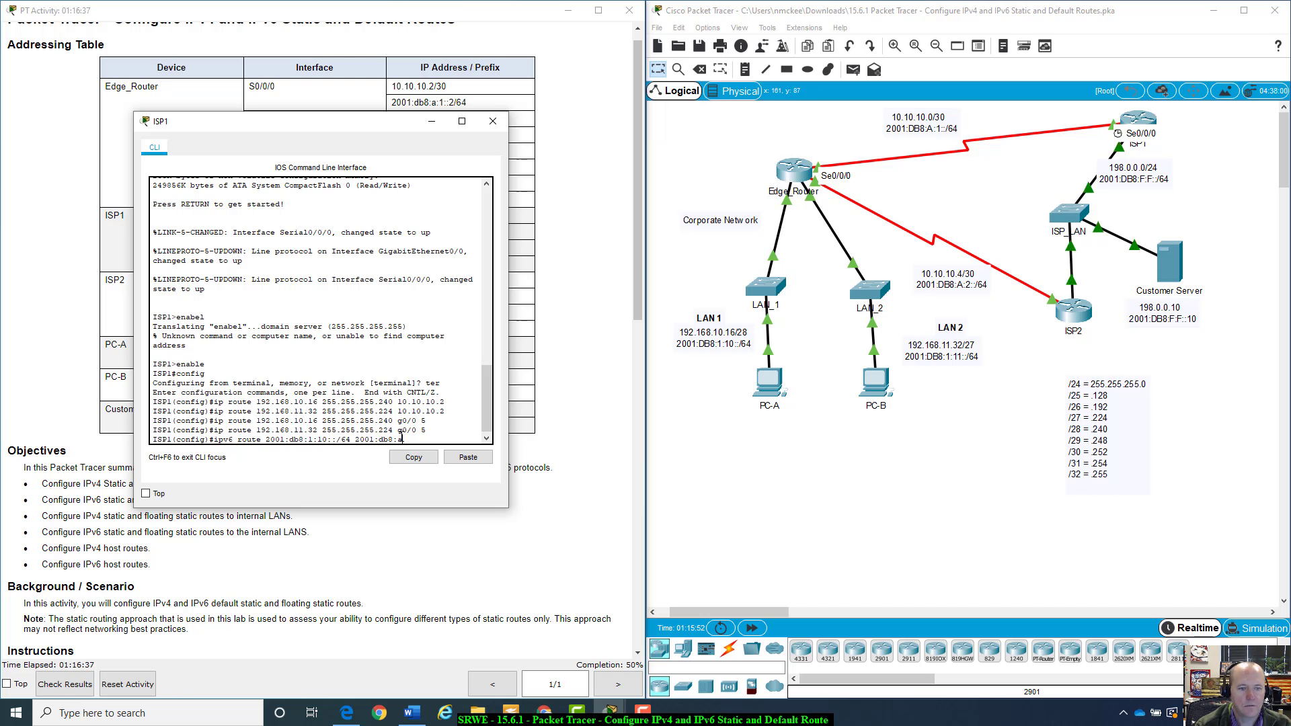
text(a:1::2)
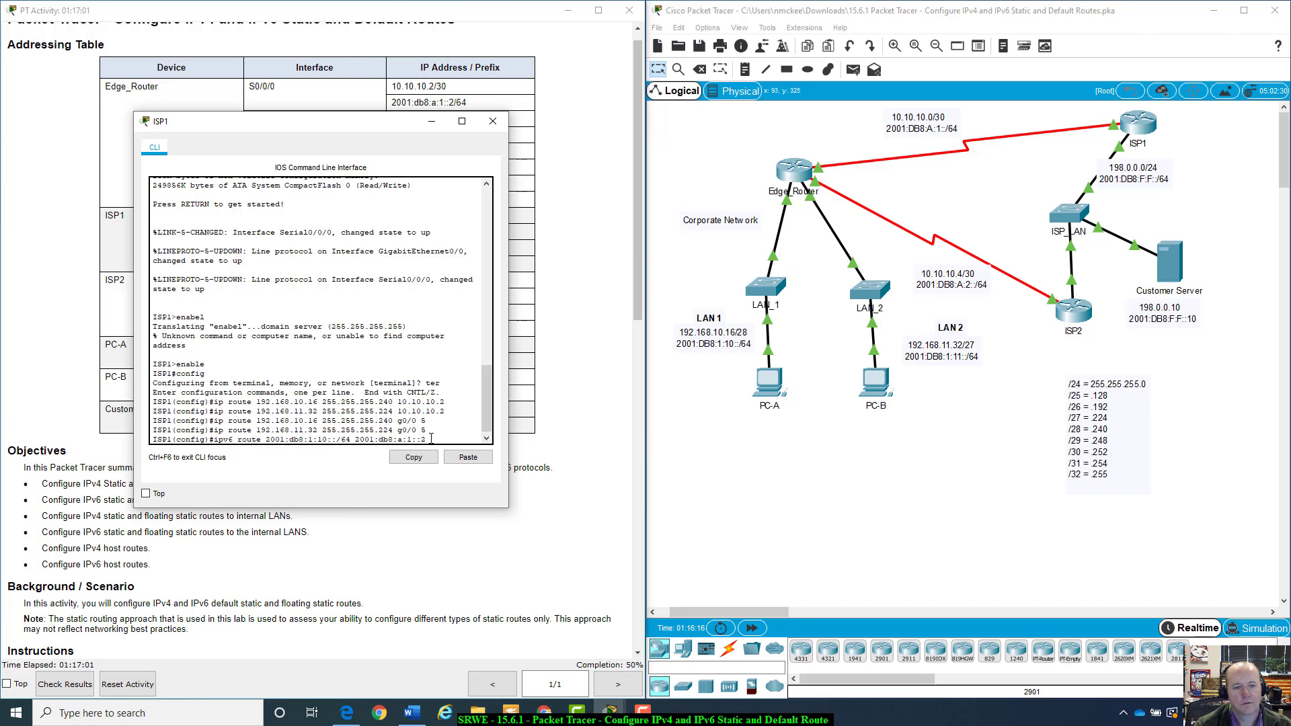
key(Return)
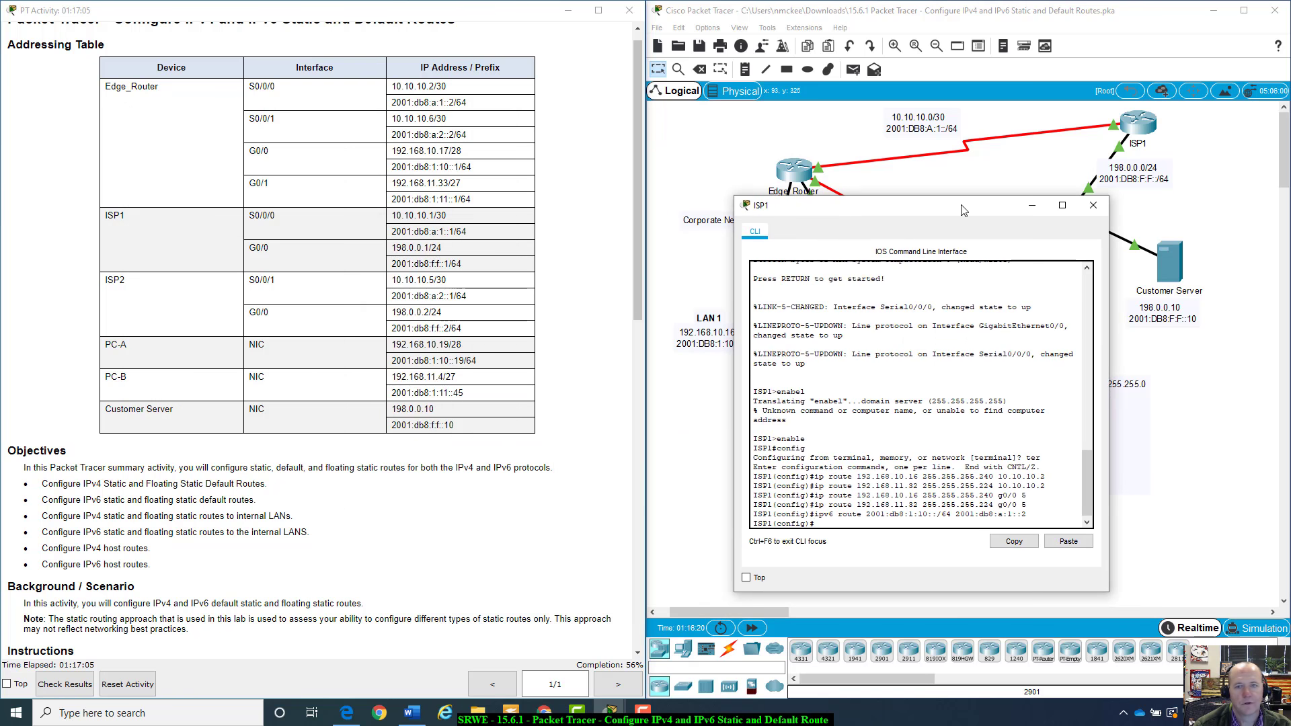
On ISP1, add an IPv6 static route to 2001:db8:1:11::/64 via next hop 2001:db8:a:1::2 by editing the previous command
drag(361, 123, 963, 206)
click(640, 515)
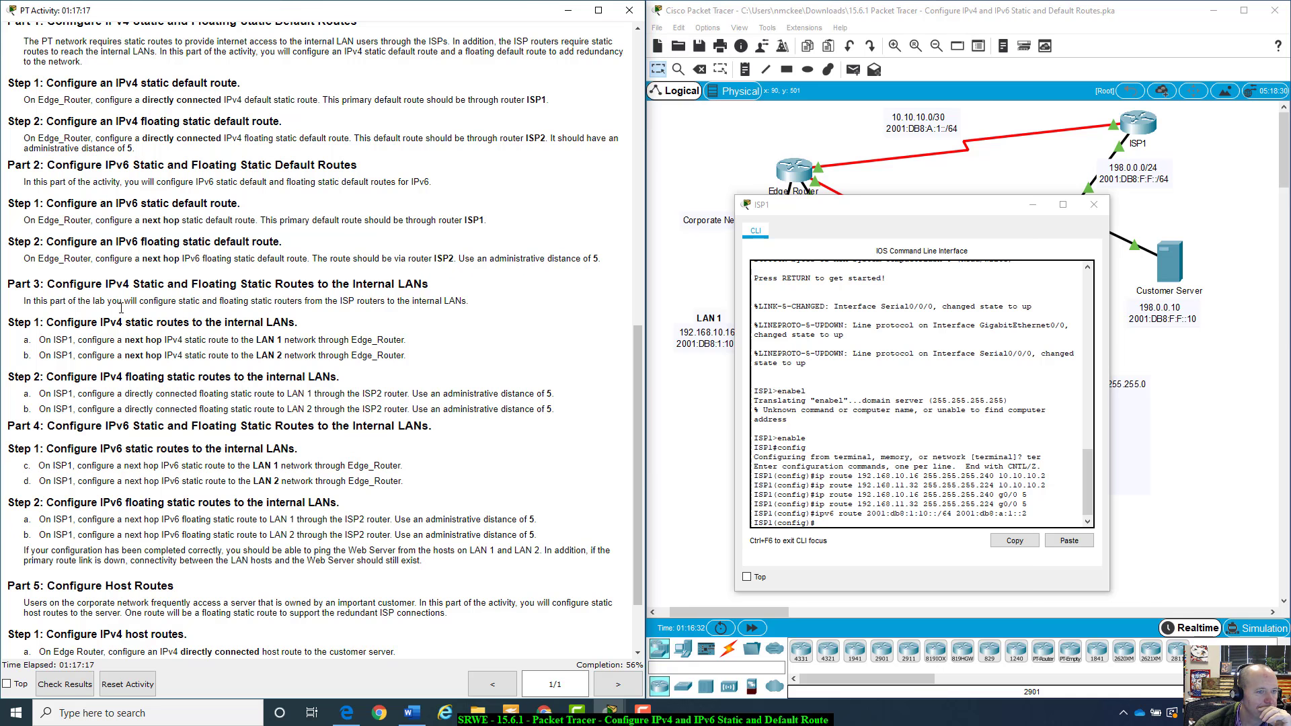
scroll(121, 308, down, 3)
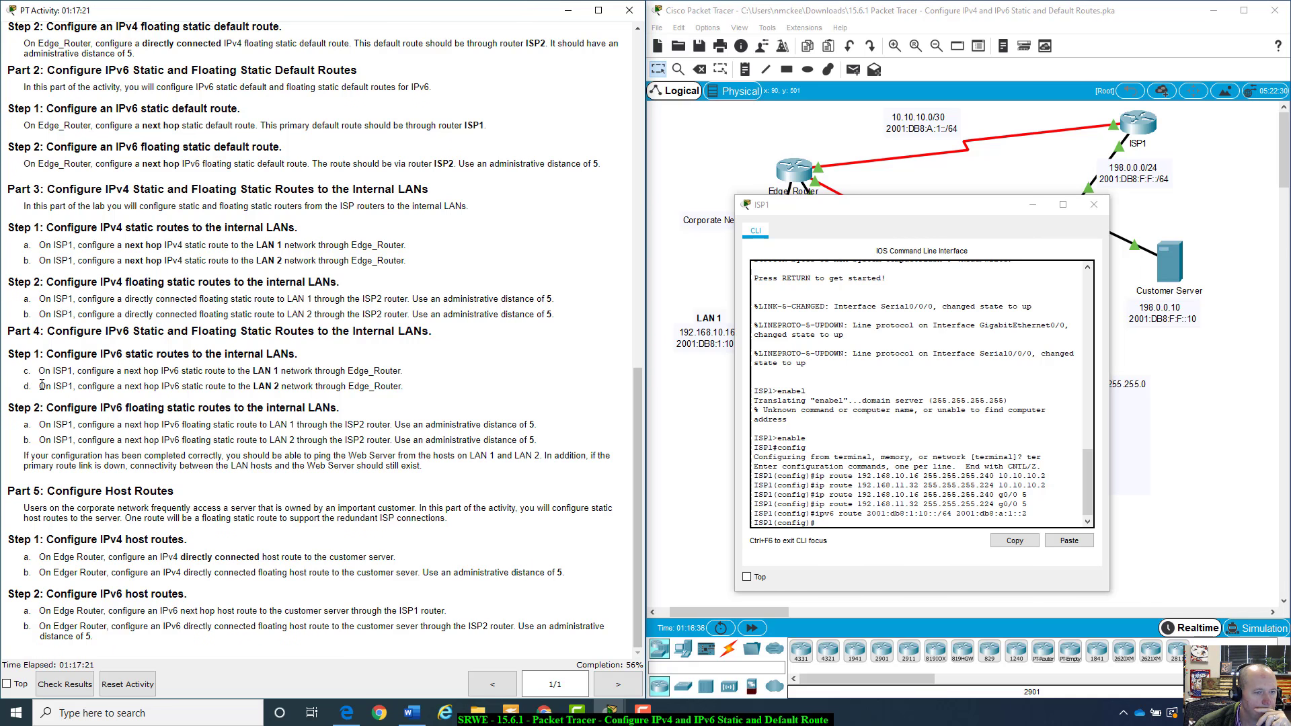
drag(42, 385, 413, 384)
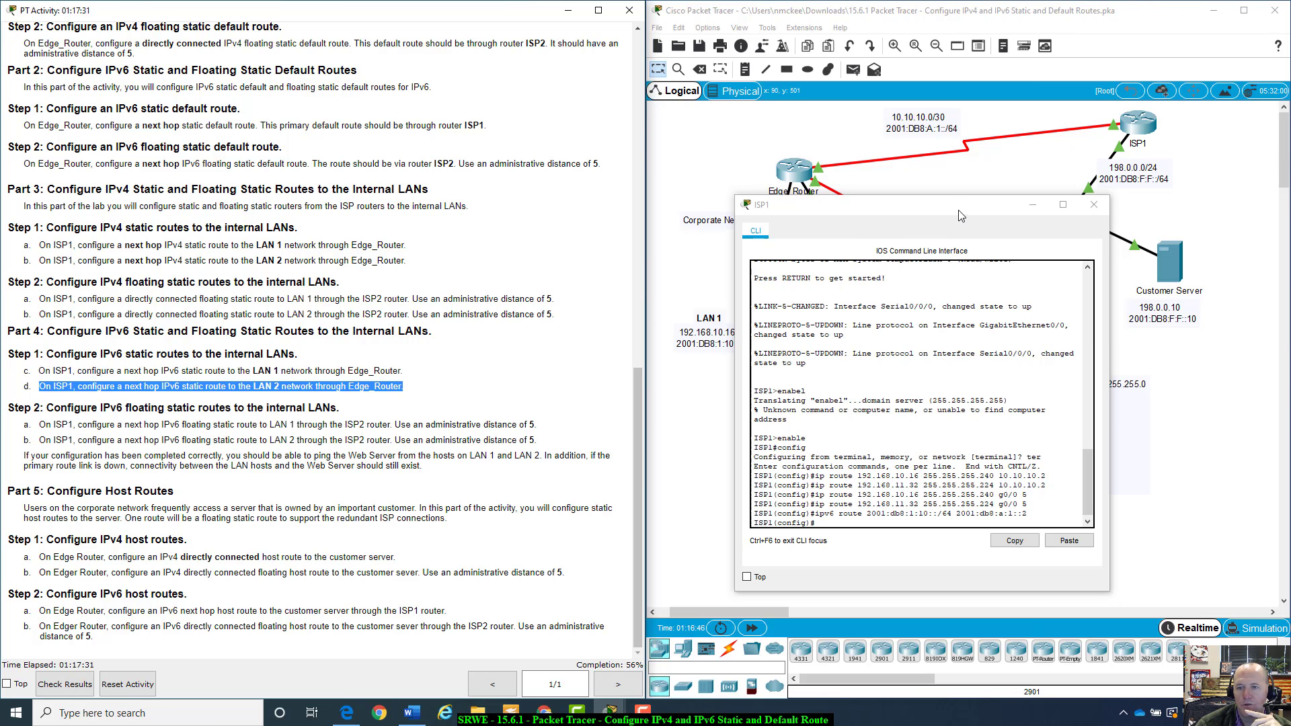
drag(958, 220, 752, 253)
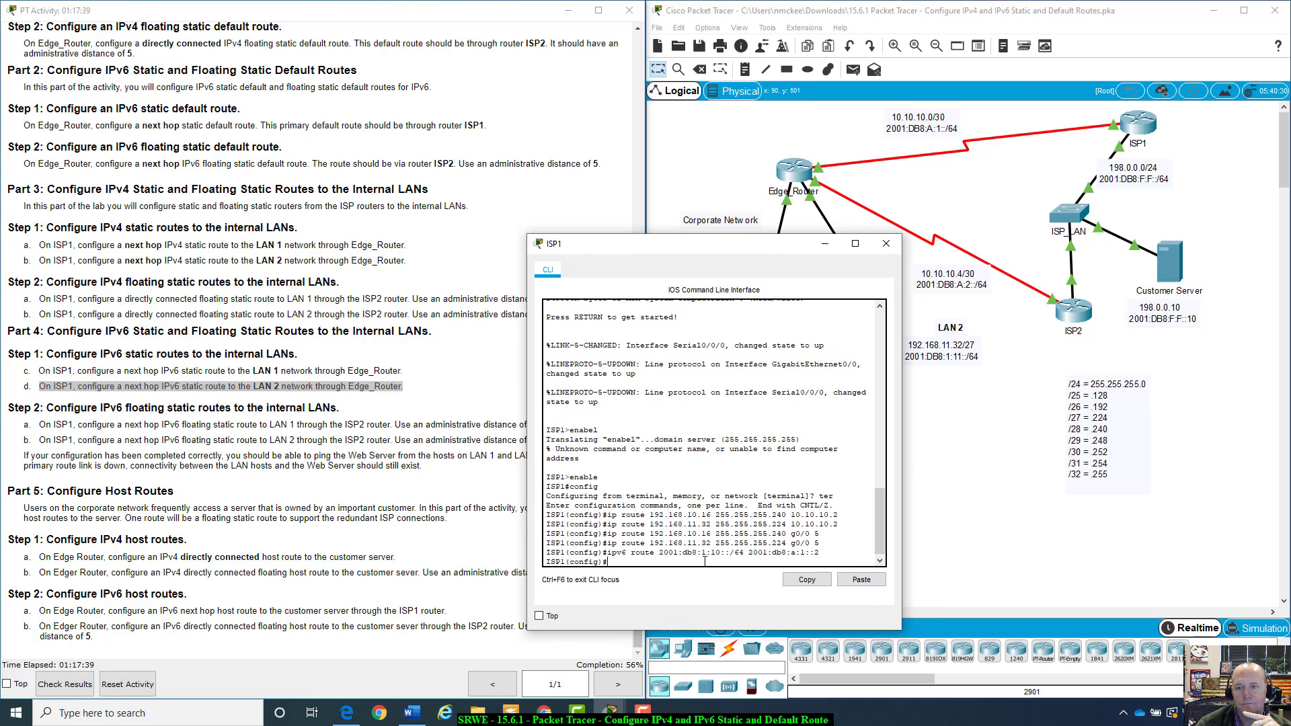
key(Up)
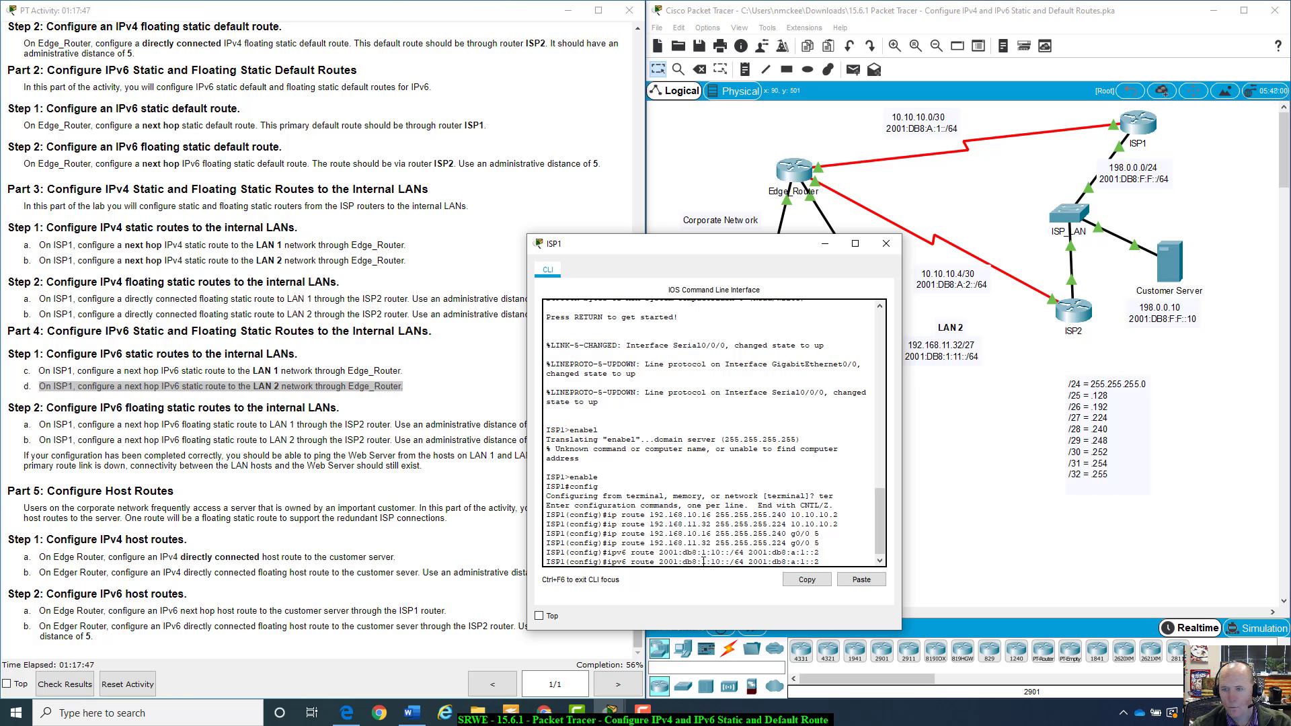
key(BackSpace)
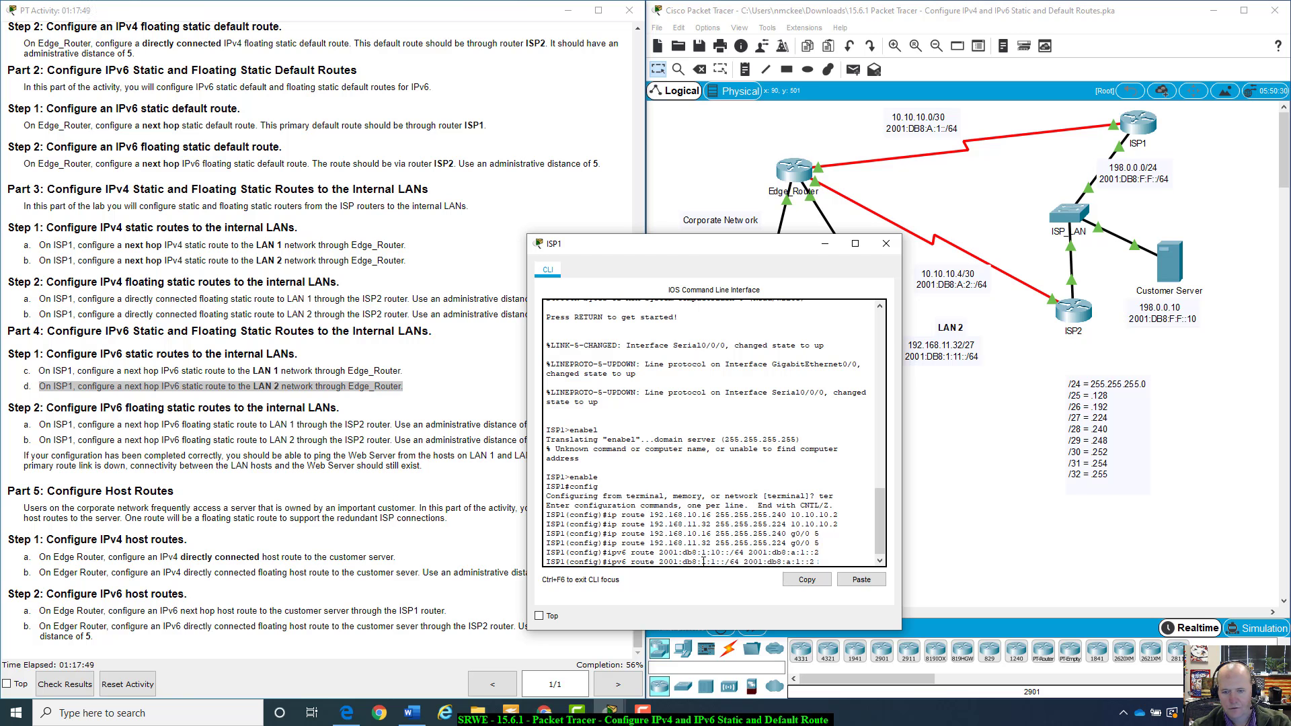
text(1)
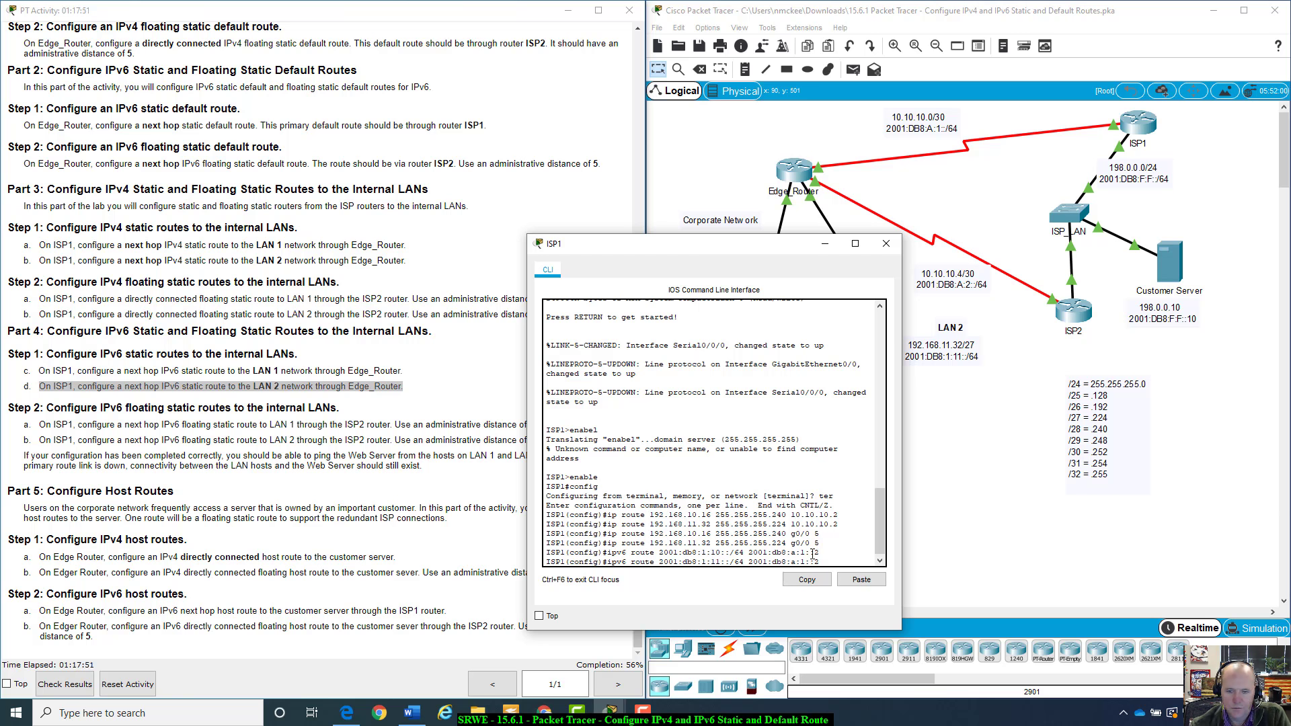
drag(822, 555, 607, 552)
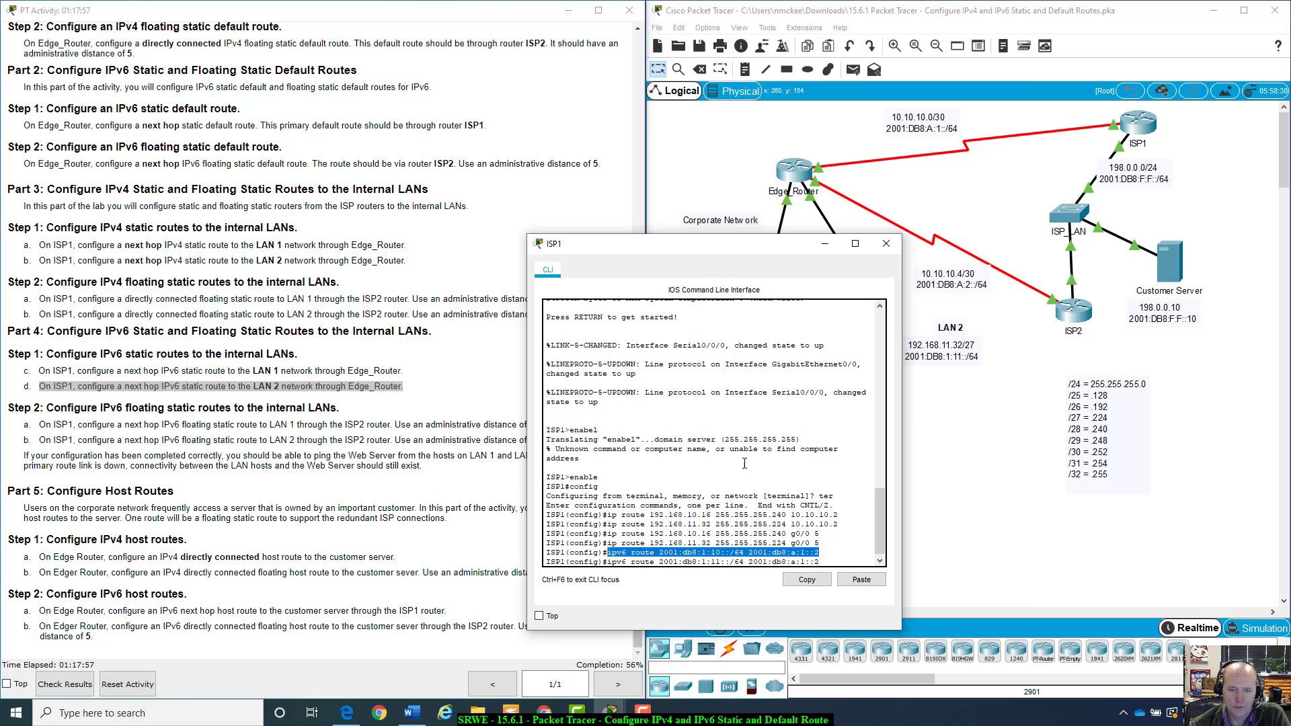
drag(742, 251, 682, 250)
click(767, 559)
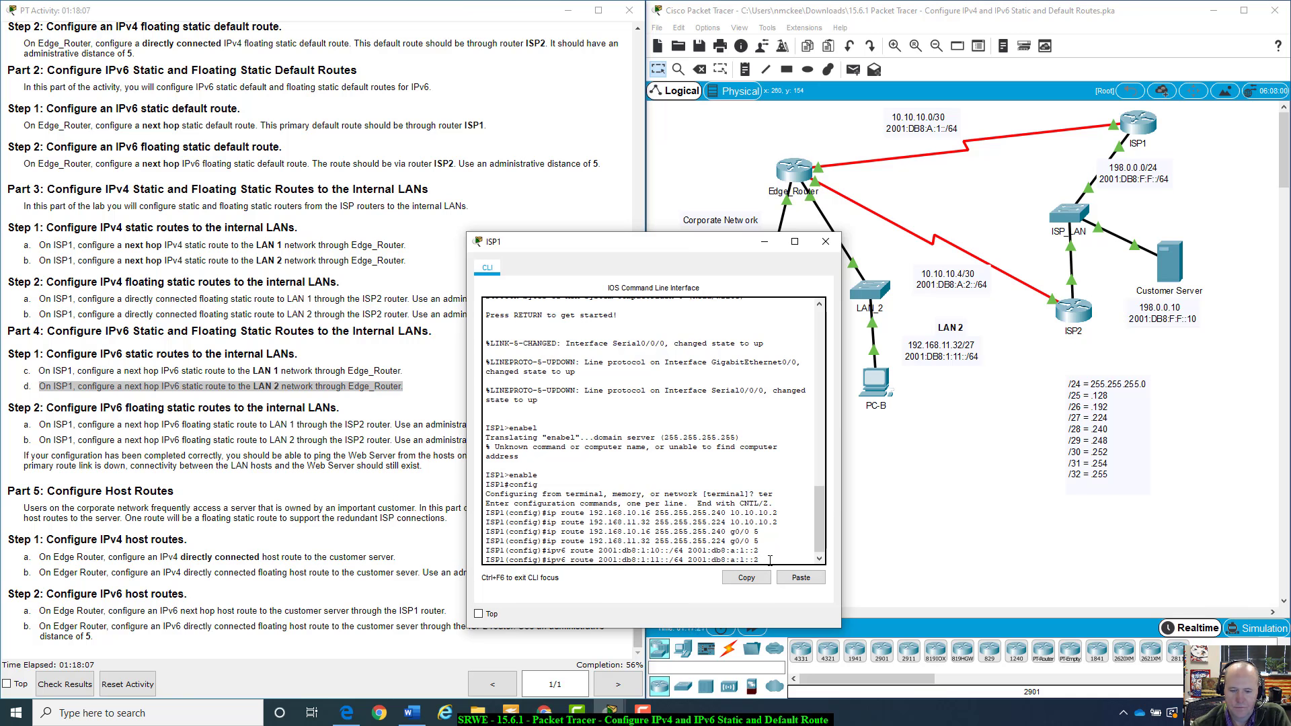
key(Return)
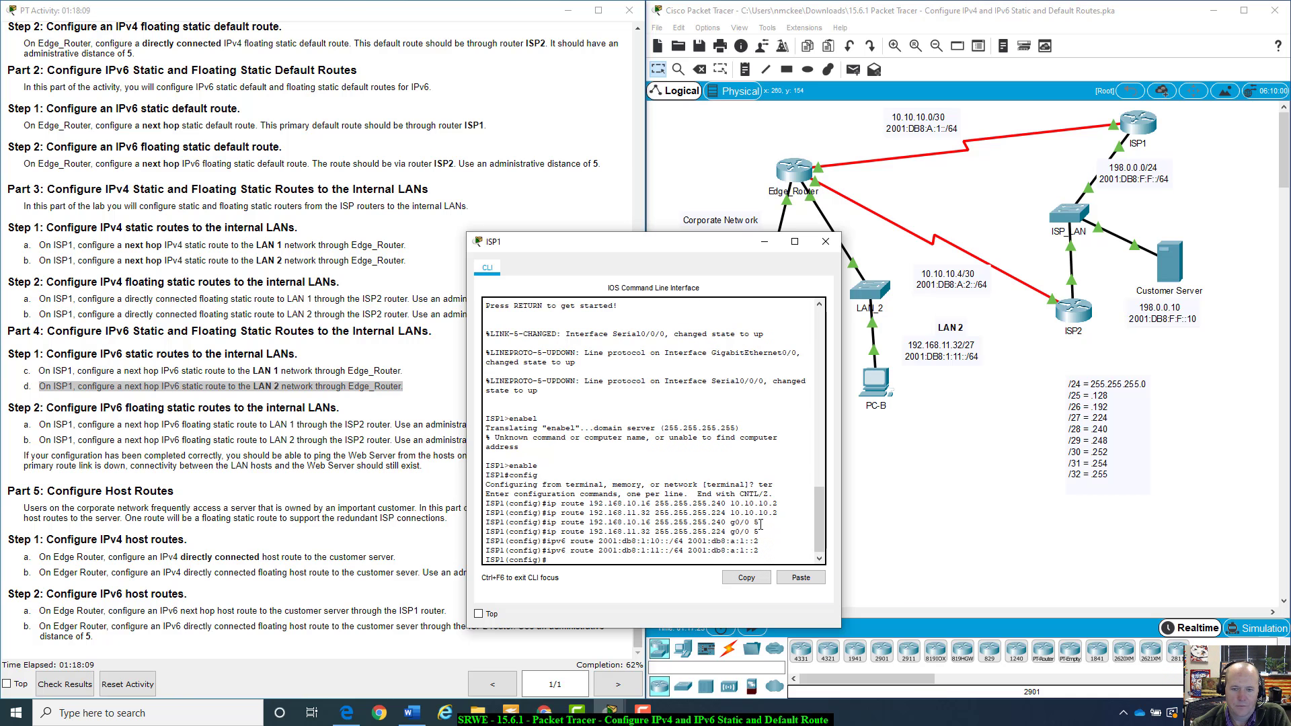
On ISP1, recall the previous IPv6 route command and delete its next-hop address
drag(621, 245, 814, 241)
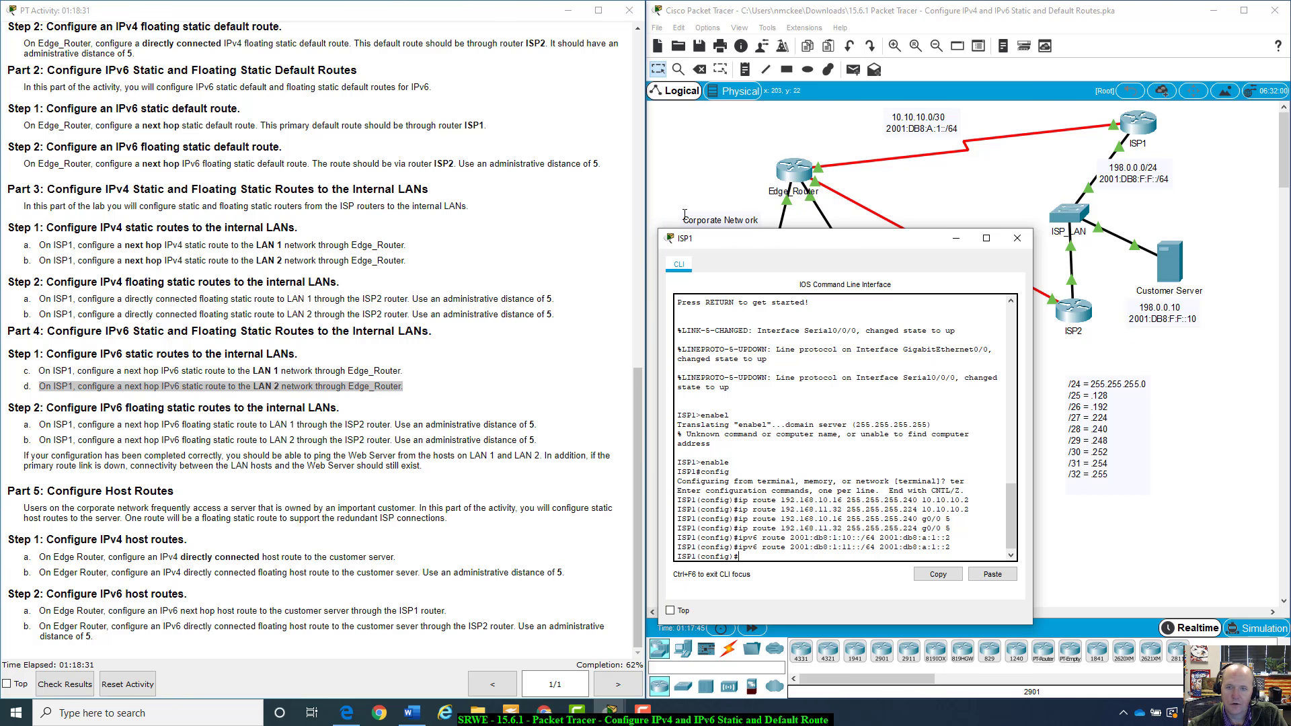
drag(804, 242, 825, 443)
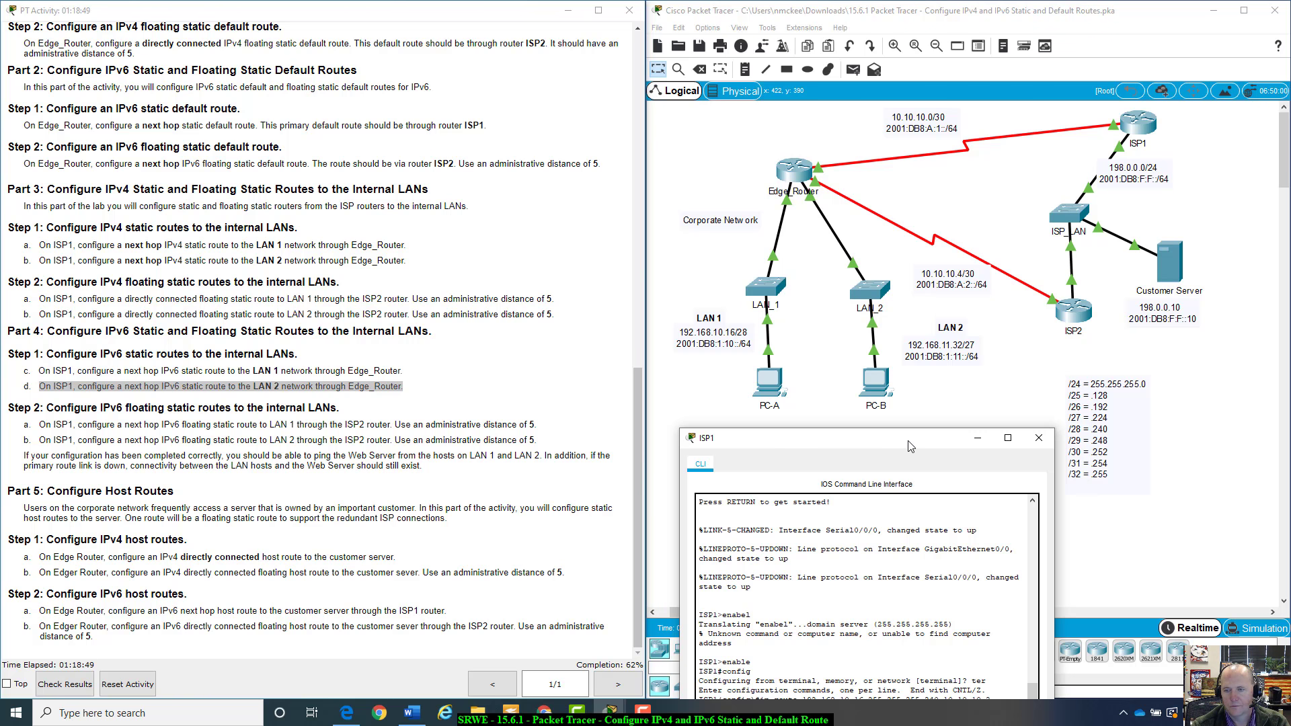
drag(909, 445, 901, 293)
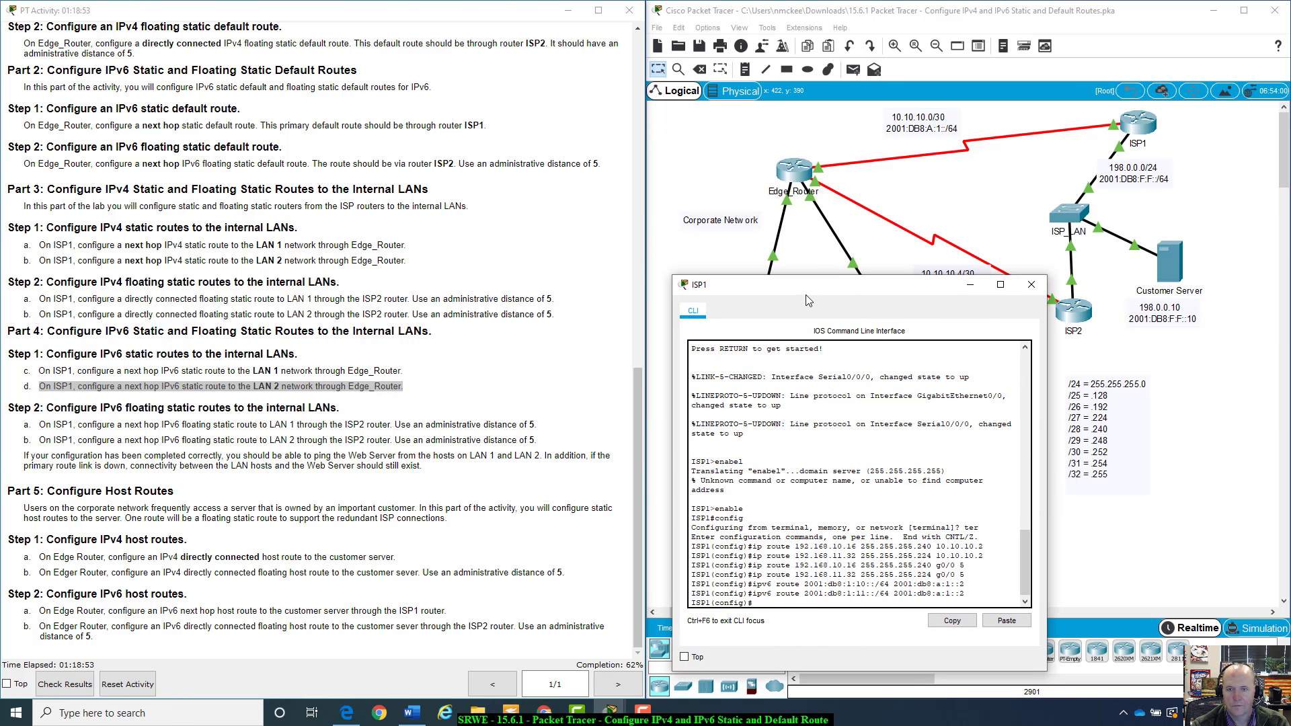
drag(813, 291, 300, 263)
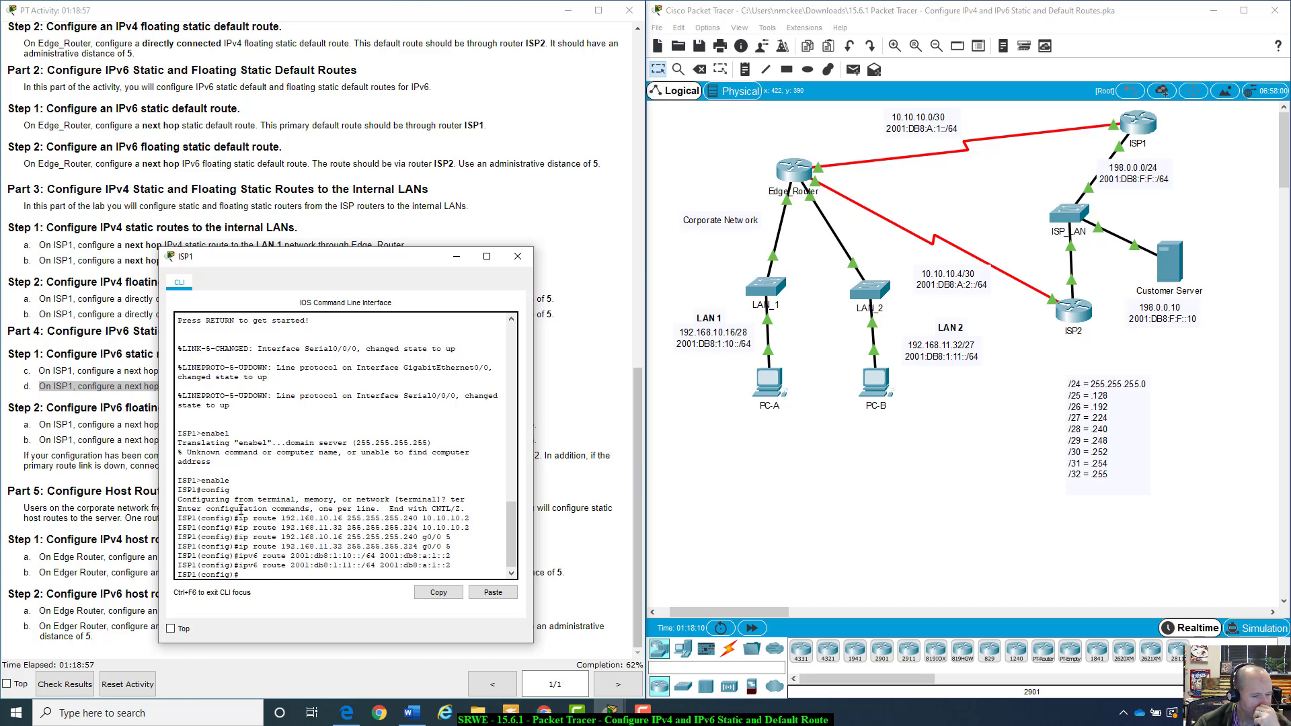
key(Up)
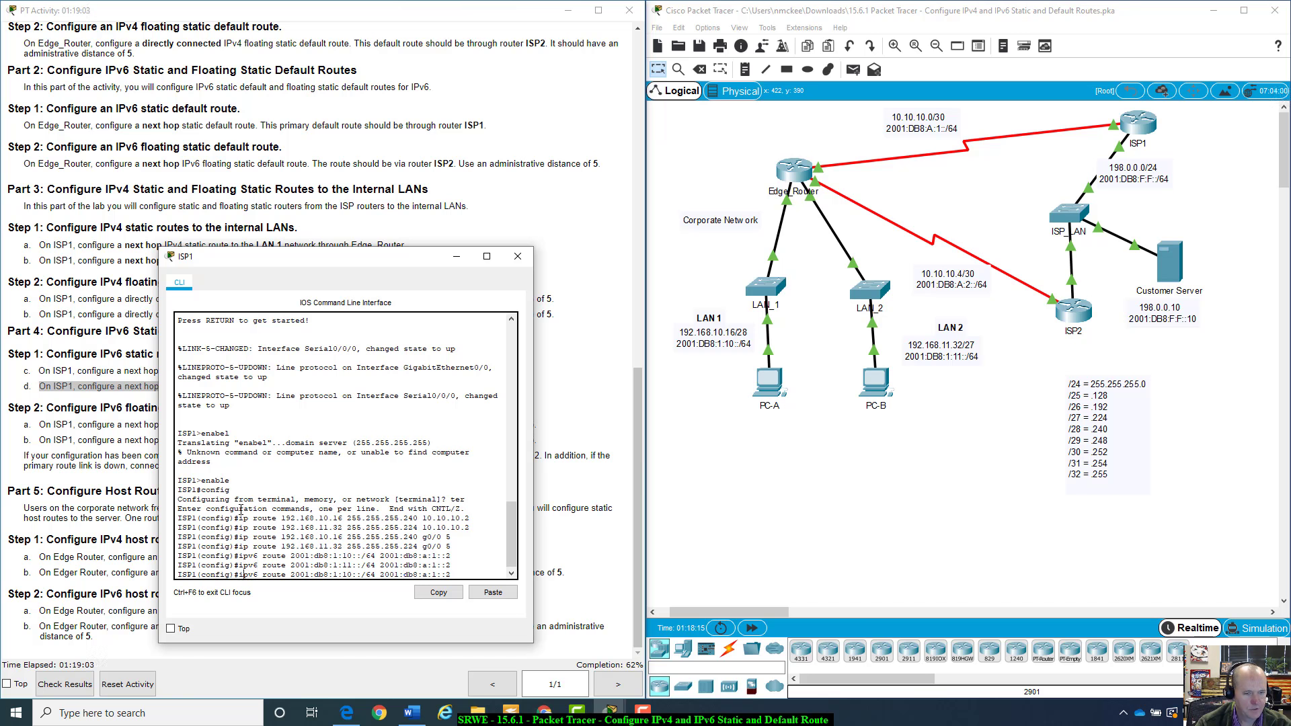
key(Right)
key(Right)
key(Right)
key(Right)
key(Right)
key(Right)
key(Right)
key(Right)
key(Right)
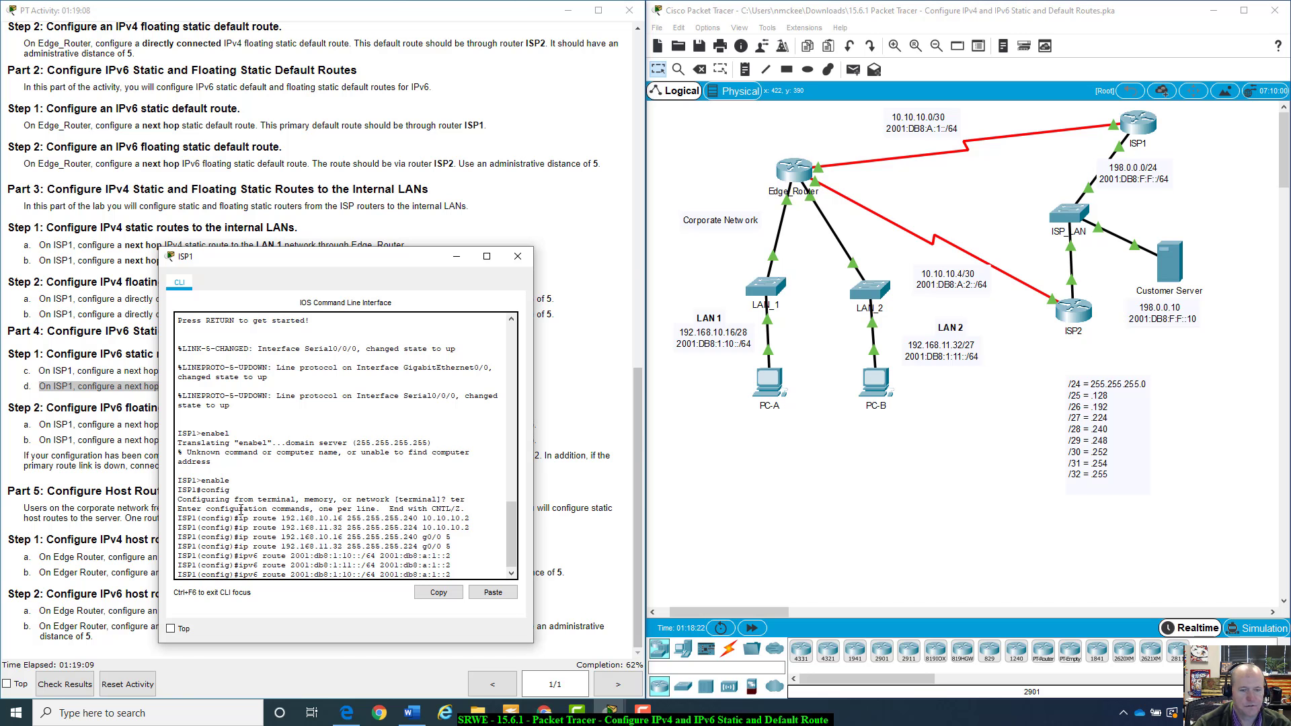
key(Right)
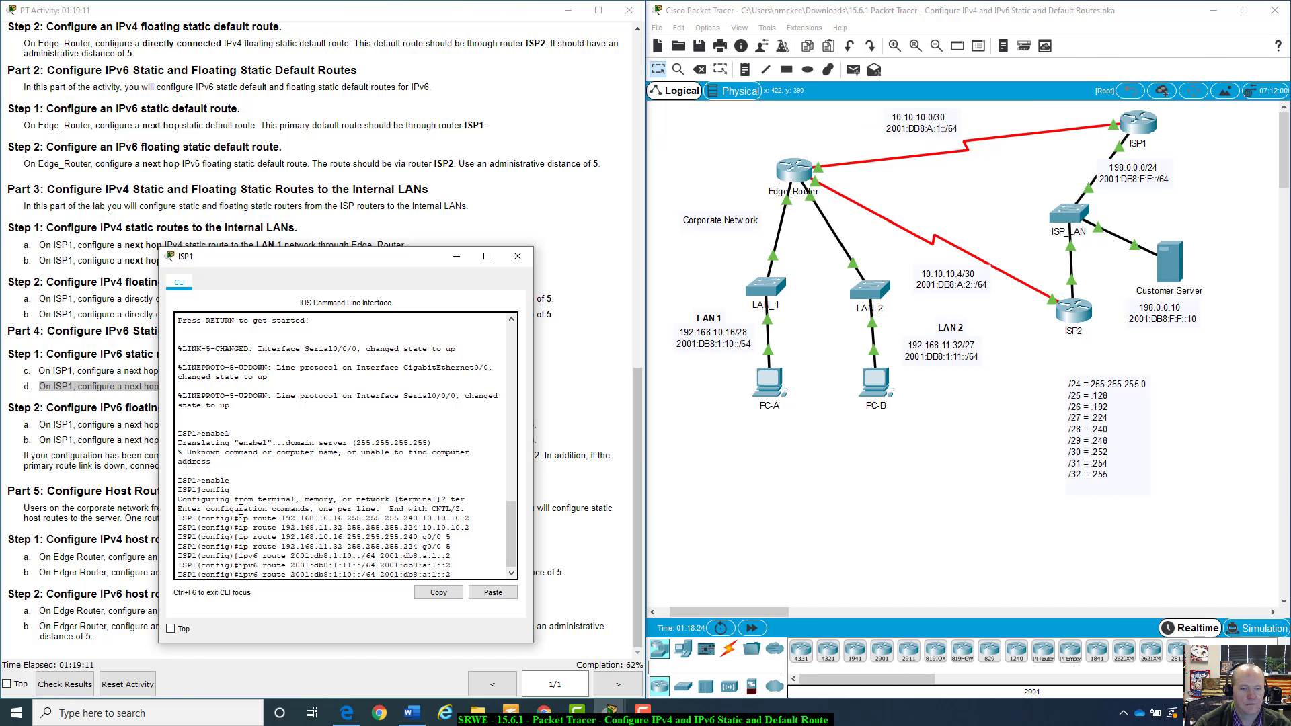
key(BackSpace)
key(BackSpace)
key(BackSpace)
key(BackSpace)
key(BackSpace)
key(BackSpace)
key(BackSpace)
key(BackSpace)
key(BackSpace)
key(BackSpace)
key(BackSpace)
key(BackSpace)
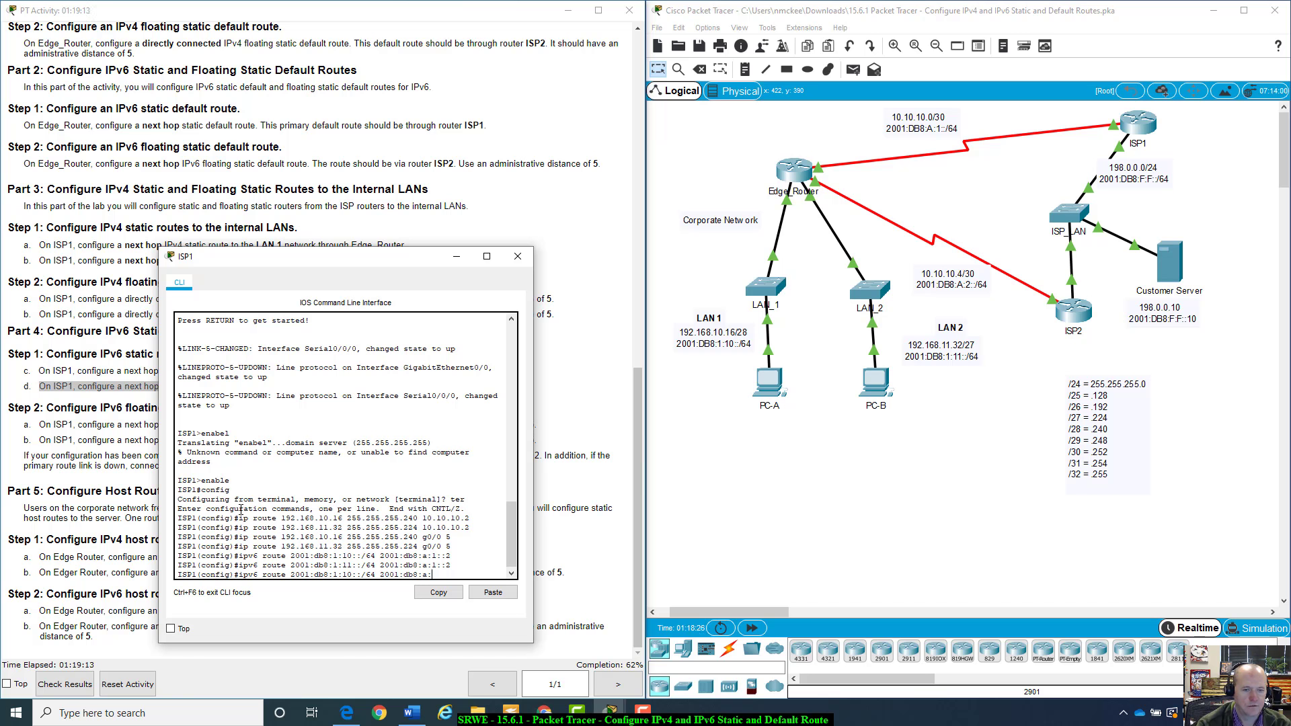
key(BackSpace)
key(BackSpace)
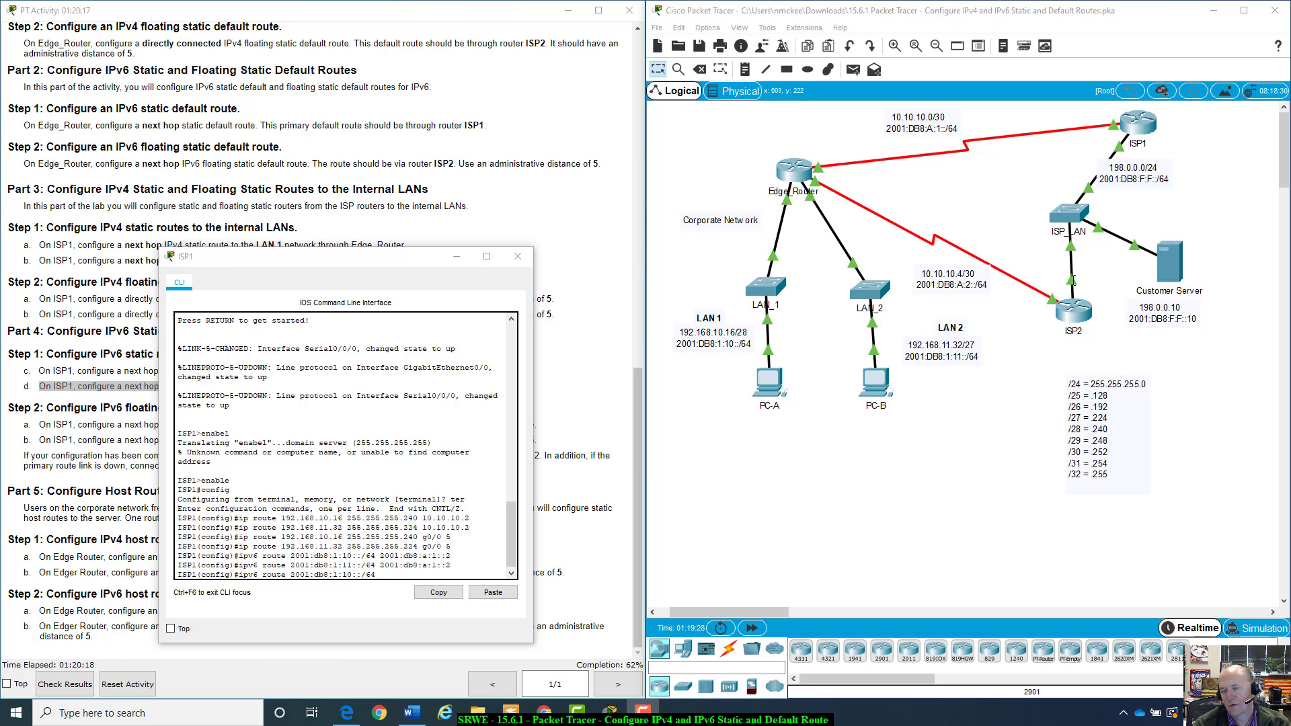
Examine ISP2's G0/0 interface in the topology and its IPv6 address in the addressing table
click(1102, 322)
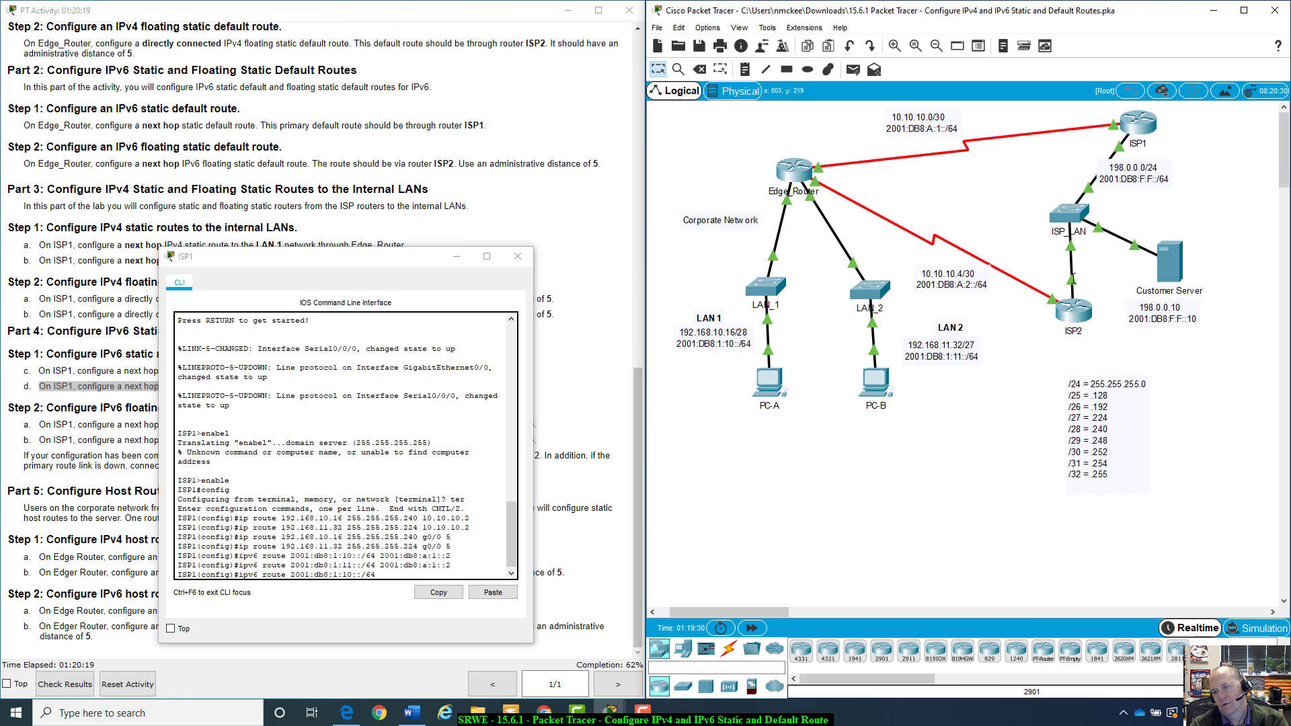
mouse_move(1073, 277)
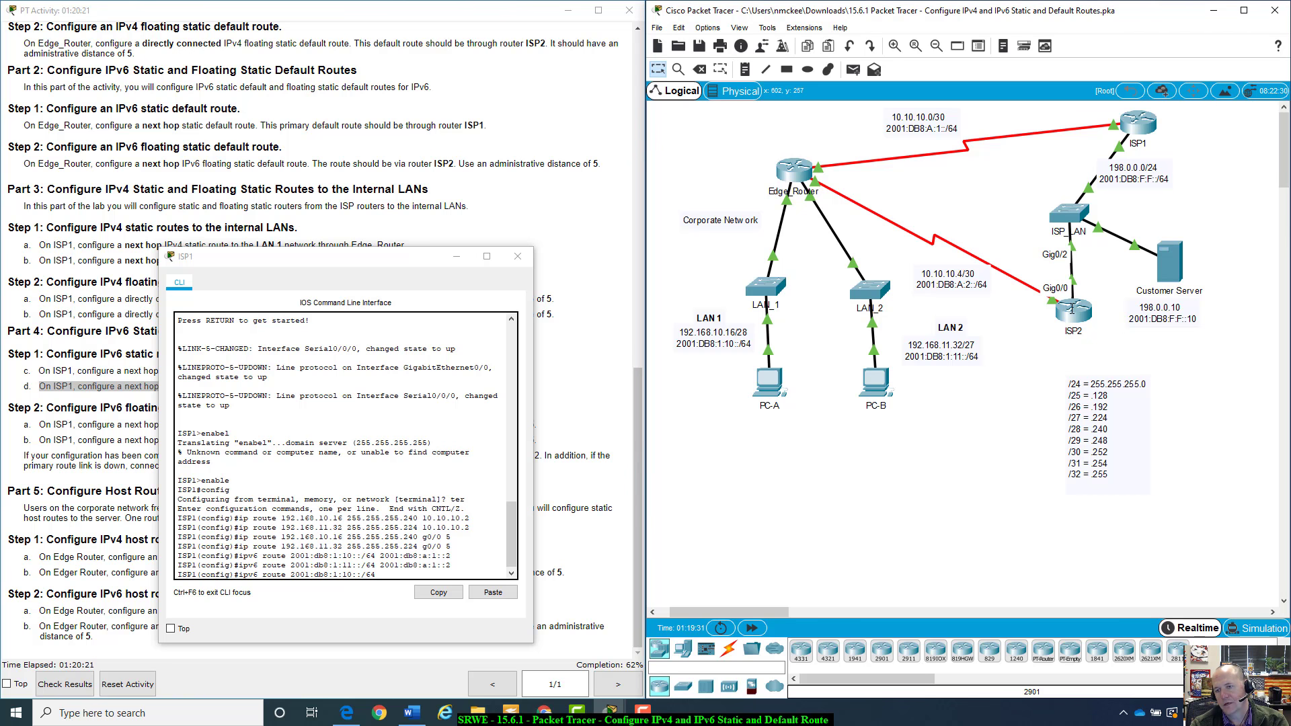
mouse_move(1078, 314)
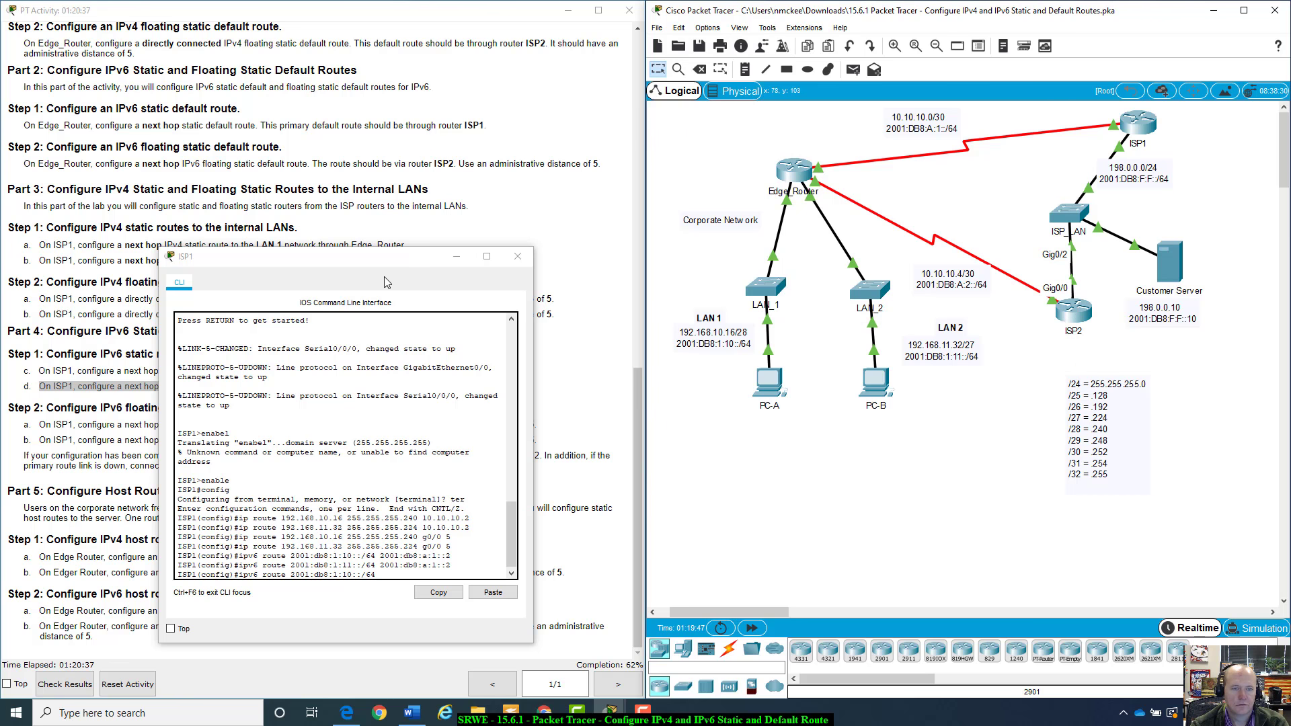
drag(395, 258, 906, 418)
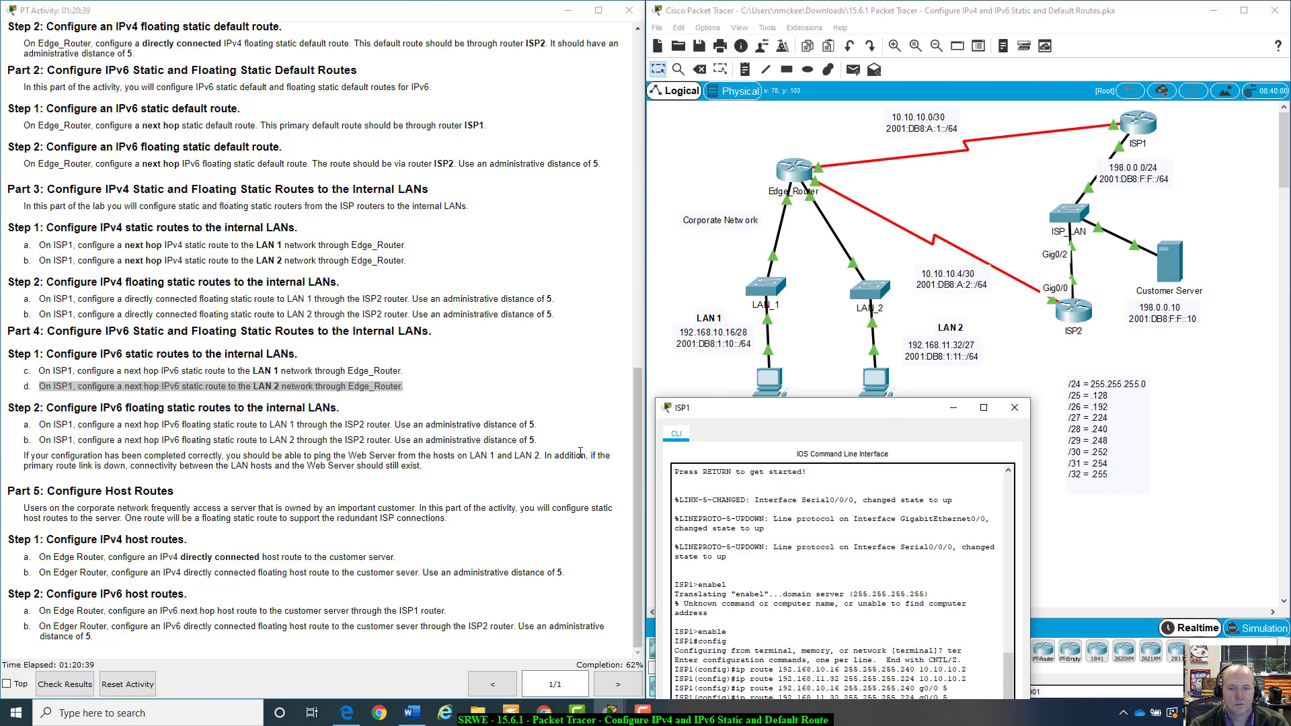
click(642, 409)
drag(635, 409, 668, 129)
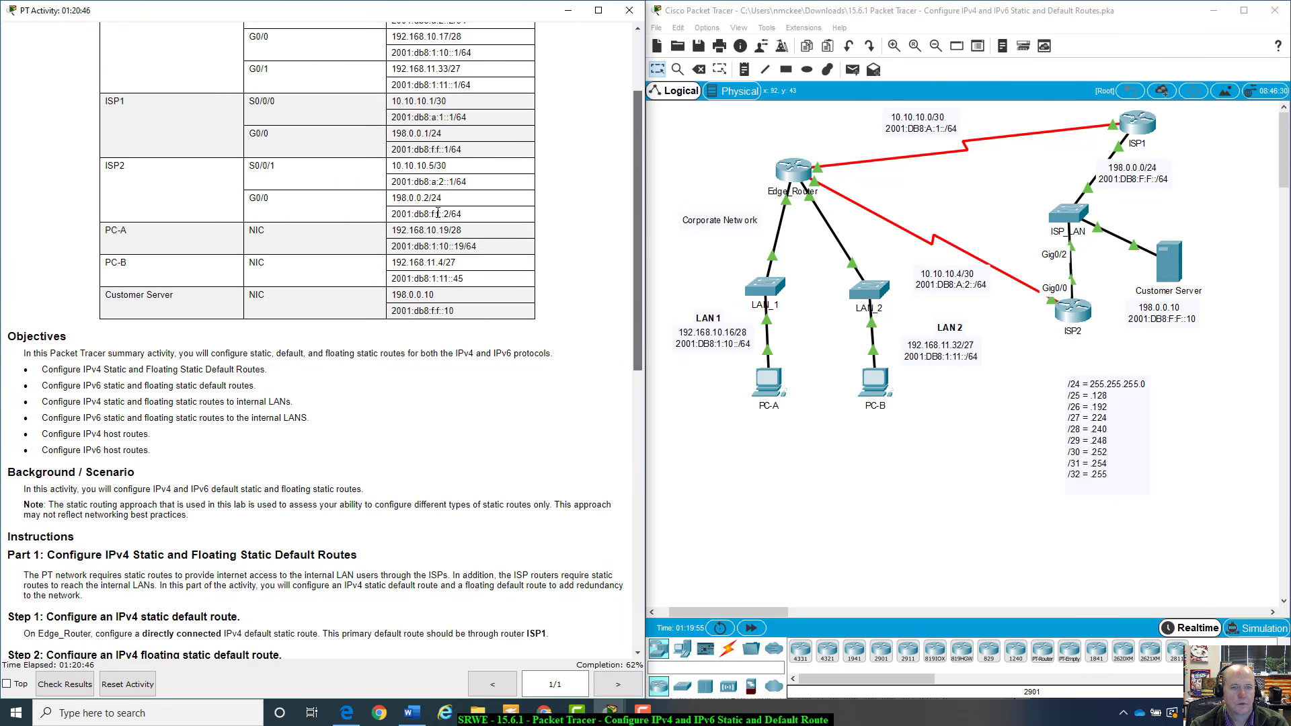
drag(464, 214, 392, 213)
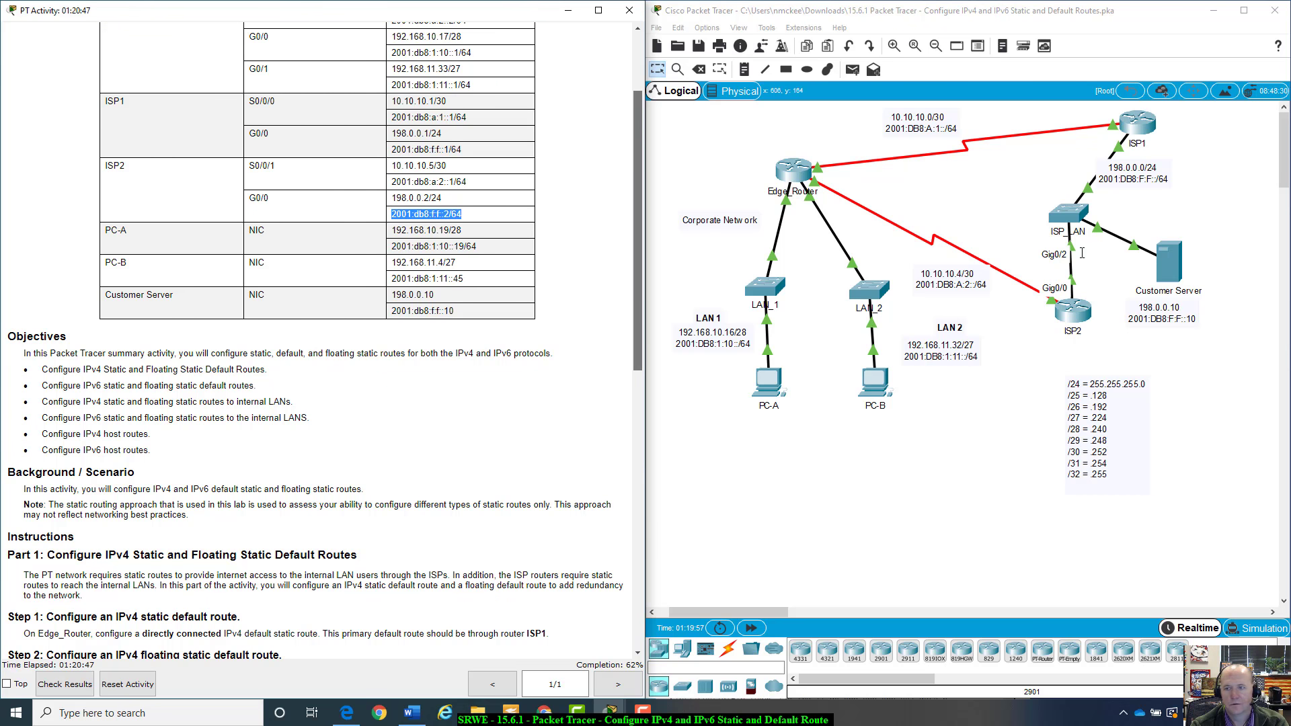
click(775, 347)
drag(807, 416, 405, 244)
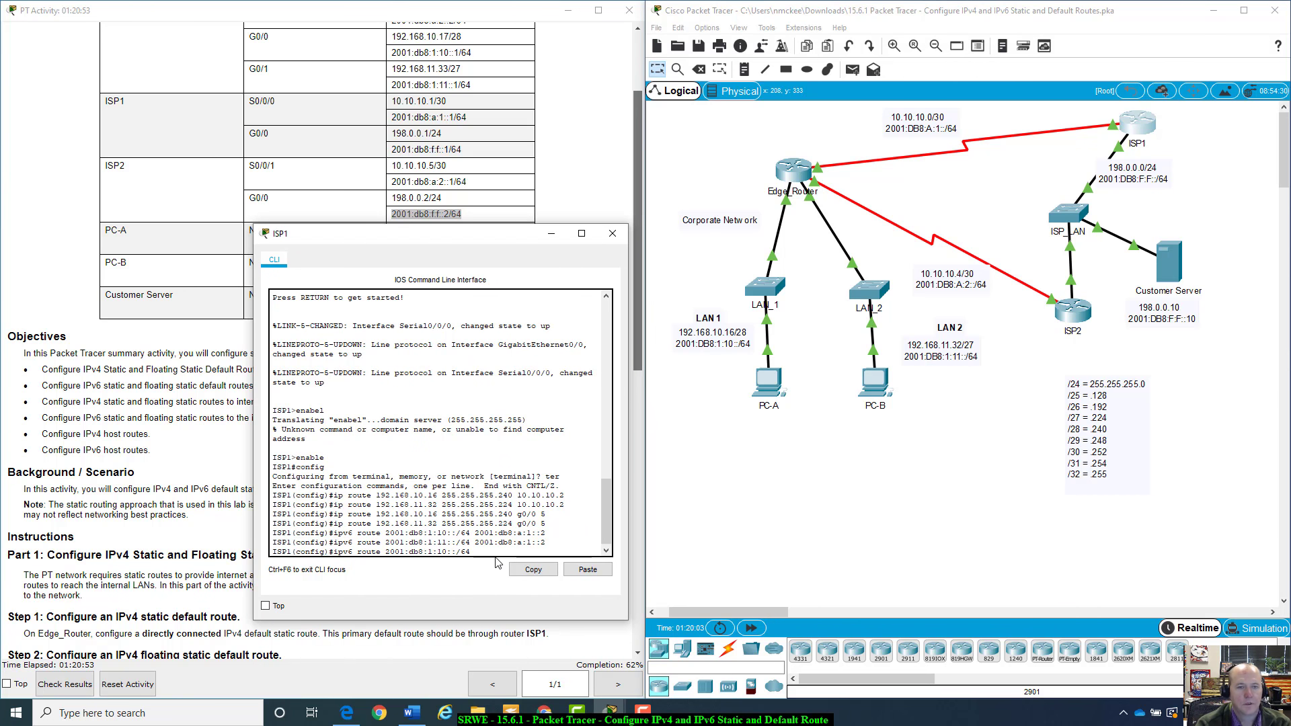
Complete the command as a floating IPv6 route to 2001:db8:1:10::/64 via 2001:db8:f:f::2 with administrative distance 5
text(200)
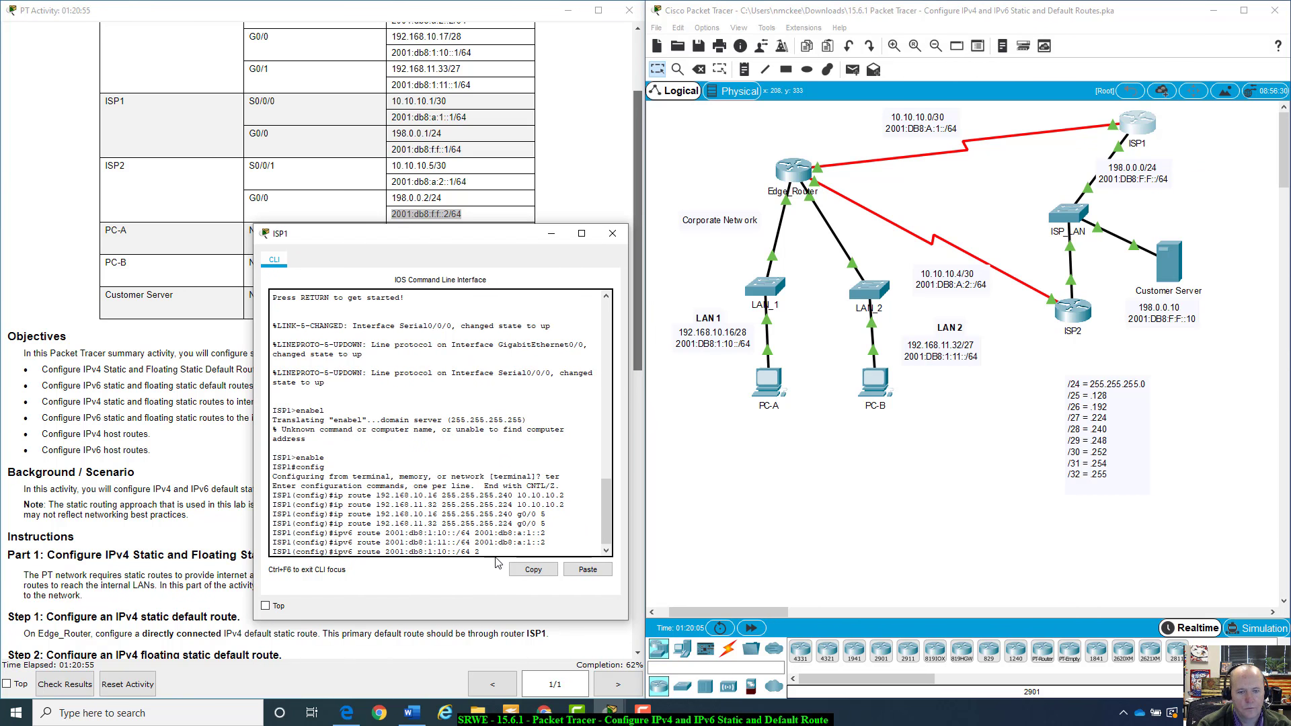
text(1)
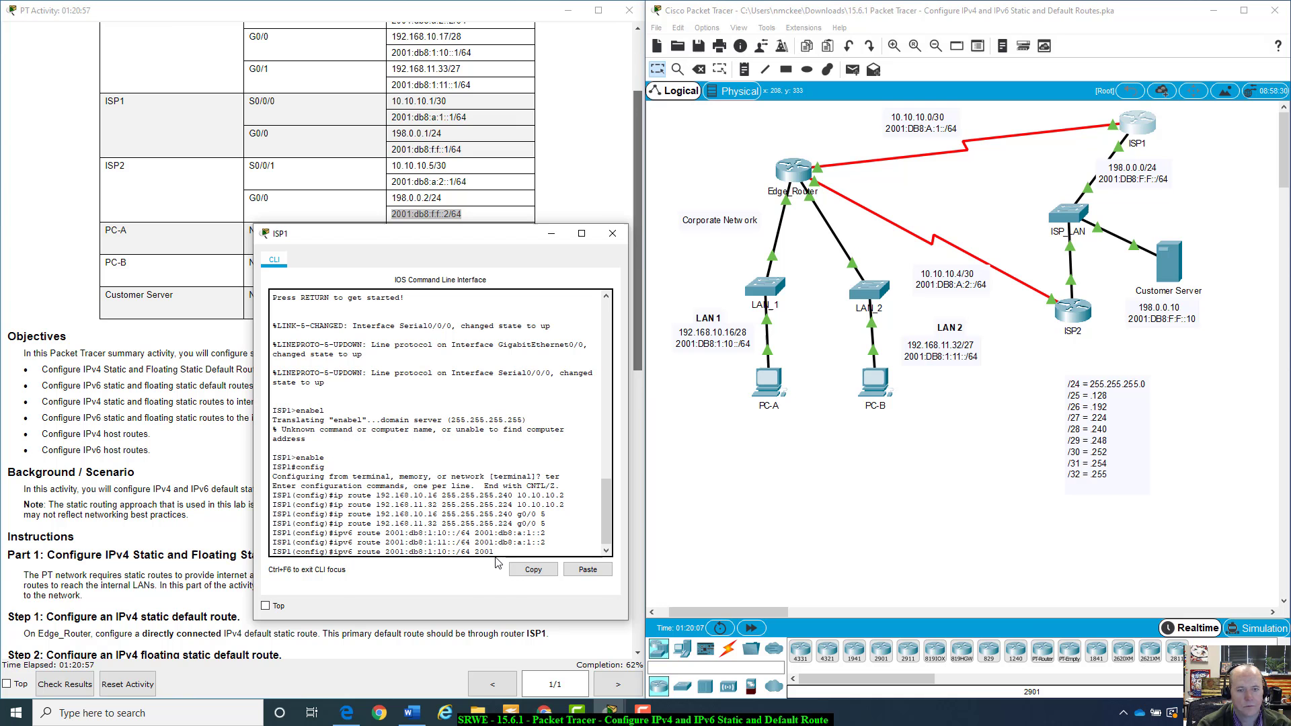
text(:db8:)
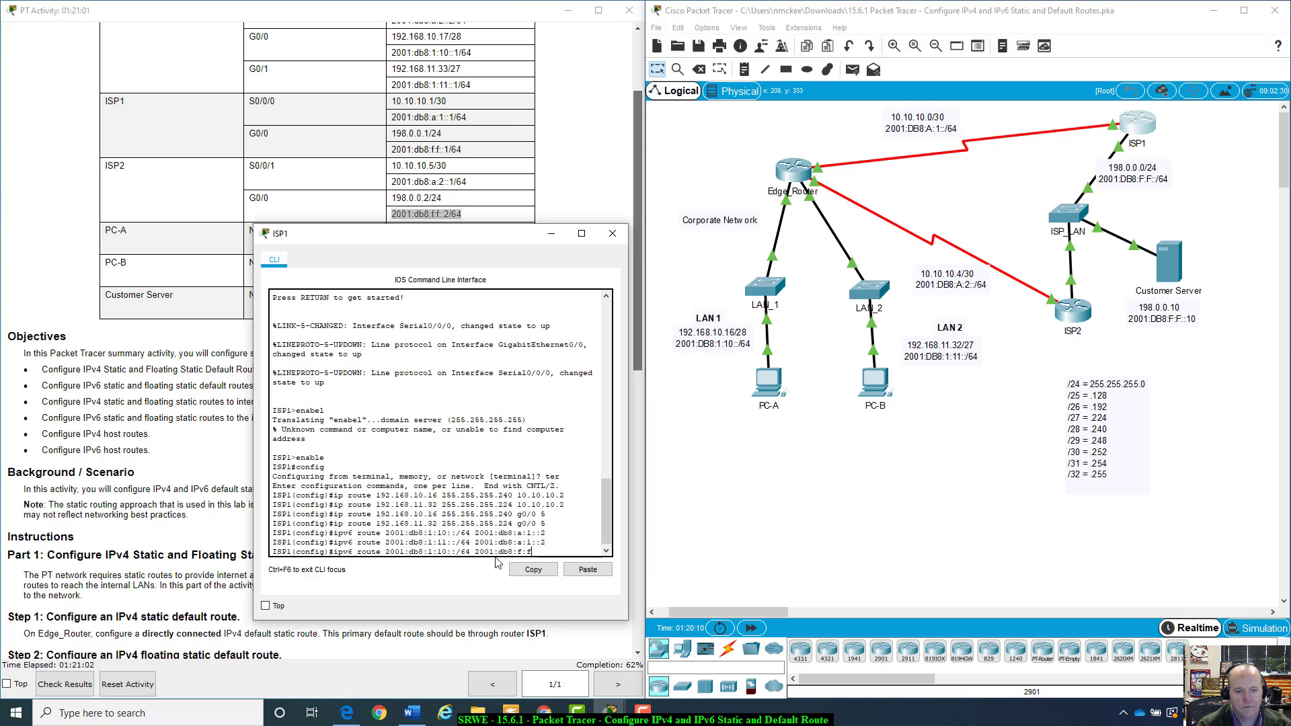
text(f:f::2)
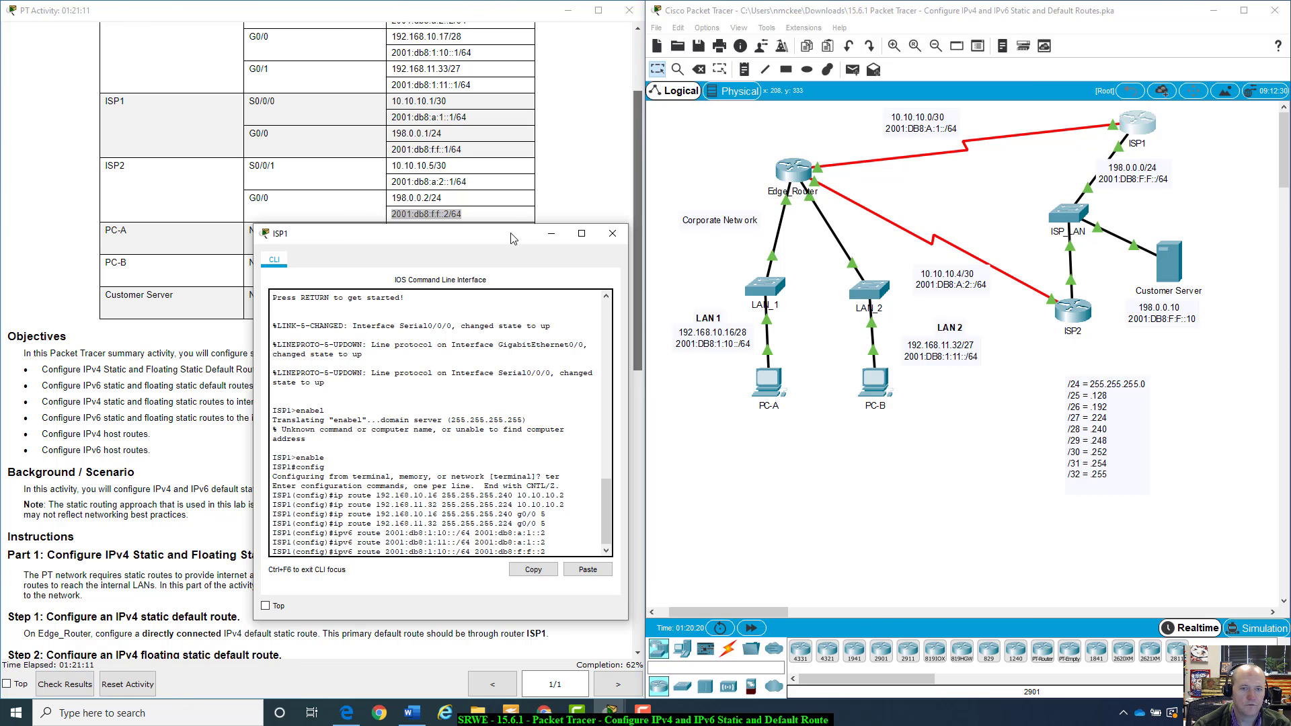
drag(516, 234, 1030, 203)
scroll(491, 494, down, 3)
scroll(491, 494, down, 5)
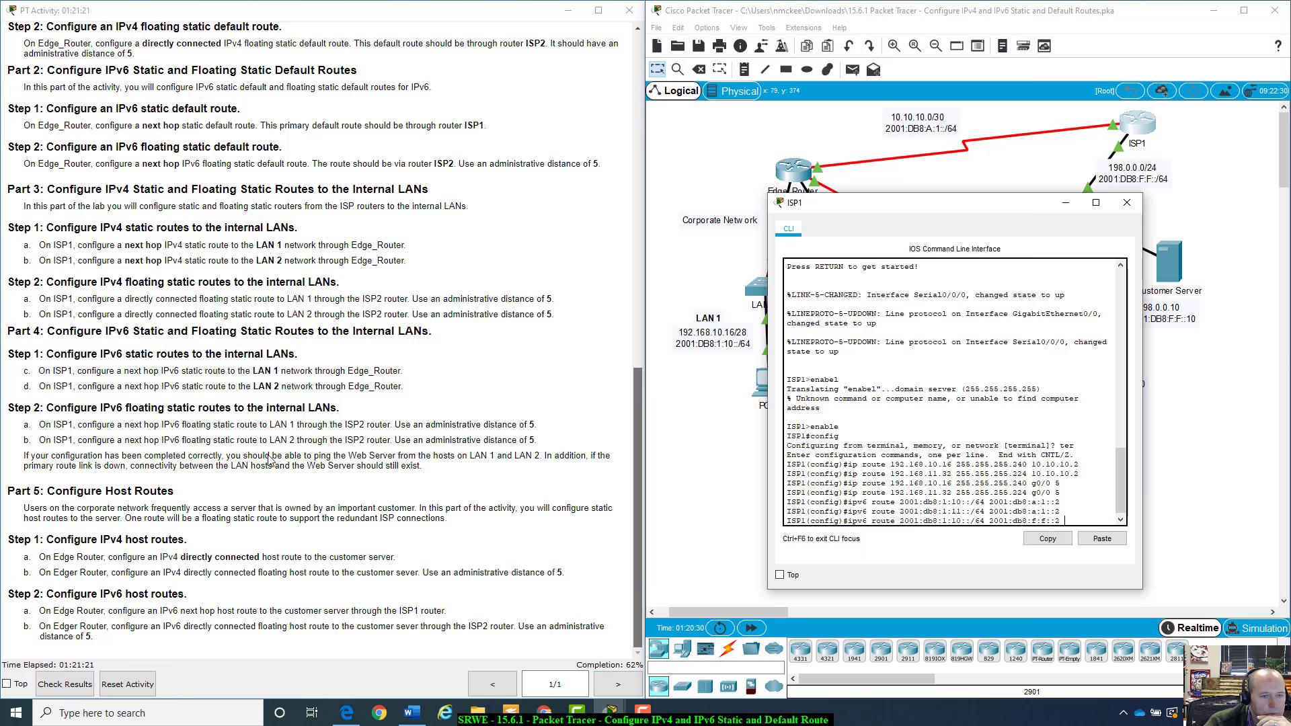
drag(39, 424, 545, 433)
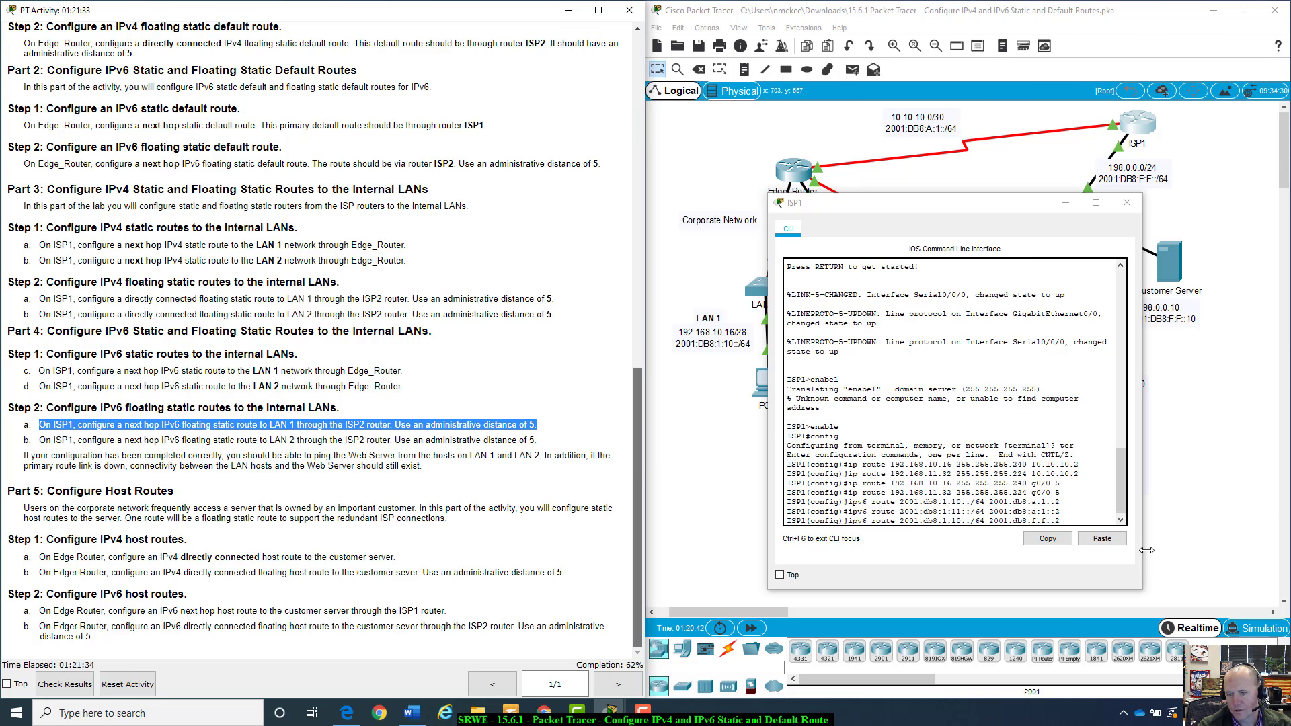
click(1080, 515)
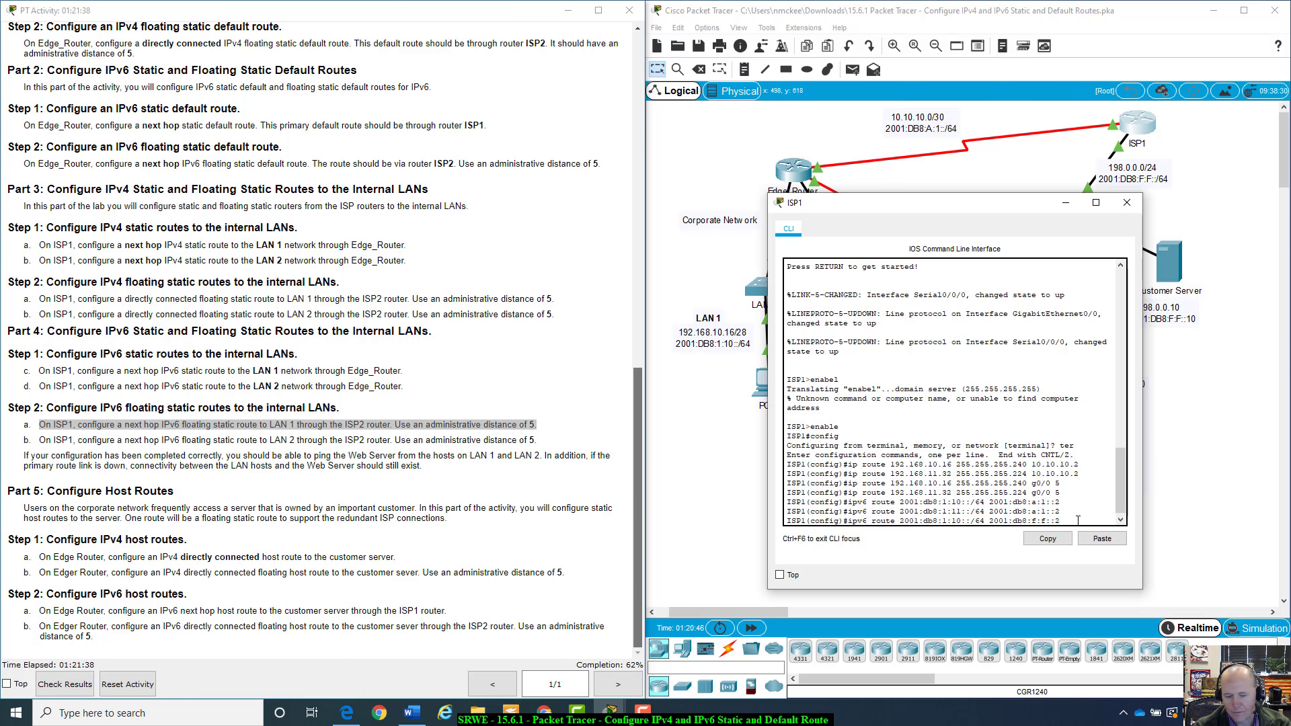
text(5)
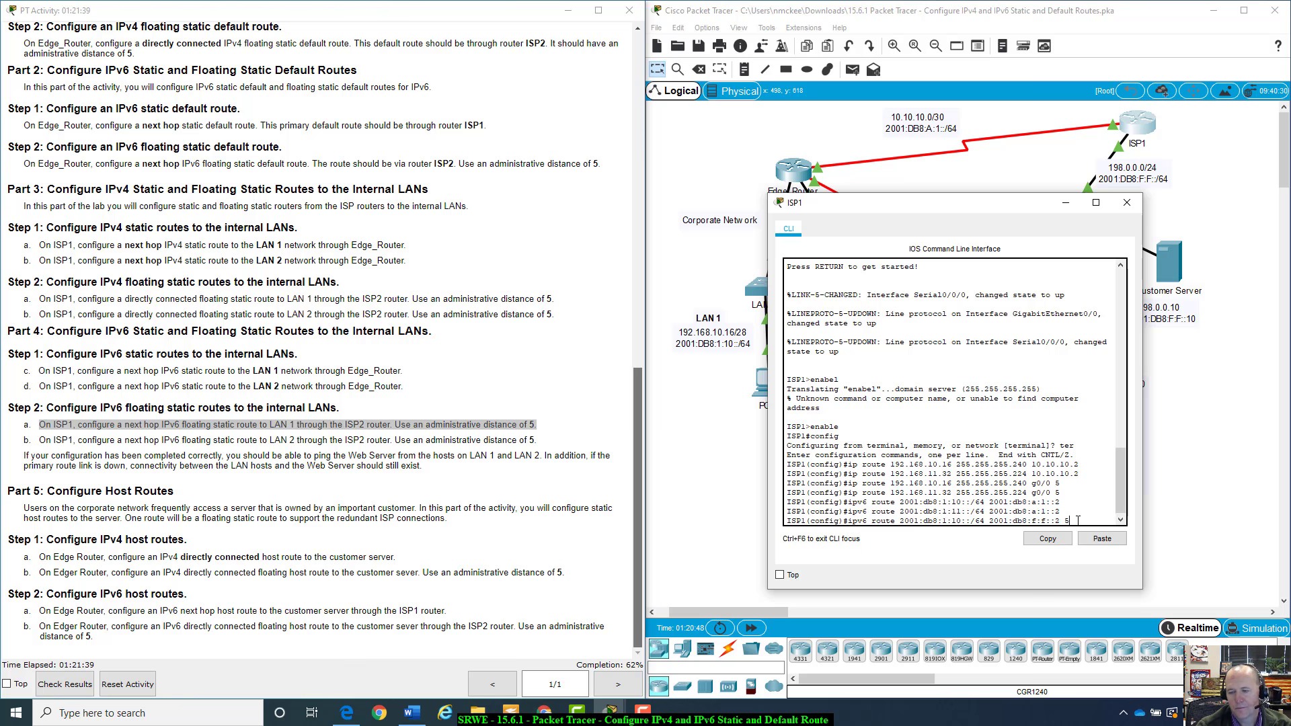
key(Return)
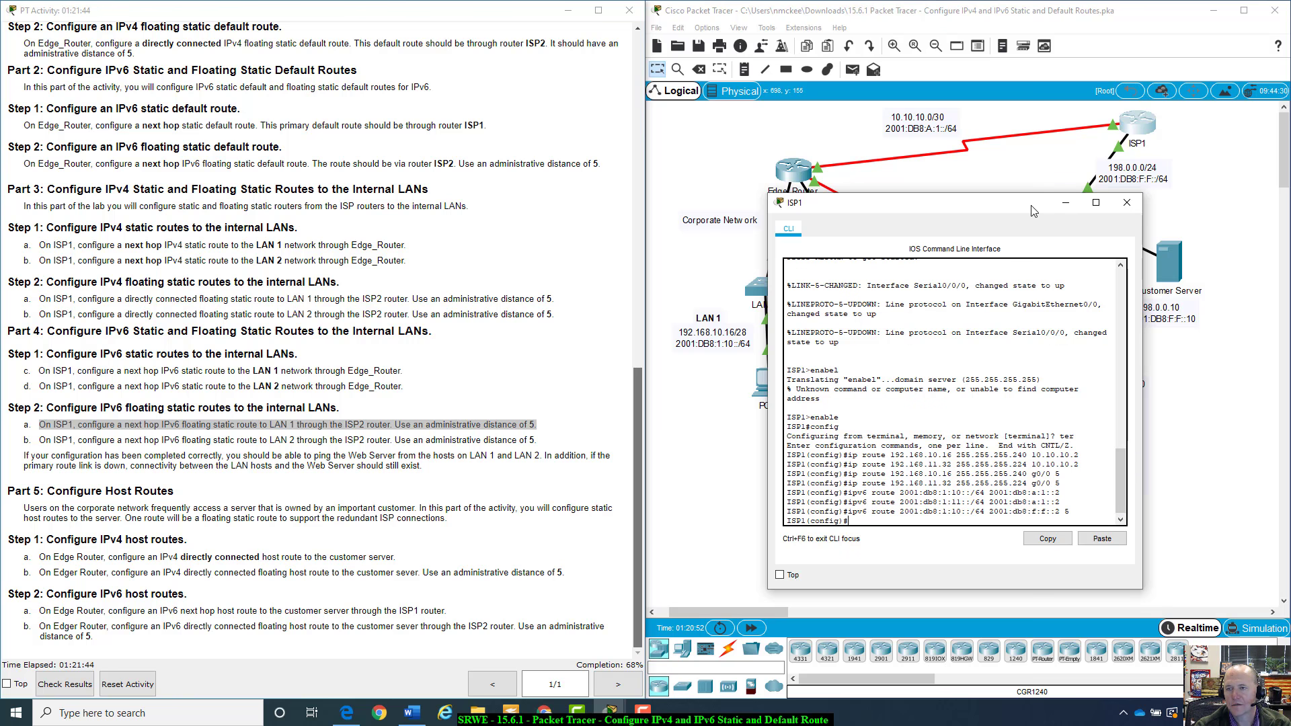
On ISP1, add a floating IPv6 route to 2001:db8:1:11::/64 via 2001:db8:f:f::2 with administrative distance 5
drag(1033, 211, 913, 223)
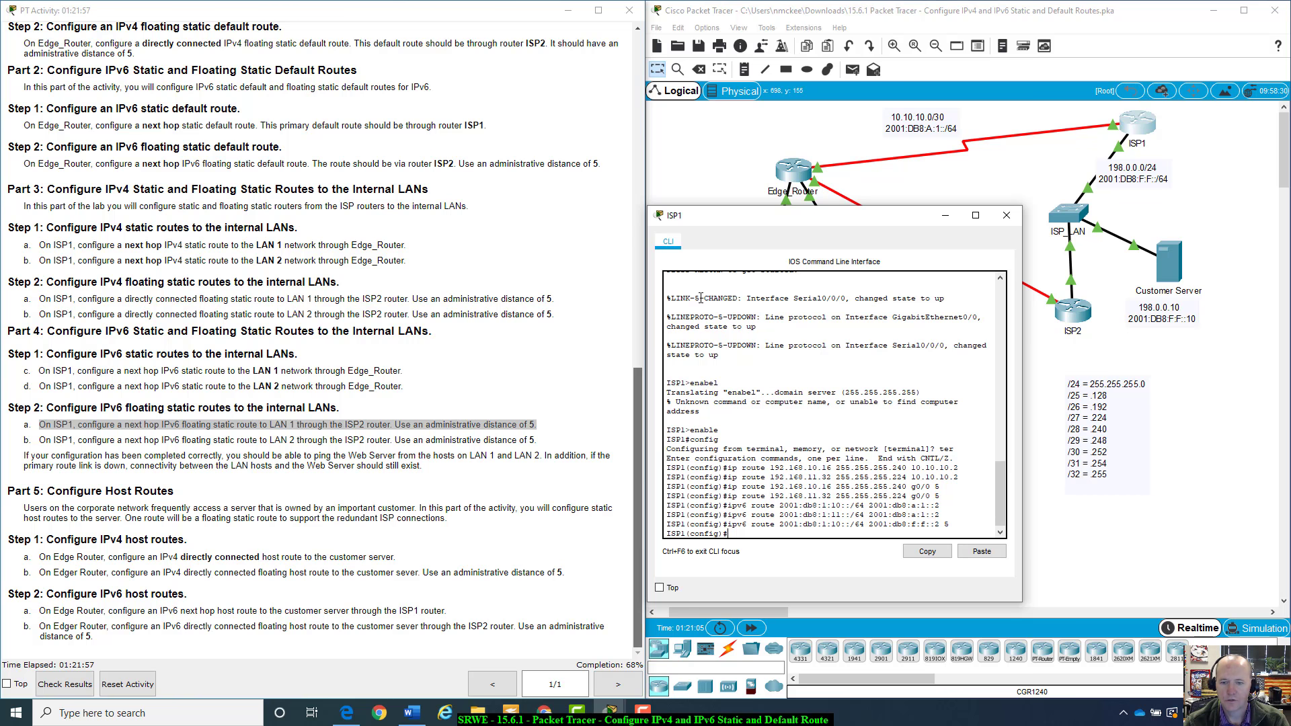
drag(825, 222, 844, 380)
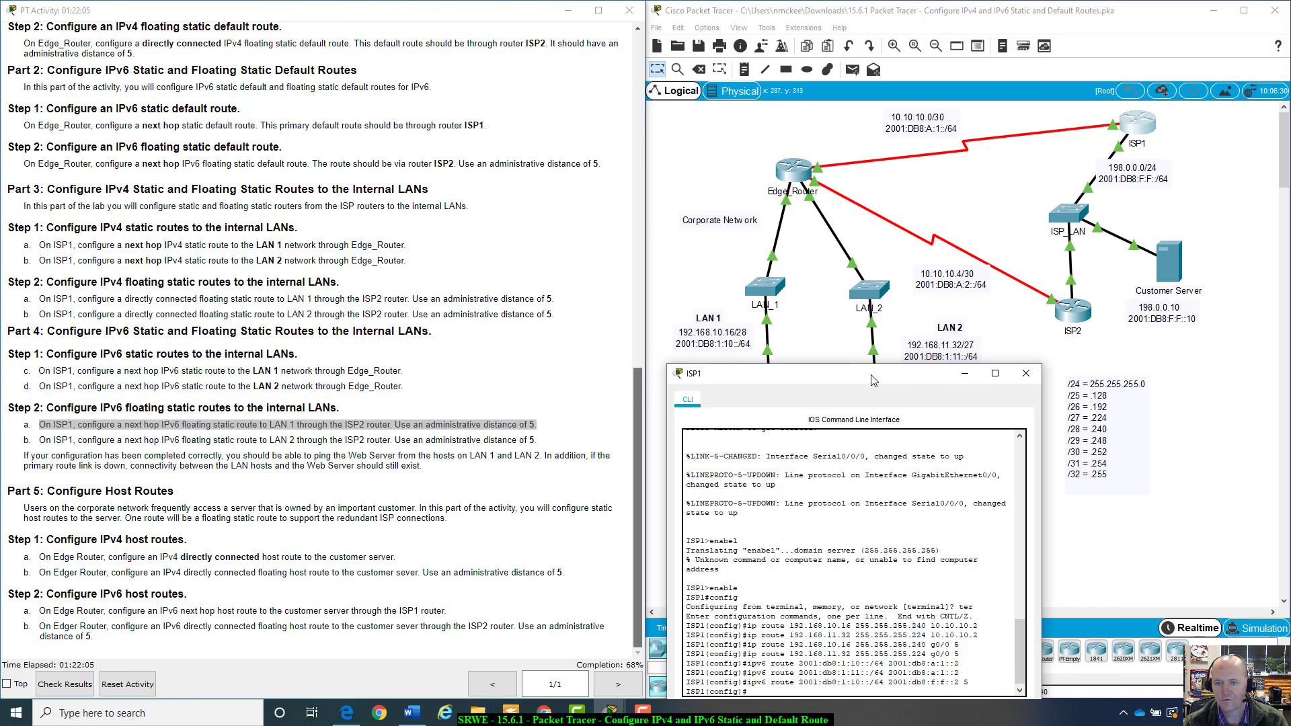
drag(869, 381, 1102, 155)
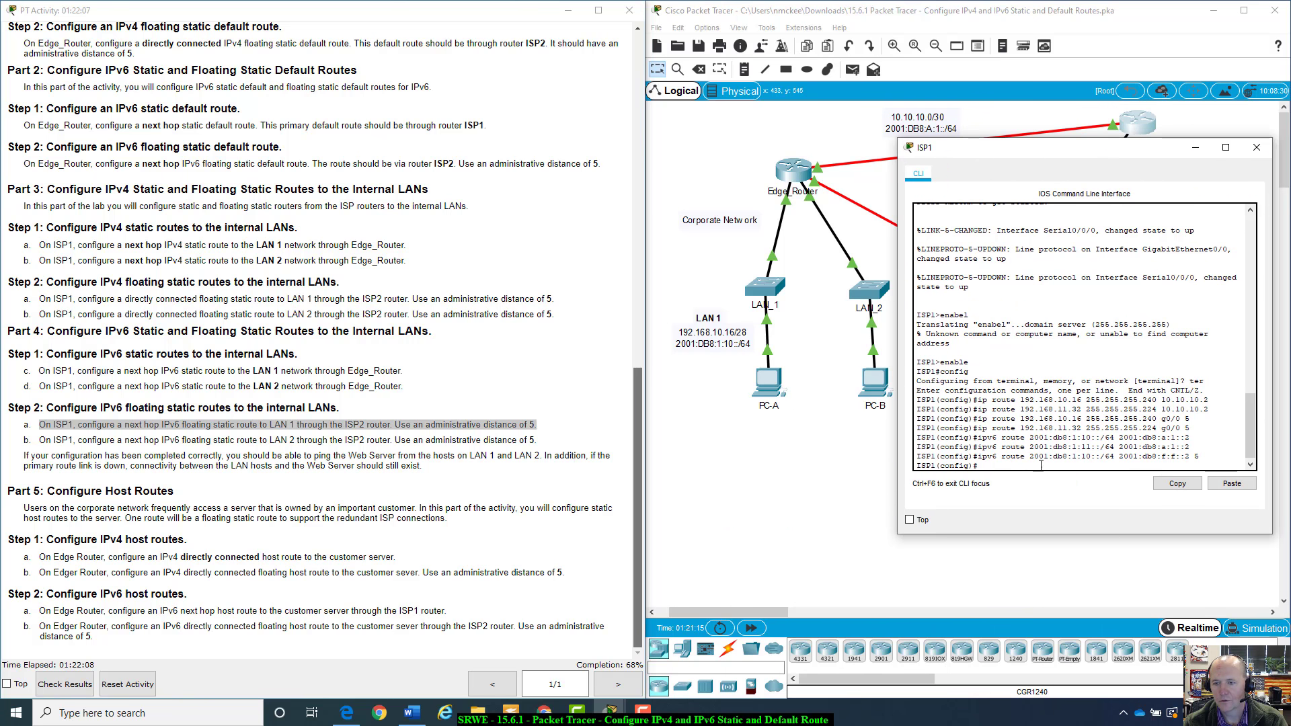
key(Up)
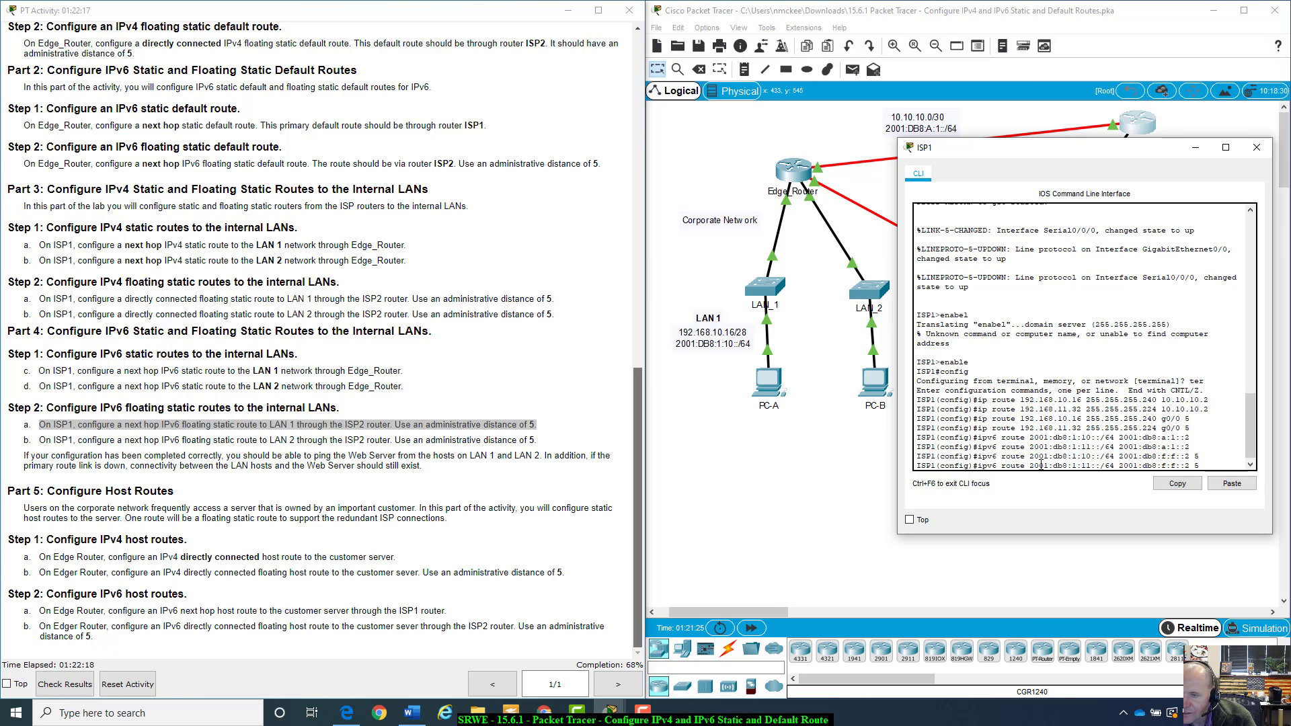
key(Return)
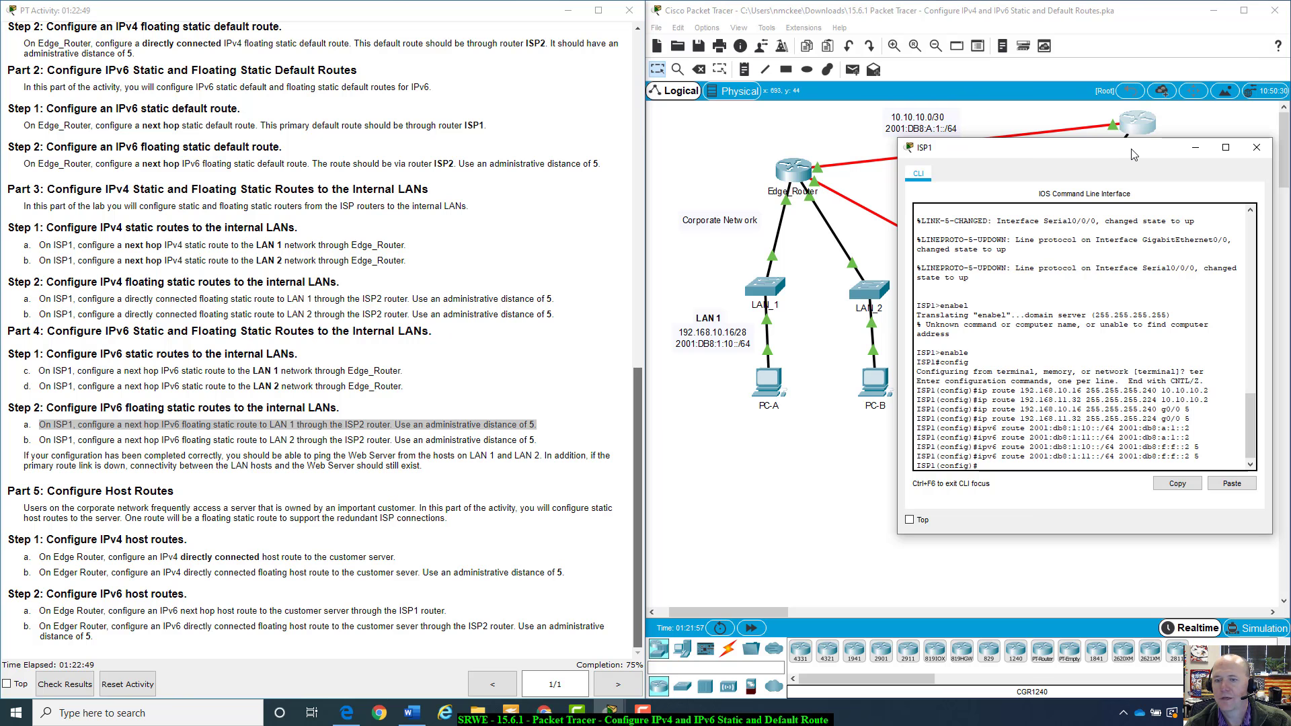
Open PC-A's command prompt and ping the customer server at 198.0.0.10
drag(1134, 151, 301, 49)
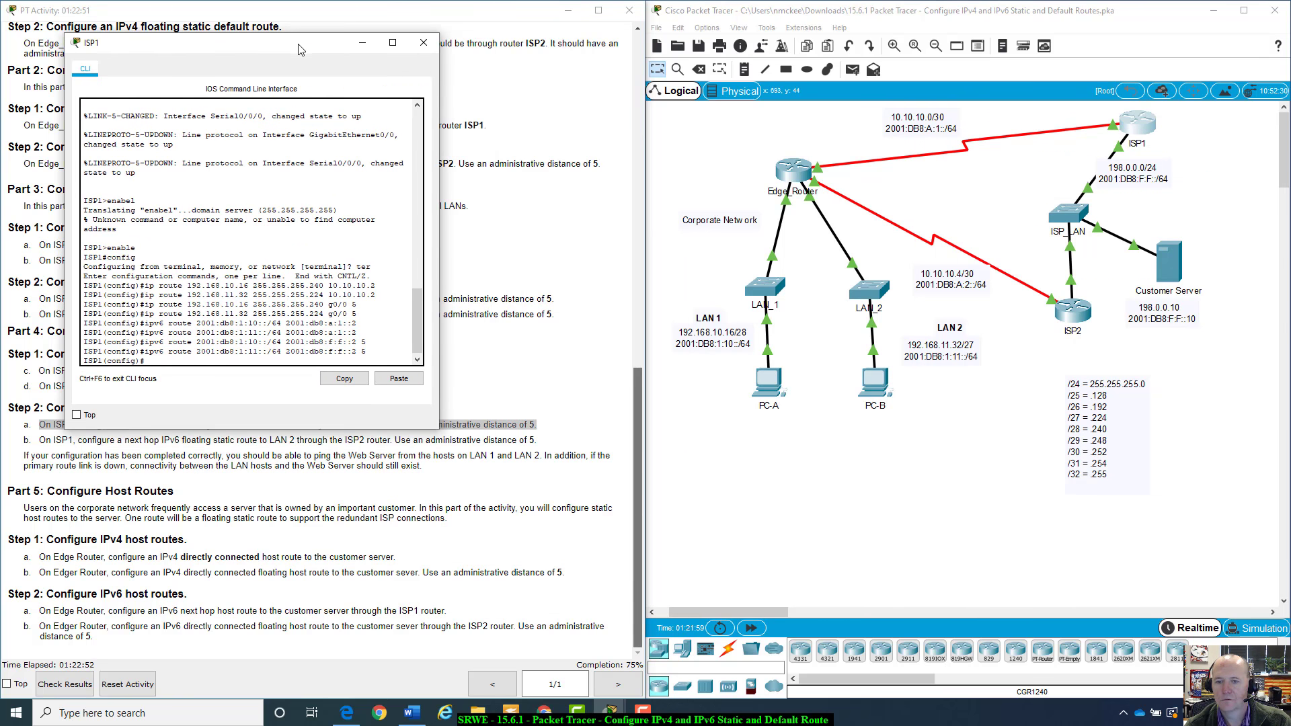
scroll(538, 302, up, 2)
click(780, 402)
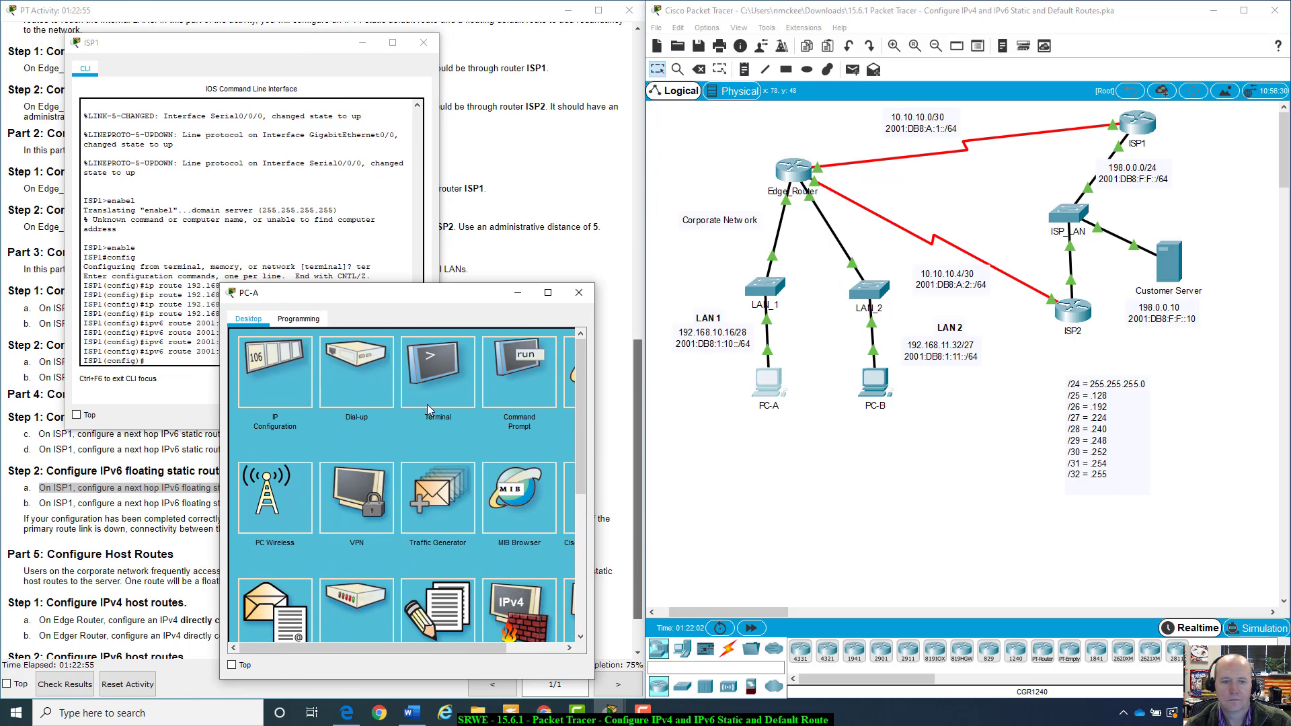
click(535, 381)
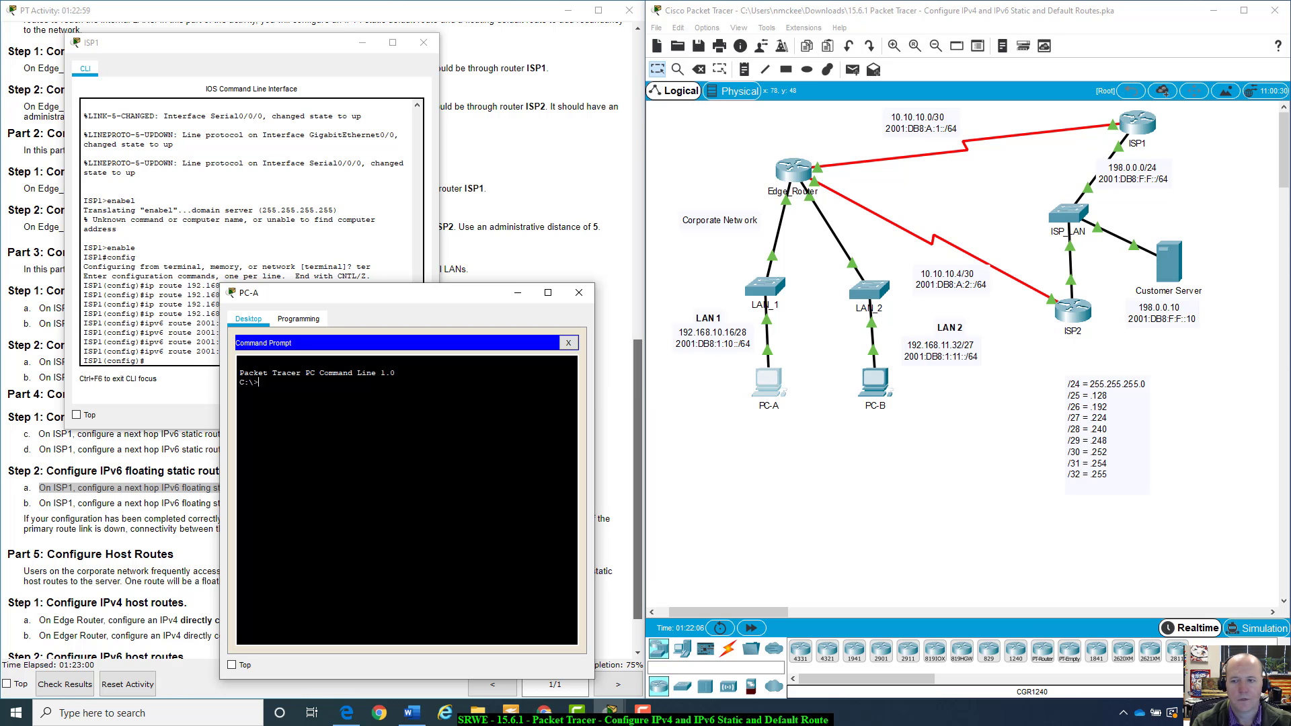
text(ping 198)
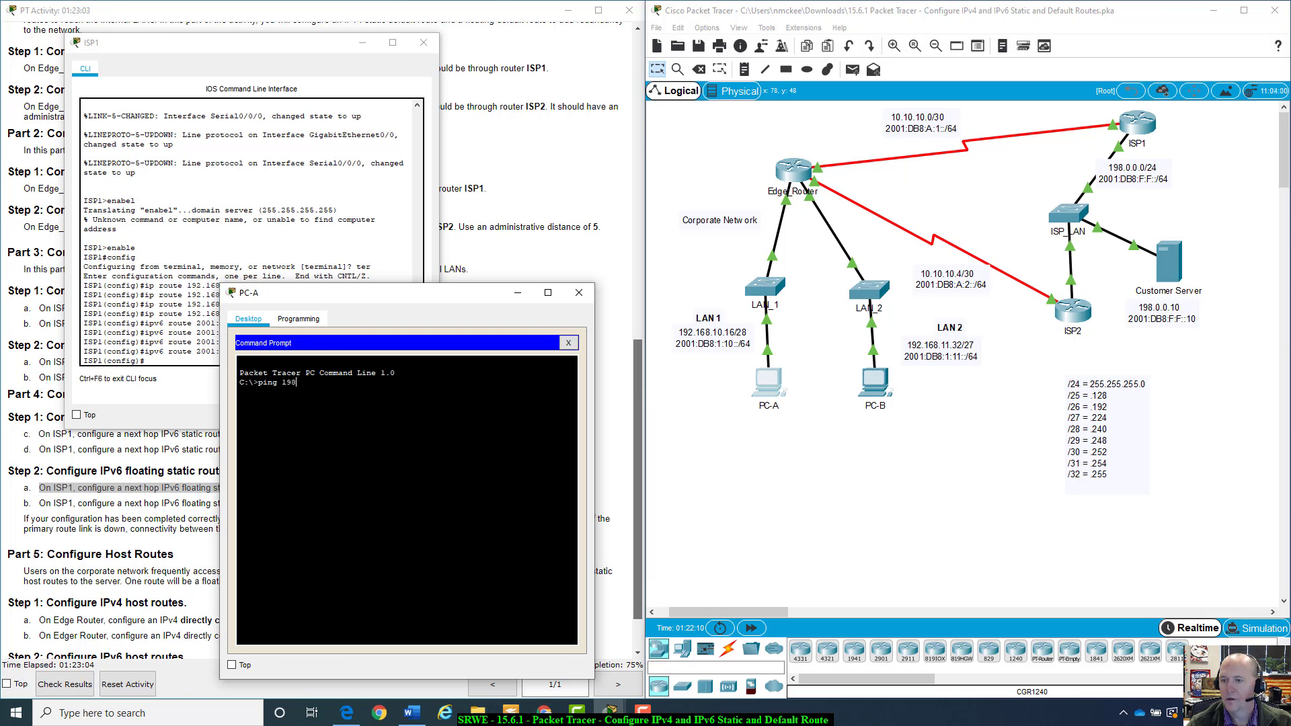
text(.0.0.)
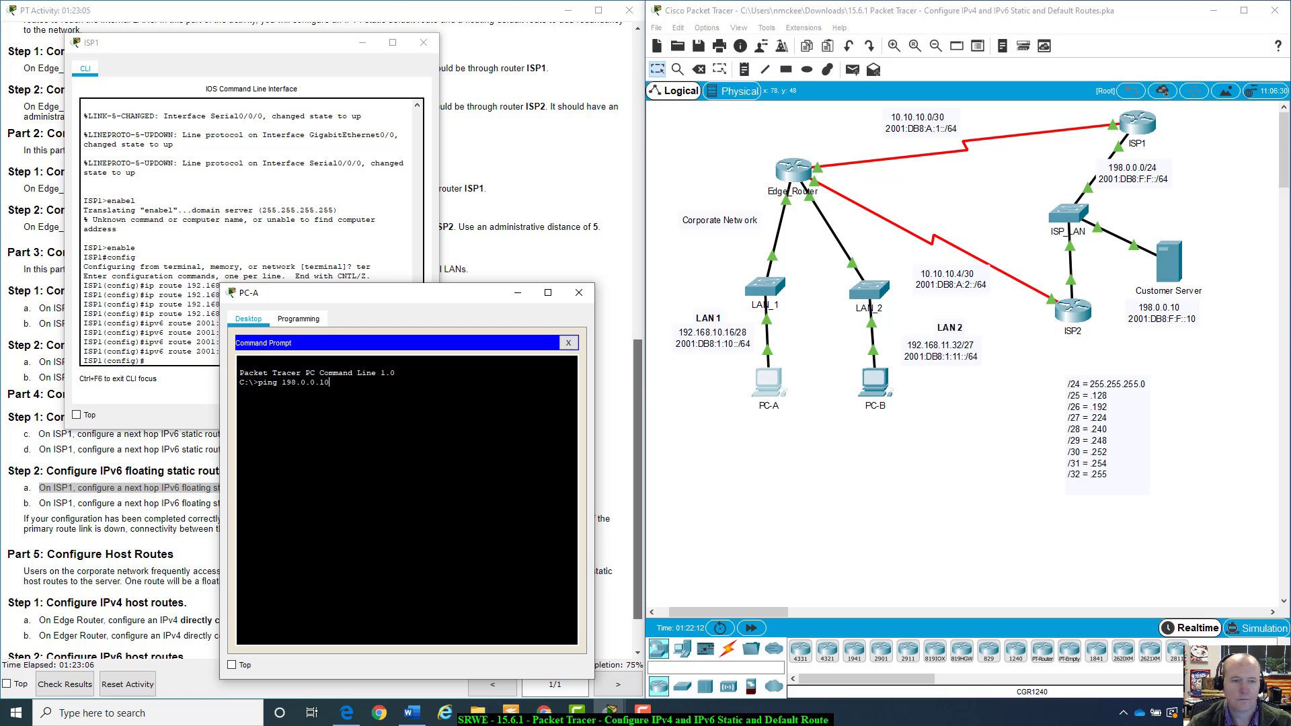
text(10)
key(Return)
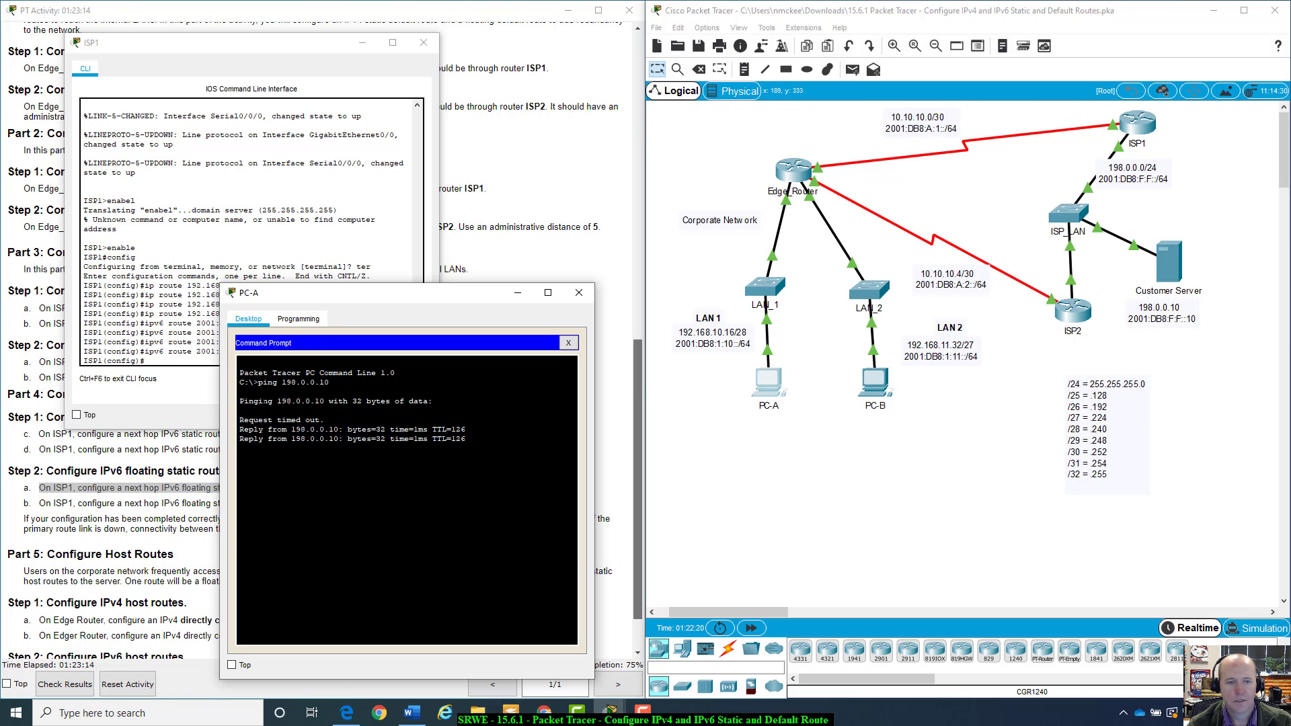
Try to ping the customer server's IPv6 address entered as 2001:db8:f:::10
drag(238, 418, 324, 420)
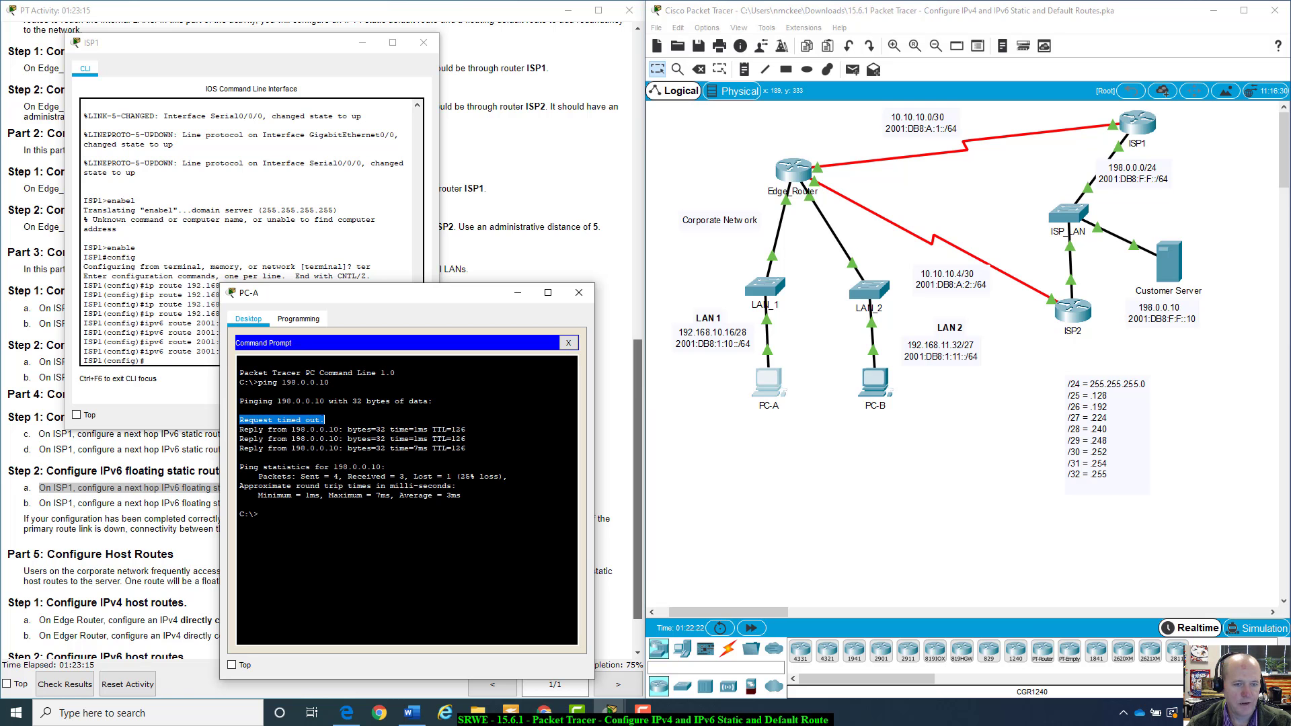
click(324, 420)
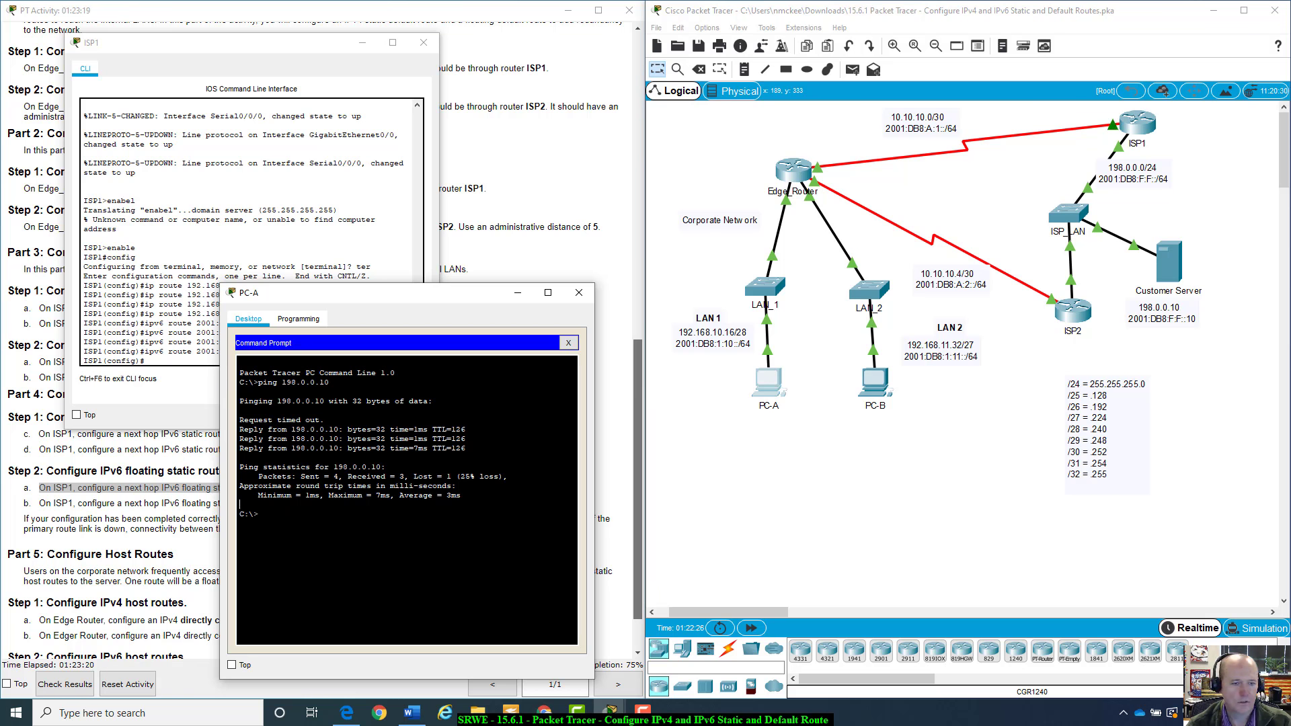
text(pin)
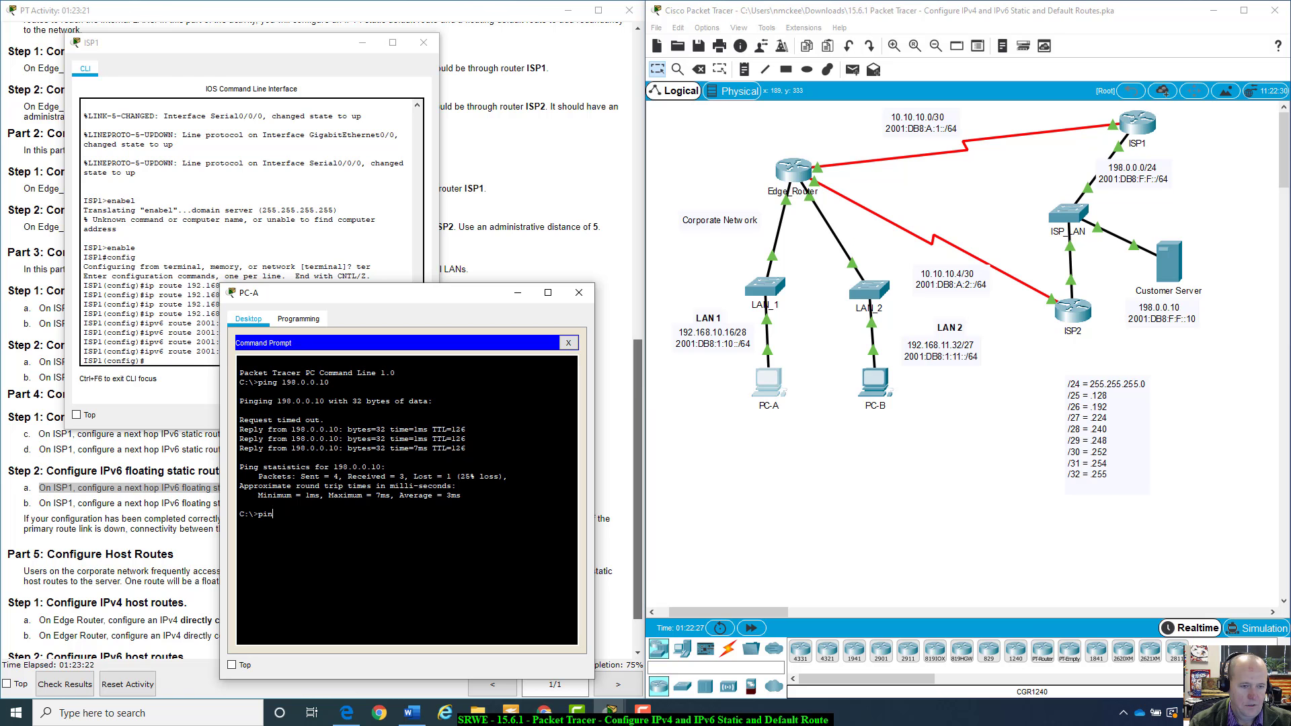
text(g 200)
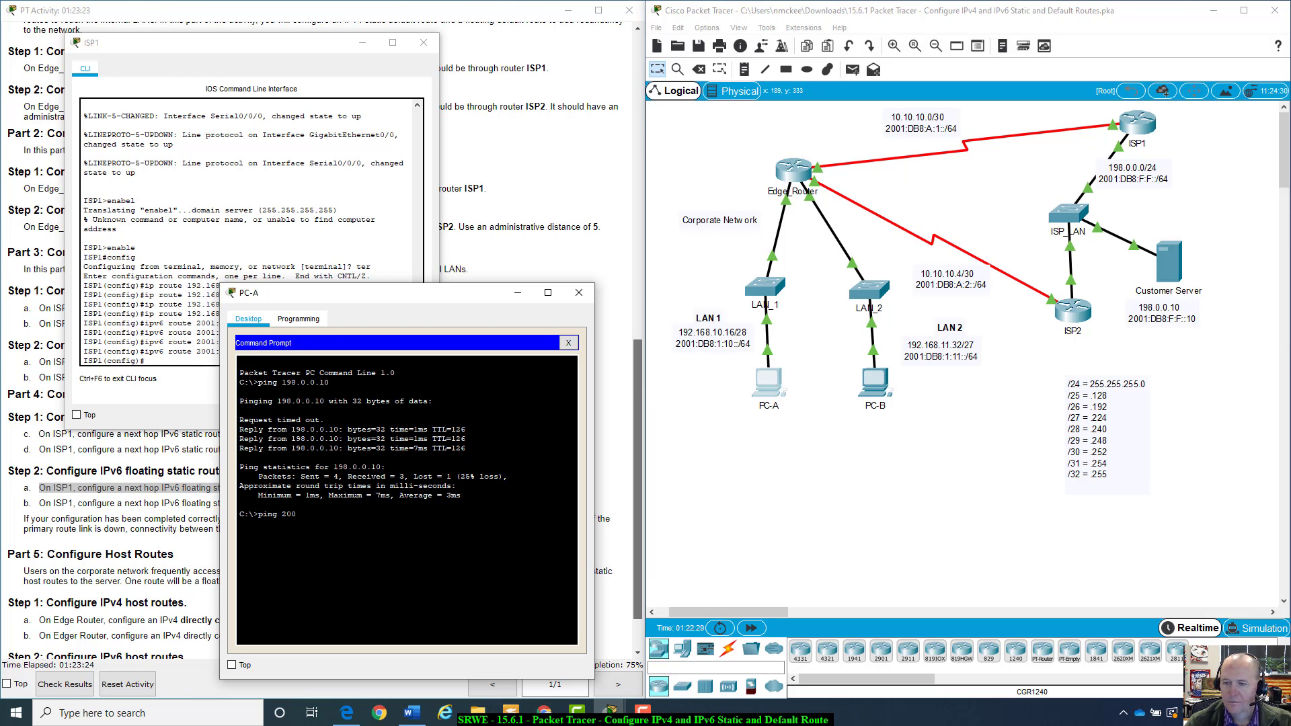
text(1:db8:)
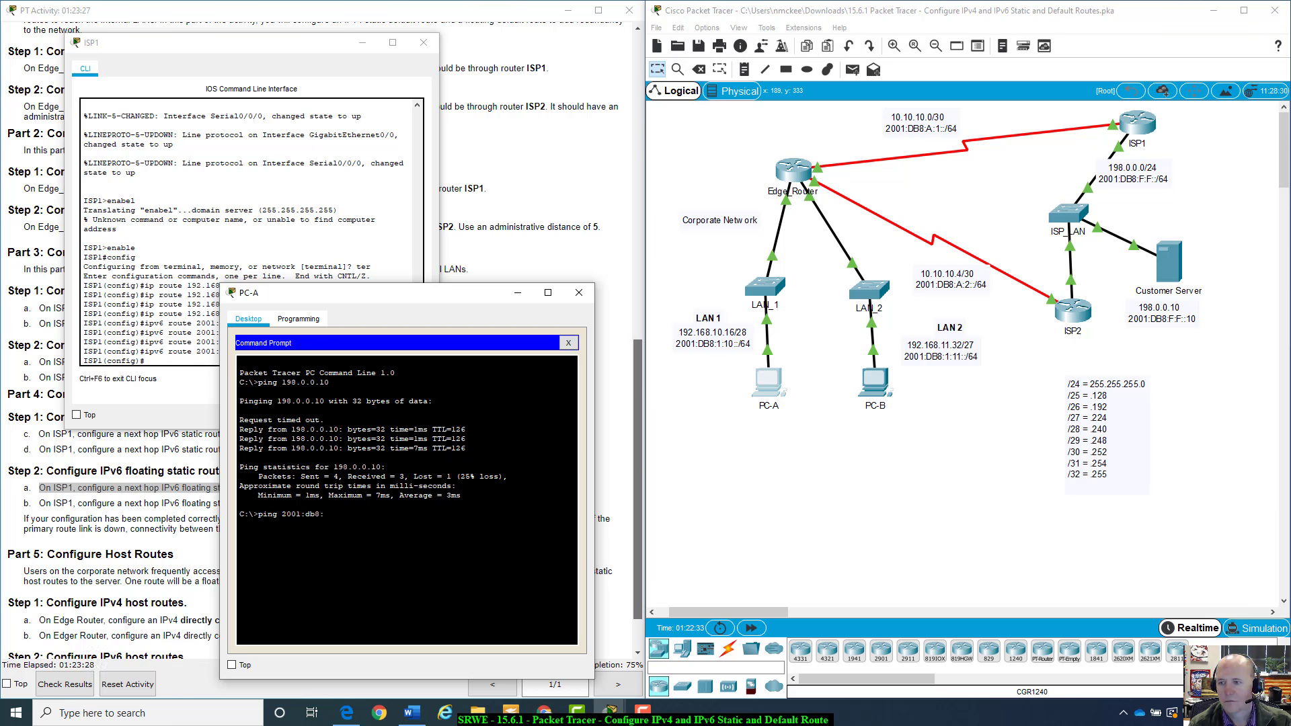
text(f:::)
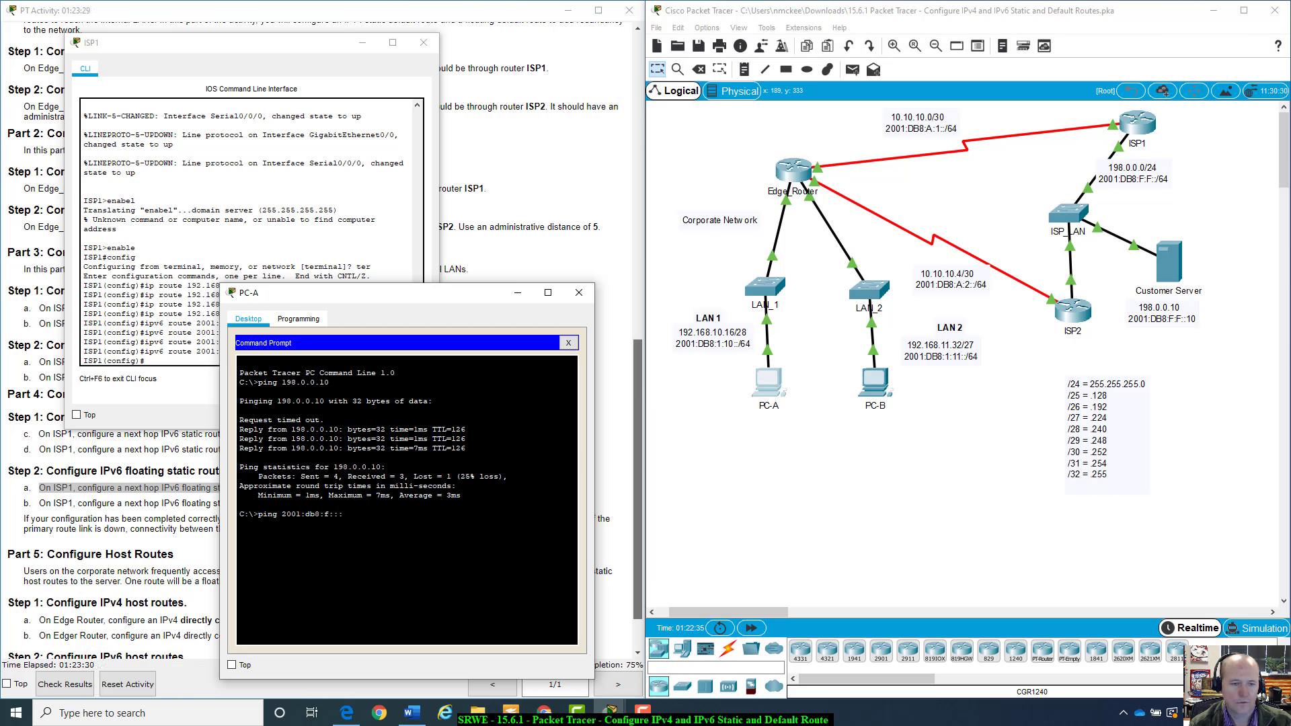
text(10)
key(Return)
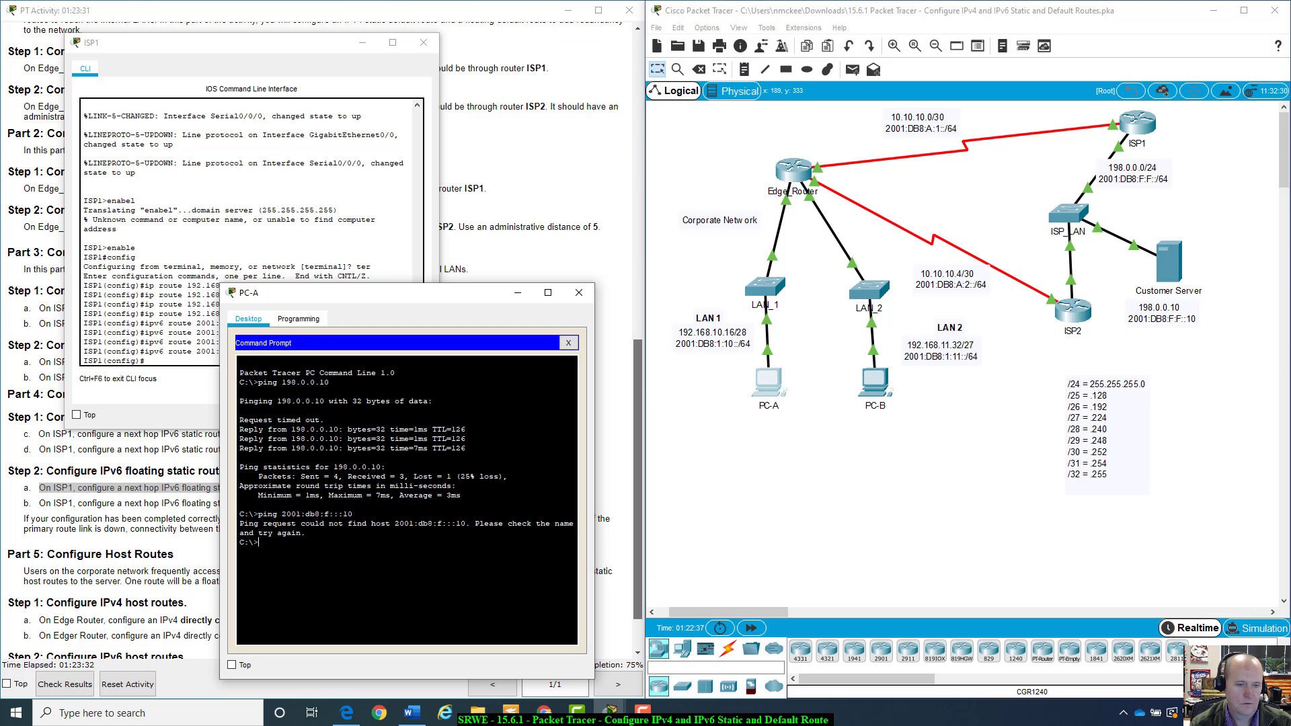
Retry the same ping with /64 appended to the address
key(Up)
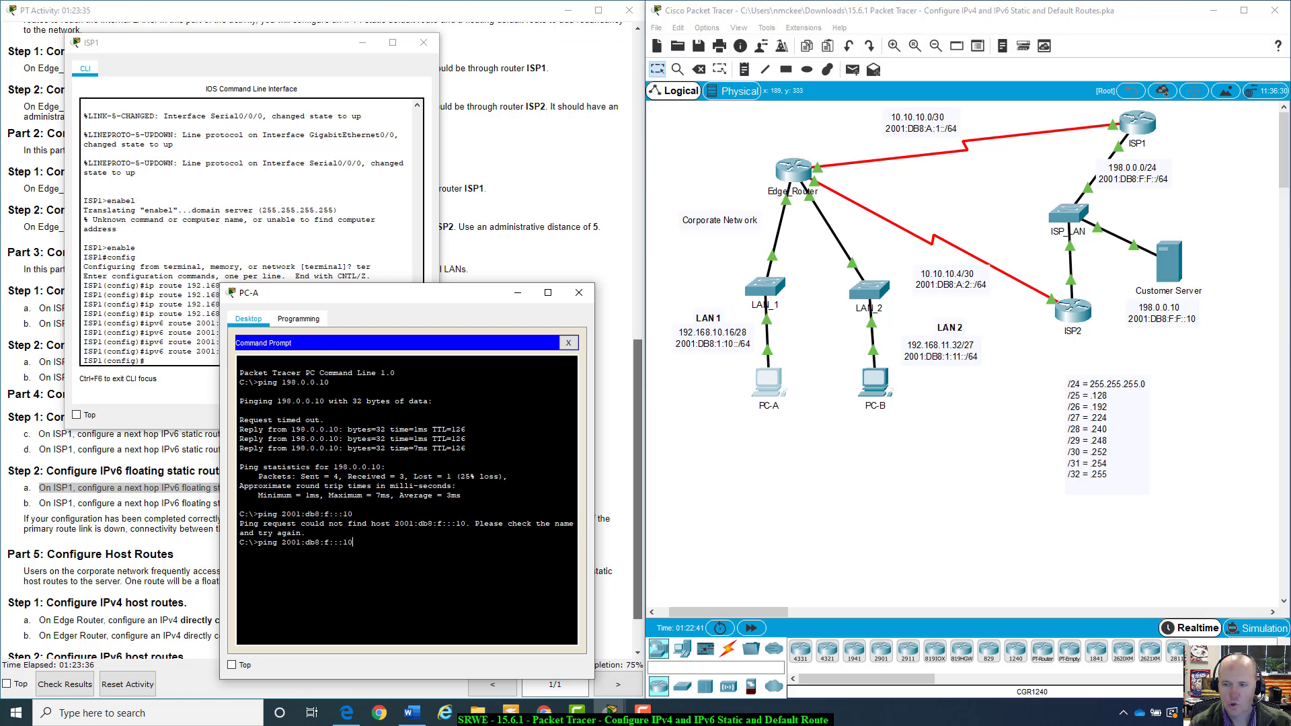
text(/64)
key(Return)
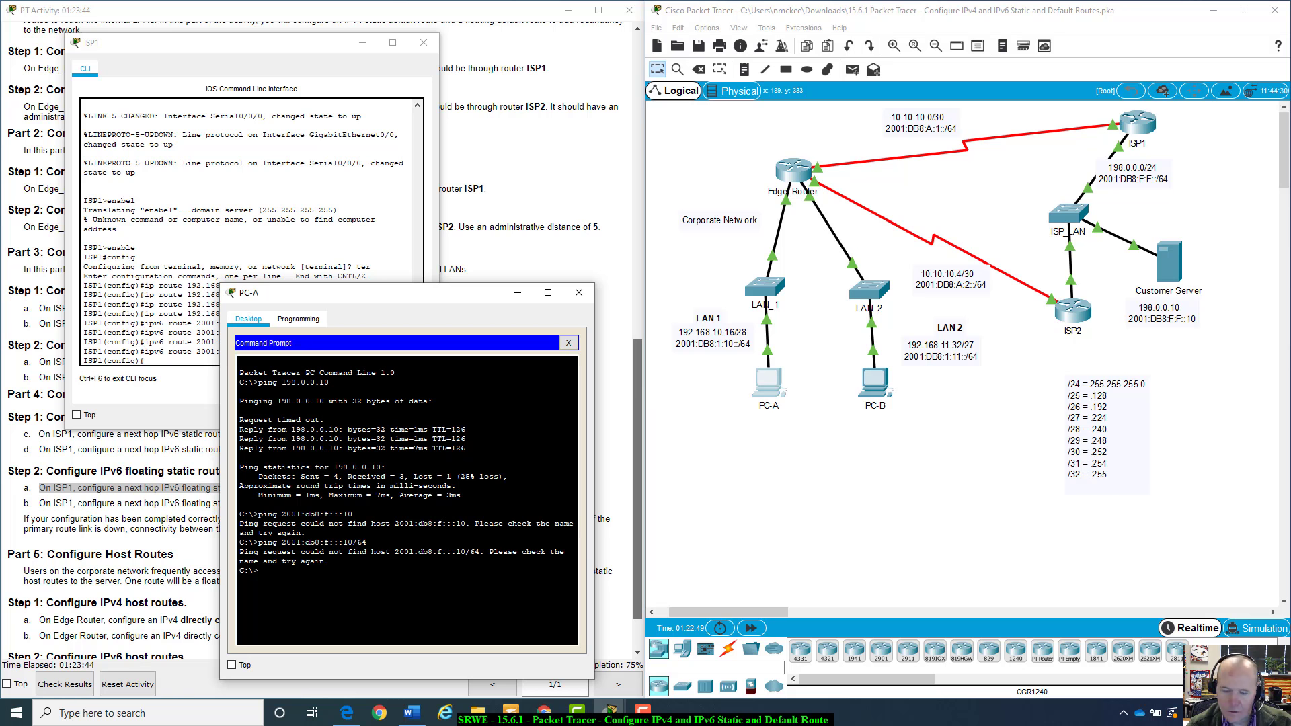
Ping 2001:db8:f::10 from PC-A
key(Up)
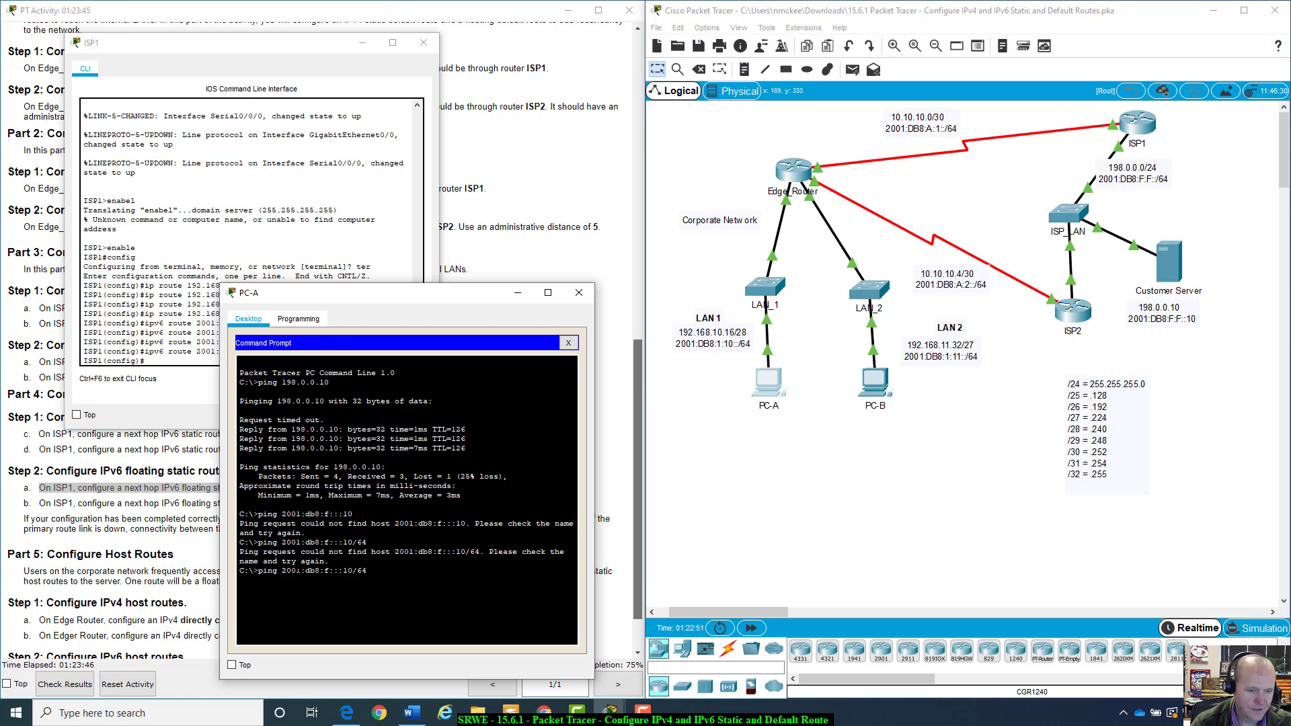
key(BackSpace)
key(BackSpace)
key(BackSpace)
key(BackSpace)
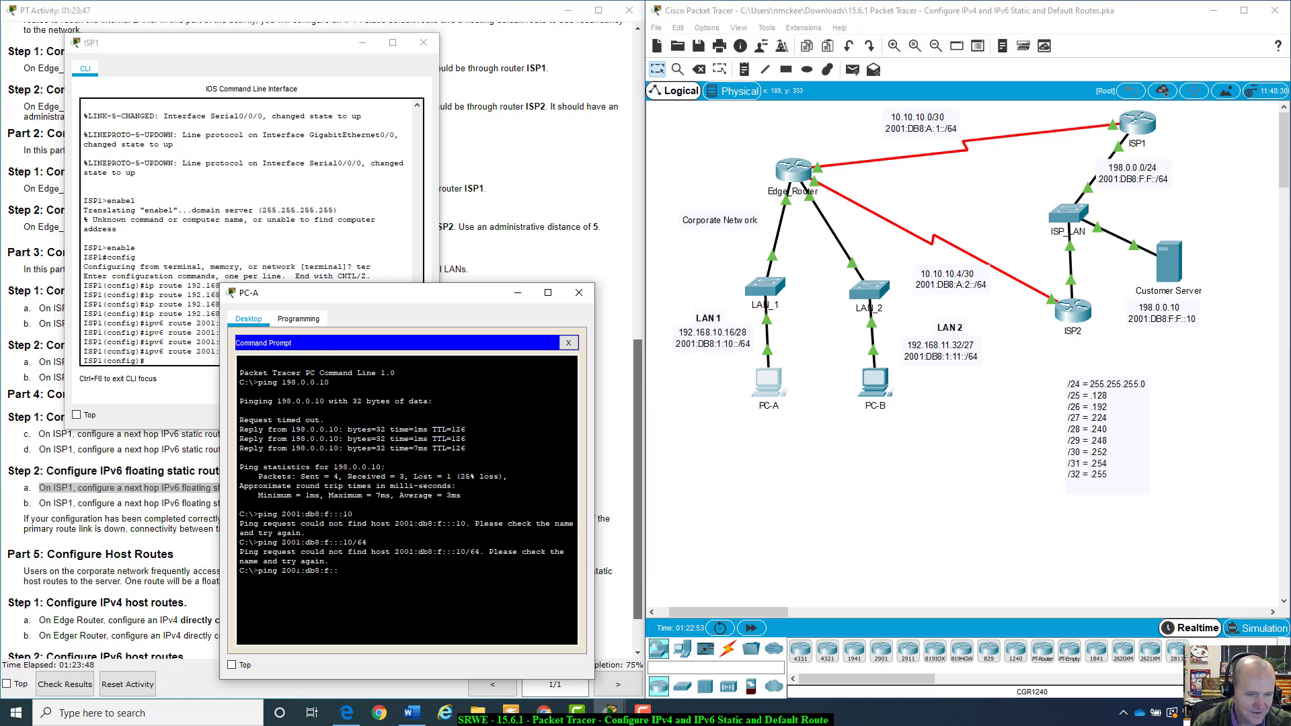
text(10)
key(Return)
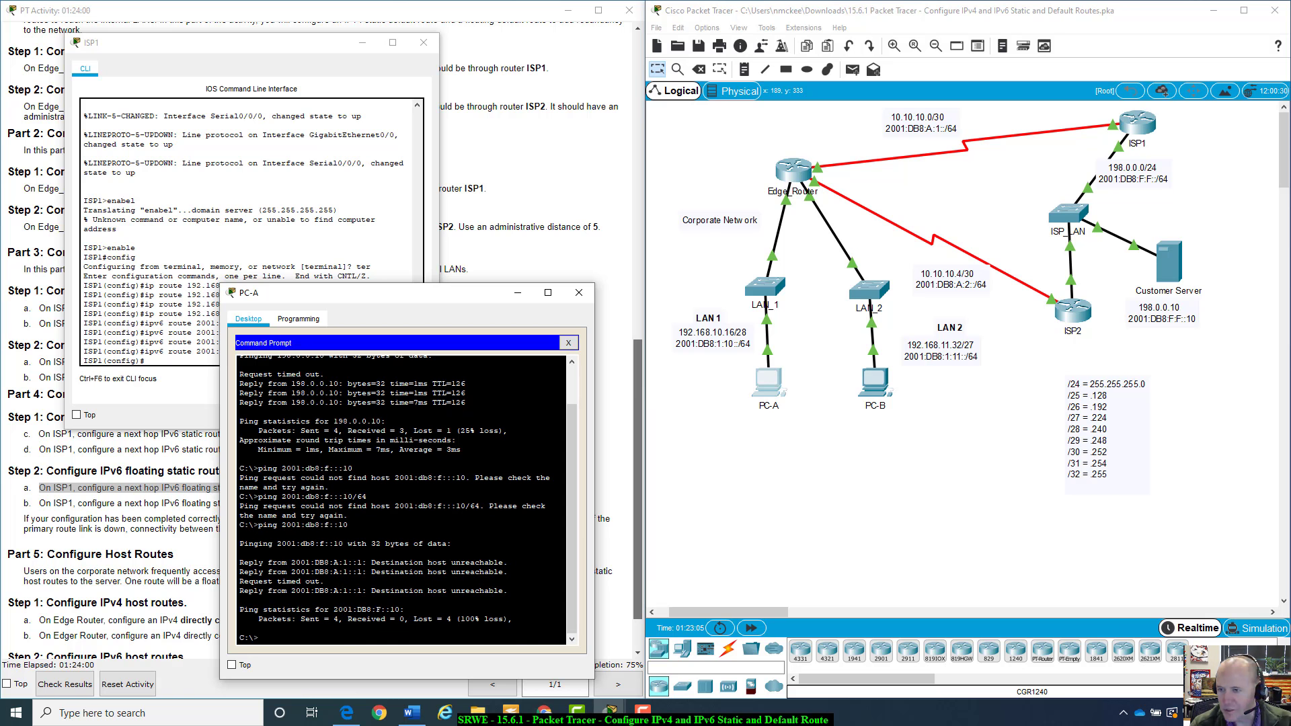
Ping 2001:db:f:f::10 from PC-A
key(Up)
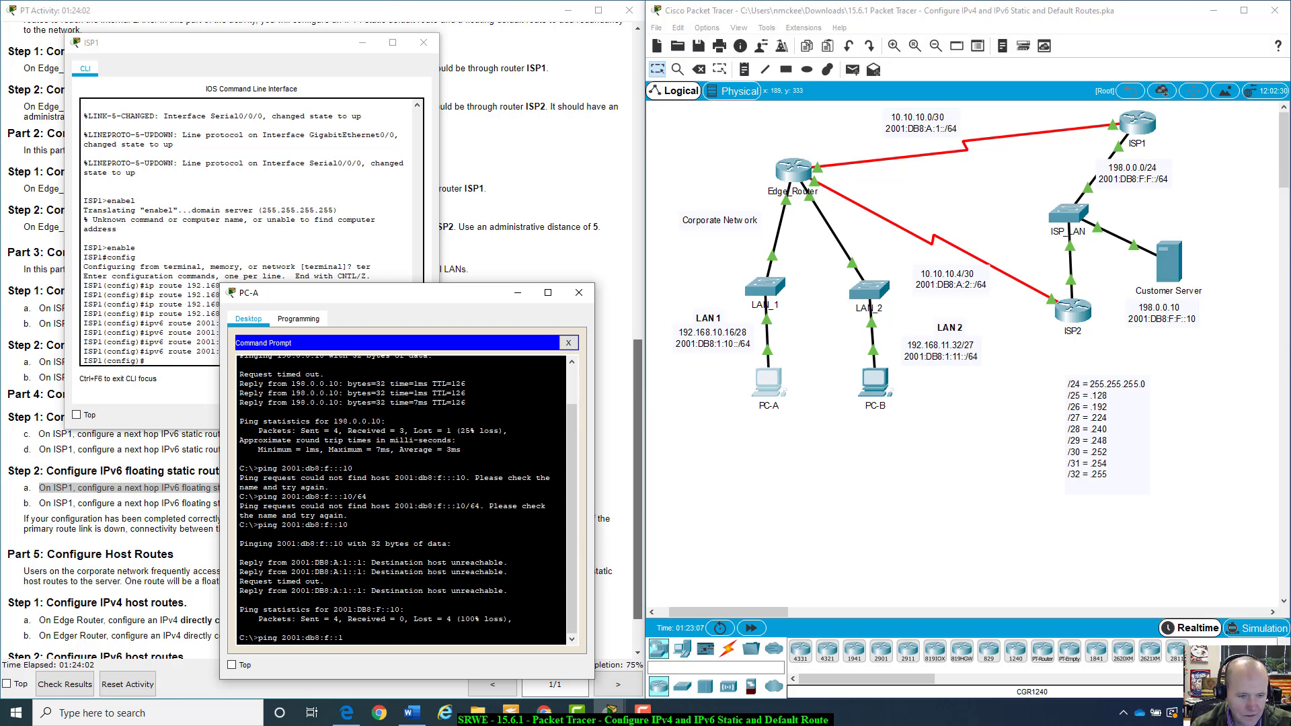
key(BackSpace)
key(BackSpace)
key(BackSpace)
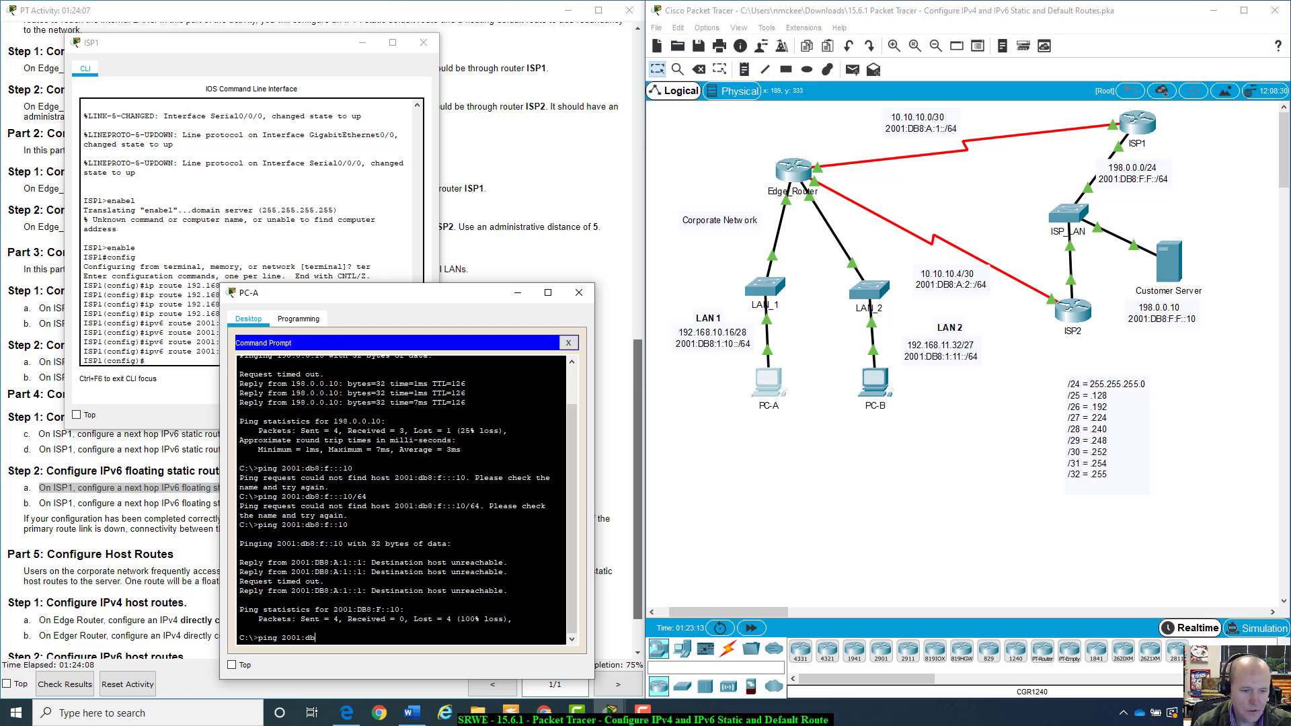
text(:f)
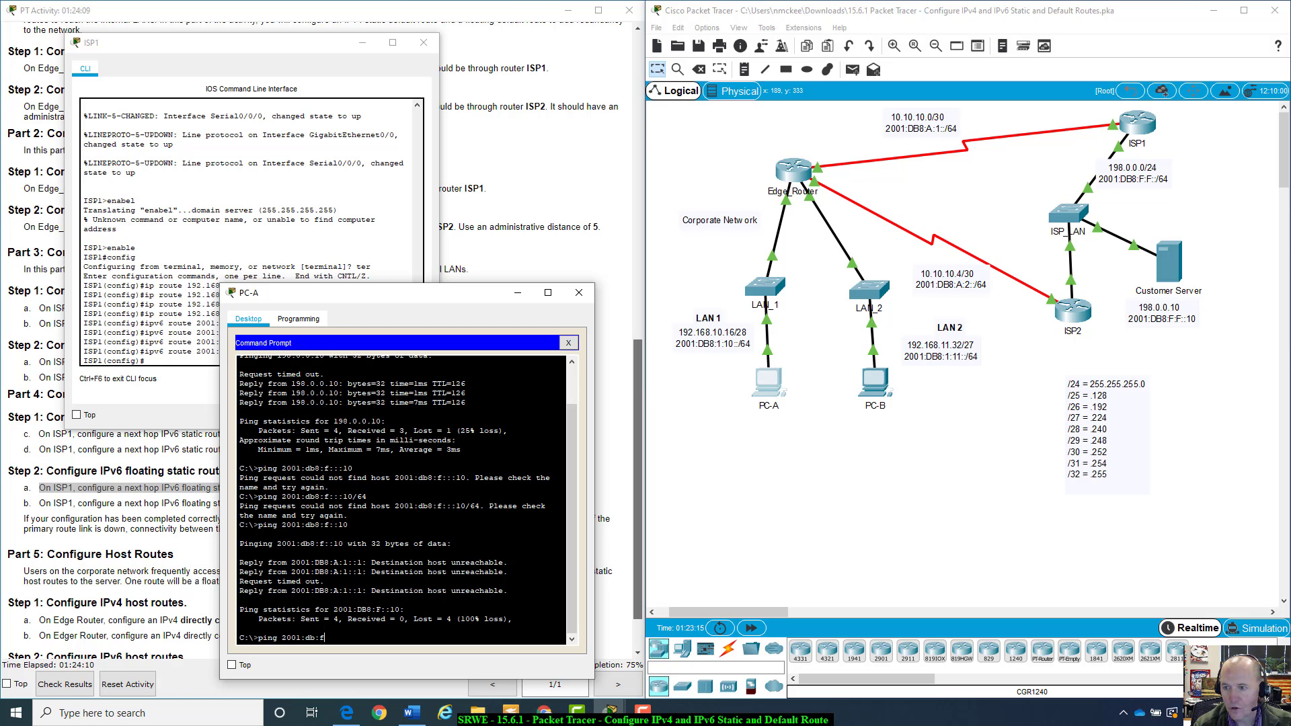
text(:f::)
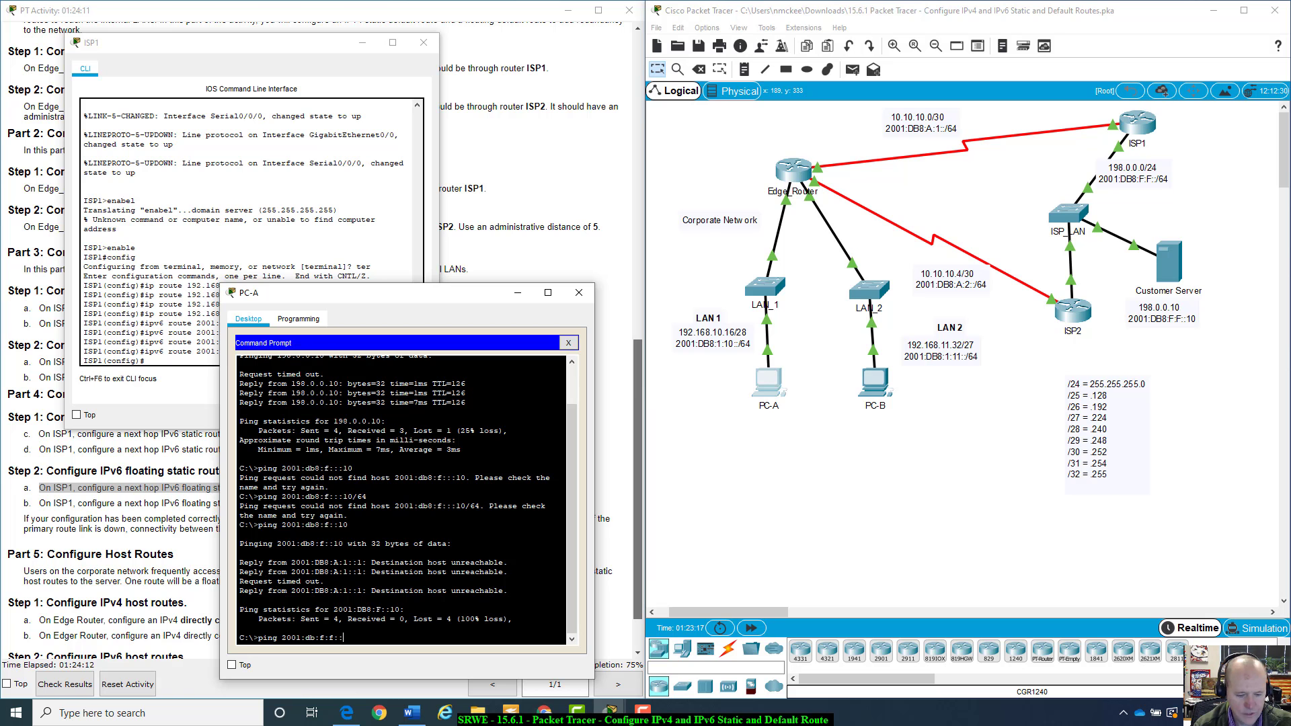
text(10)
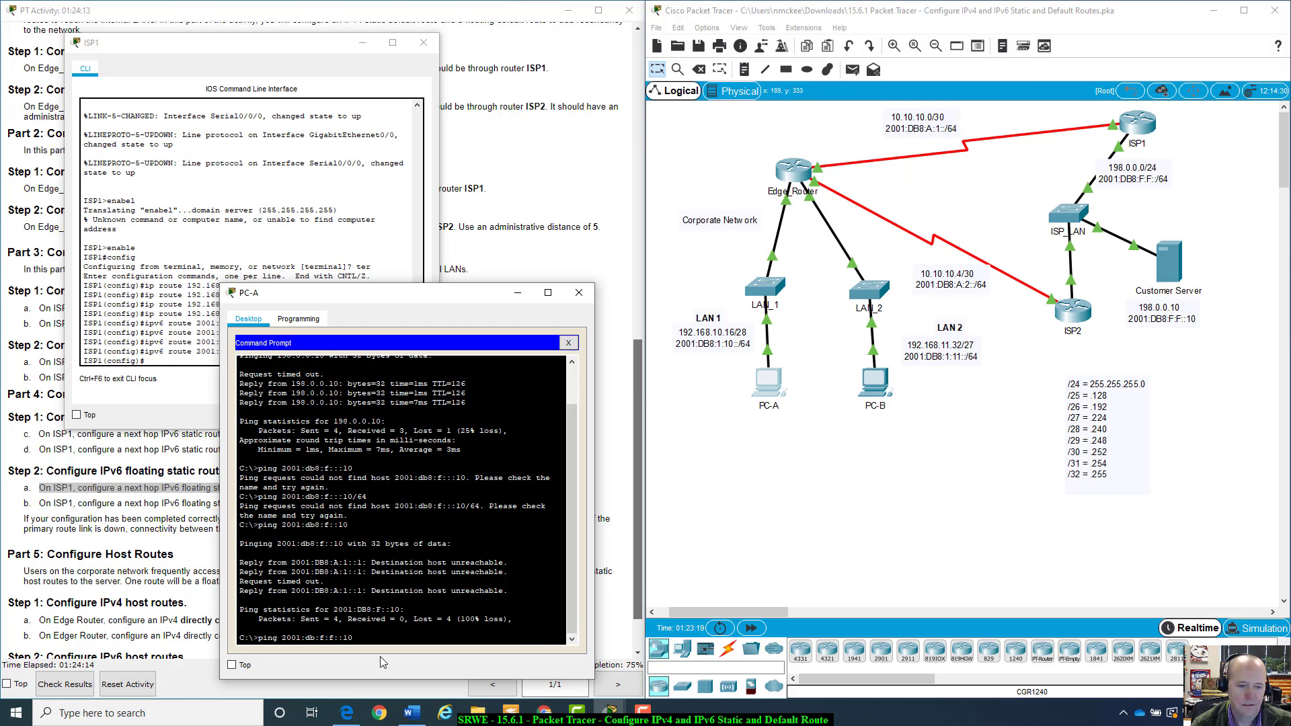
key(Return)
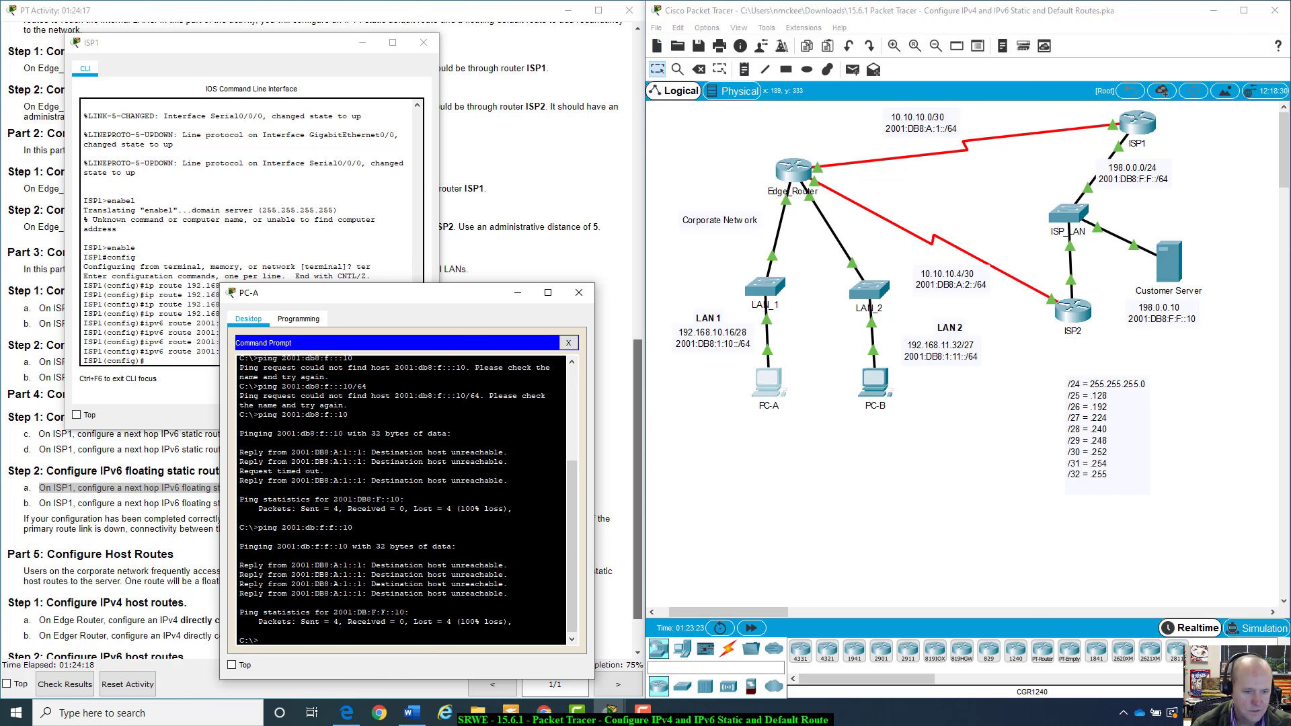
Retry the 2001:db:f:f::10 ping with /64 appended
key(Up)
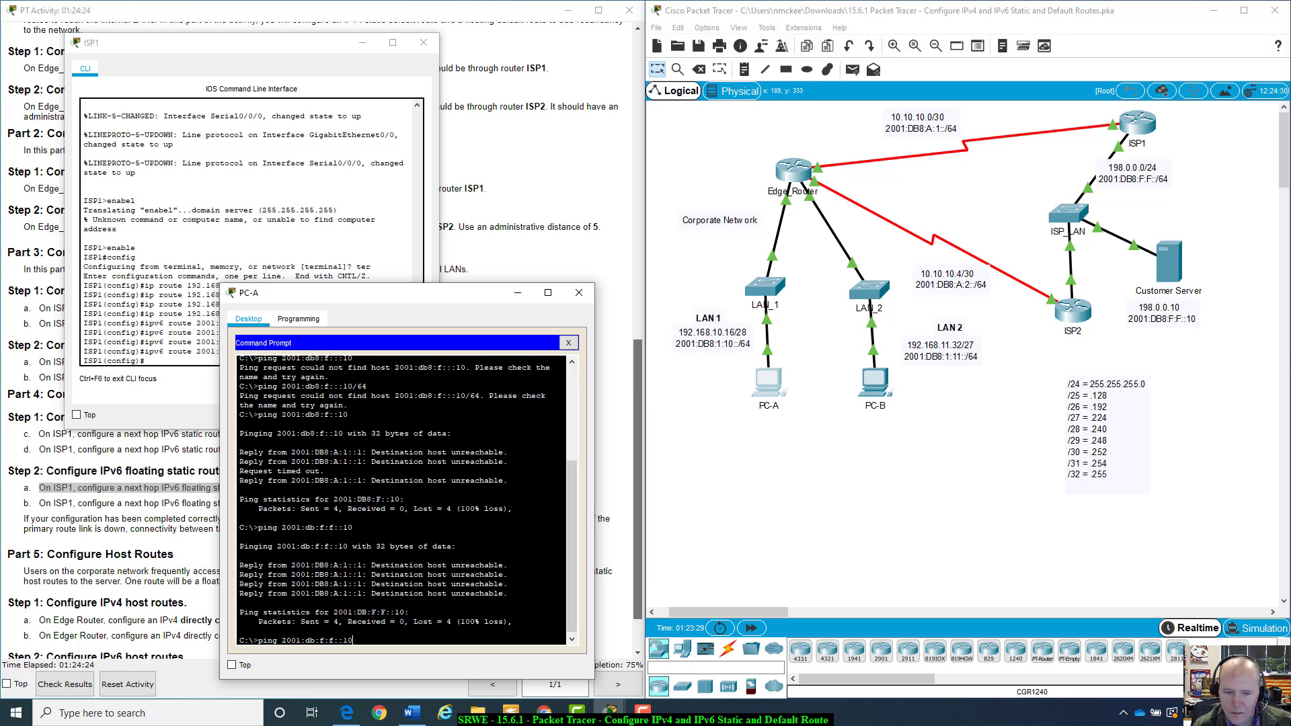
text(/)
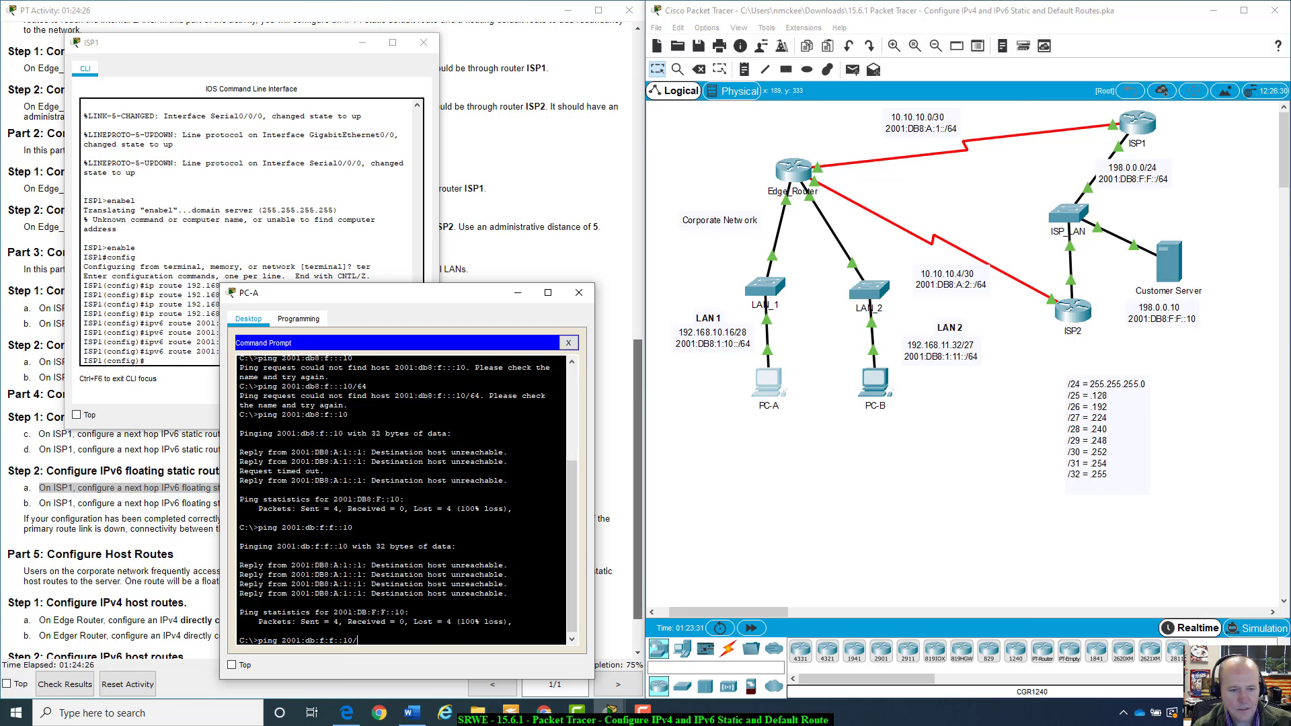
text(64)
key(Return)
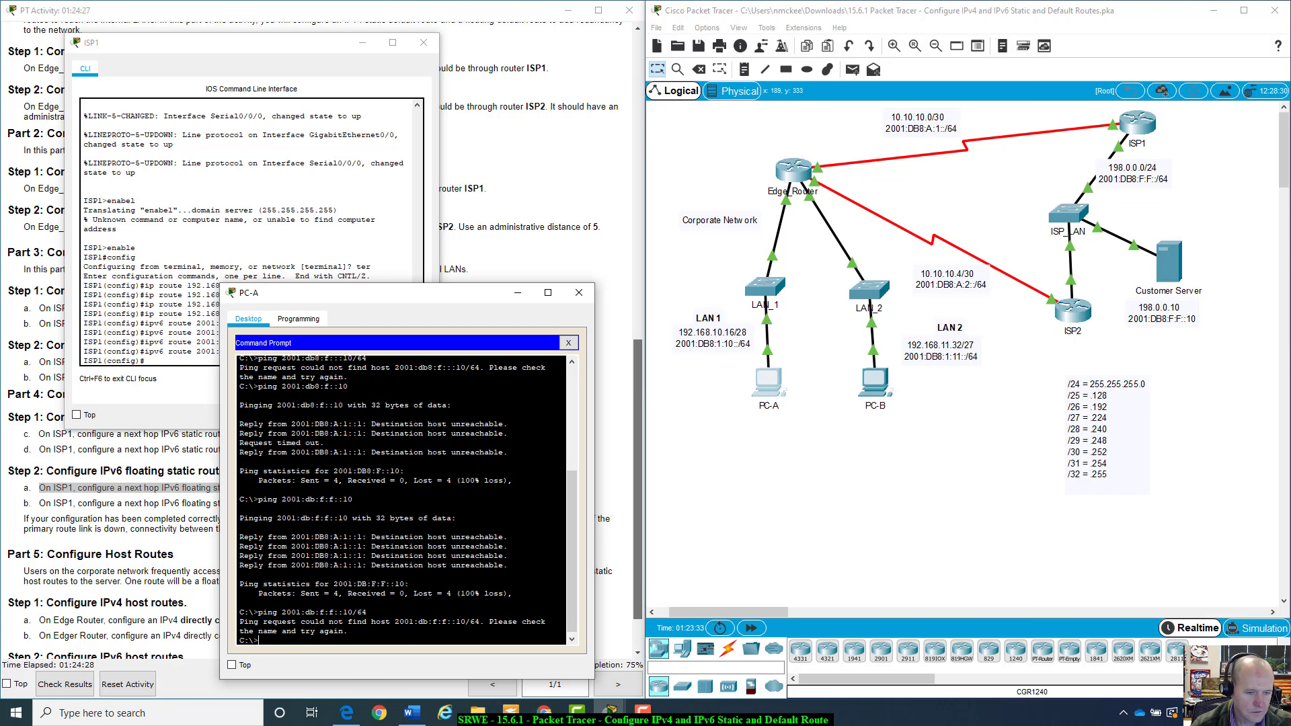
Ping the customer server at 2001:db8:f:f::10 from PC-A
key(Up)
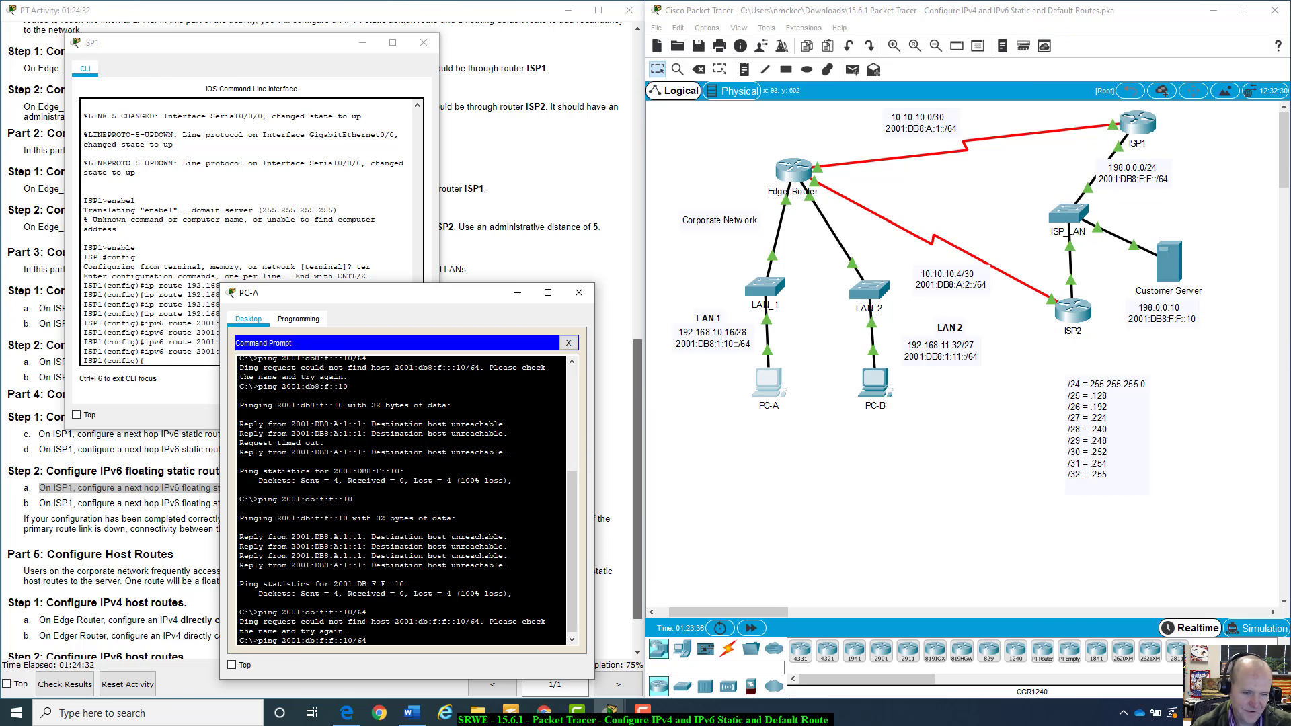
key(BackSpace)
key(BackSpace)
key(BackSpace)
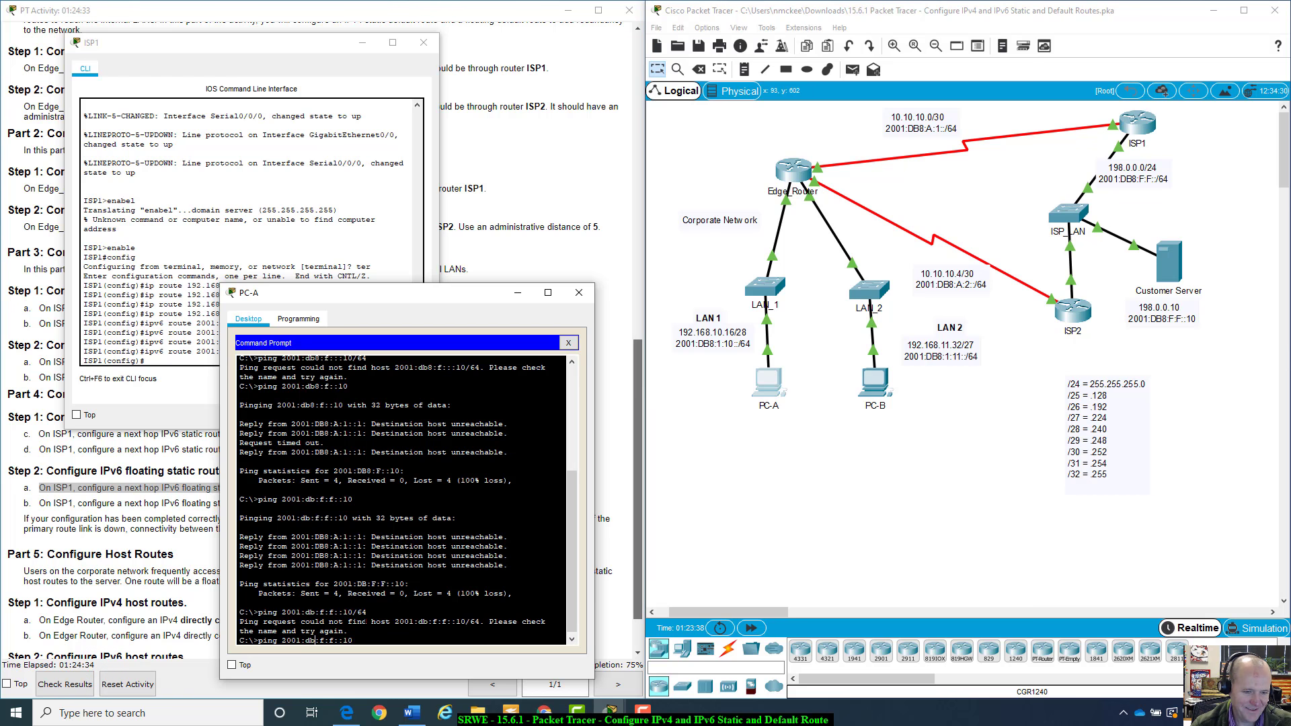
text(8)
key(Return)
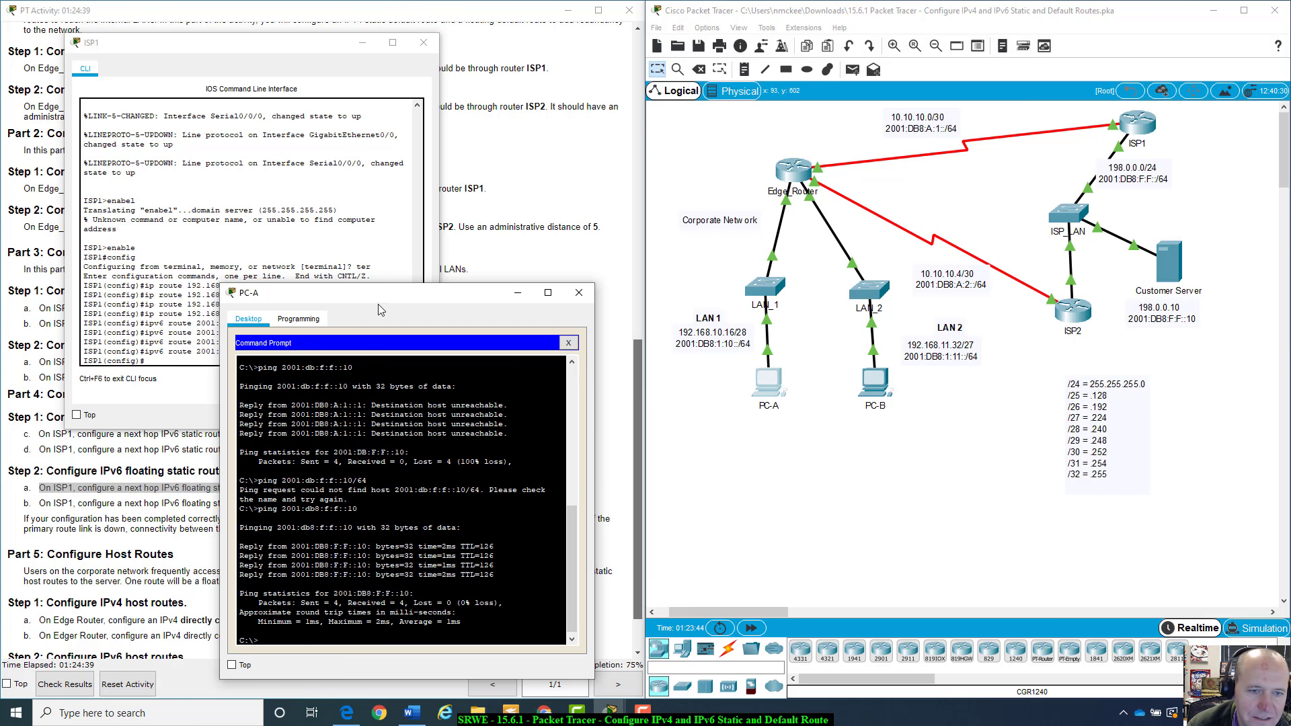
Close PC-A's window and bring ISP1's CLI window back over the topology
drag(389, 303, 861, 161)
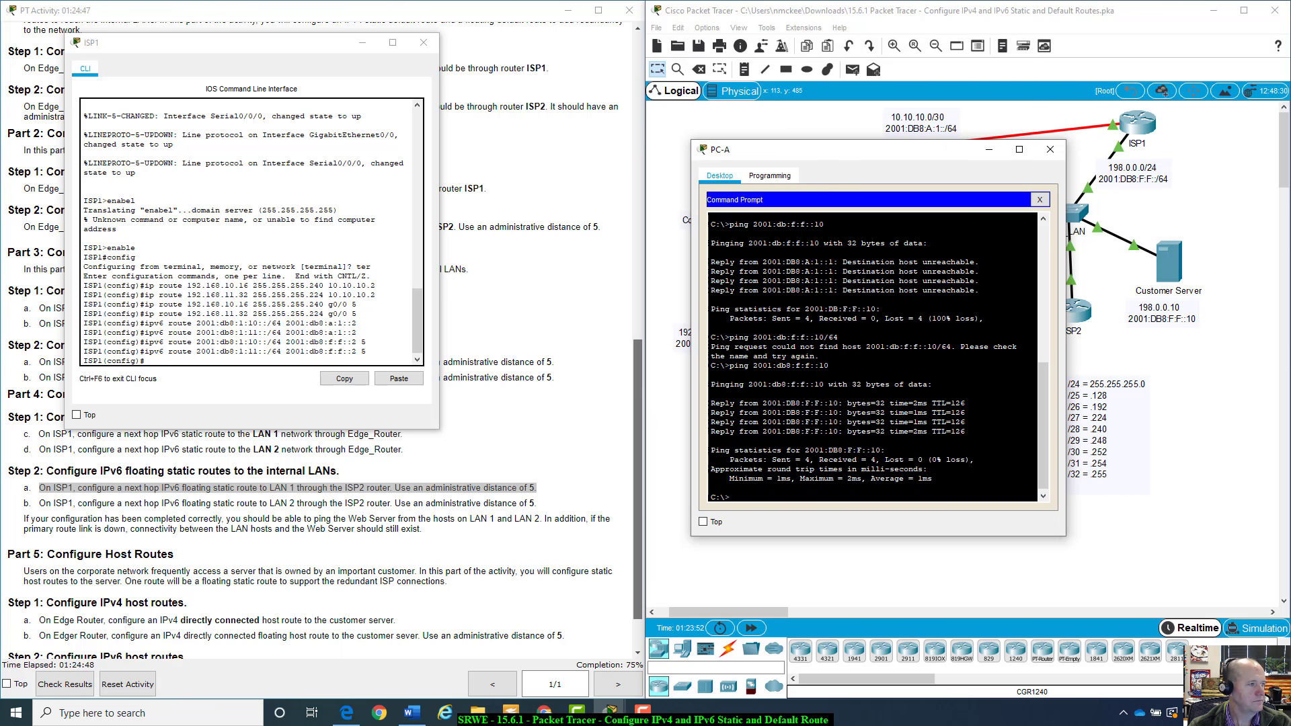
drag(853, 157, 964, 504)
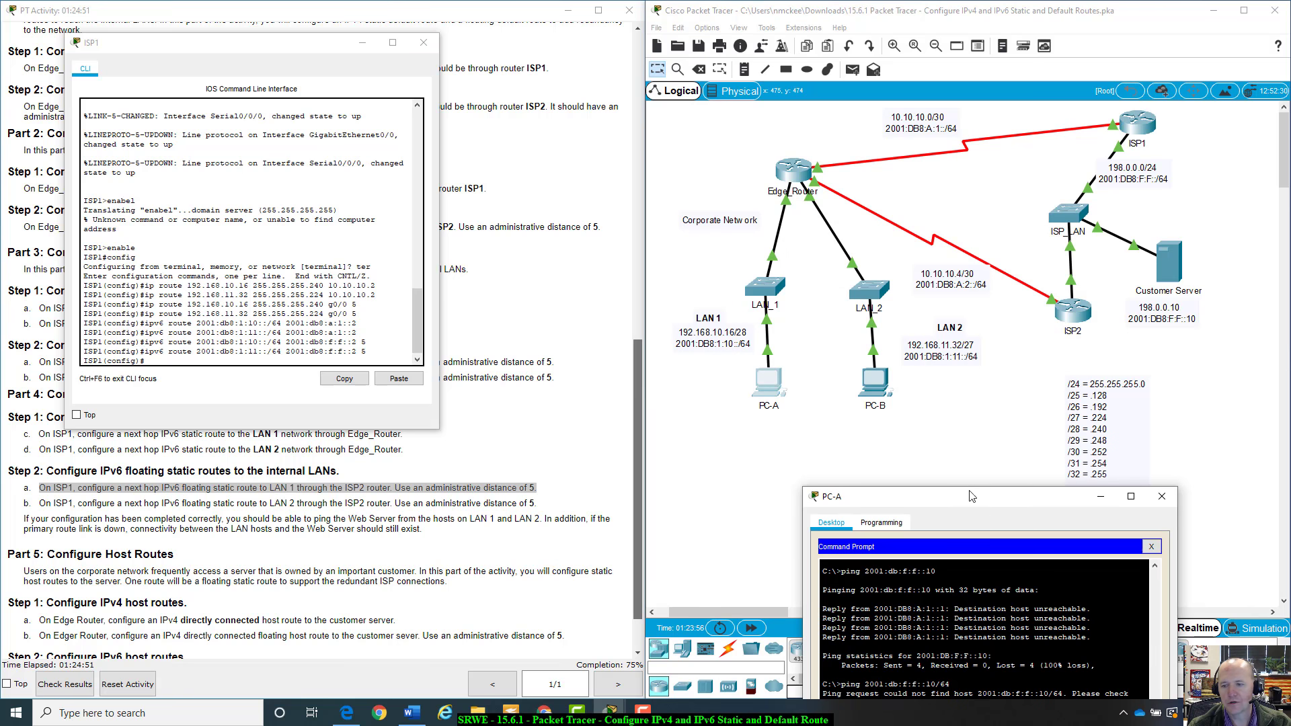
drag(997, 497, 1059, 348)
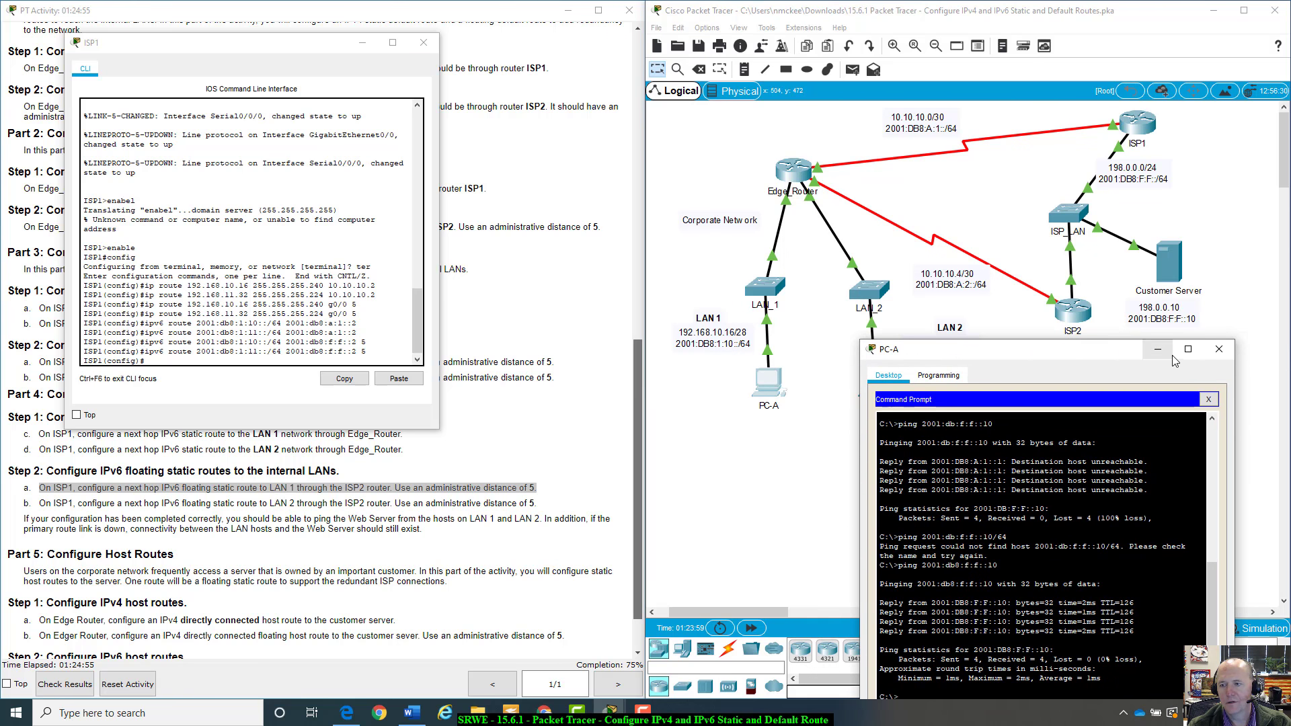
click(1219, 349)
drag(256, 49, 893, 130)
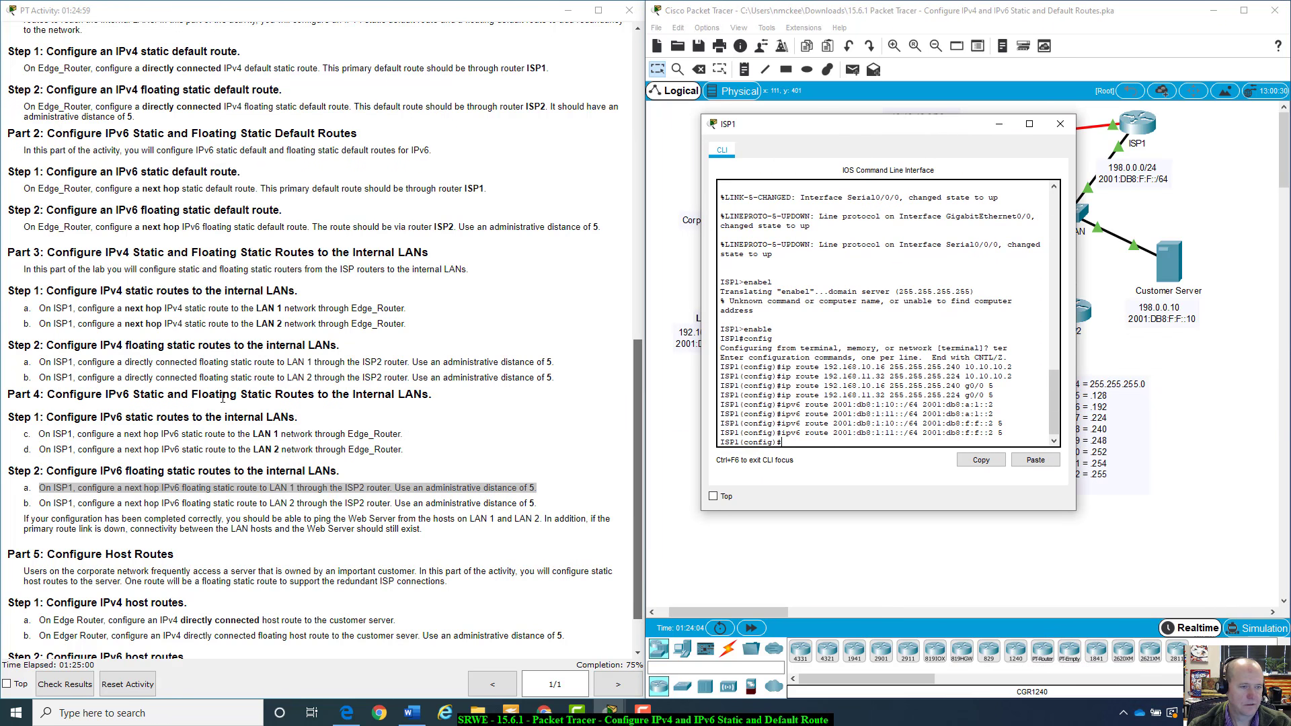
scroll(223, 396, down, 2)
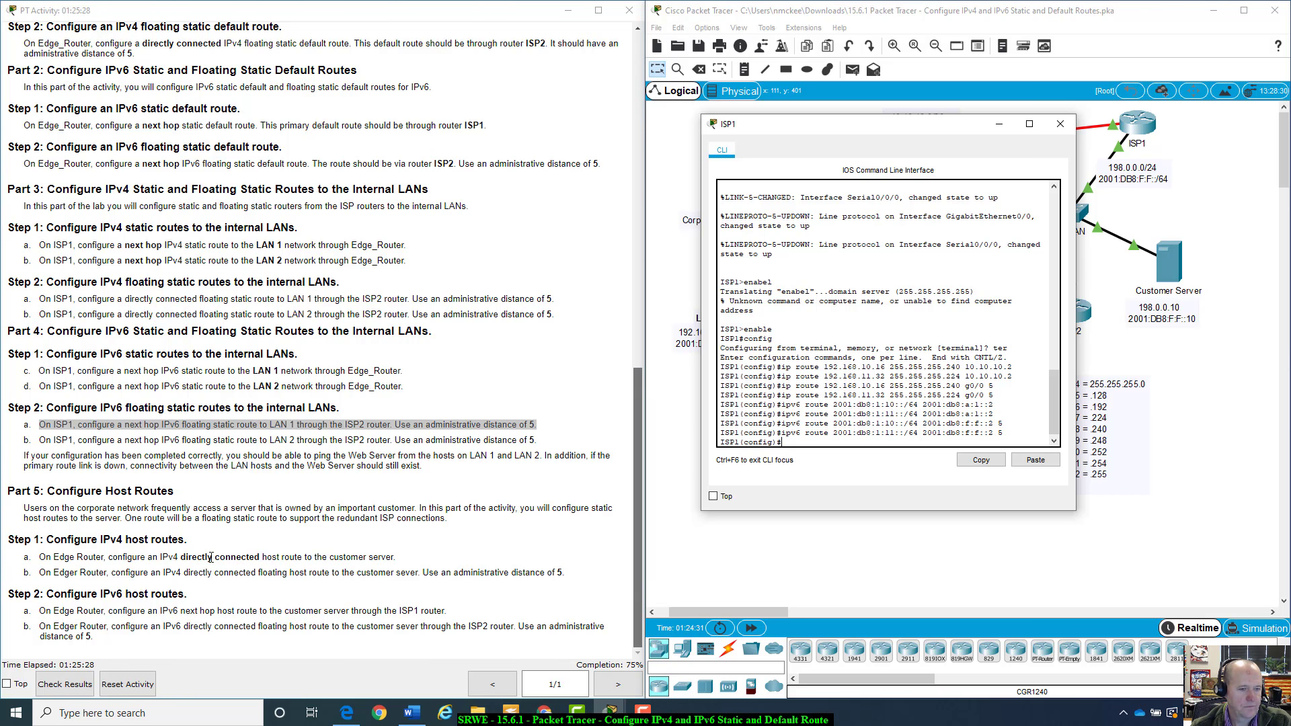
Move ISP1's CLI window aside and close it
scroll(605, 296, up, 5)
scroll(406, 435, down, 5)
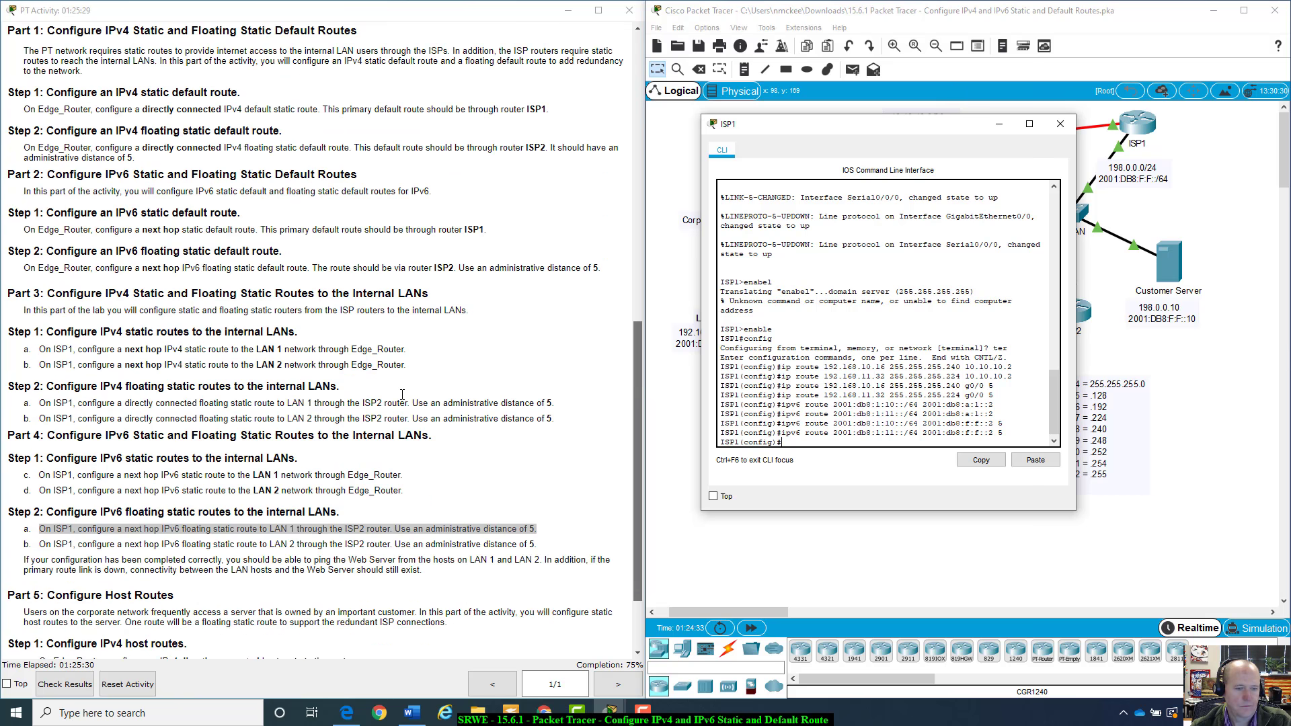
click(493, 461)
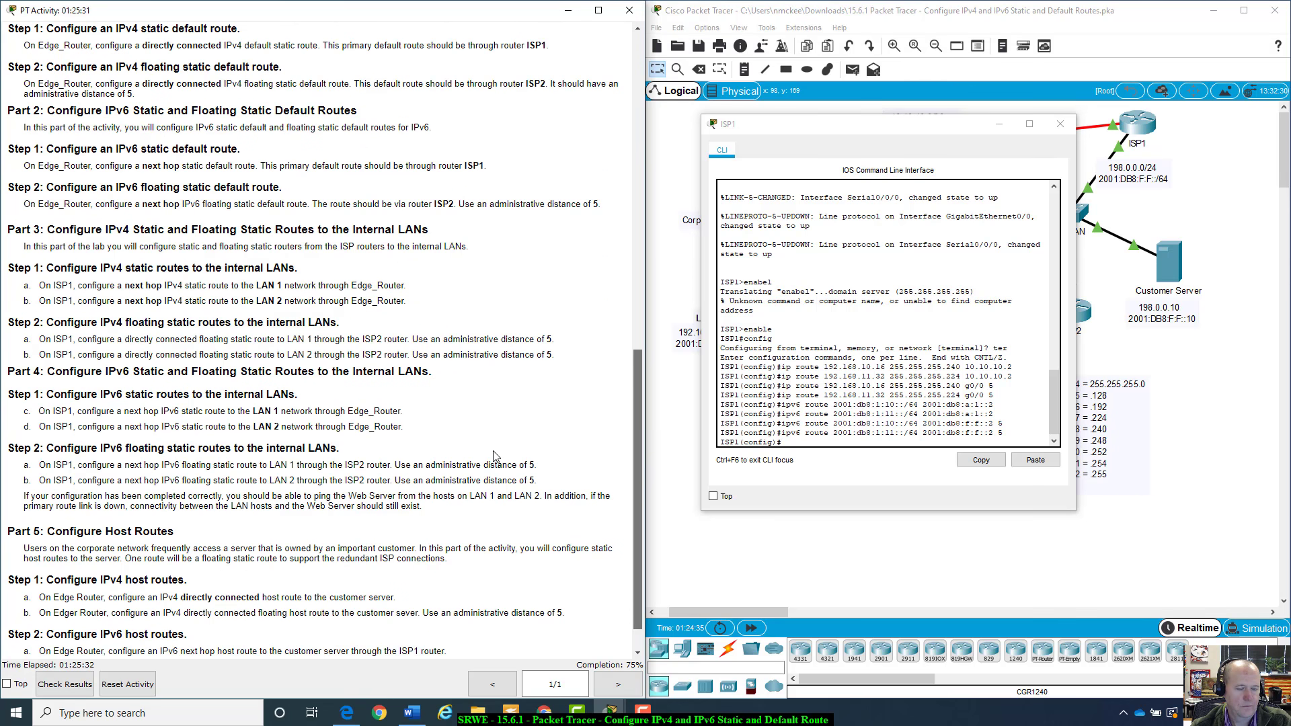
click(909, 126)
drag(909, 127, 370, 40)
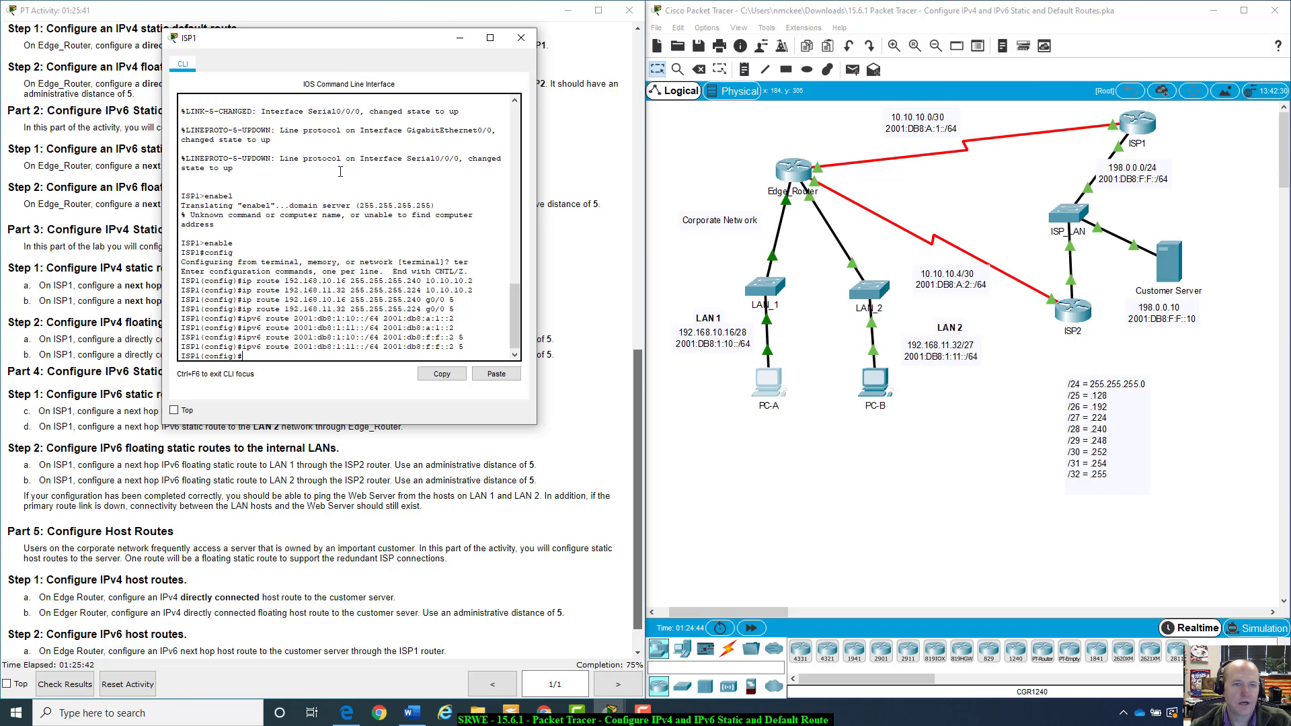
drag(389, 38, 980, 110)
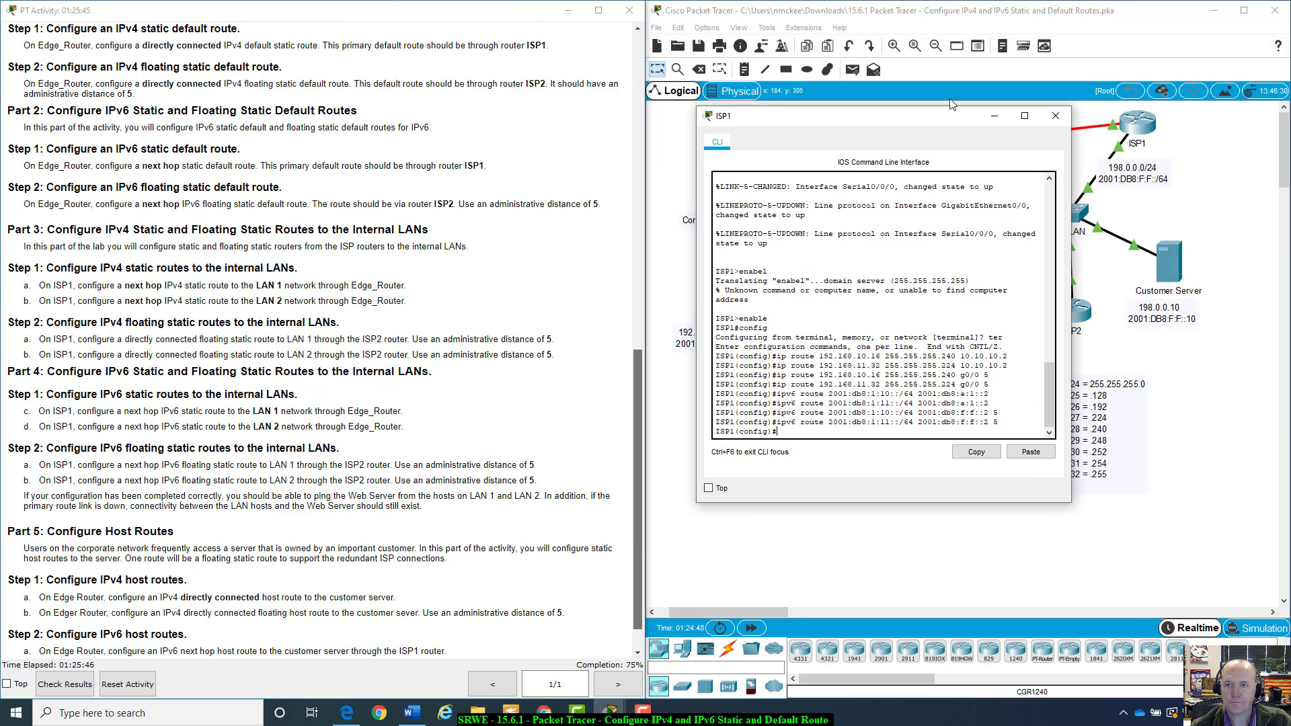
click(1053, 116)
Open Edge_Router's CLI and start a console session
scroll(159, 457, down, 1)
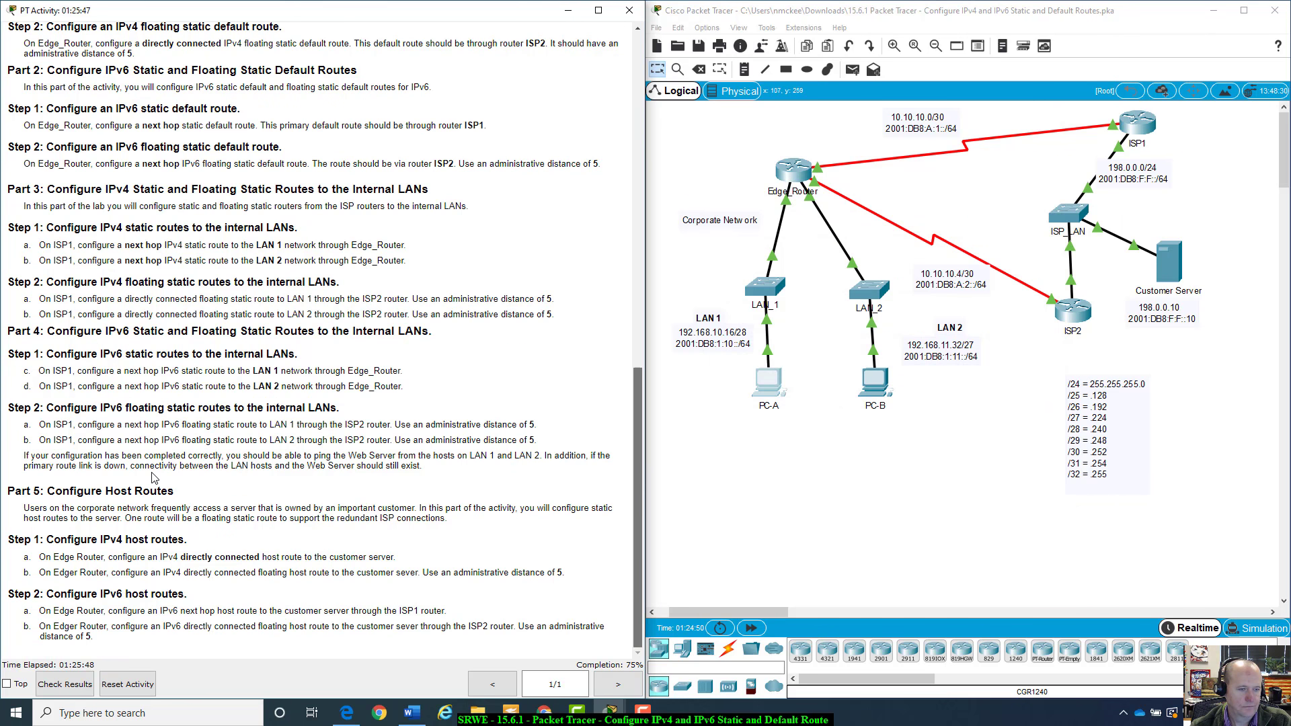
scroll(84, 591, up, 3)
scroll(494, 441, down, 3)
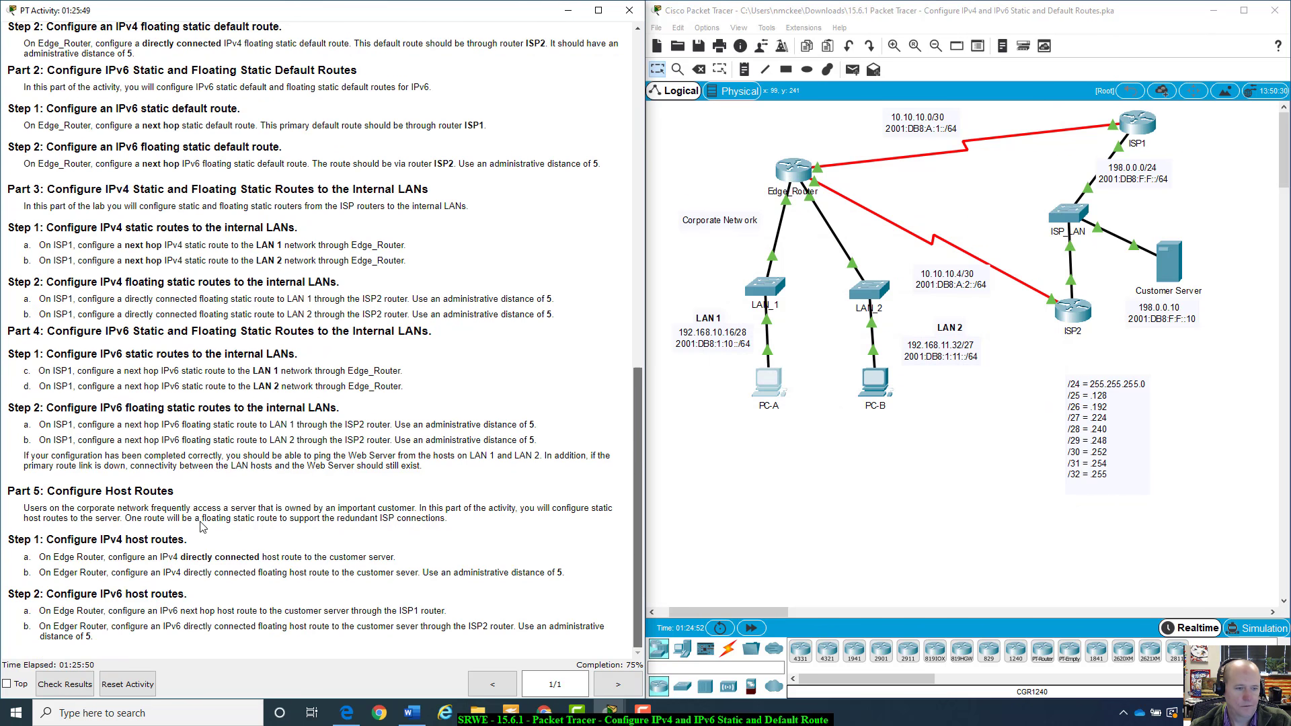
scroll(493, 440, up, 1)
click(800, 157)
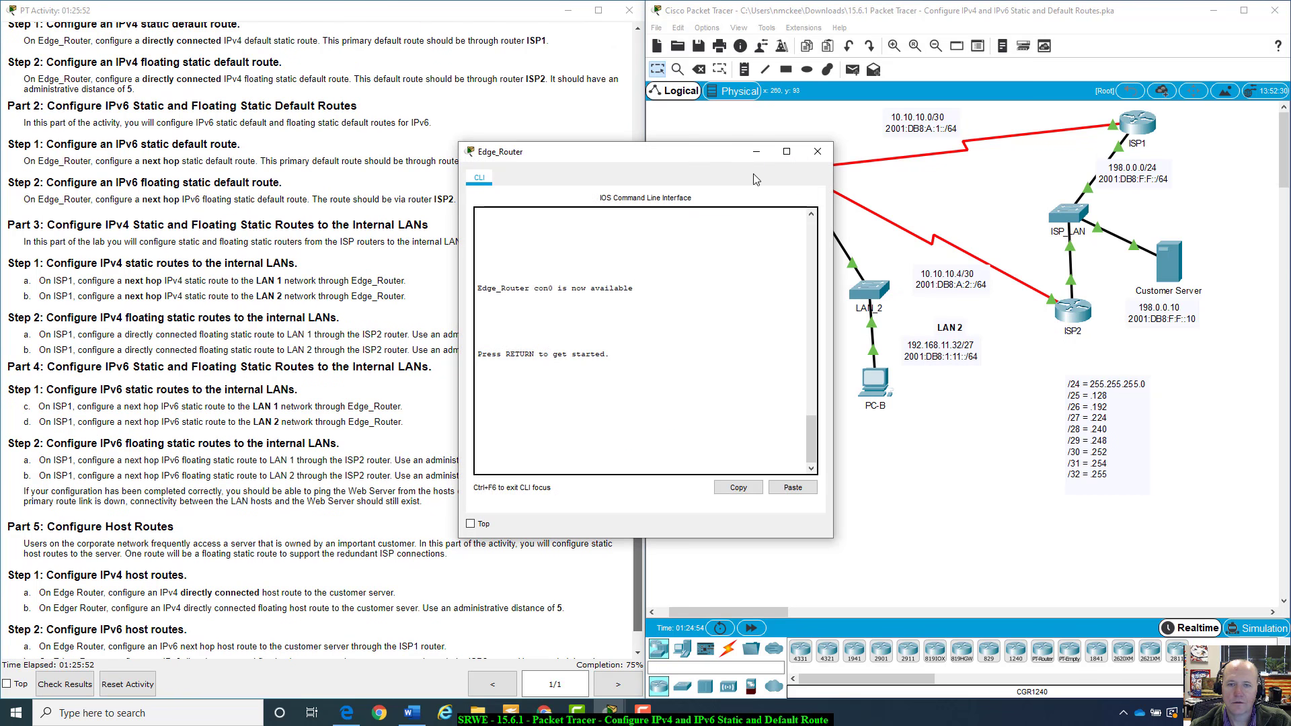
drag(725, 156, 901, 163)
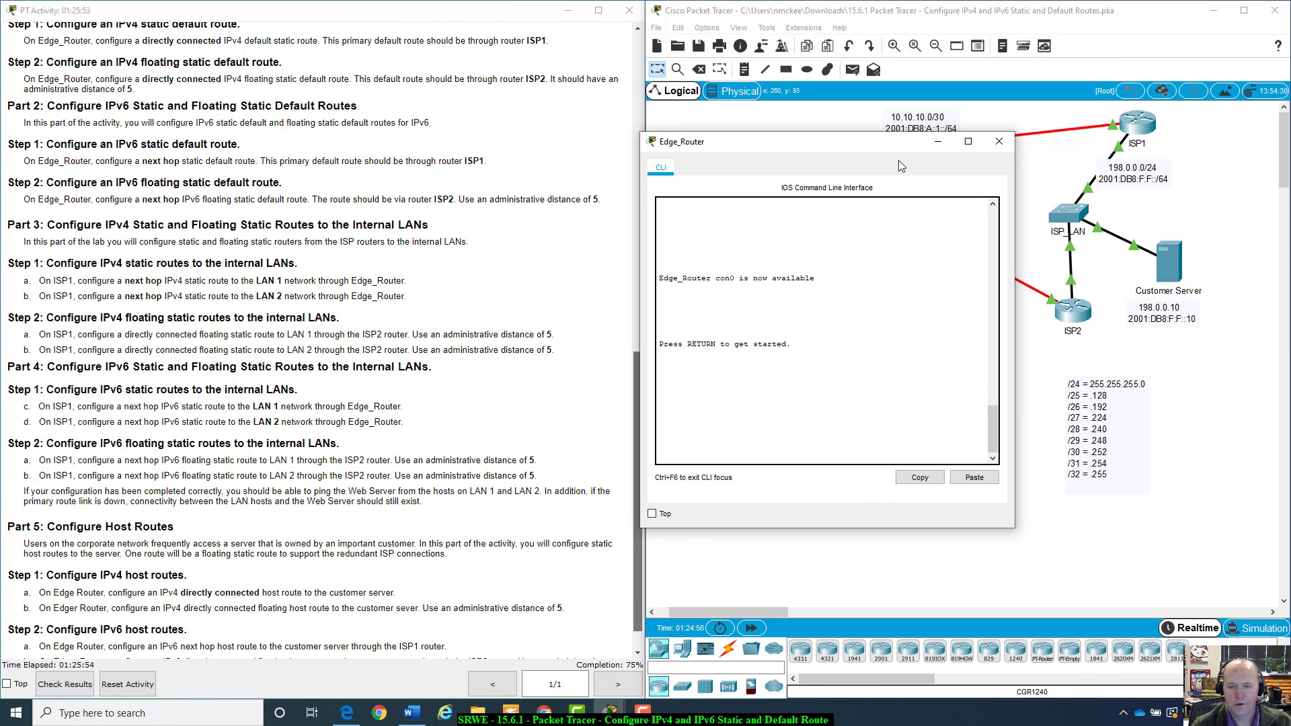
scroll(625, 463, down, 1)
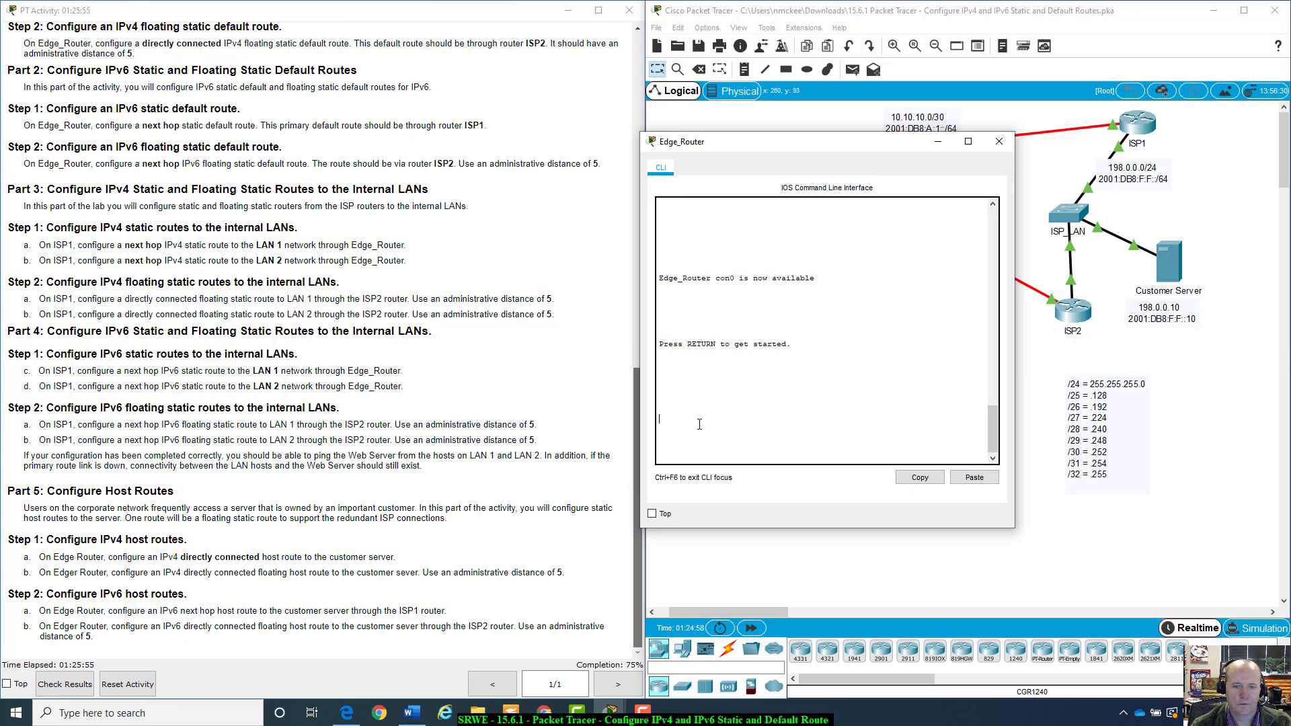
key(Return)
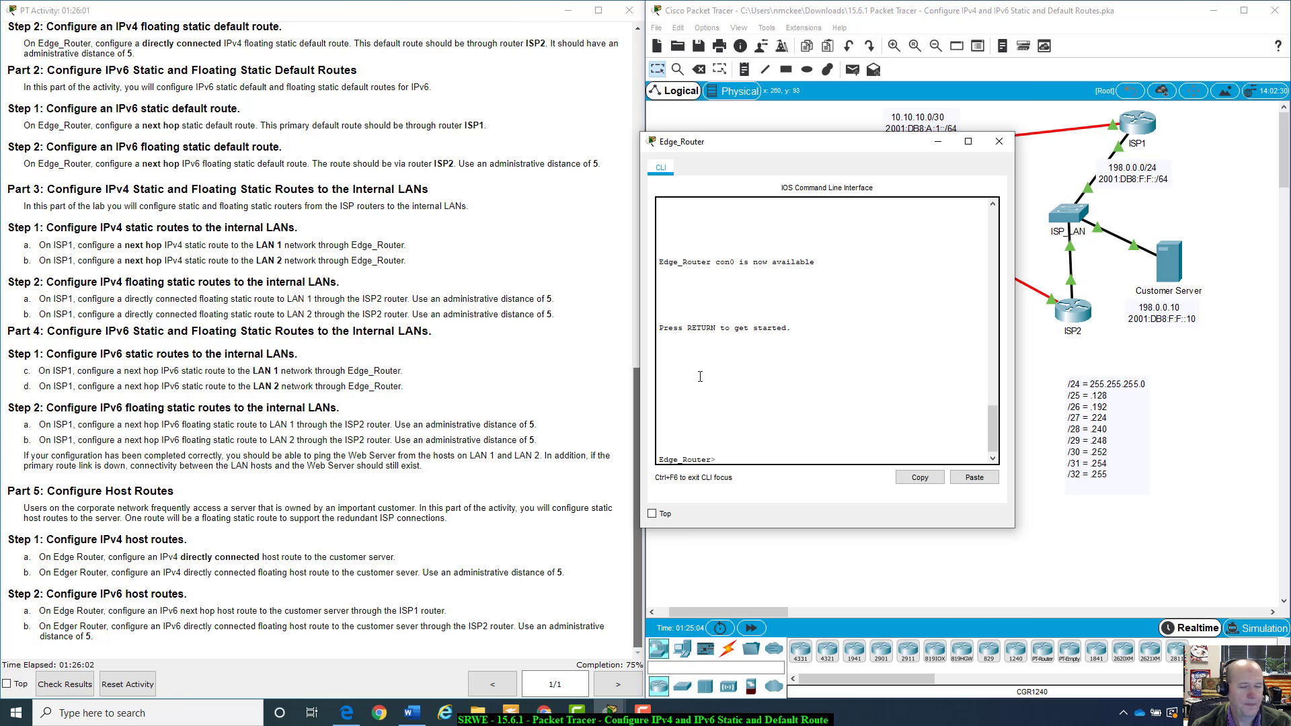
drag(853, 150, 947, 233)
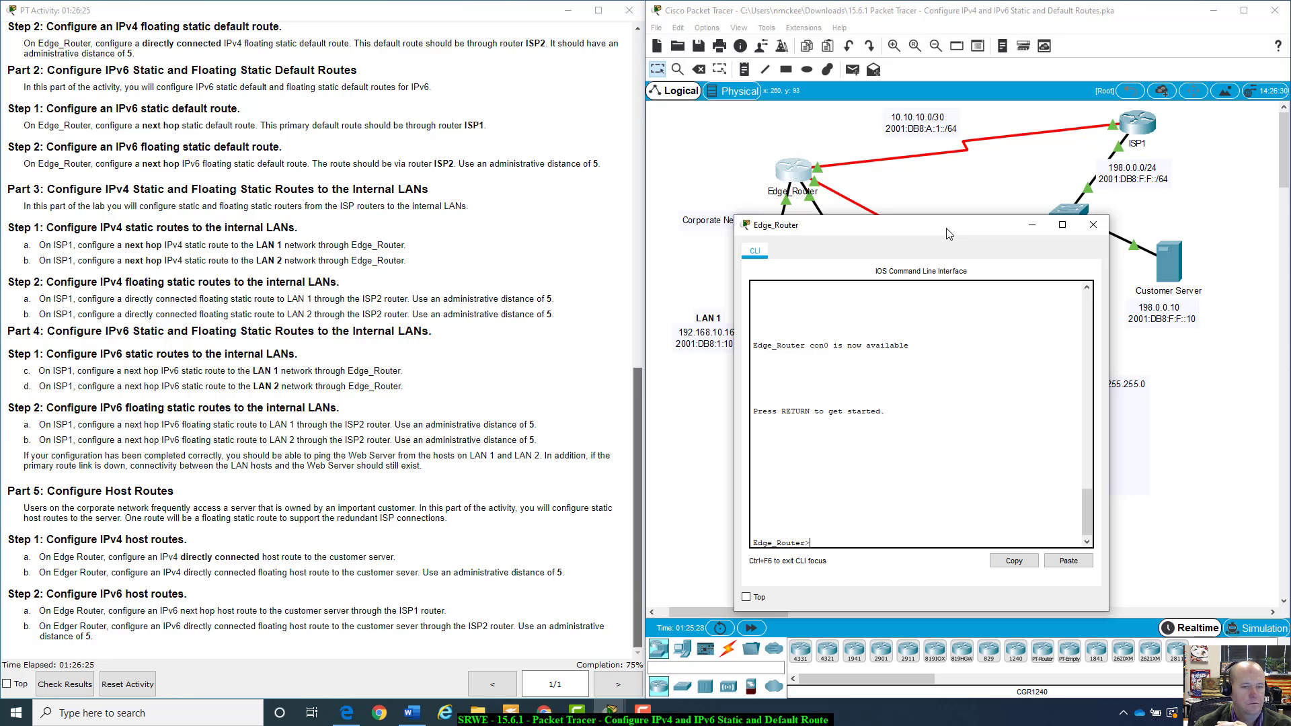
drag(948, 233, 881, 267)
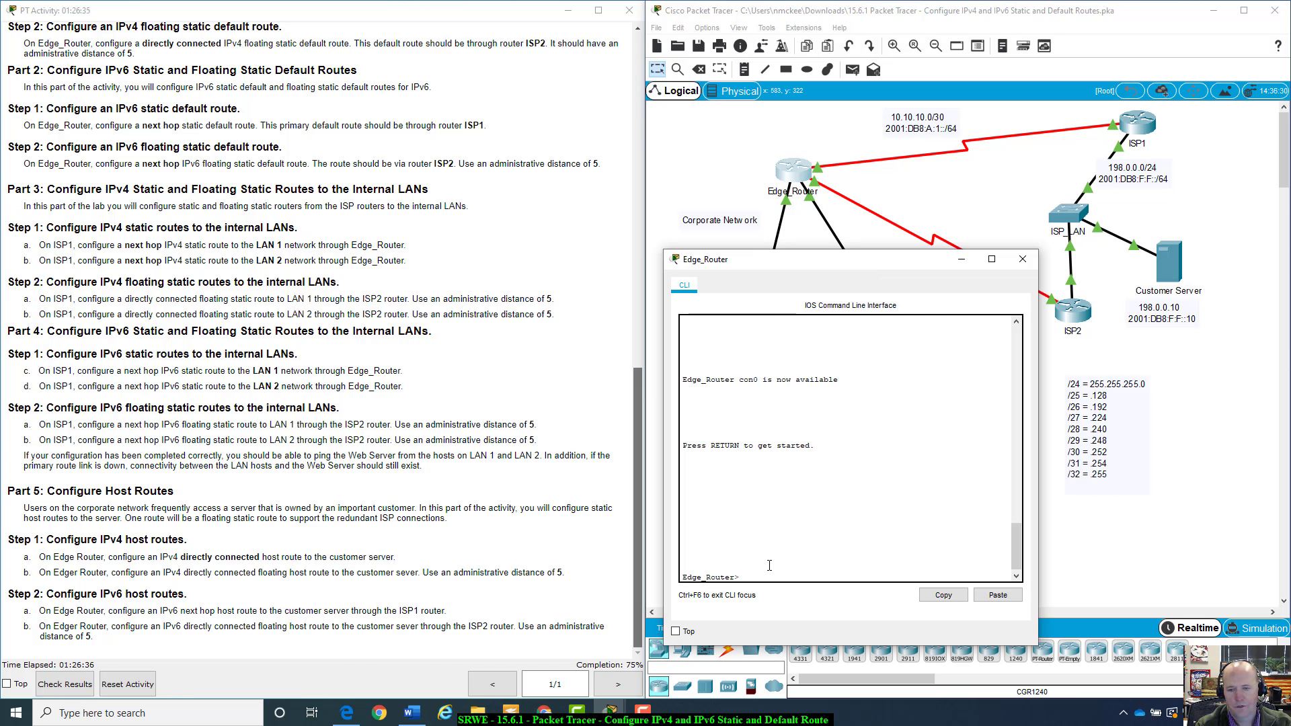
Enter privileged EXEC mode and global configuration mode on Edge_Router
key(Return)
text(enable)
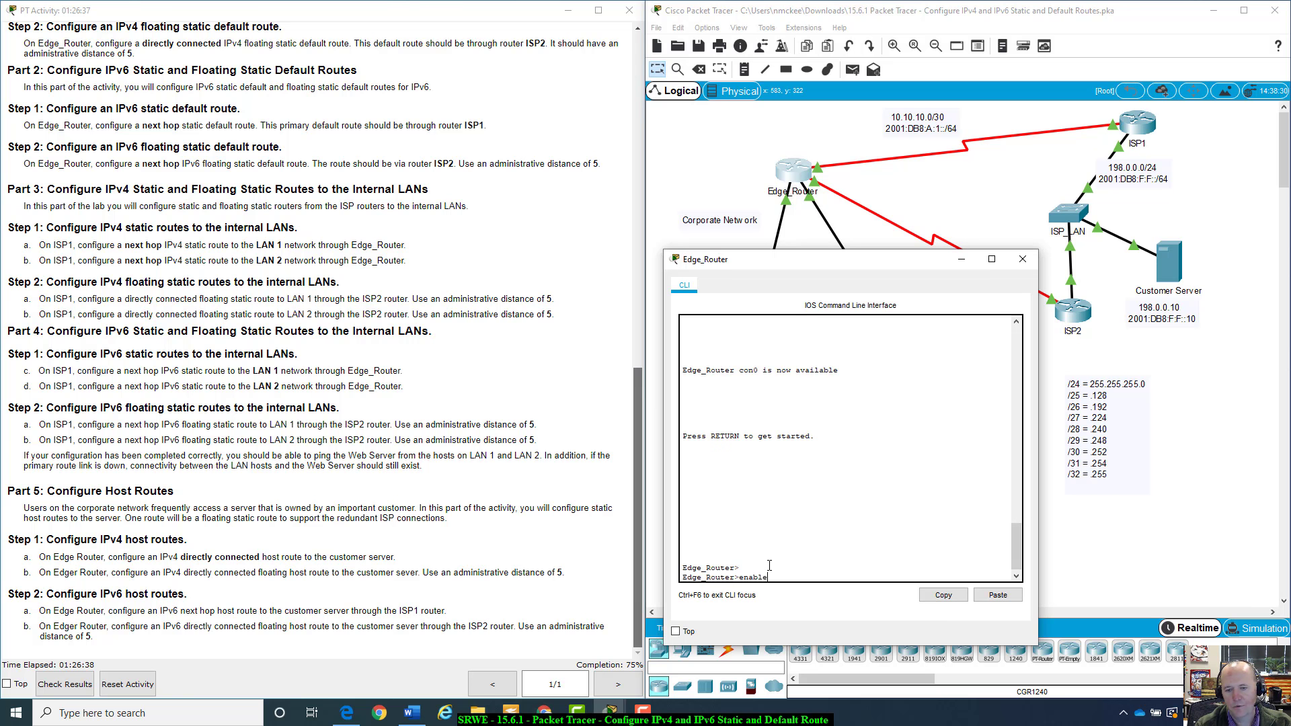
key(Return)
text(config t)
key(Return)
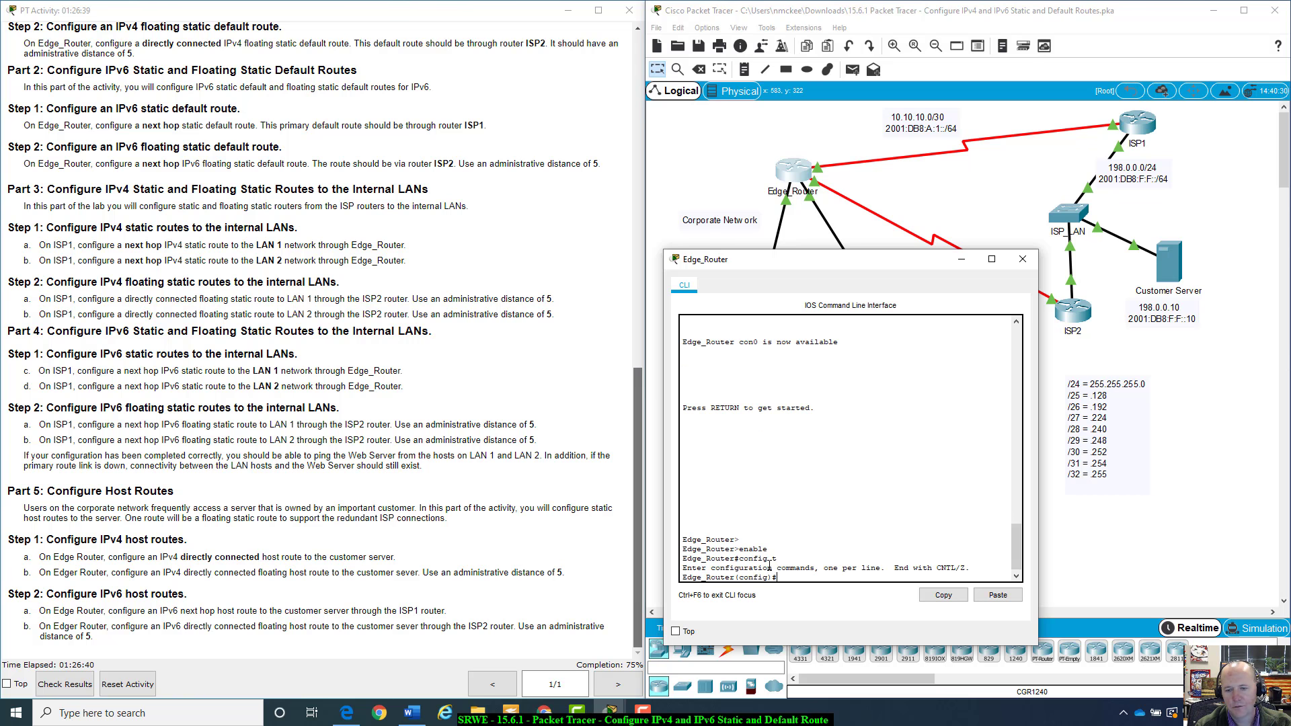
Add a directly connected IPv4 host route to 198.0.0.10 255.255.255.255 through serial 0/0/0
text(ip)
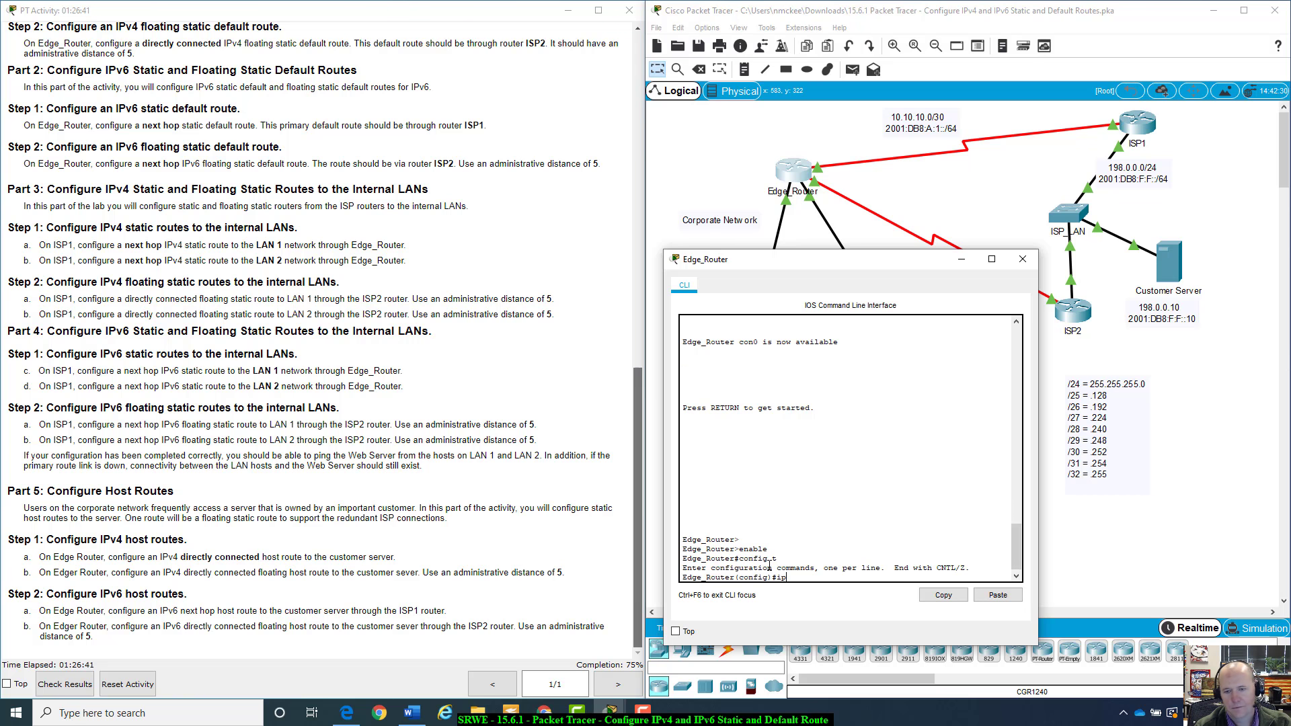
text( route)
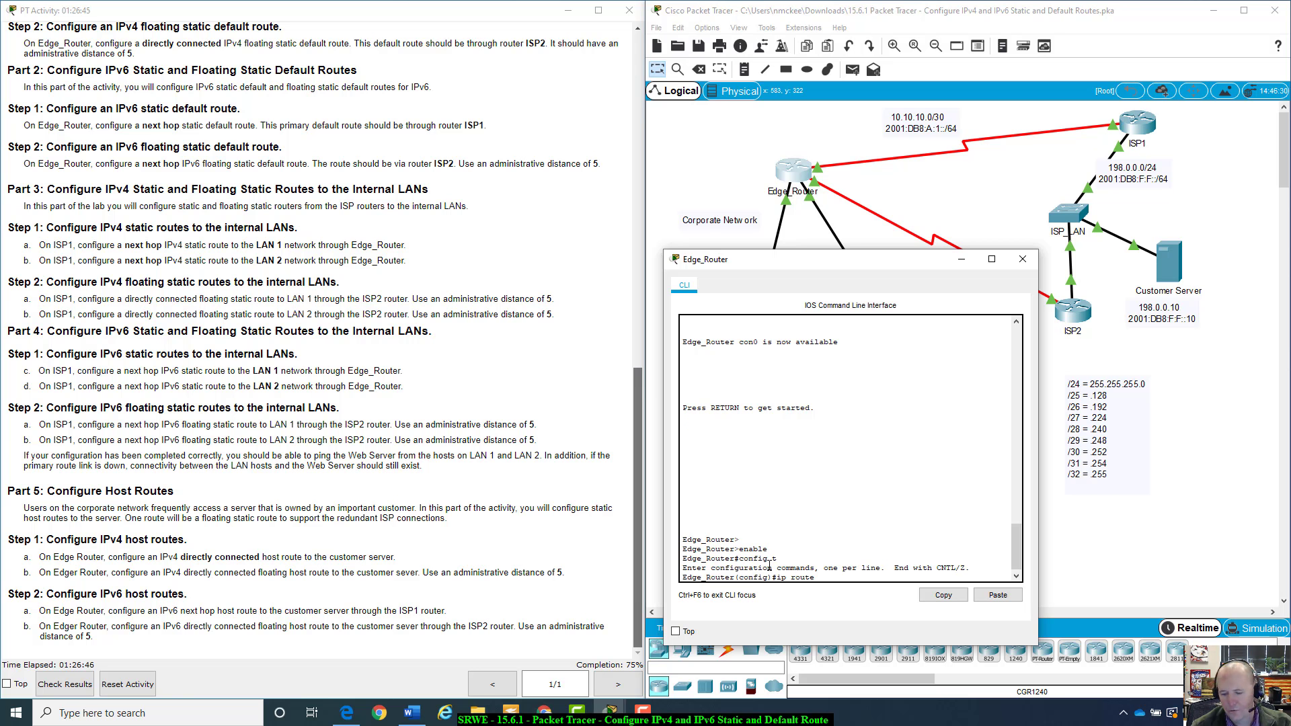
text( 198)
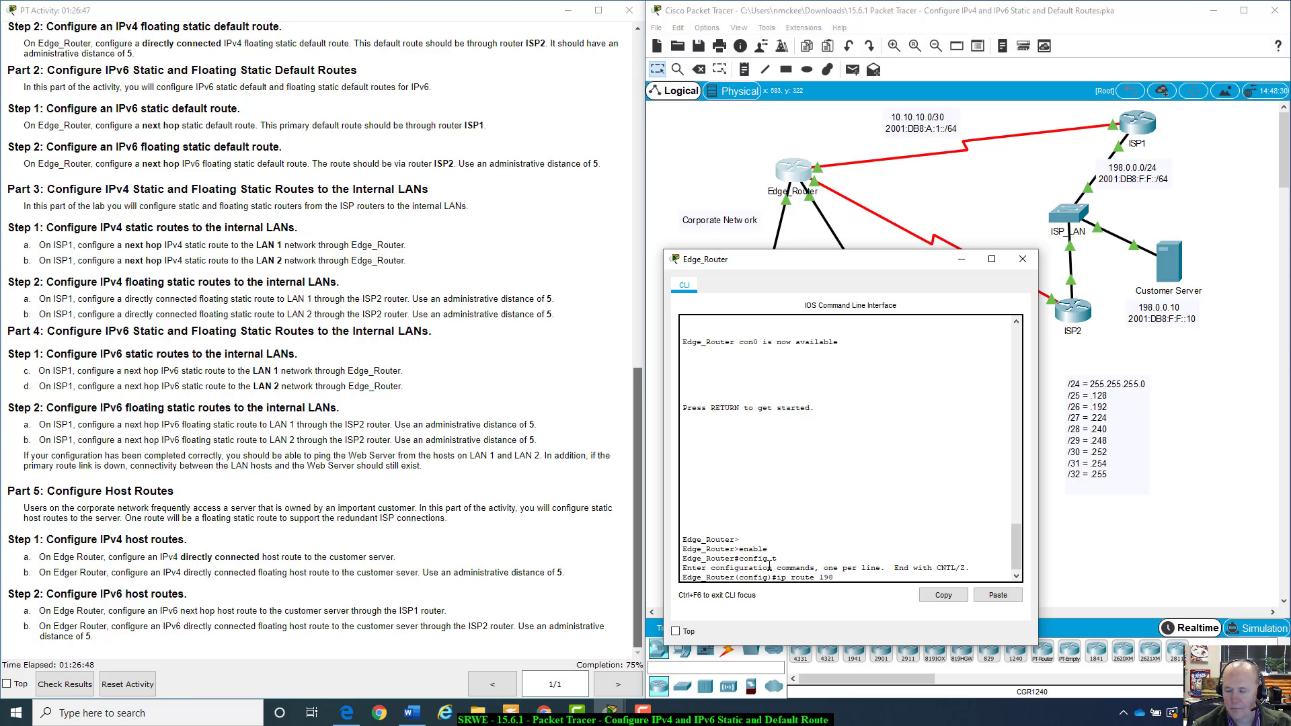
text(.0.0.10)
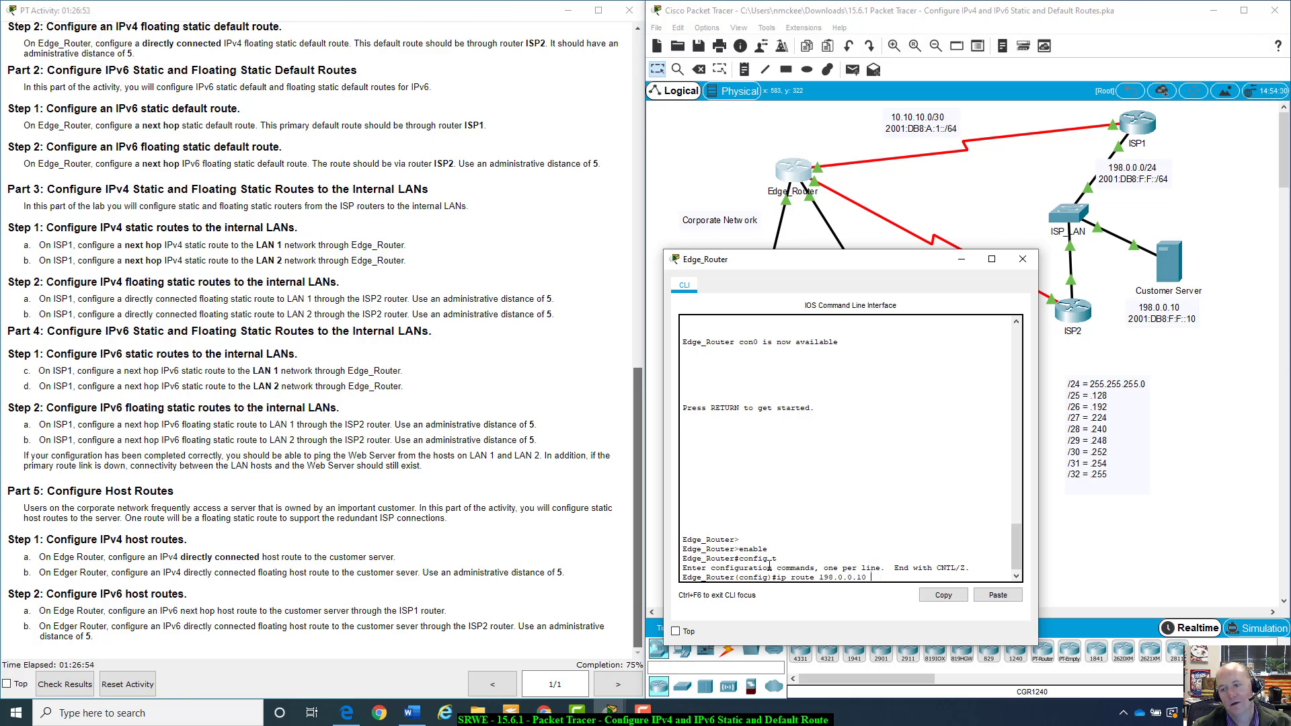
drag(915, 261, 490, 239)
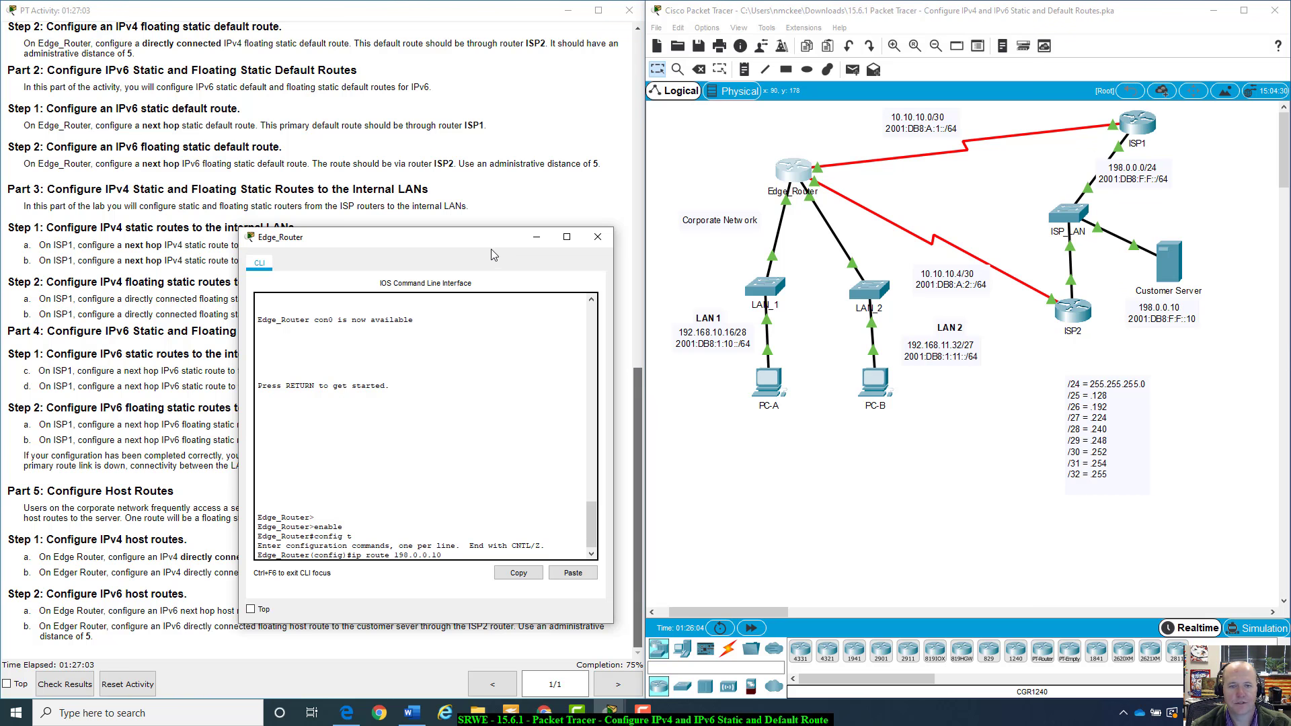
drag(506, 242, 909, 278)
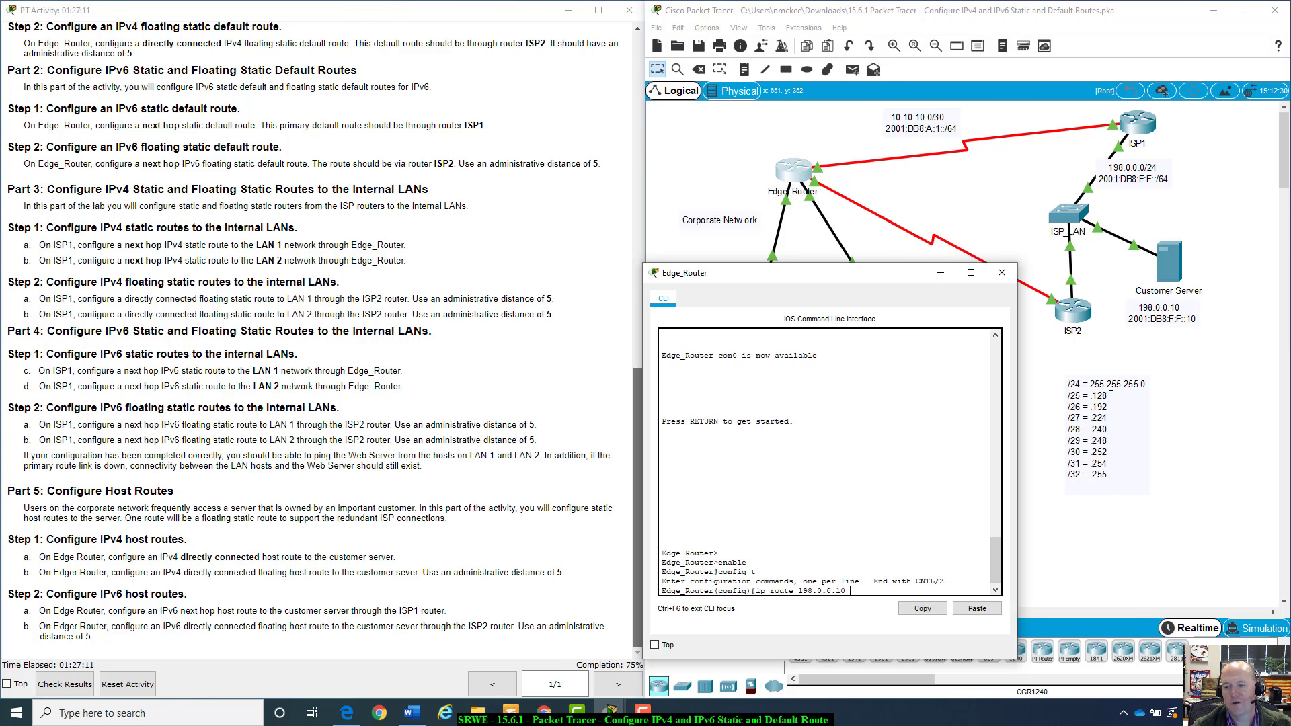
mouse_move(878, 283)
mouse_down()
mouse_move(890, 470)
mouse_move(888, 295)
mouse_up()
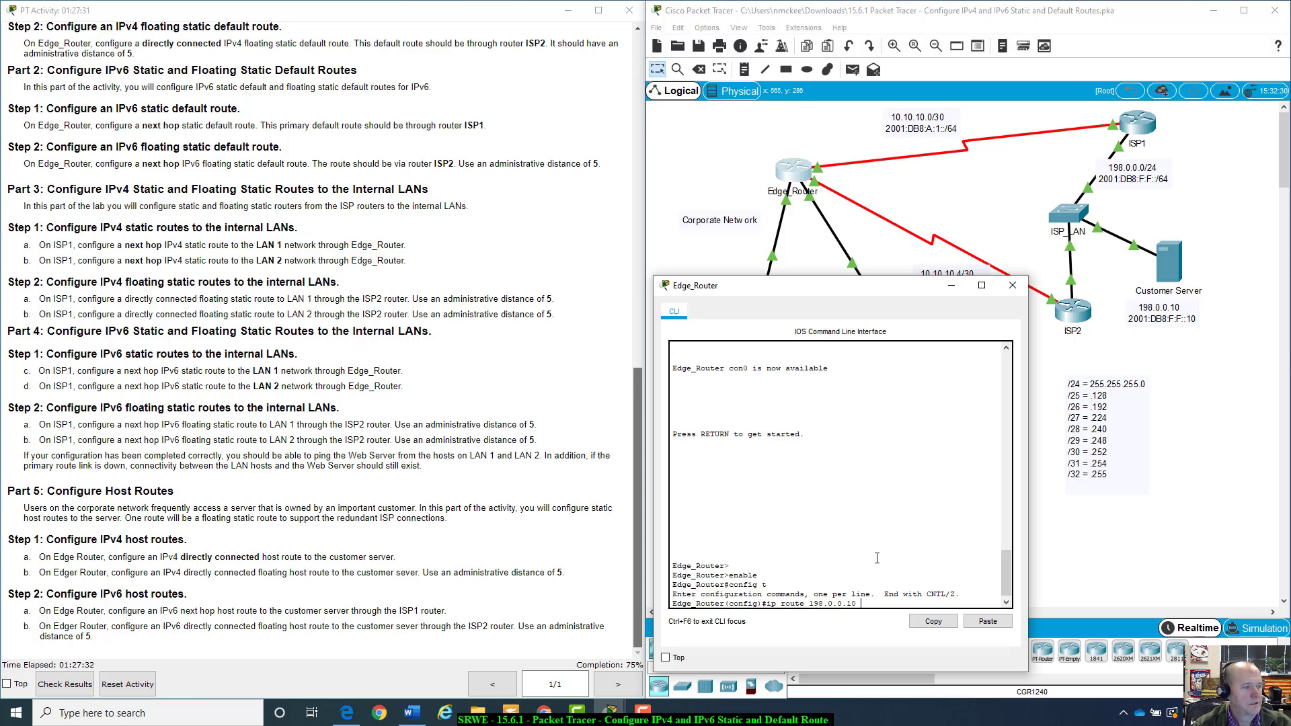
text(.10 255)
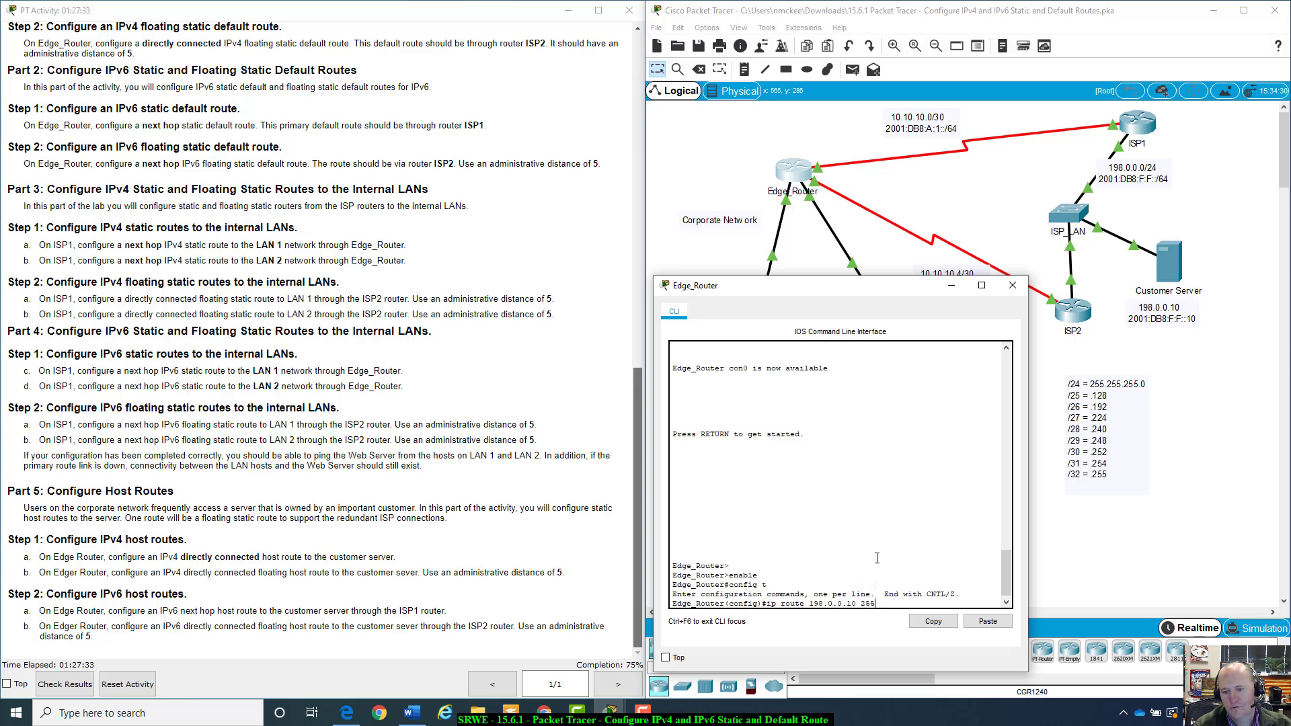
text(.255.255.255)
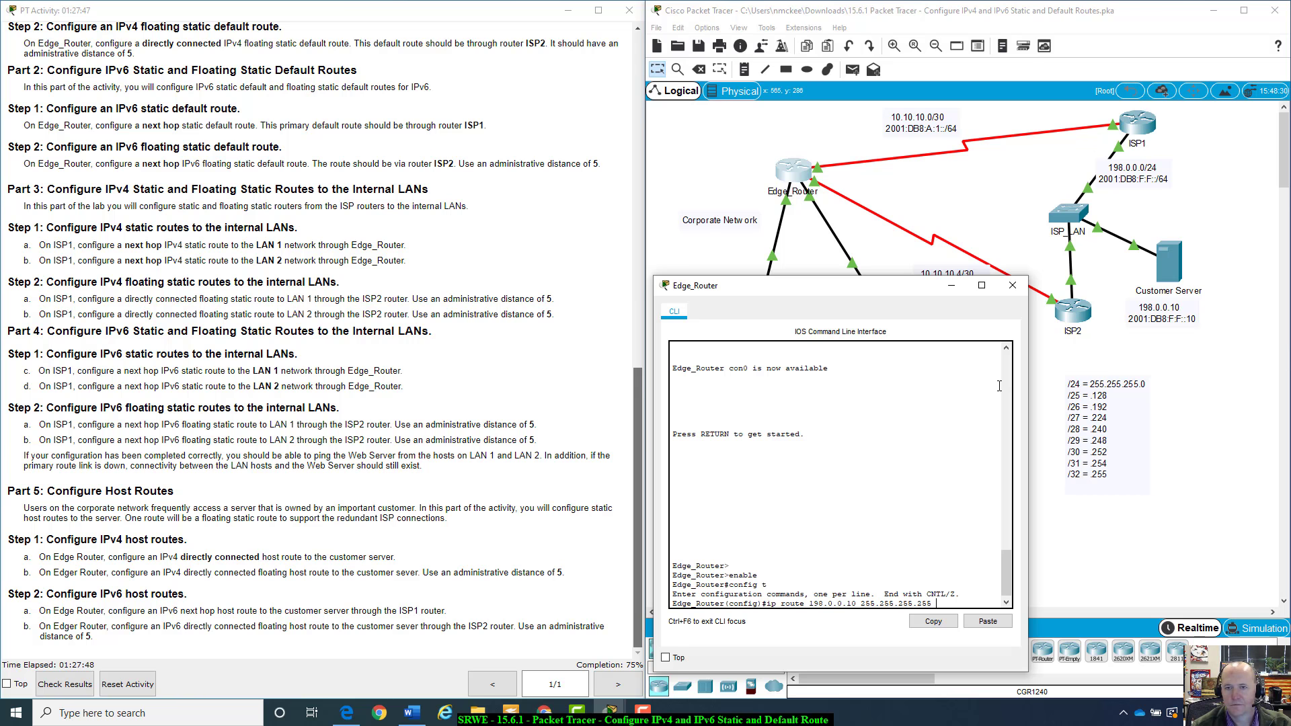
drag(895, 288, 475, 200)
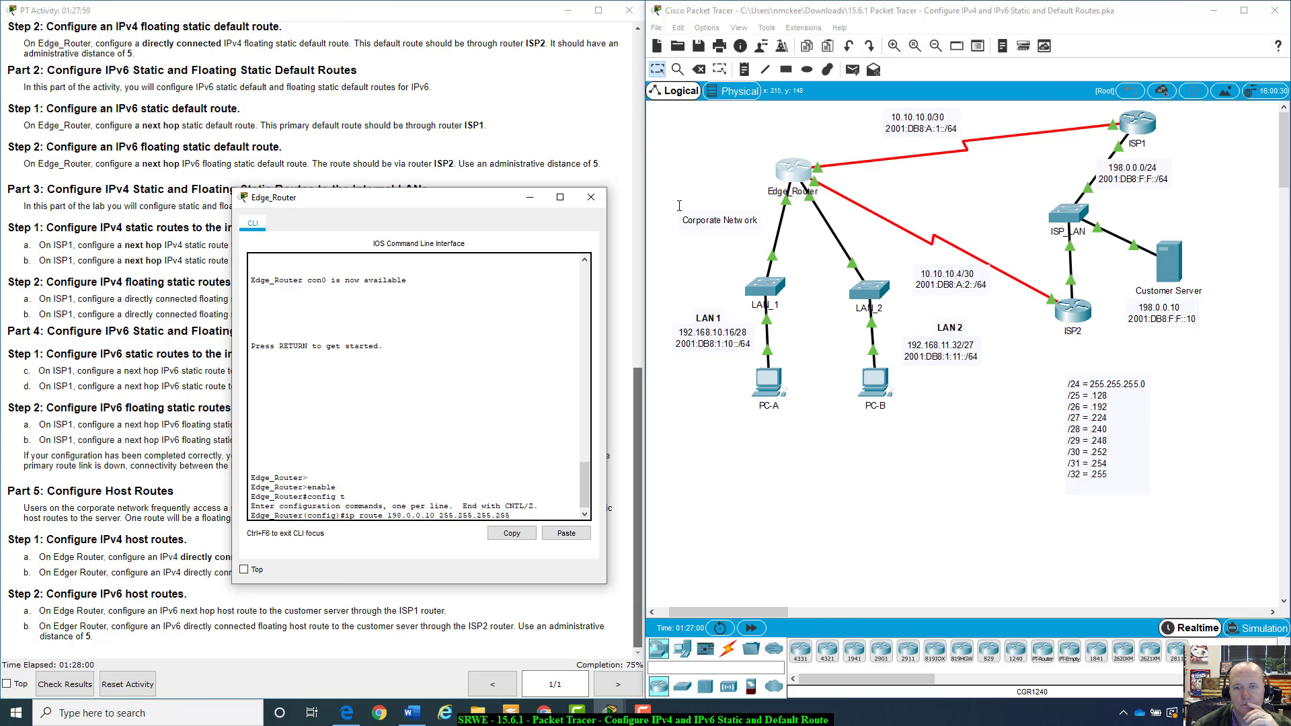
drag(488, 203, 491, 194)
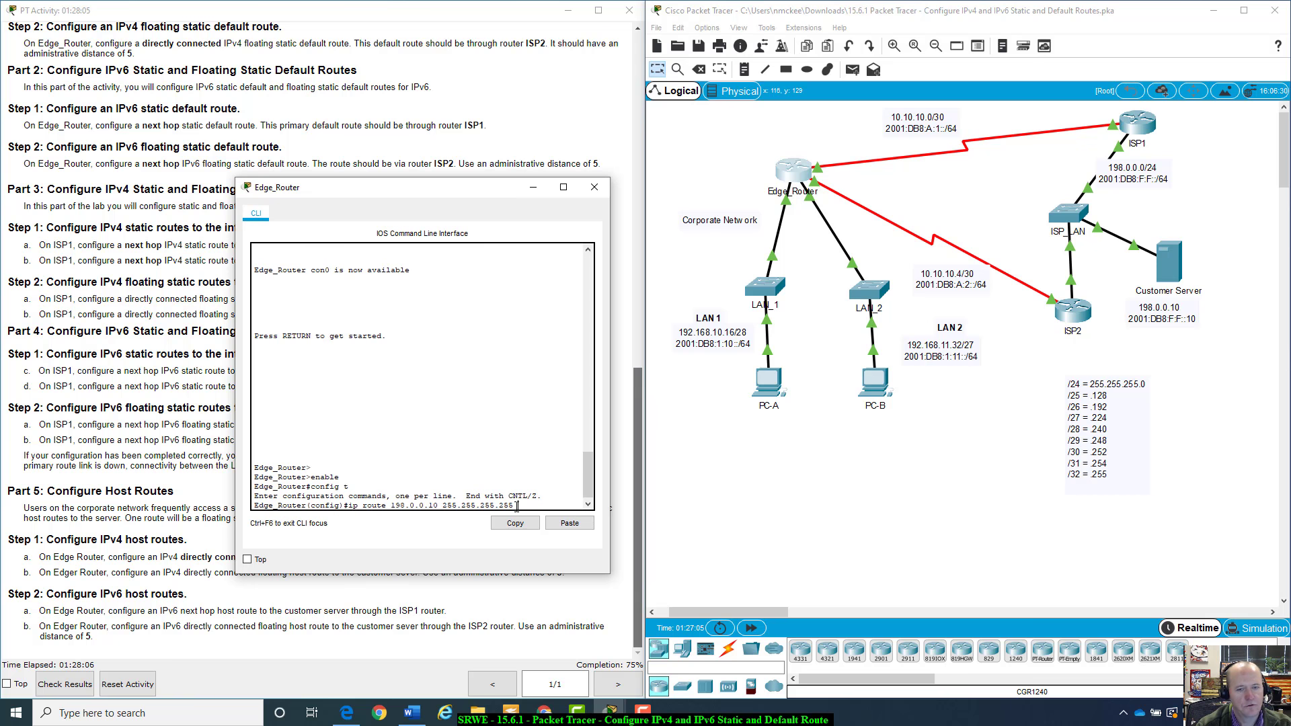
text(ser)
key(Tab)
text(0/)
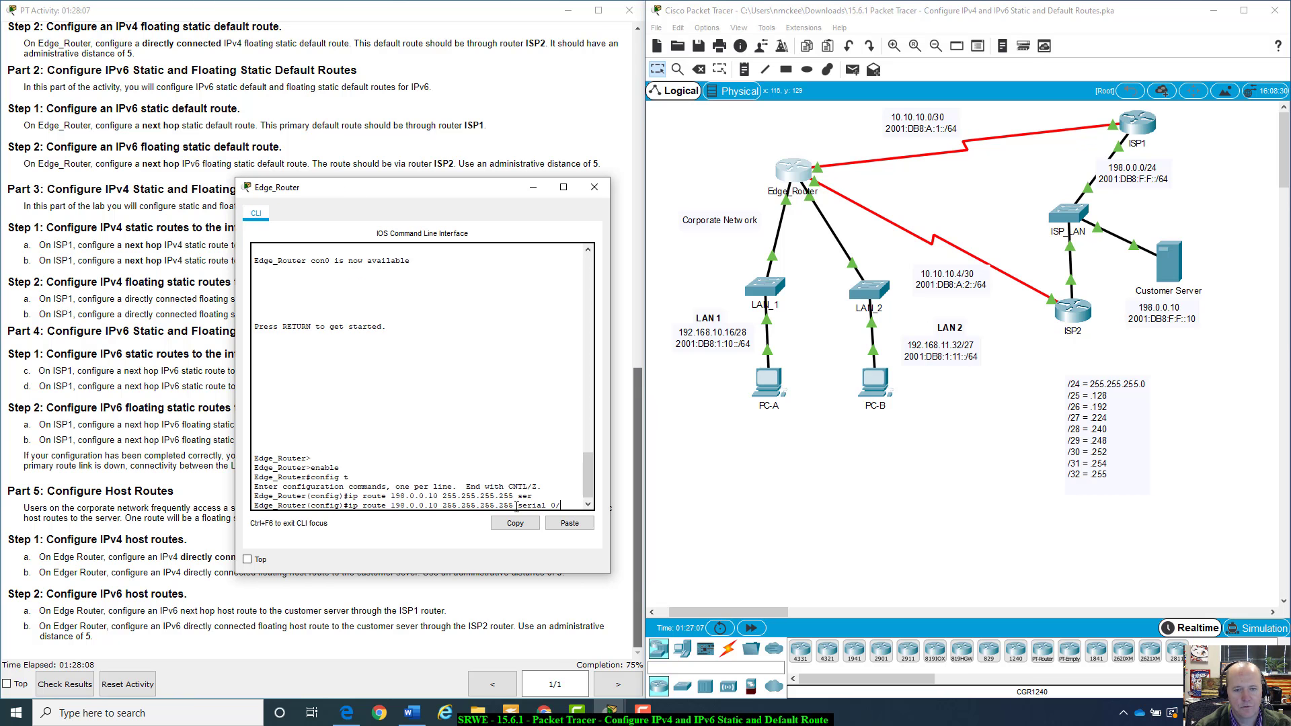
text(0/0)
key(Return)
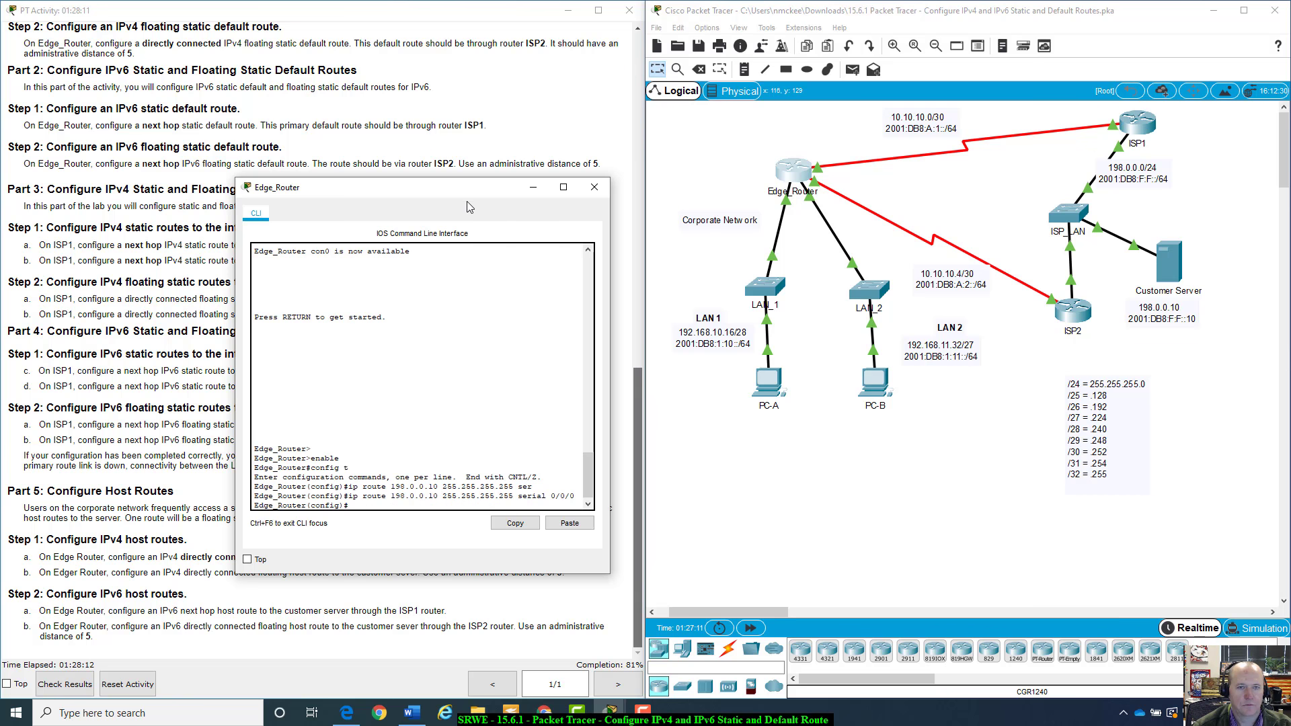
Add a second directly connected IPv4 host route to 198.0.0.10 255.255.255.255 through serial 0/0/1
drag(469, 194, 894, 149)
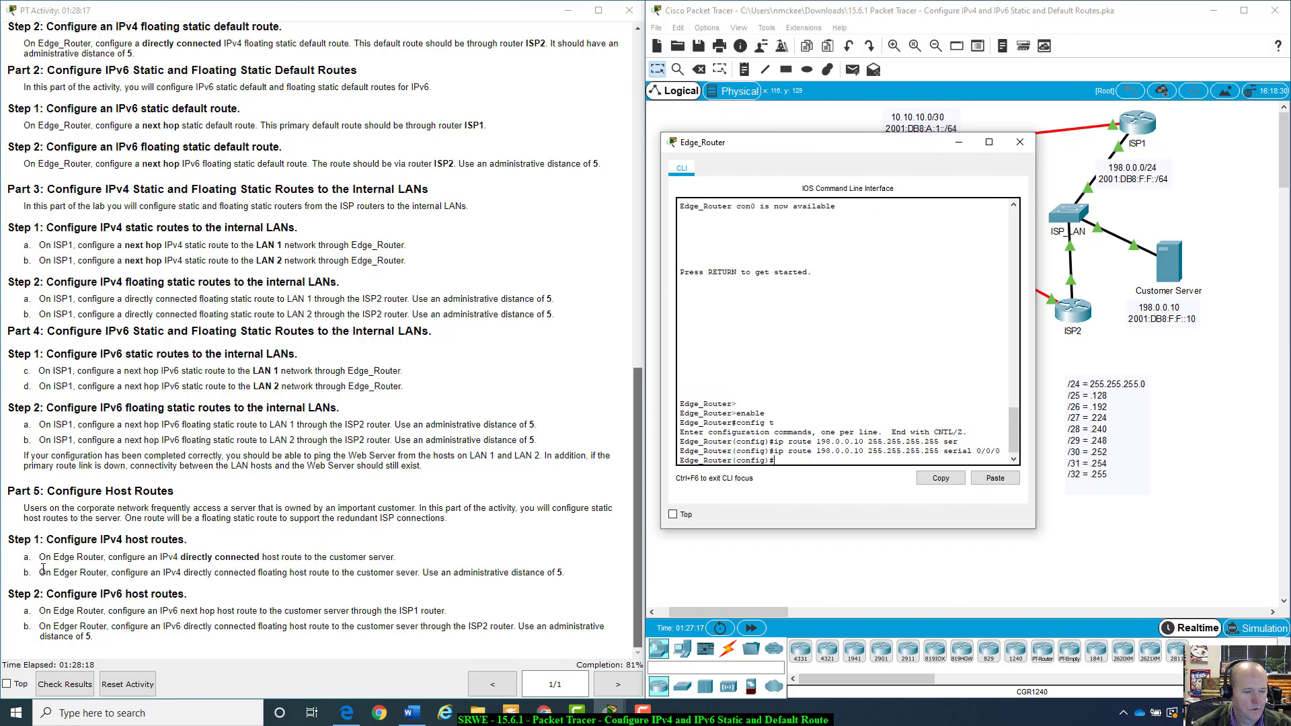
drag(74, 573, 81, 573)
click(82, 576)
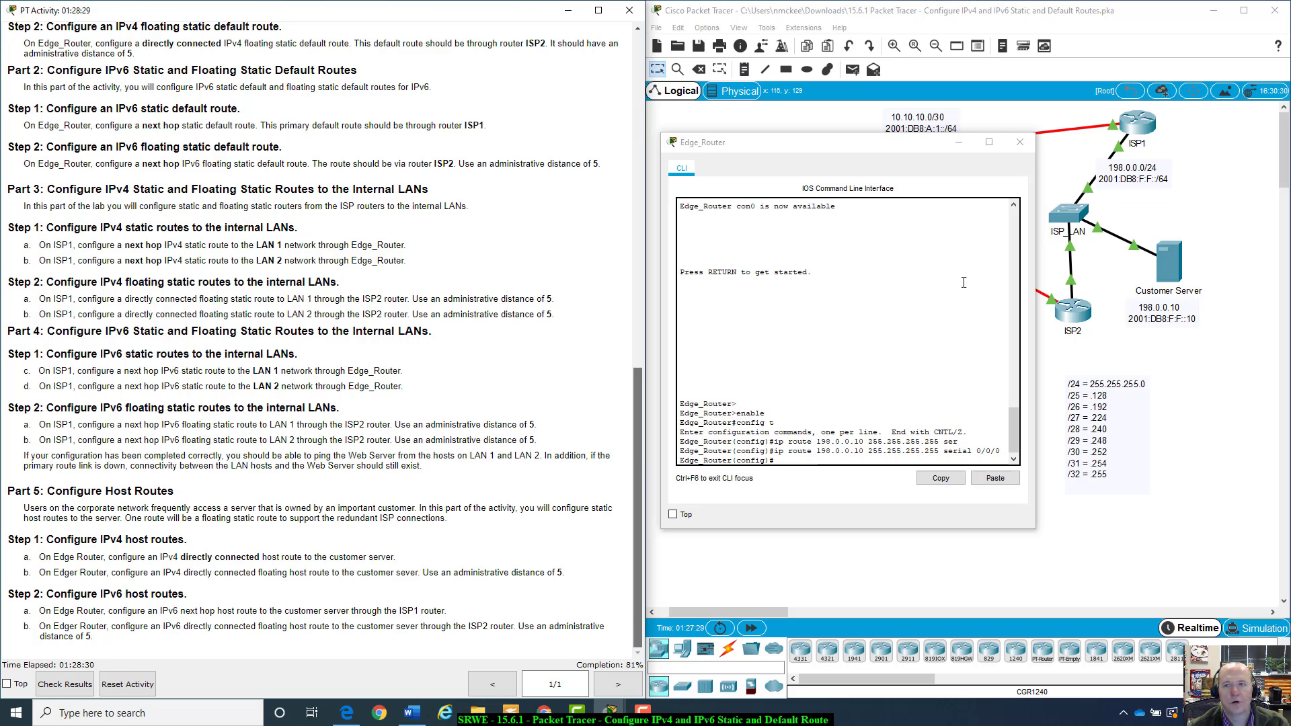
drag(906, 156, 522, 223)
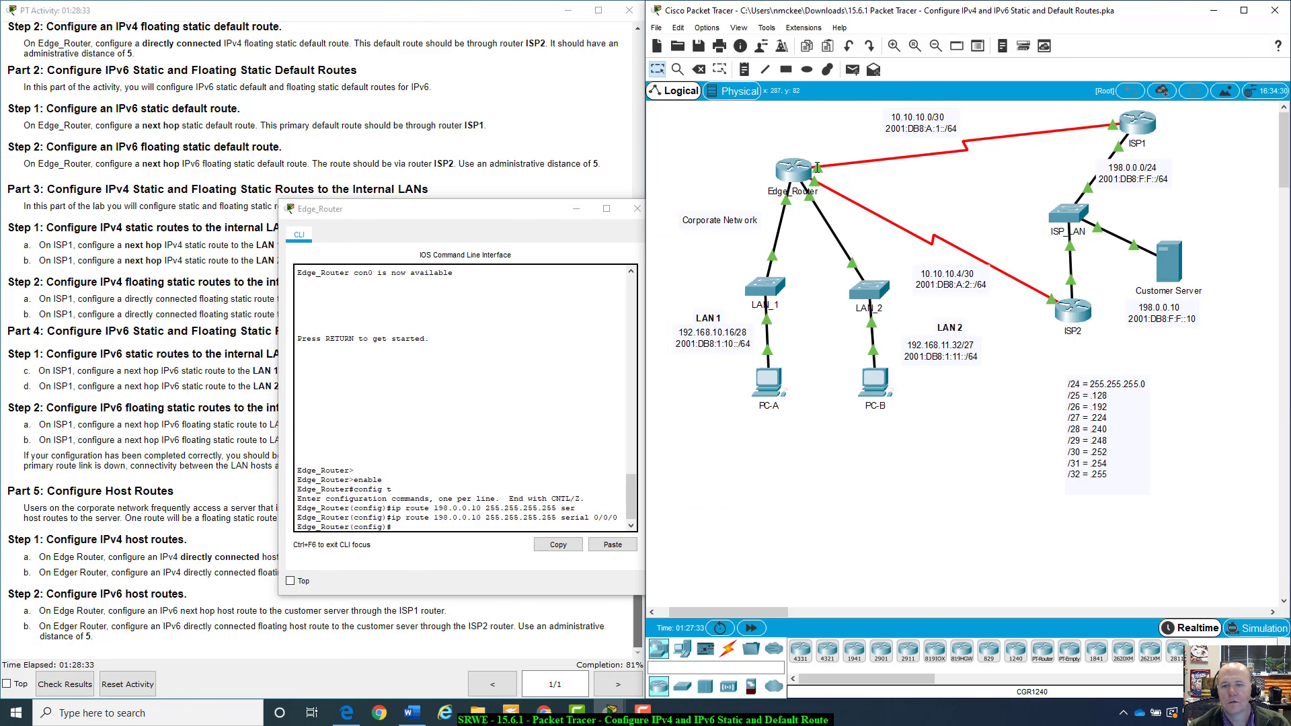
mouse_move(817, 167)
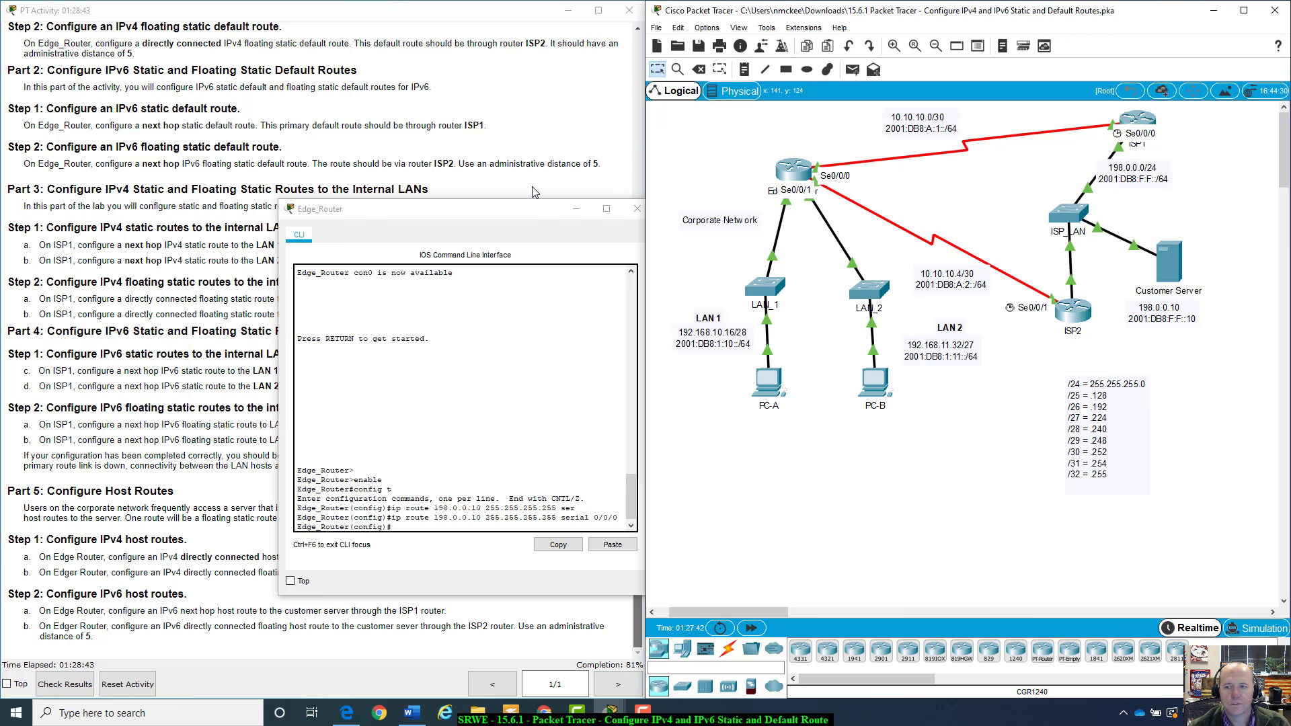
drag(519, 210, 869, 154)
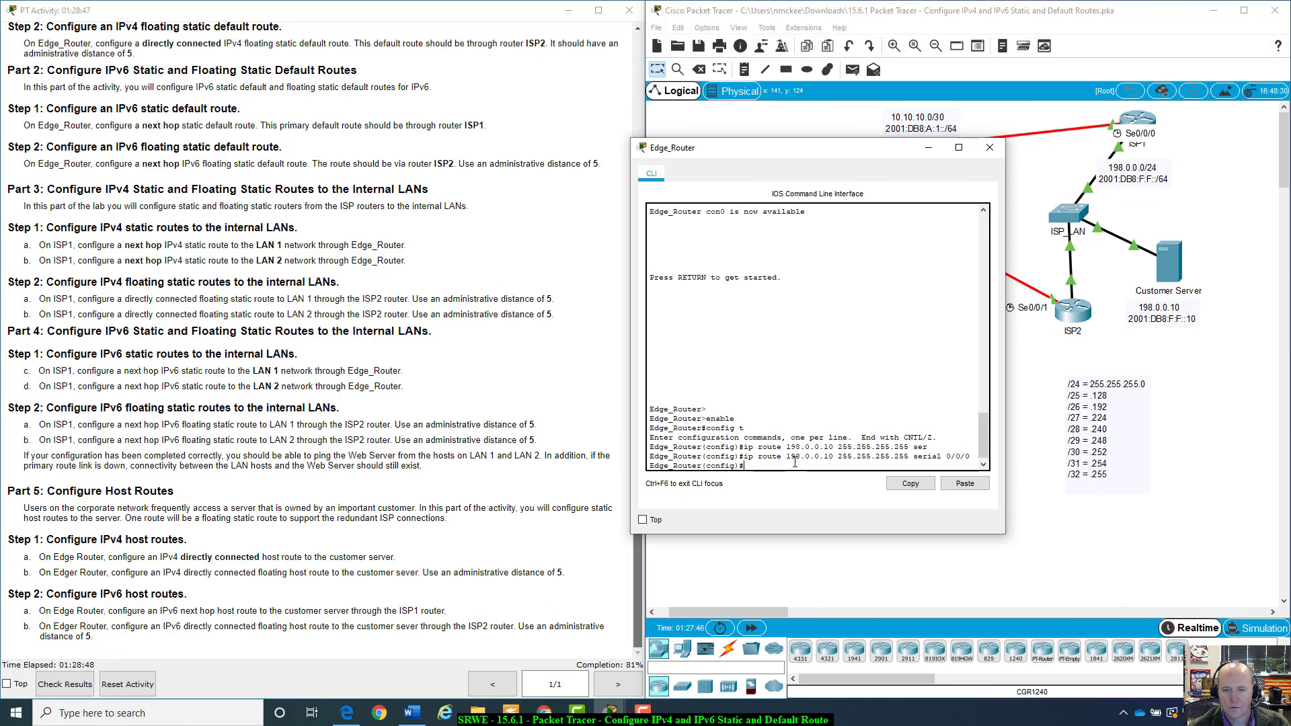
key(Up)
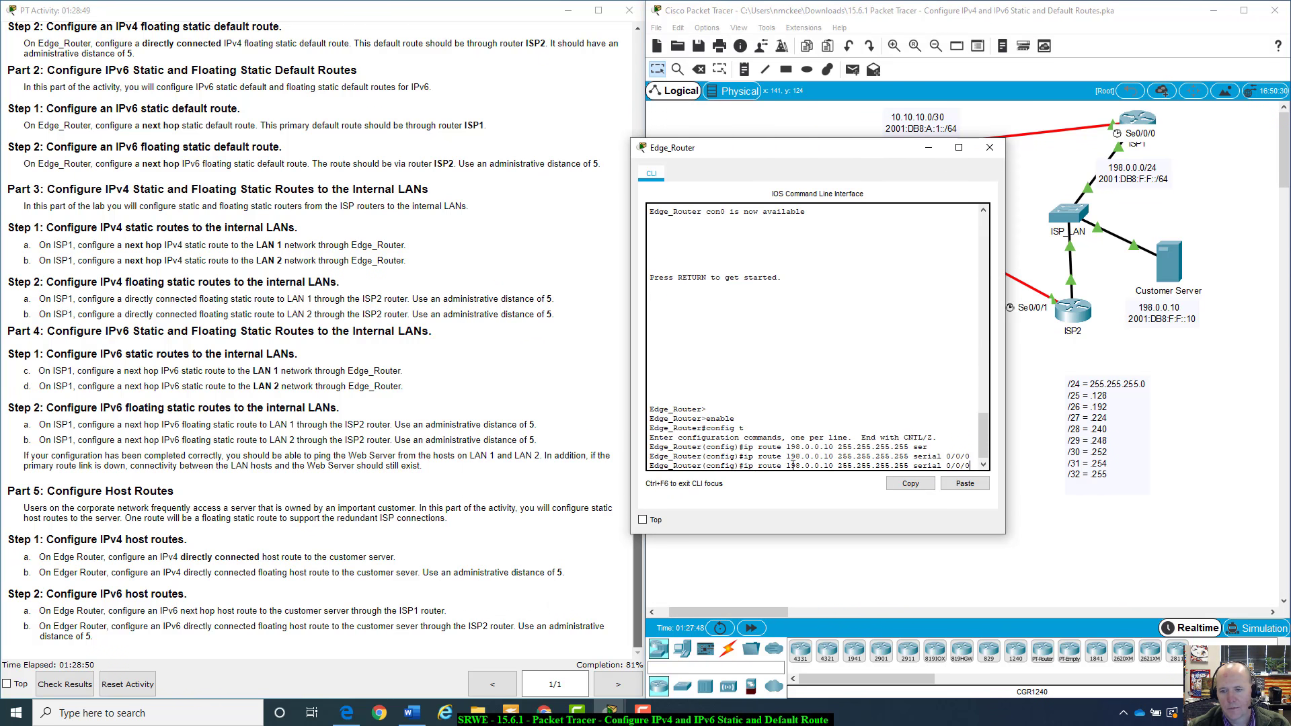
key(BackSpace)
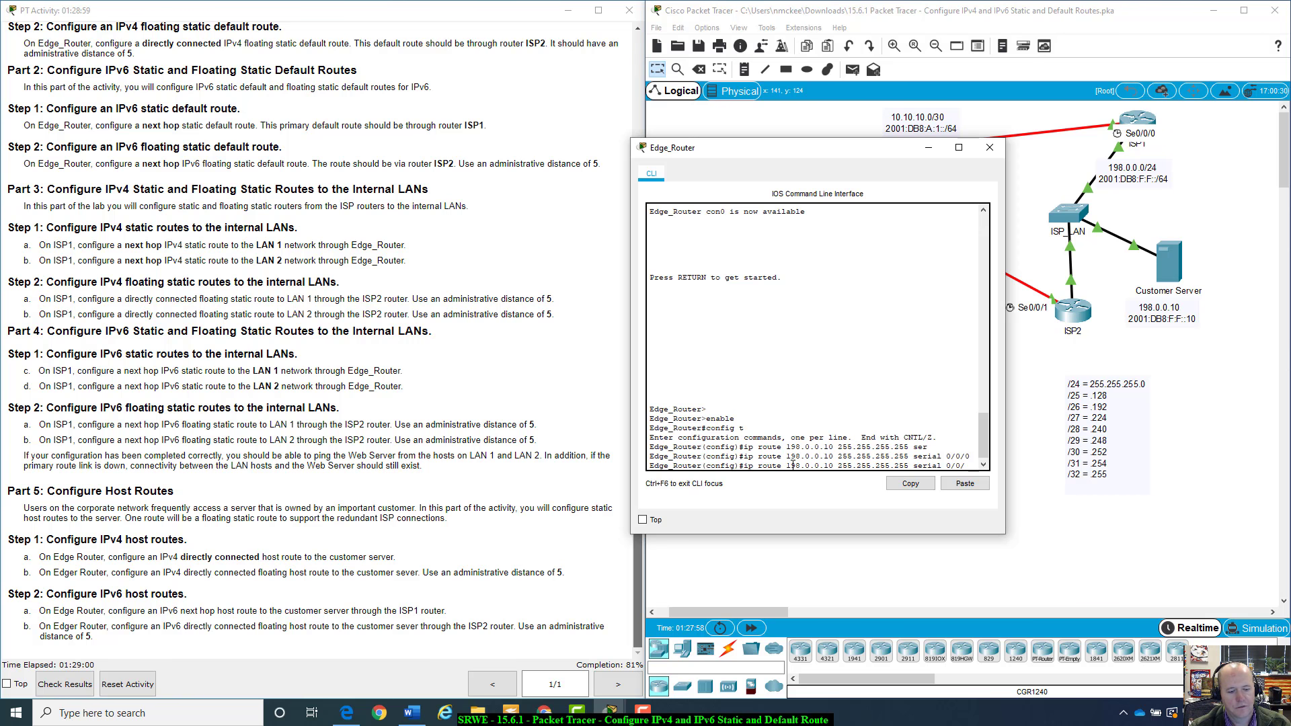
text(1)
key(Return)
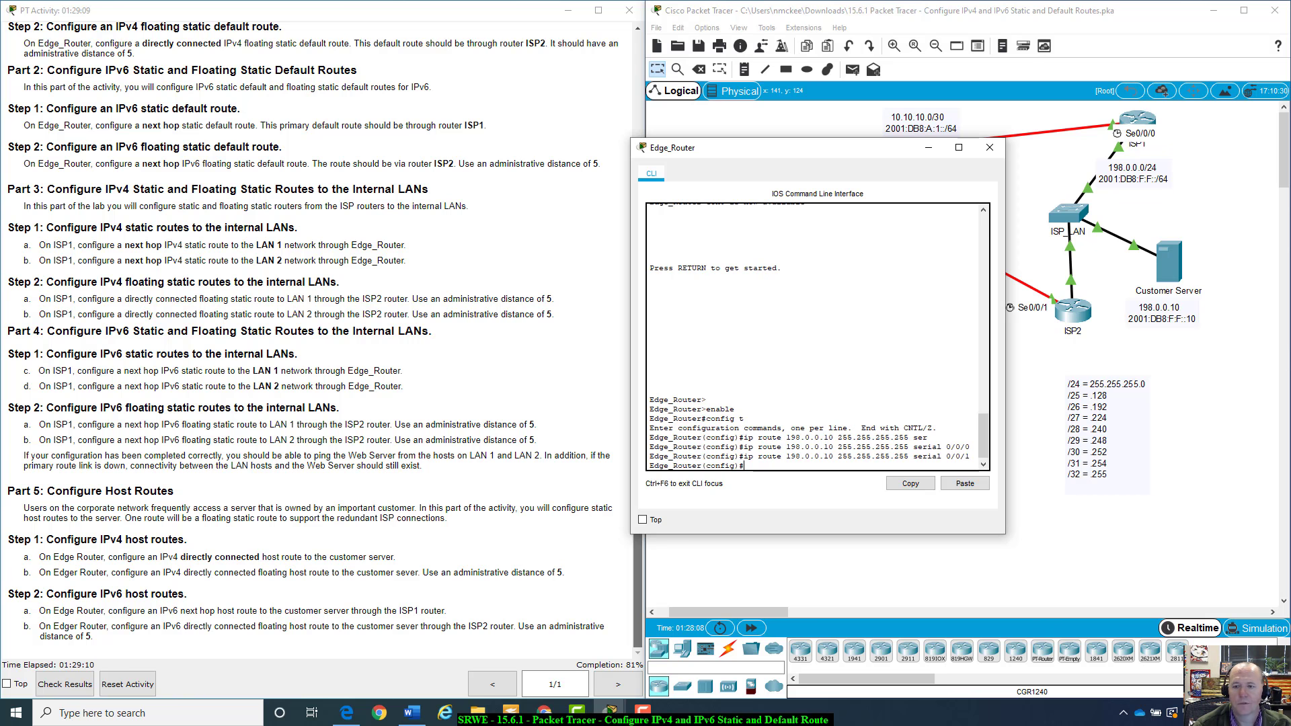
Remove the IPv4 host route to 198.0.0.10 255.255.255.255 through serial 0/0/1 on Edge_Router
key(Up)
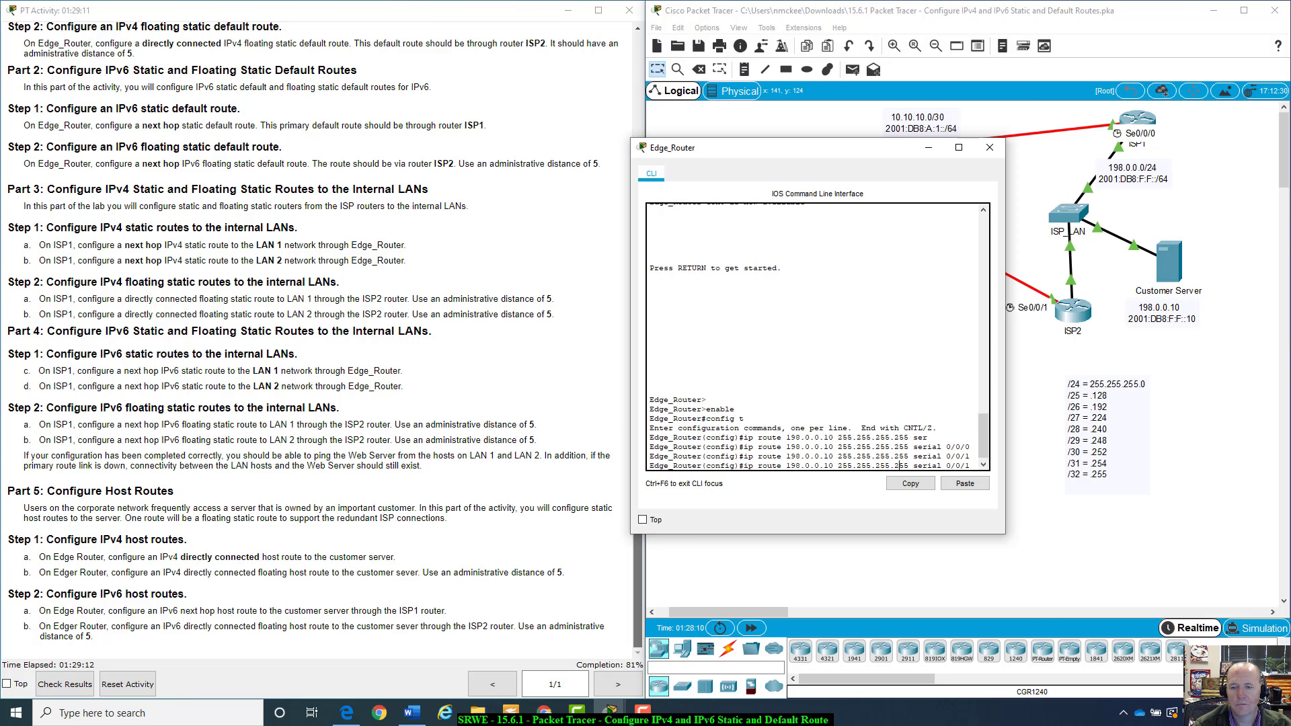
key(Left)
key(Left)
key(Left)
key(Left)
key(Left)
key(Left)
key(Left)
key(Left)
key(Left)
key(Left)
key(Left)
key(Left)
key(Left)
key(Left)
key(Left)
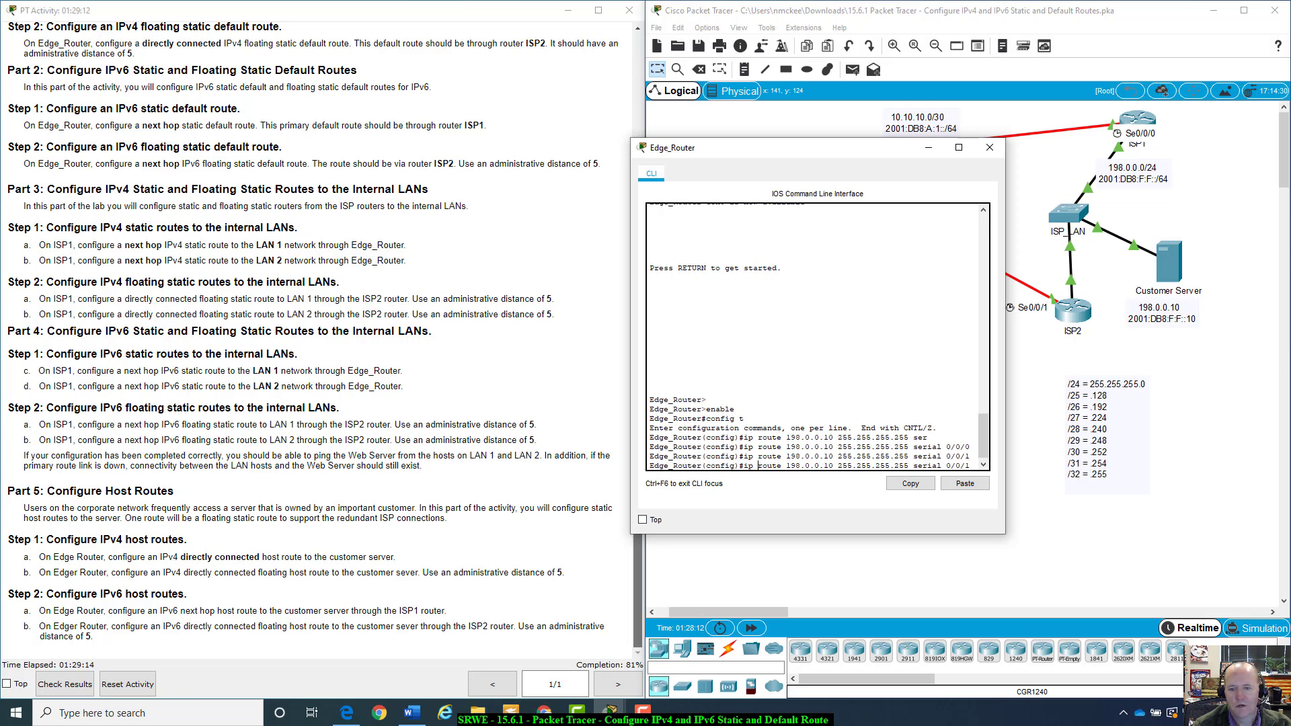
text(no)
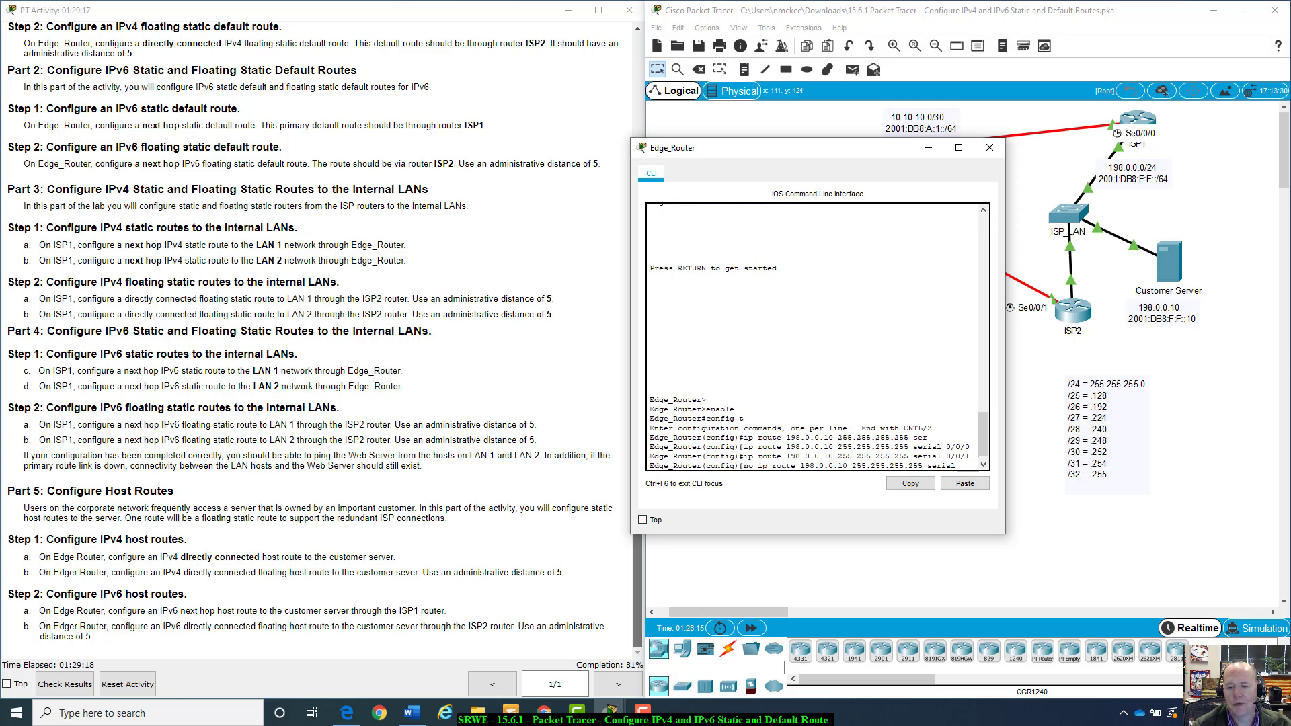
key(Return)
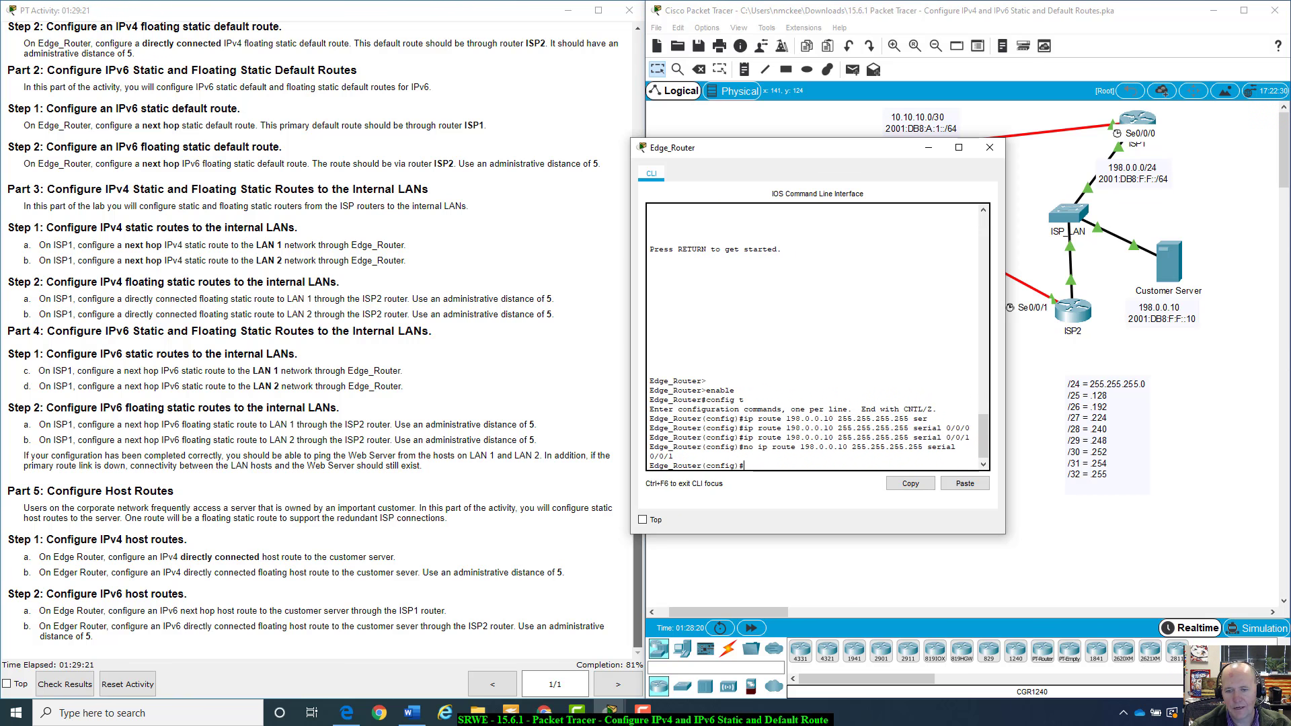
Re-add the host route to 198.0.0.10 through serial 0/0/1 as a floating route with administrative distance 5
key(Up)
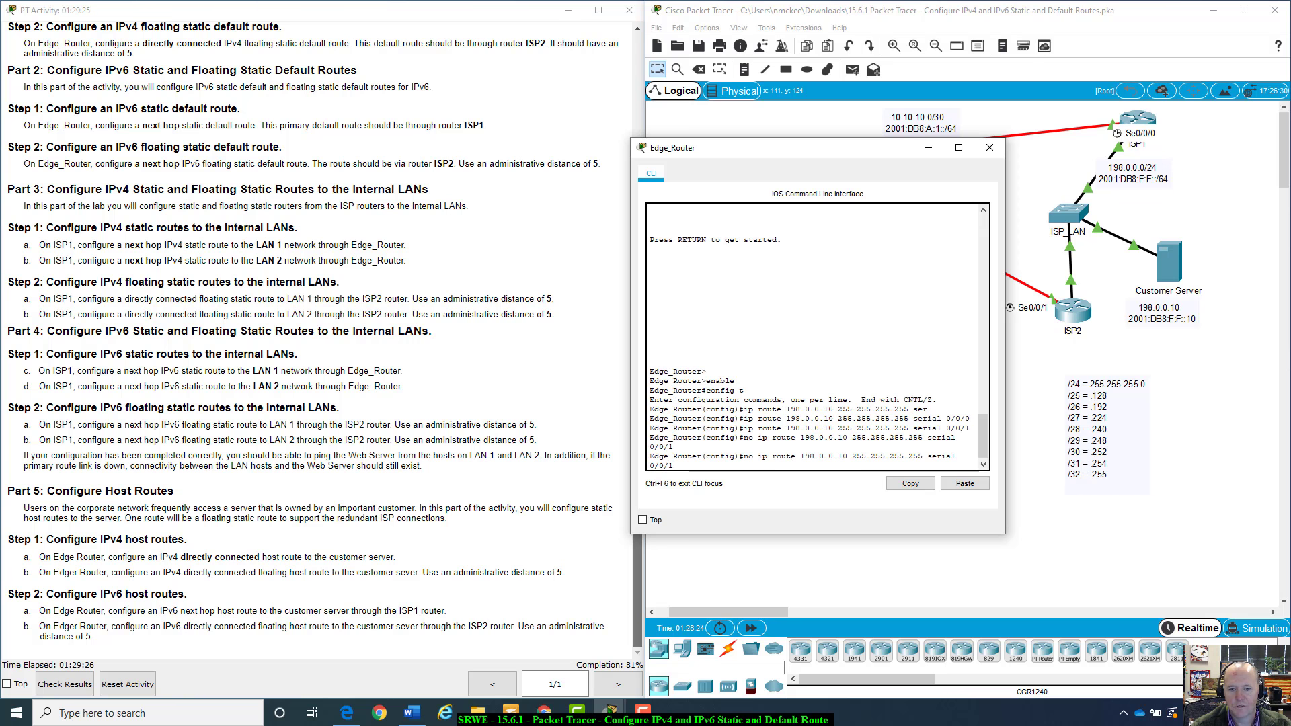
key(BackSpace)
key(BackSpace)
key(BackSpace)
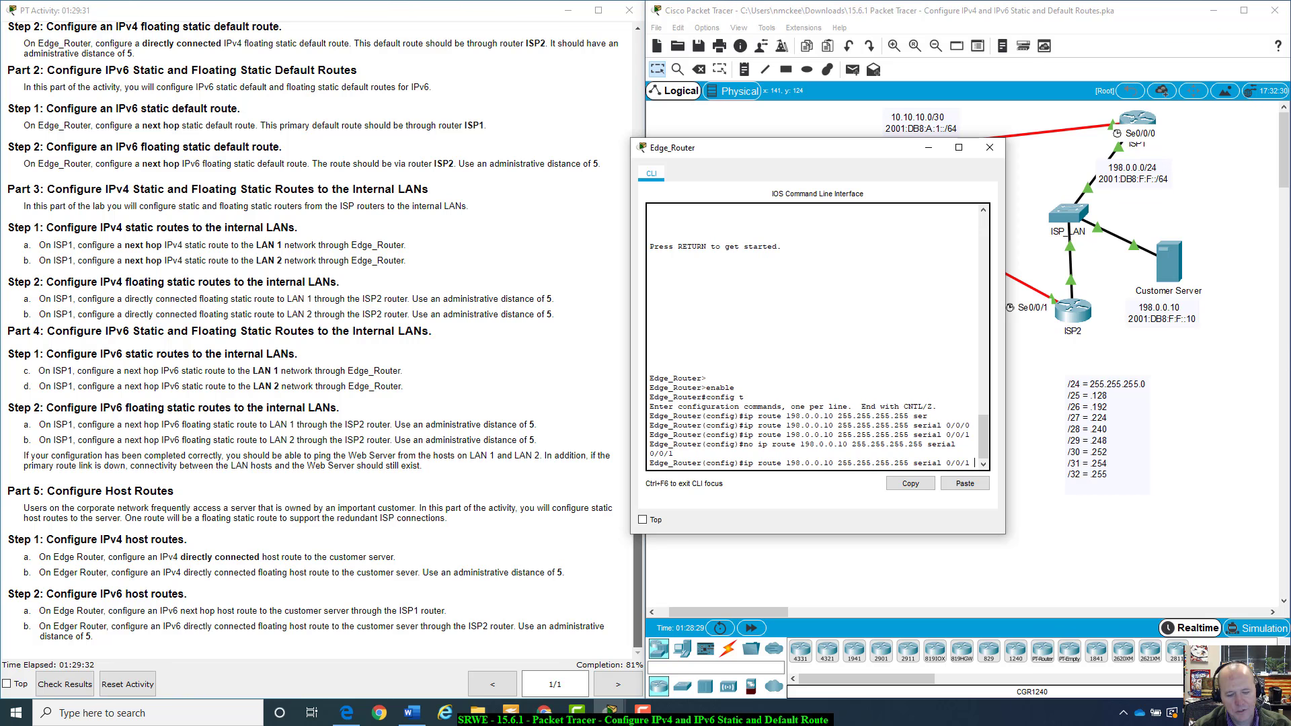
text(5)
key(Return)
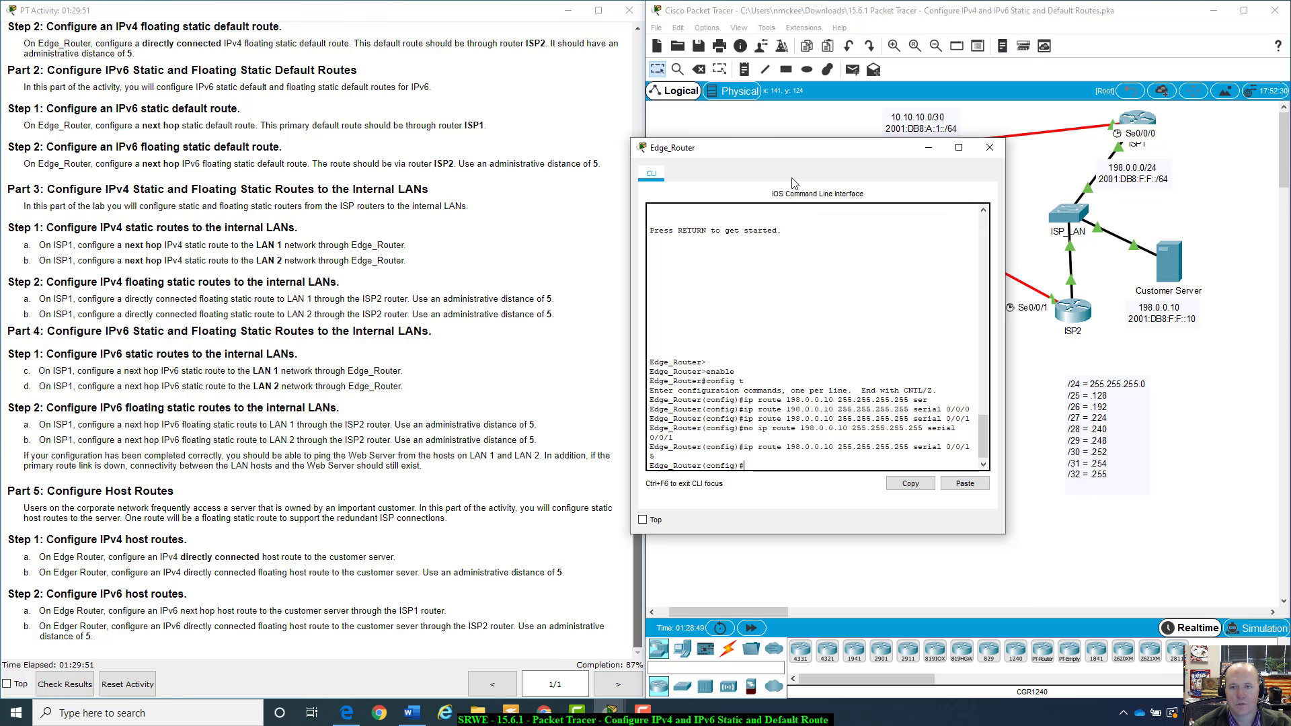
Add an IPv6 host route to 2001:db8:f:f::10/128 with next hop 2001:DB8:A:1::1 on ISP1, checking ISP1's address in the addressing table
drag(801, 147, 656, 218)
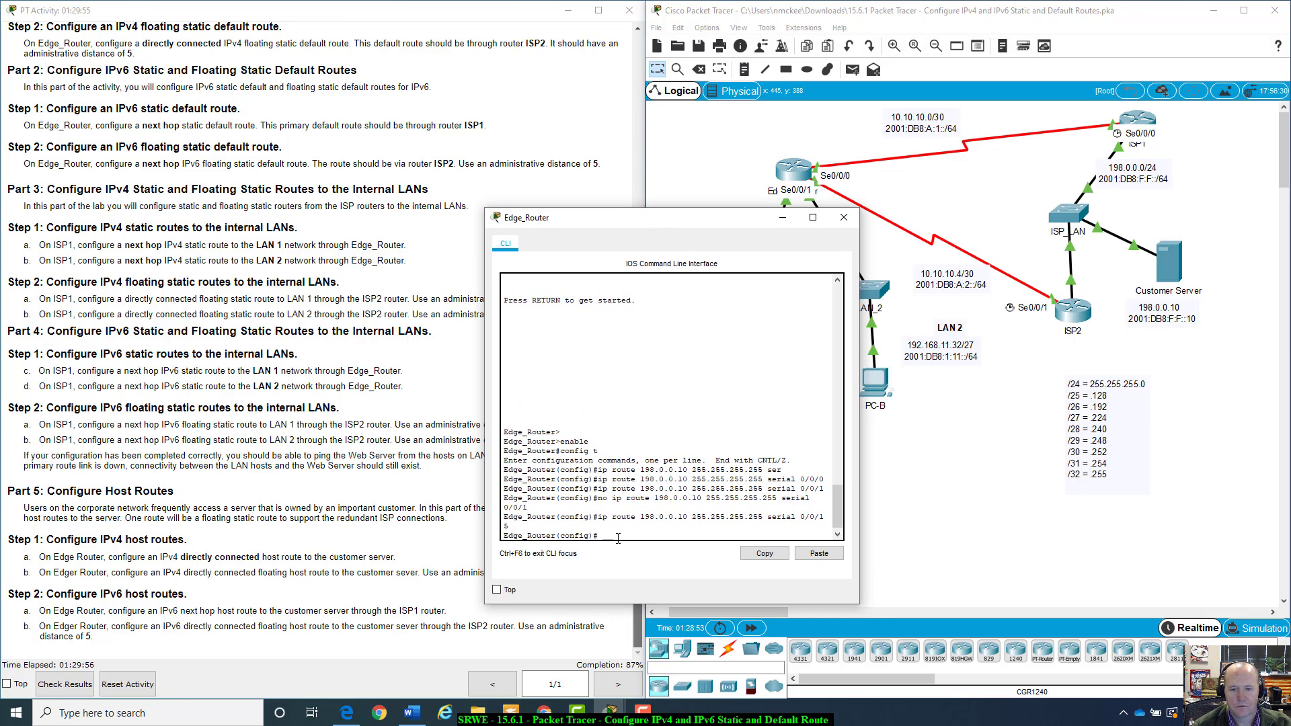
text(ip)
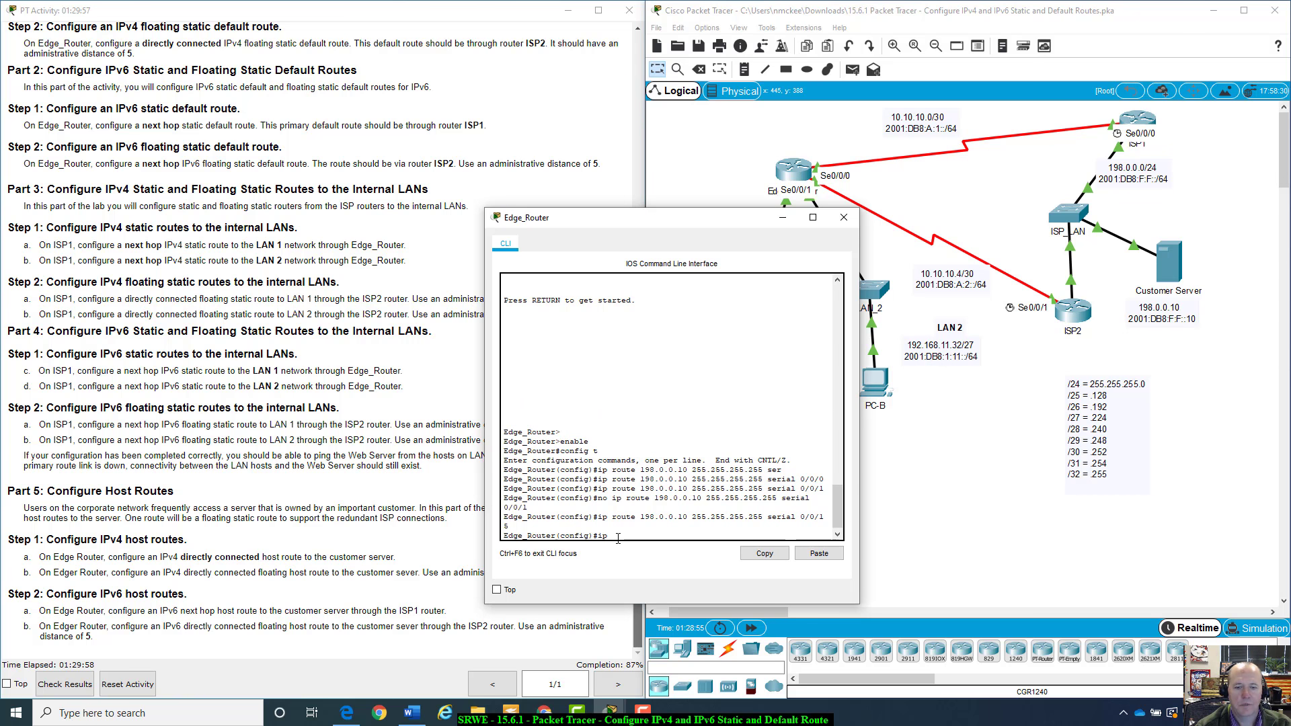
text(v6 rout)
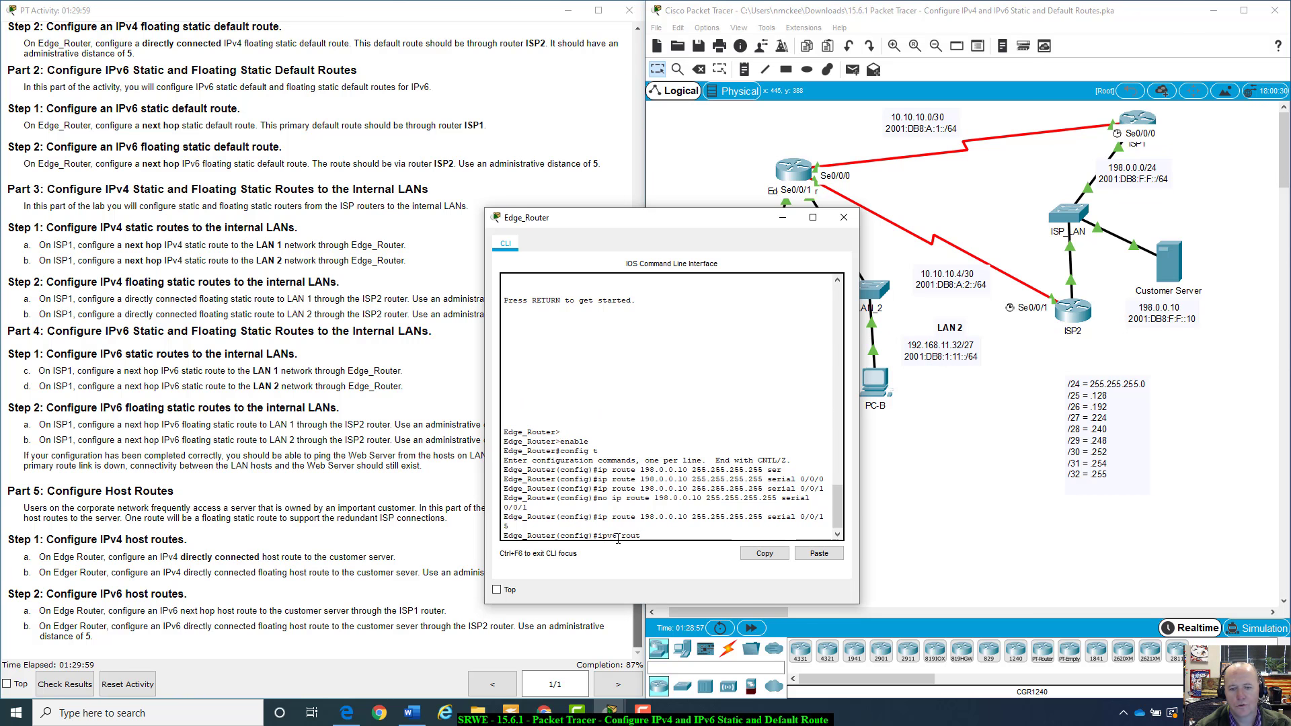
text(e)
key(Tab)
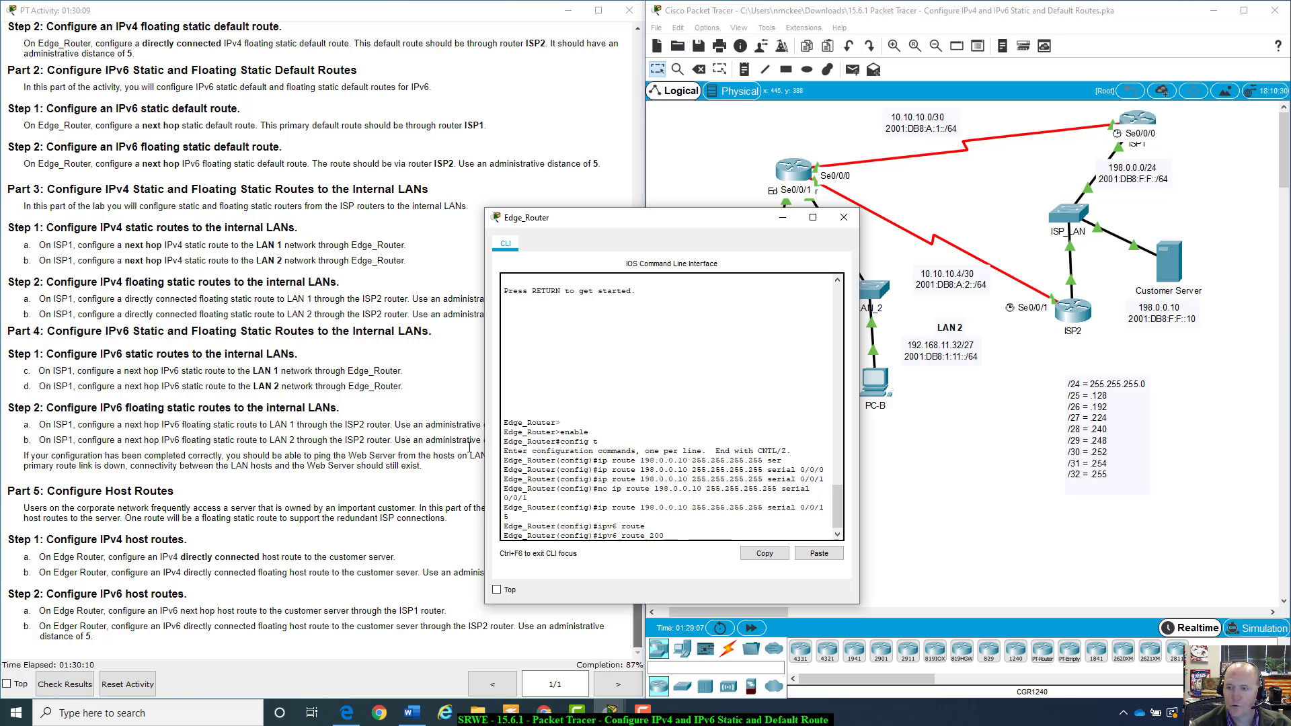
text(1:d)
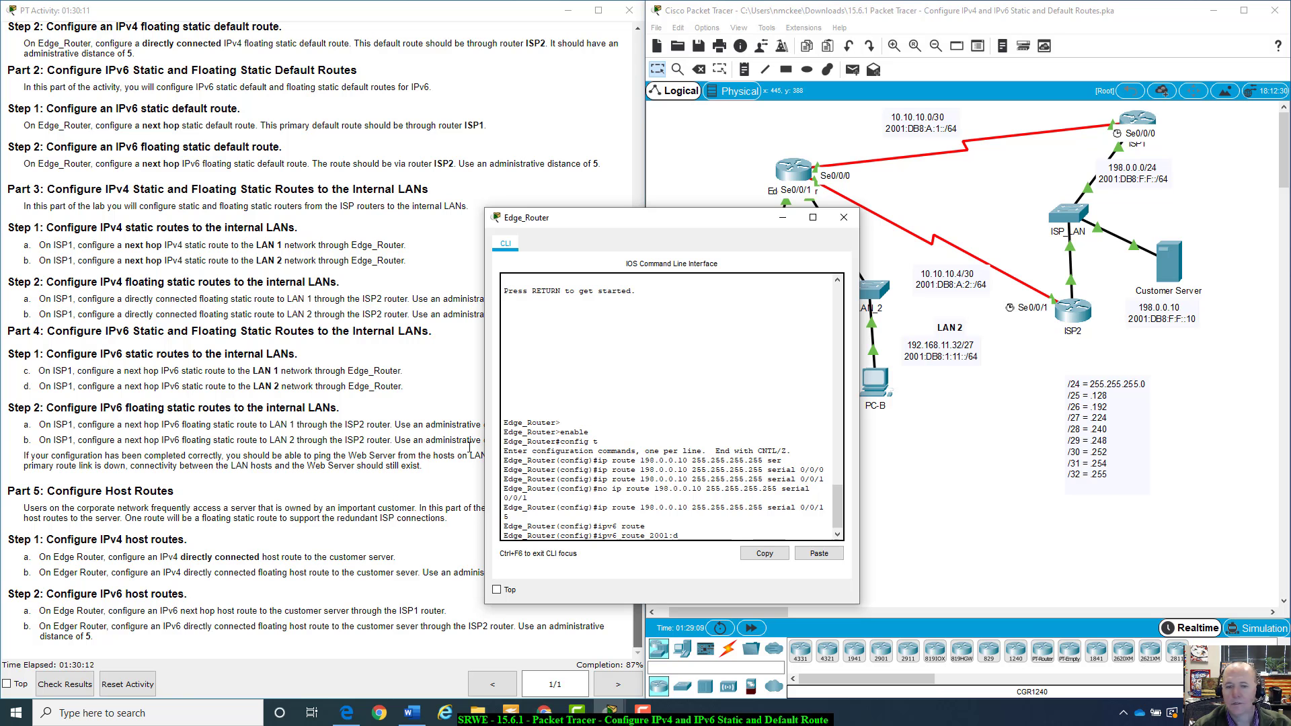
text(b8:f)
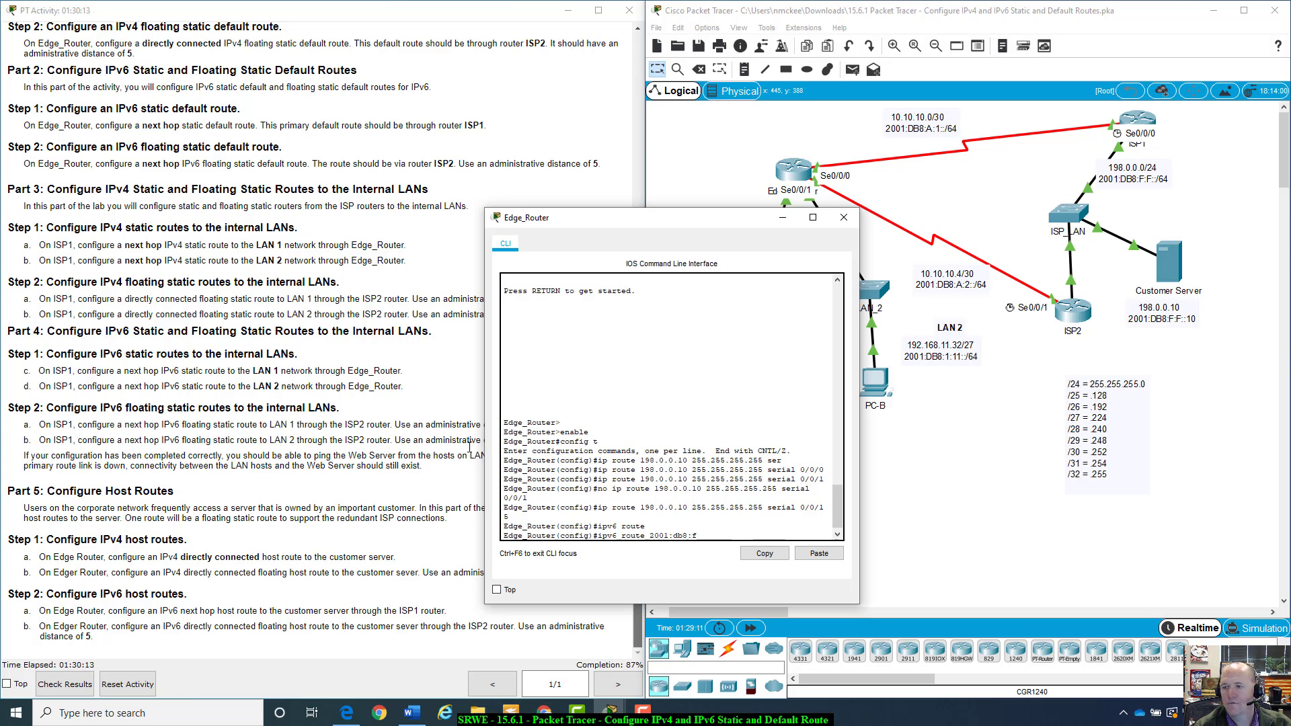
text(:f::1)
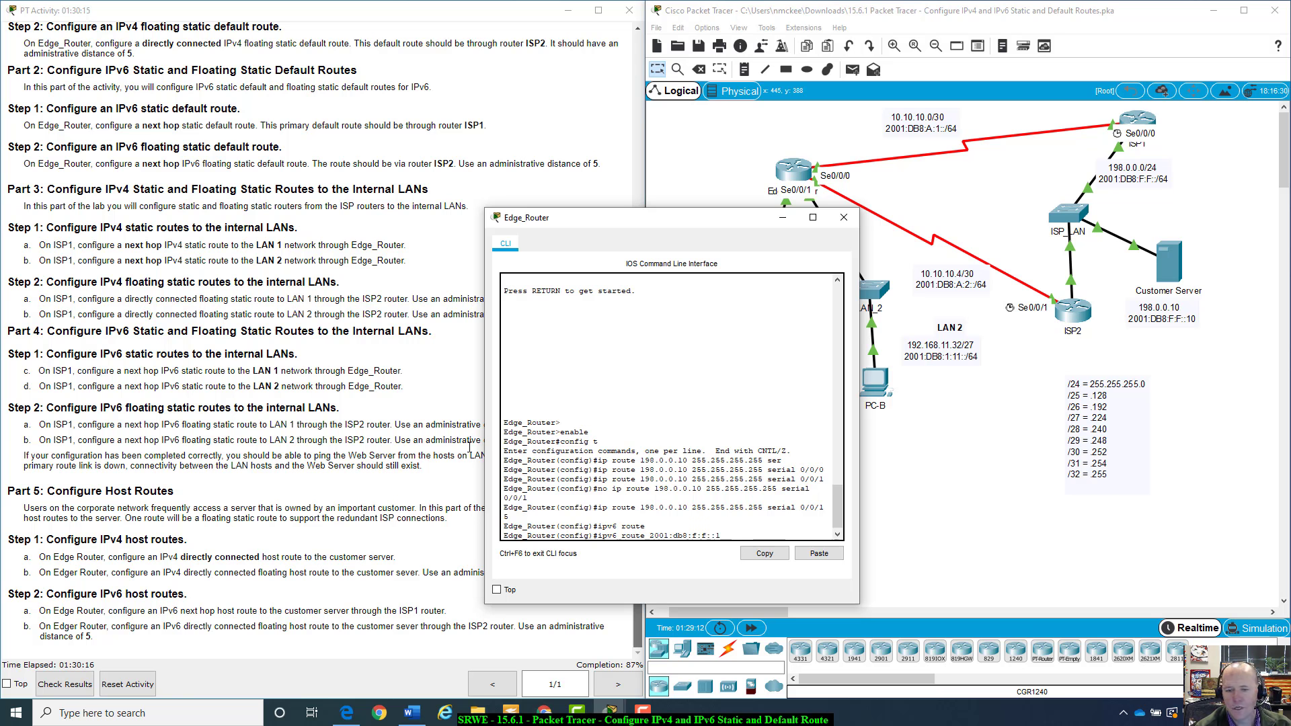
text(0)
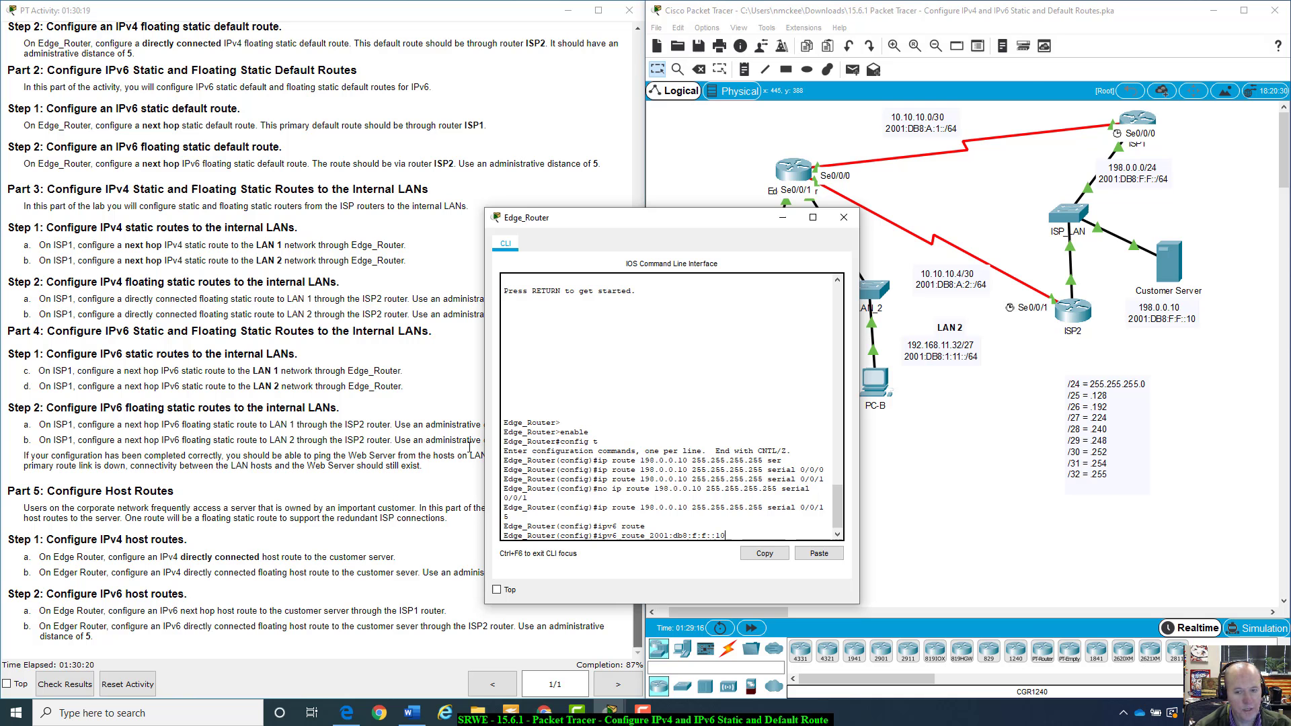
text(/)
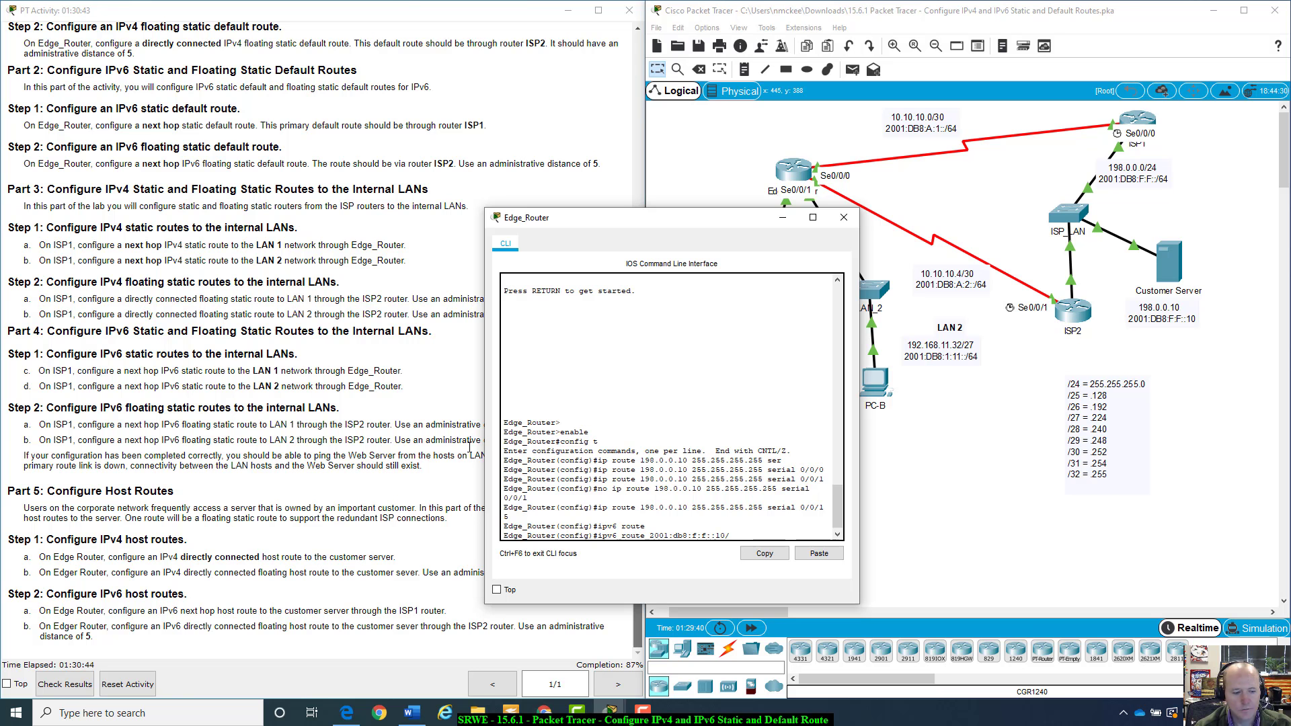
text(128)
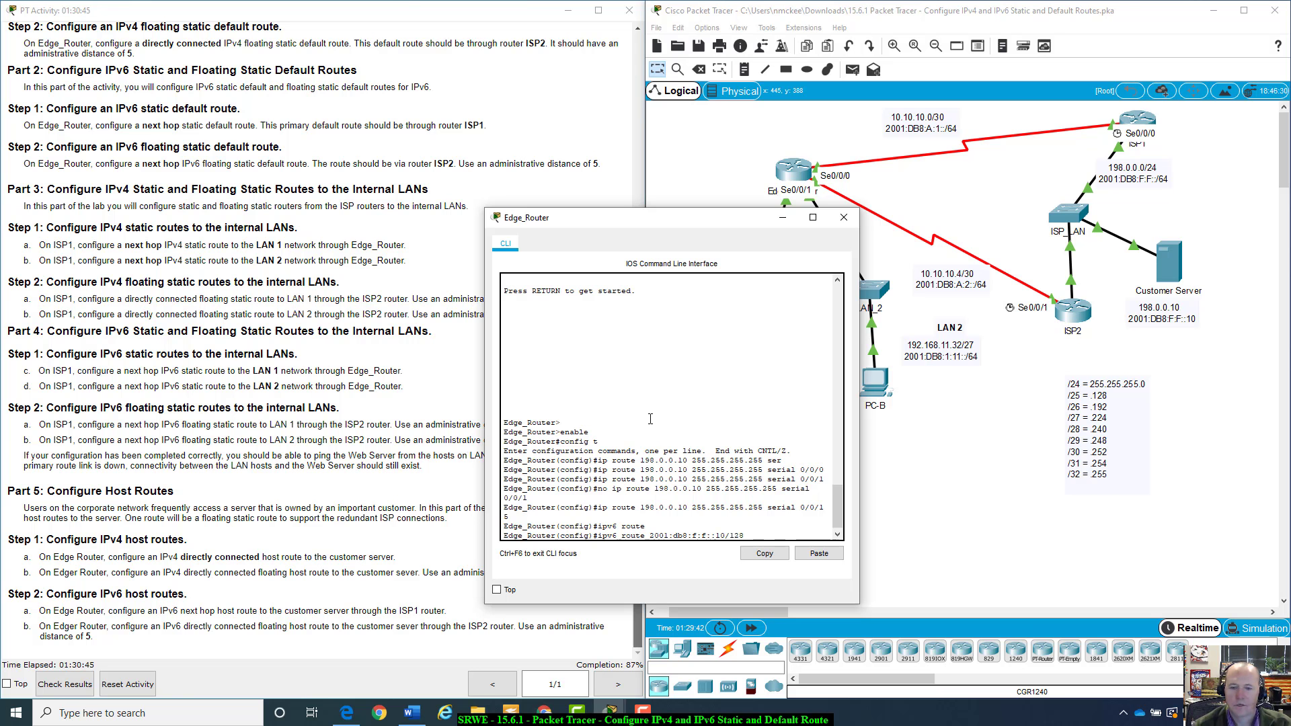
drag(649, 535, 730, 538)
click(753, 536)
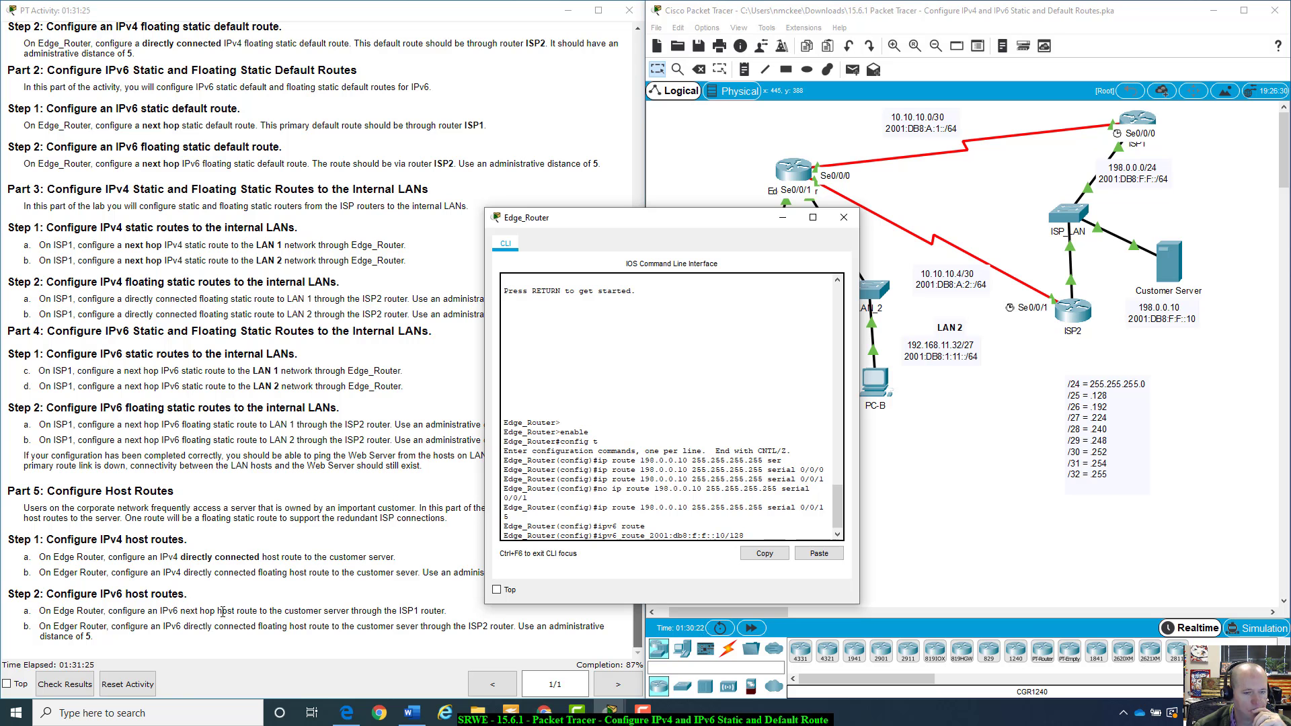
drag(668, 222, 342, 257)
click(1138, 122)
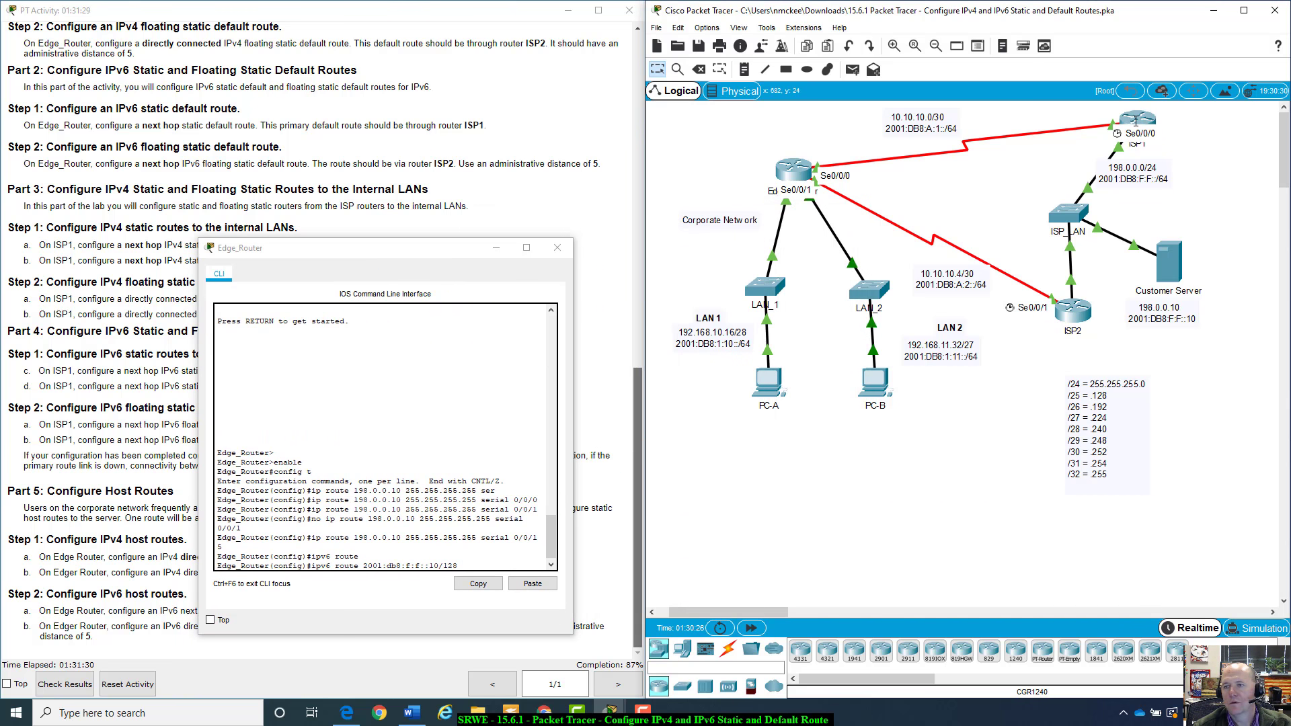
mouse_move(1136, 122)
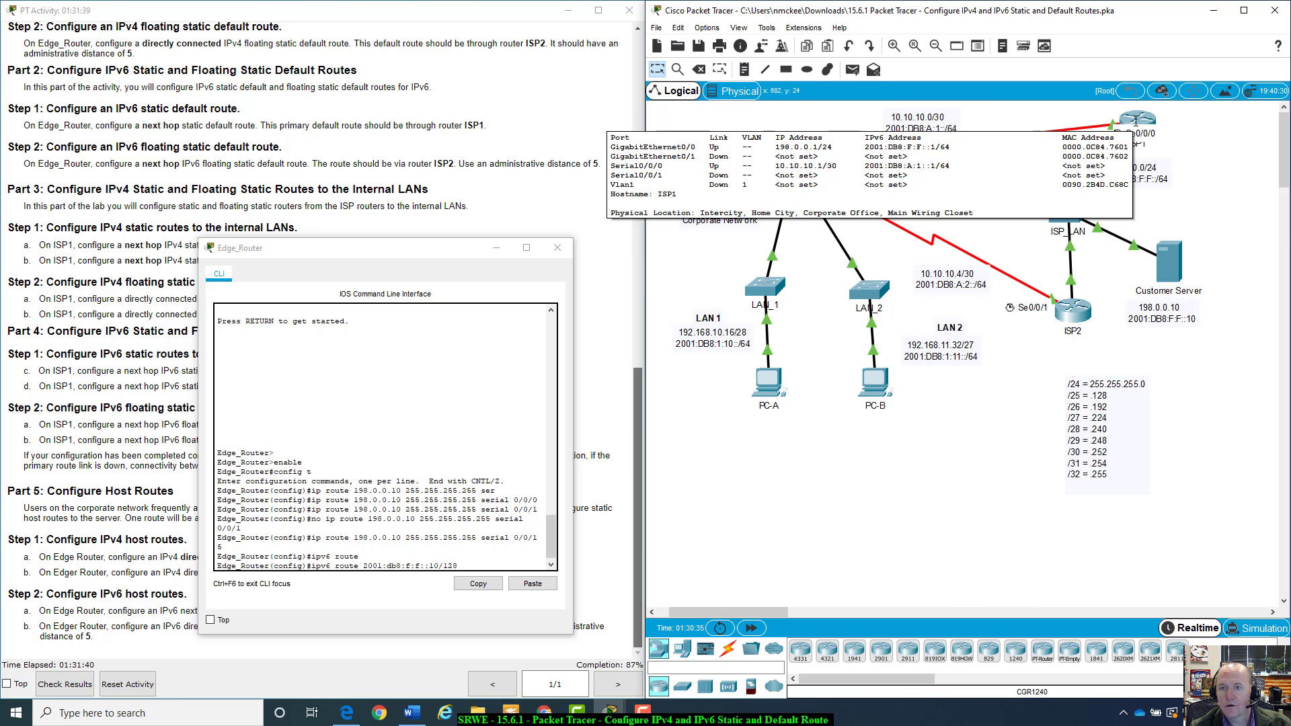
drag(450, 256, 1042, 292)
drag(636, 418, 629, 49)
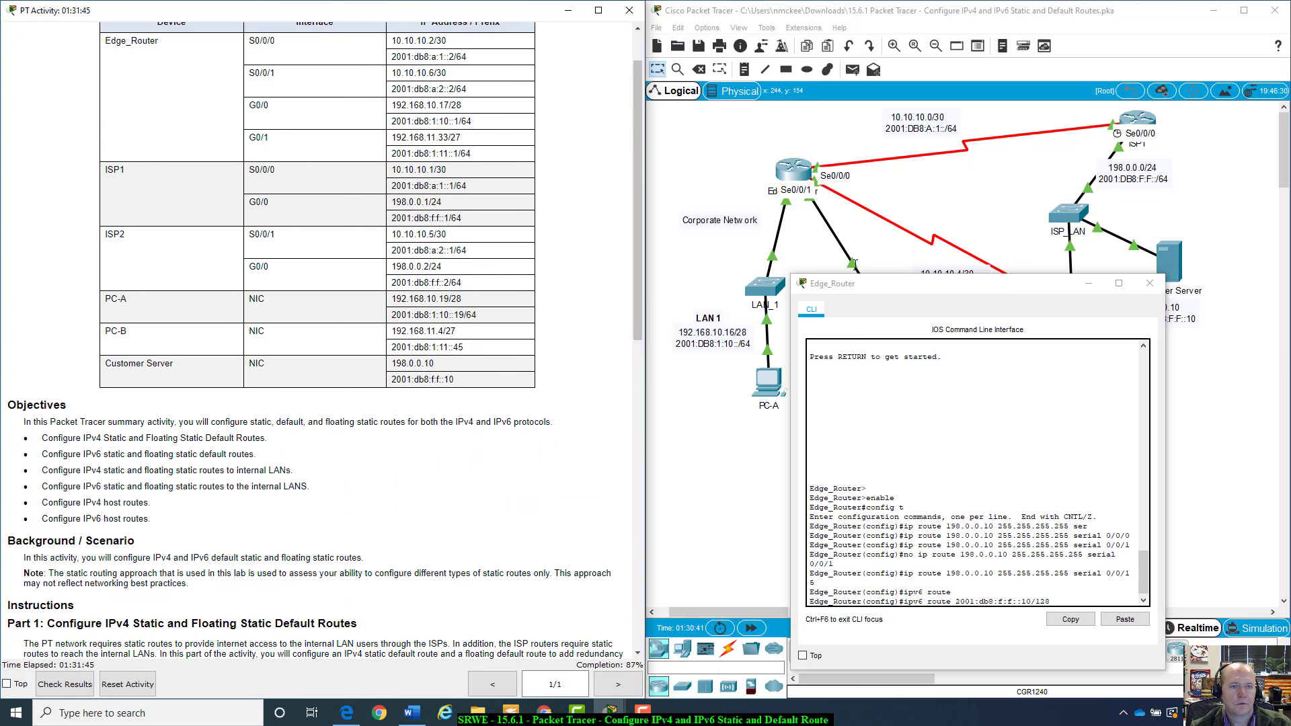
drag(1031, 288, 396, 208)
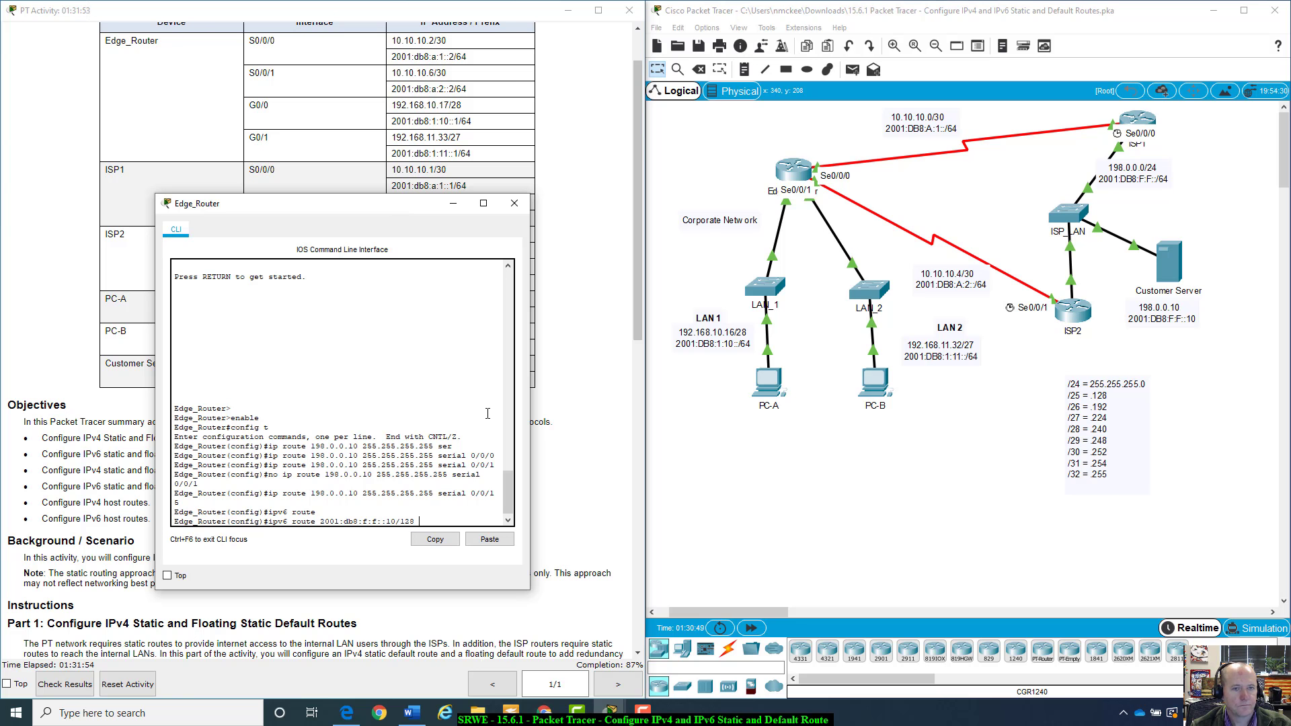
text(99)
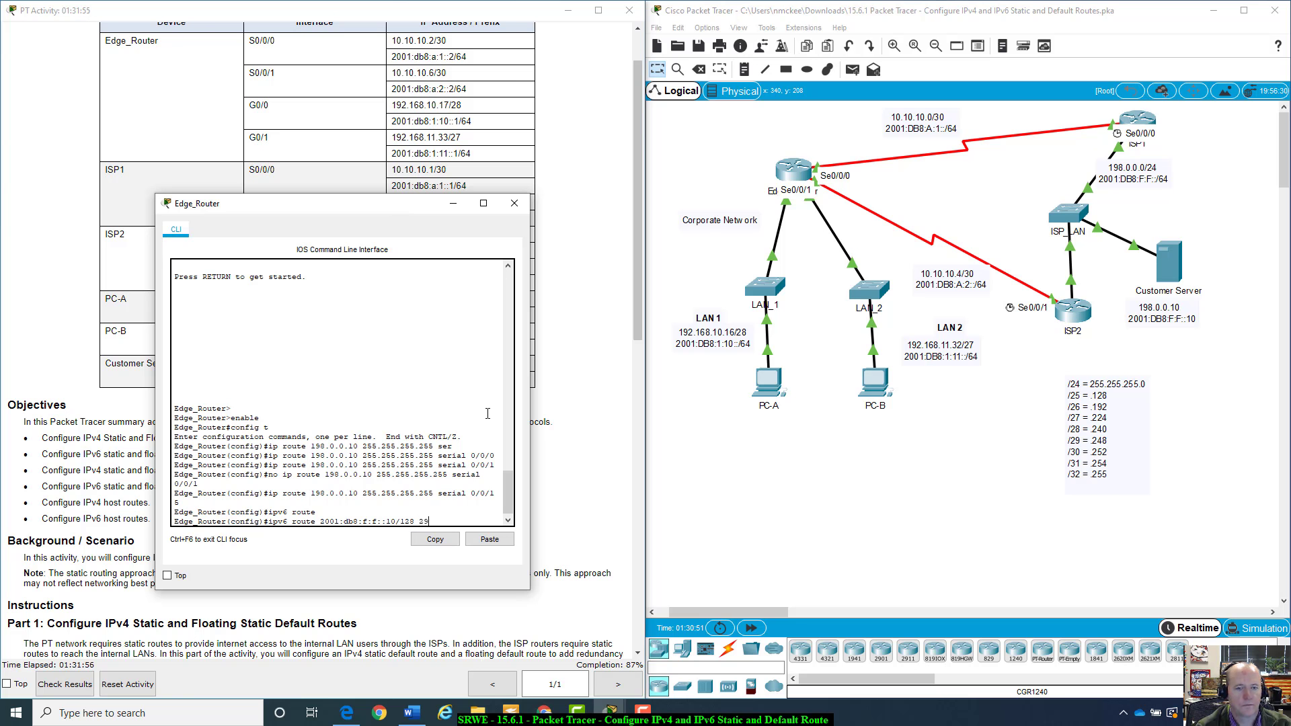
key(BackSpace)
text(01)
key(BackSpace)
key(BackSpace)
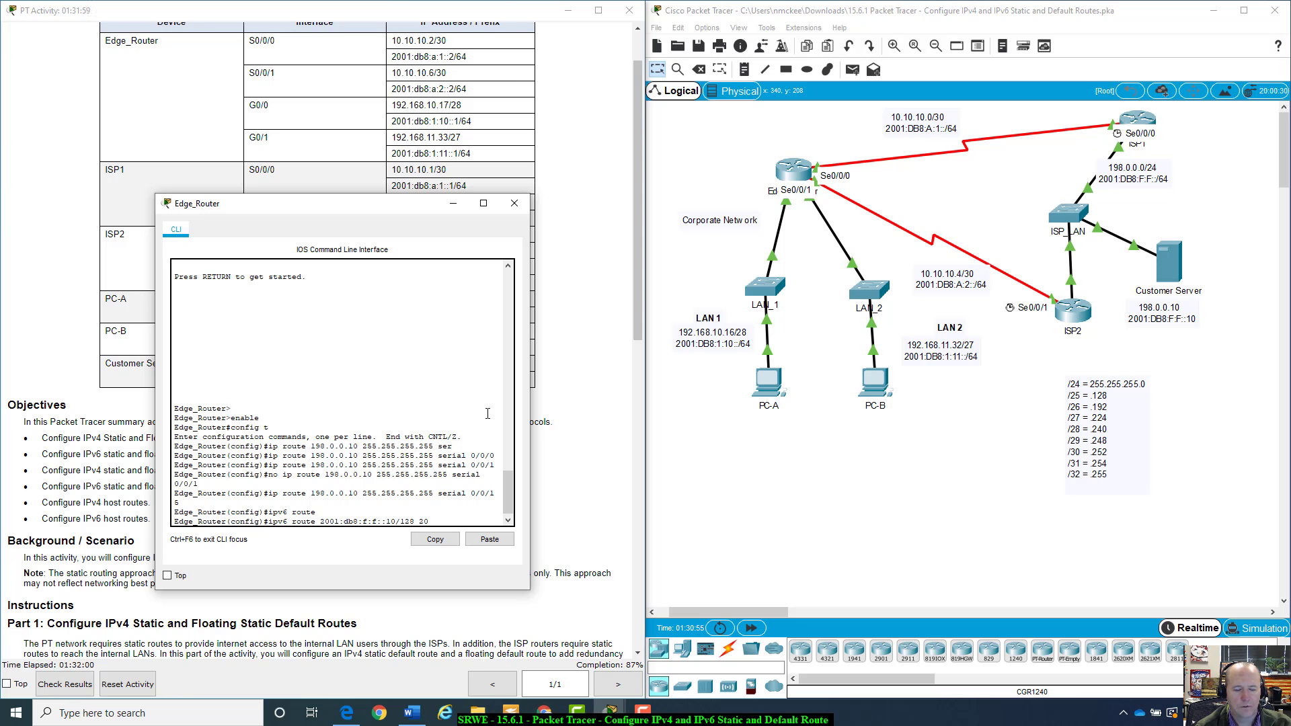
text(01:)
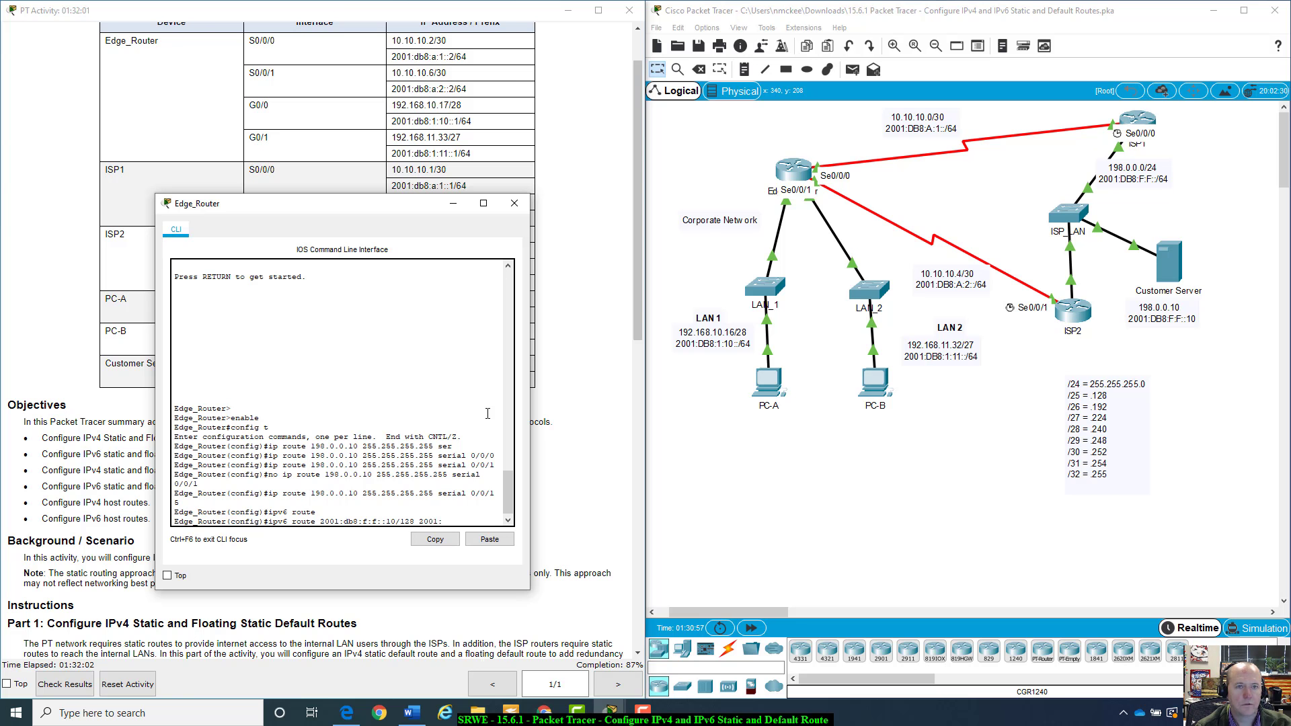
text(DB8)
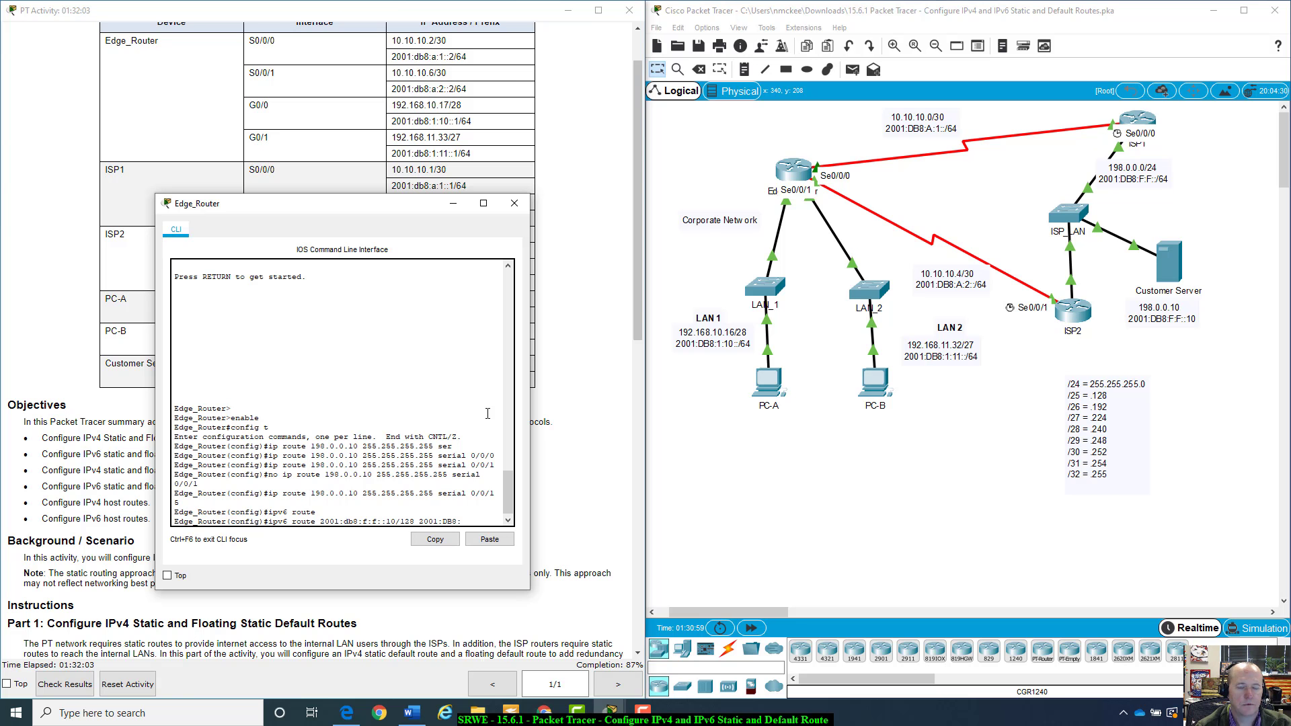
text(:)
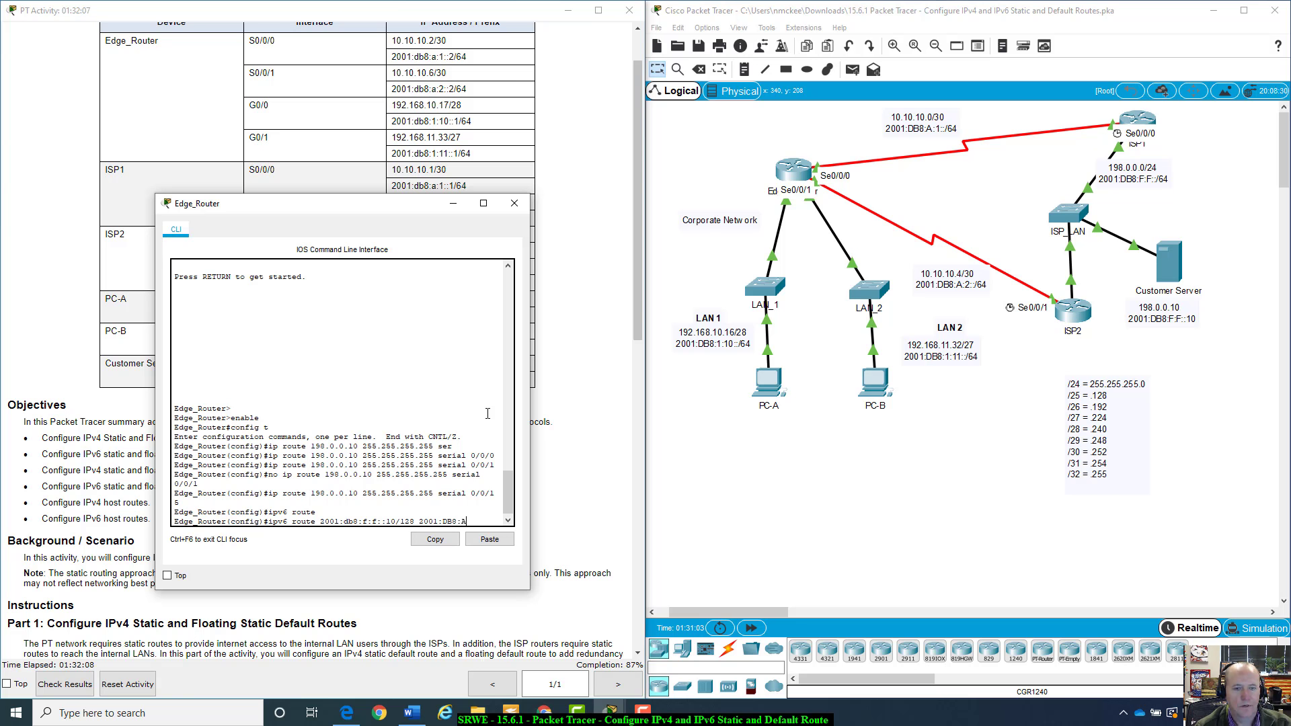
text(A:)
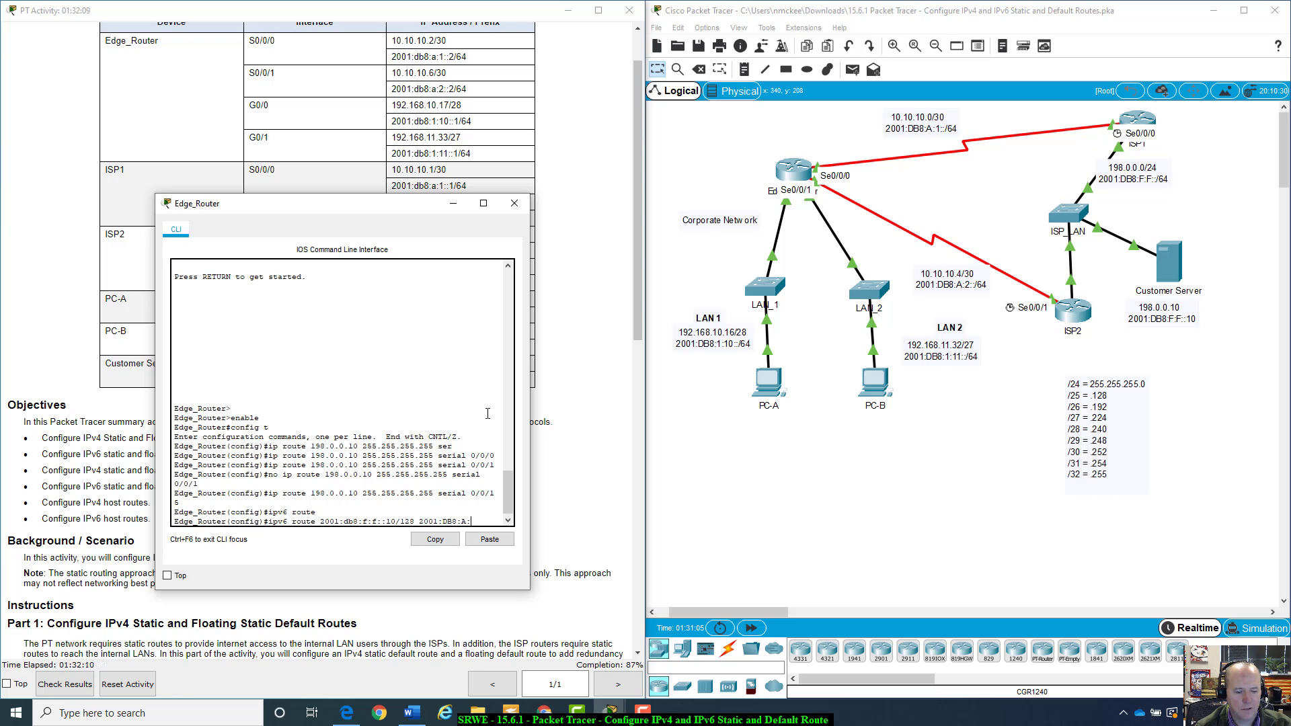
text(1::1)
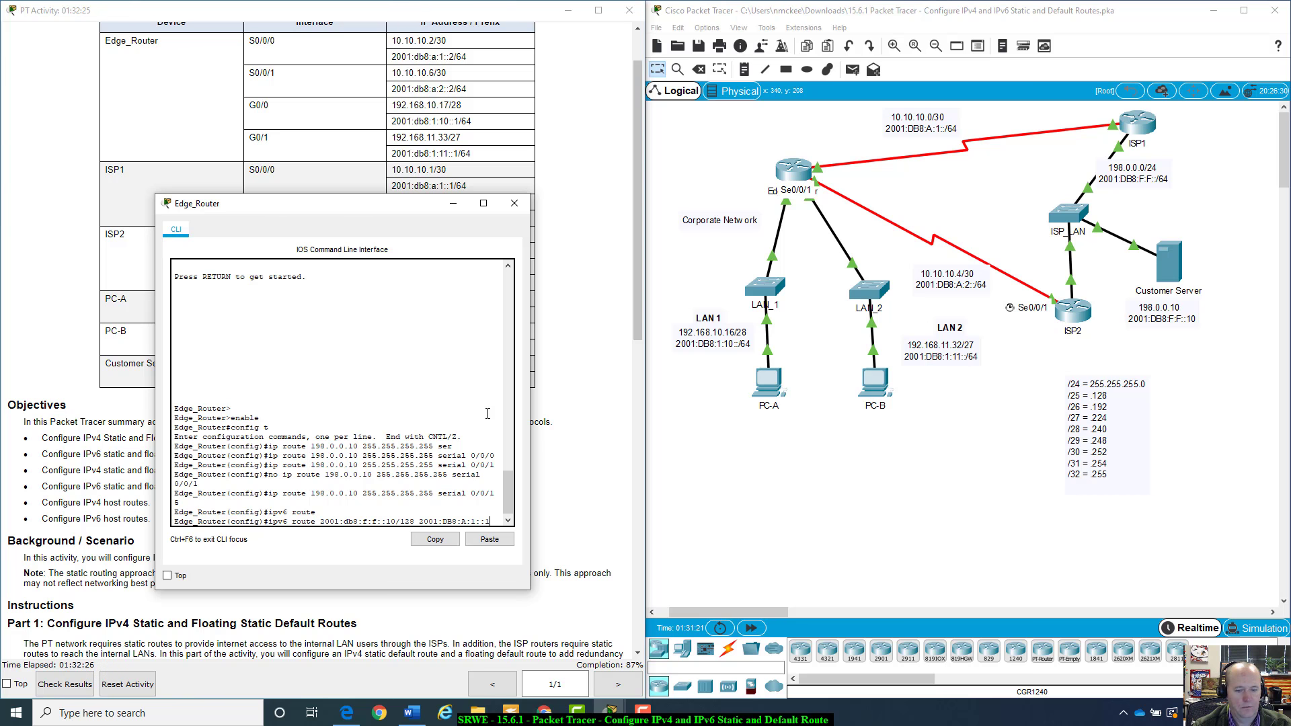
key(Return)
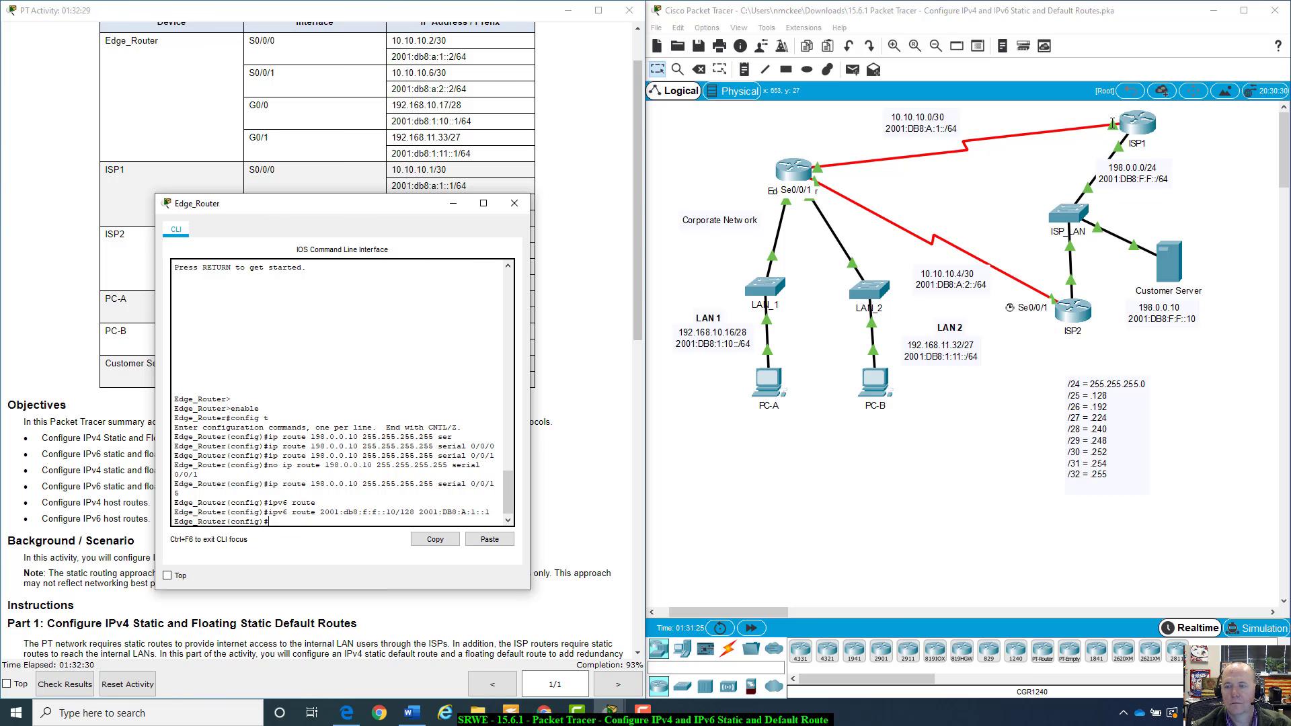
Add an IPv6 host route on Edge_Router to 2001:db8:f:f::10/128 with next hop 2001:DB8:A:2::1 on ISP2, checking ISP2's serial address
click(1266, 158)
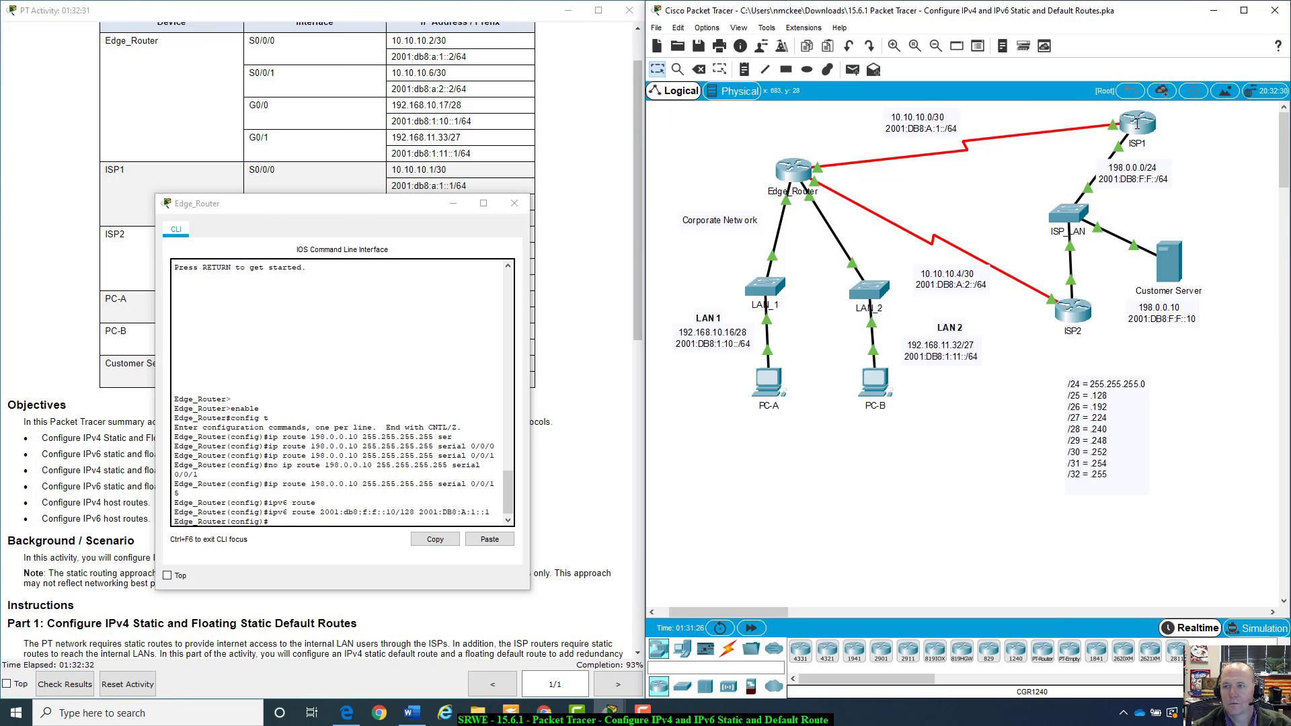
mouse_move(1137, 123)
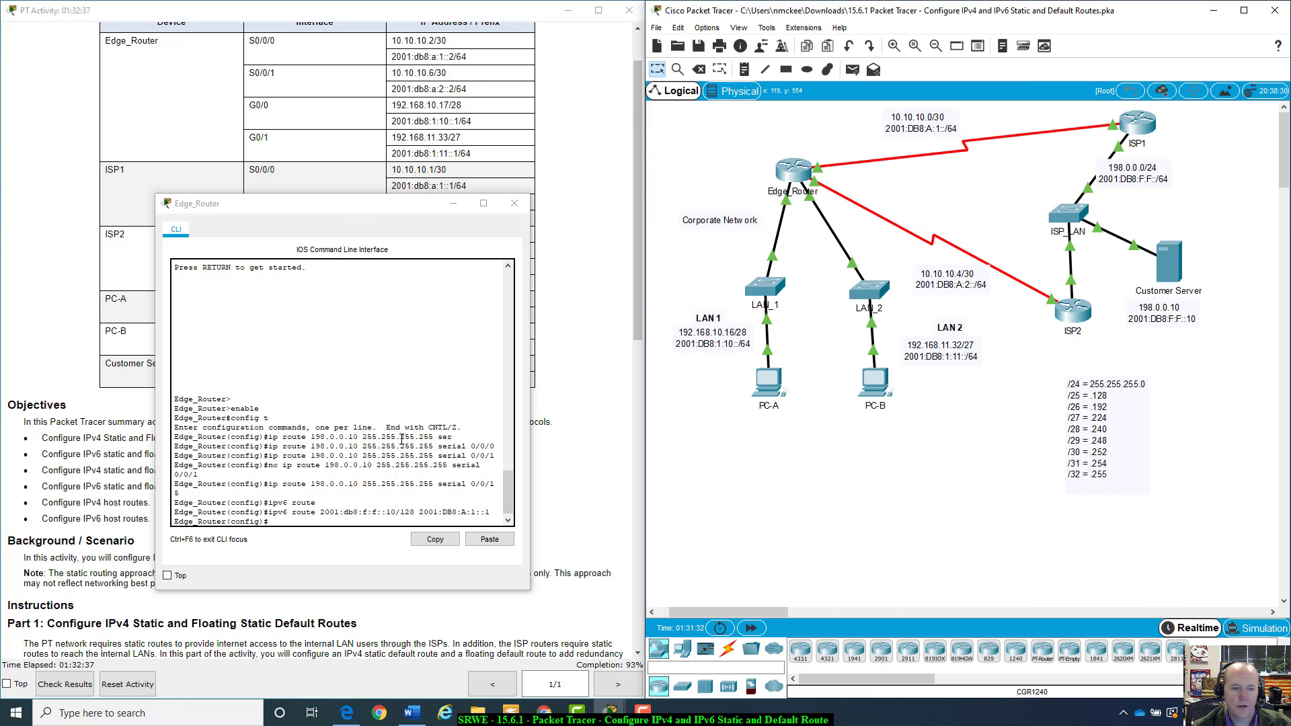
click(324, 518)
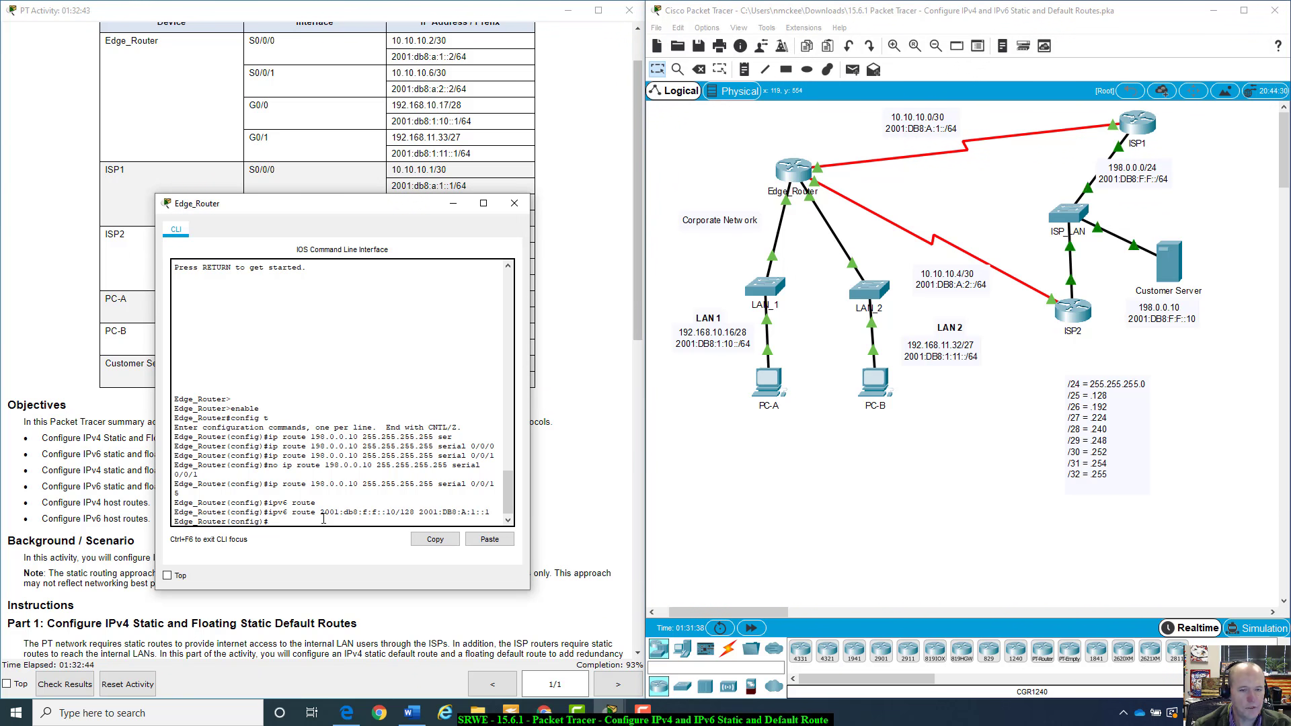
key(Up)
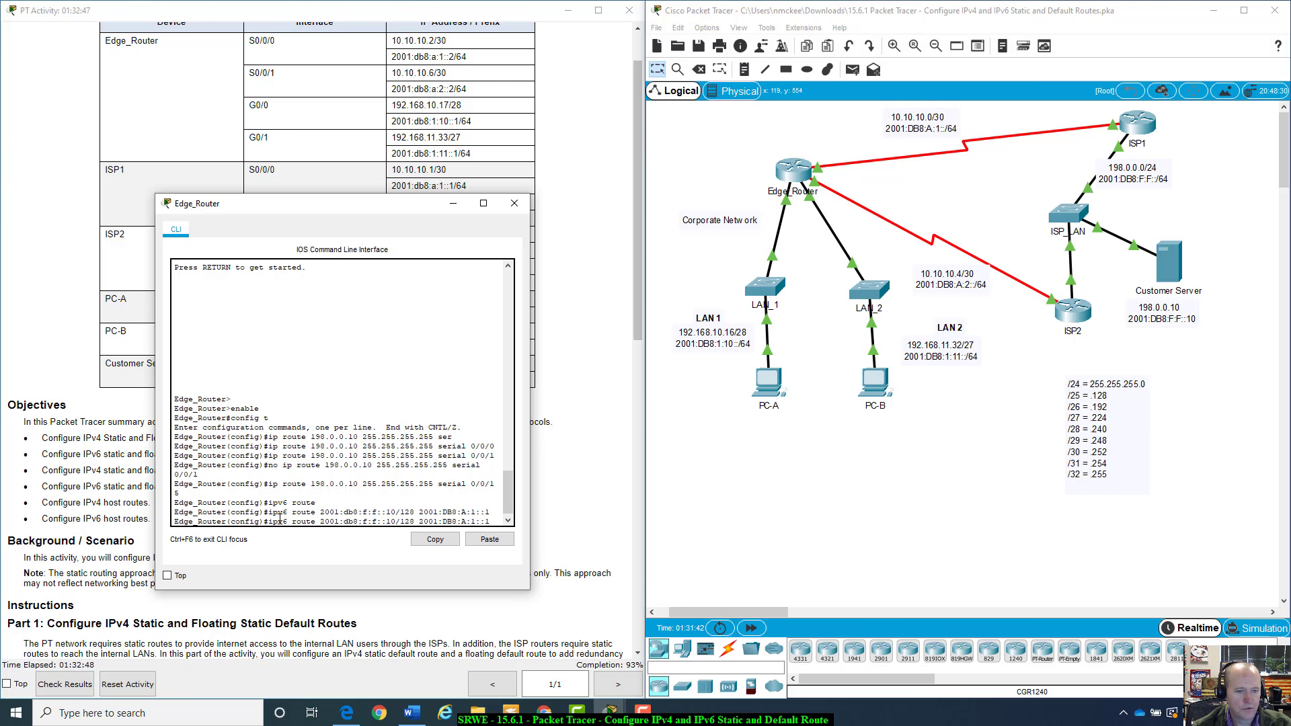
drag(320, 521, 497, 517)
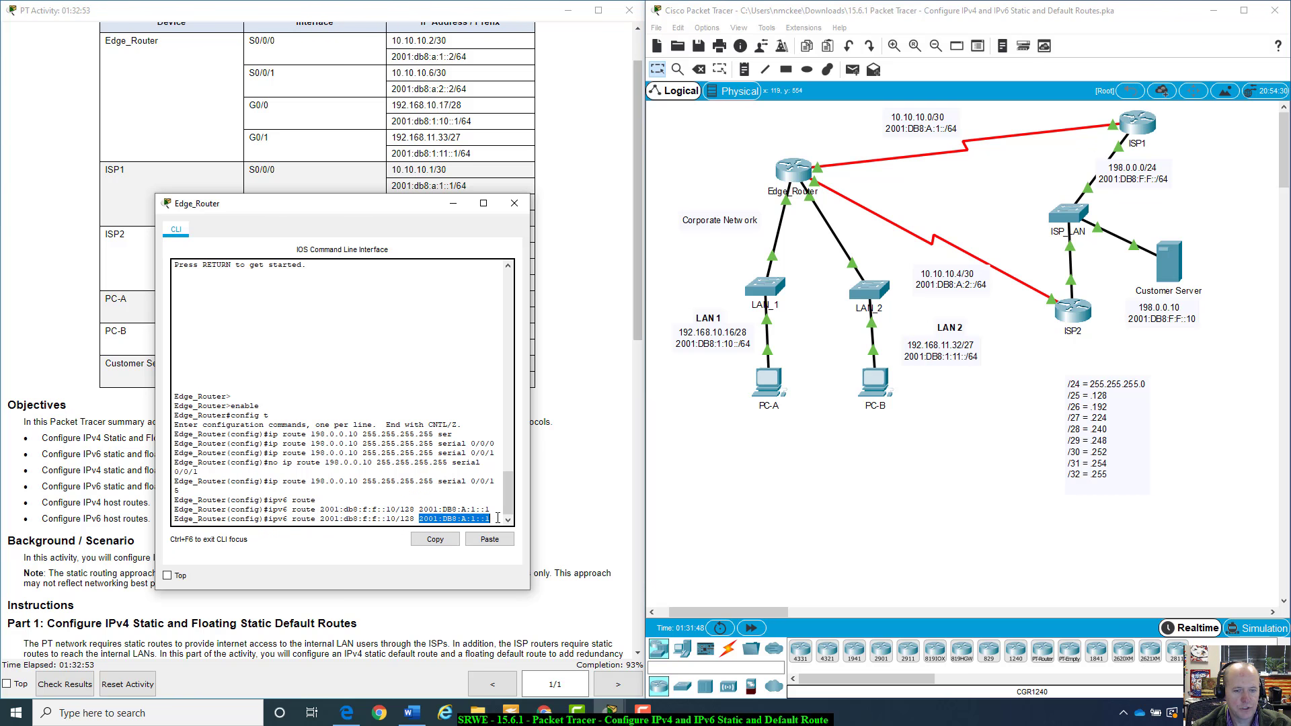
click(1038, 331)
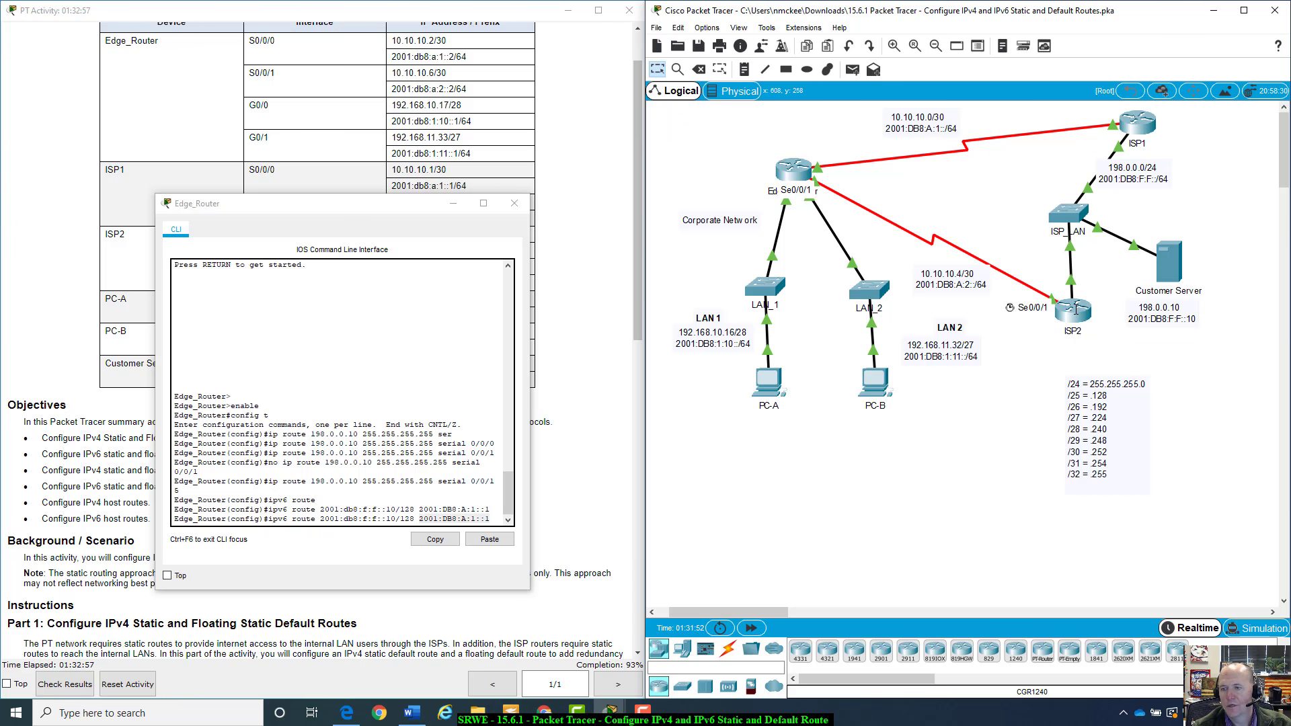
mouse_move(1076, 309)
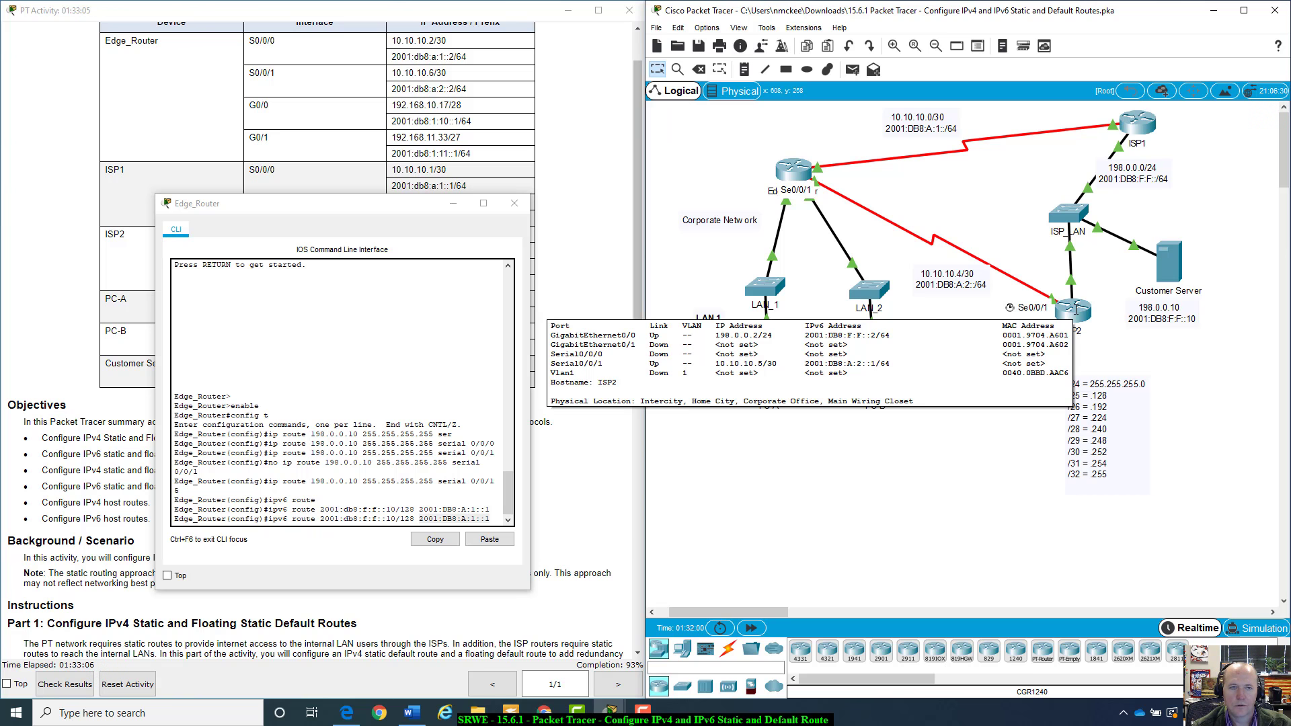
drag(292, 207, 303, 275)
click(1138, 485)
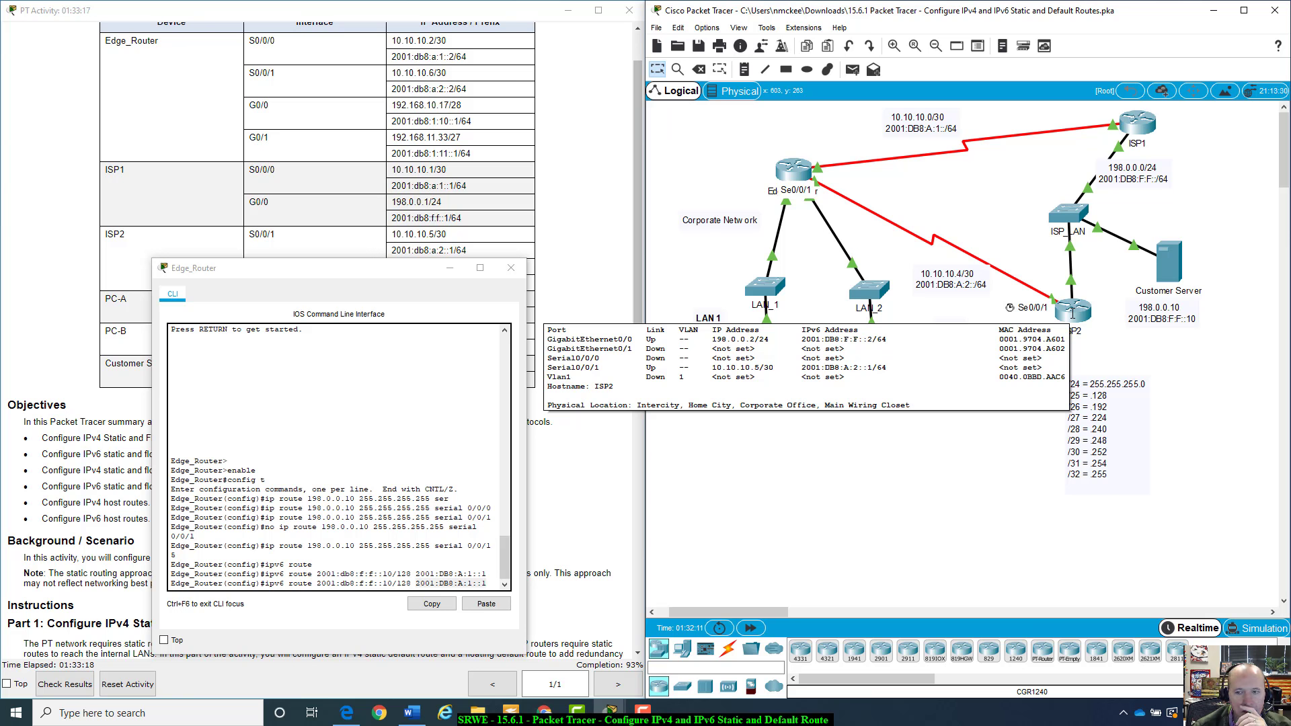
click(484, 582)
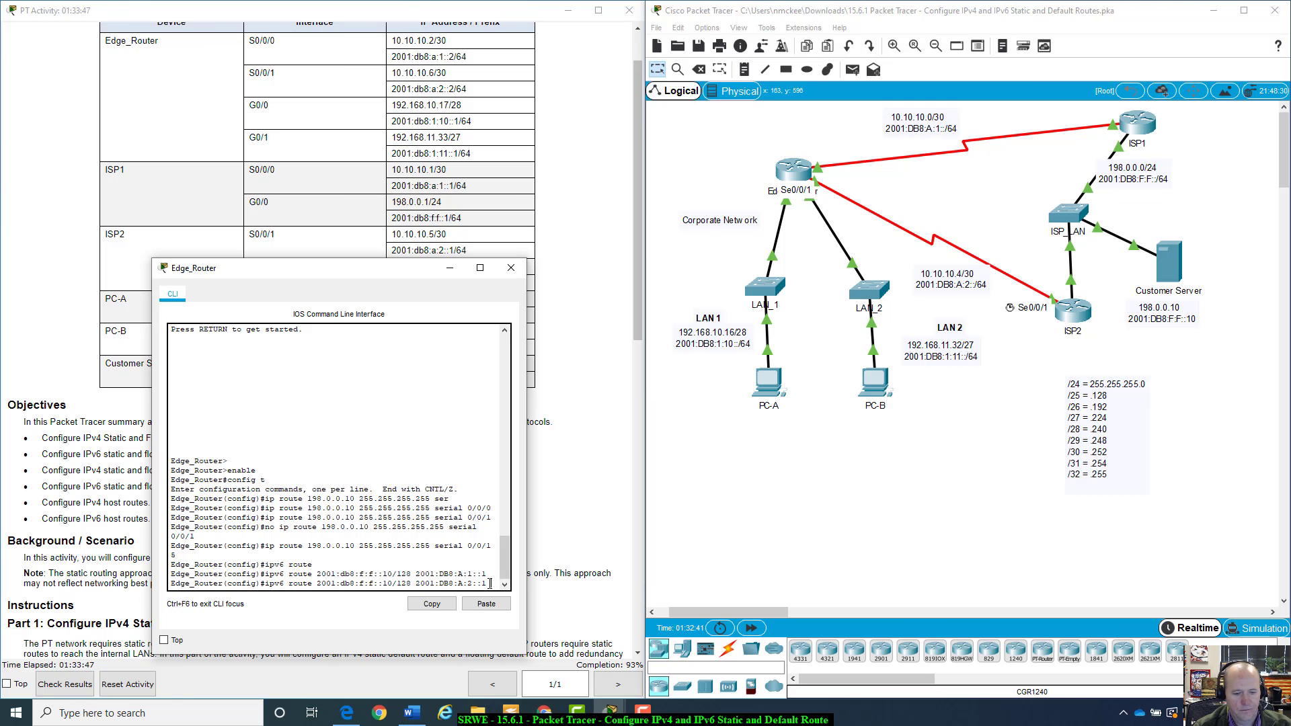
key(Return)
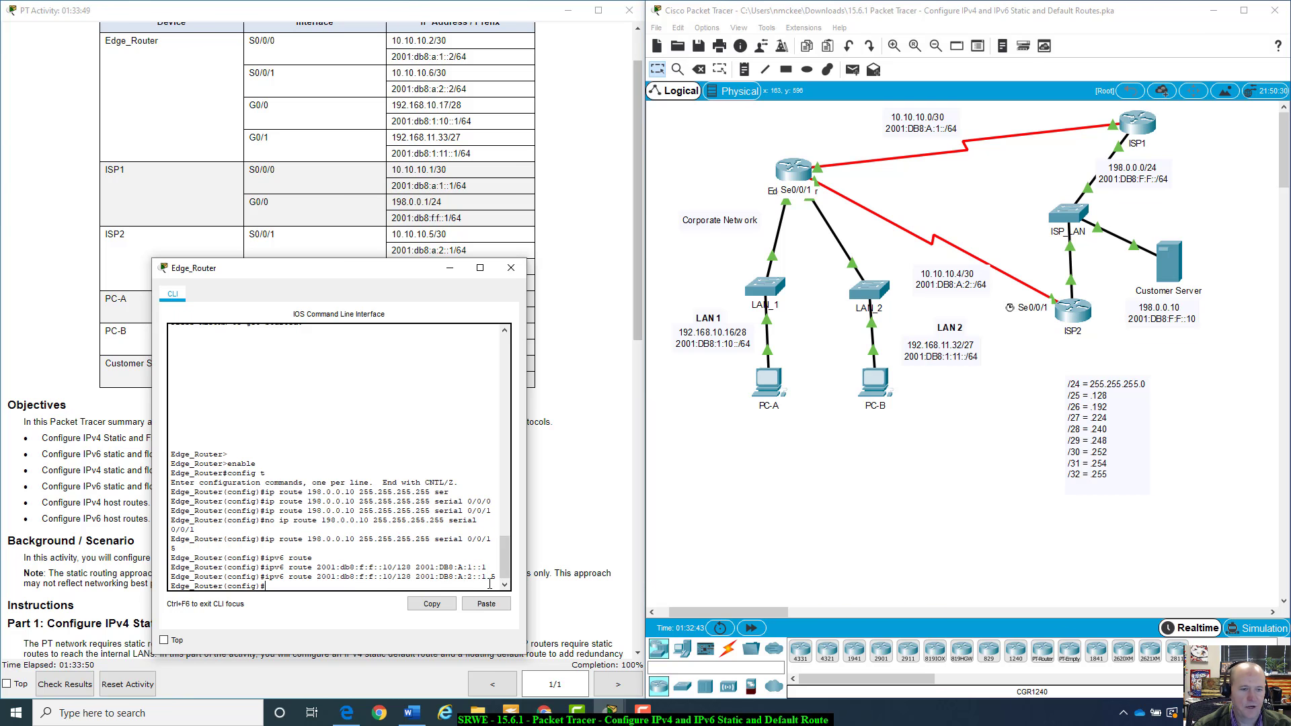
Recall the IPv6 host route through 2001:DB8:A:2::1 and edit it toward a floating route with administrative distance 5, without entering it
key(Up)
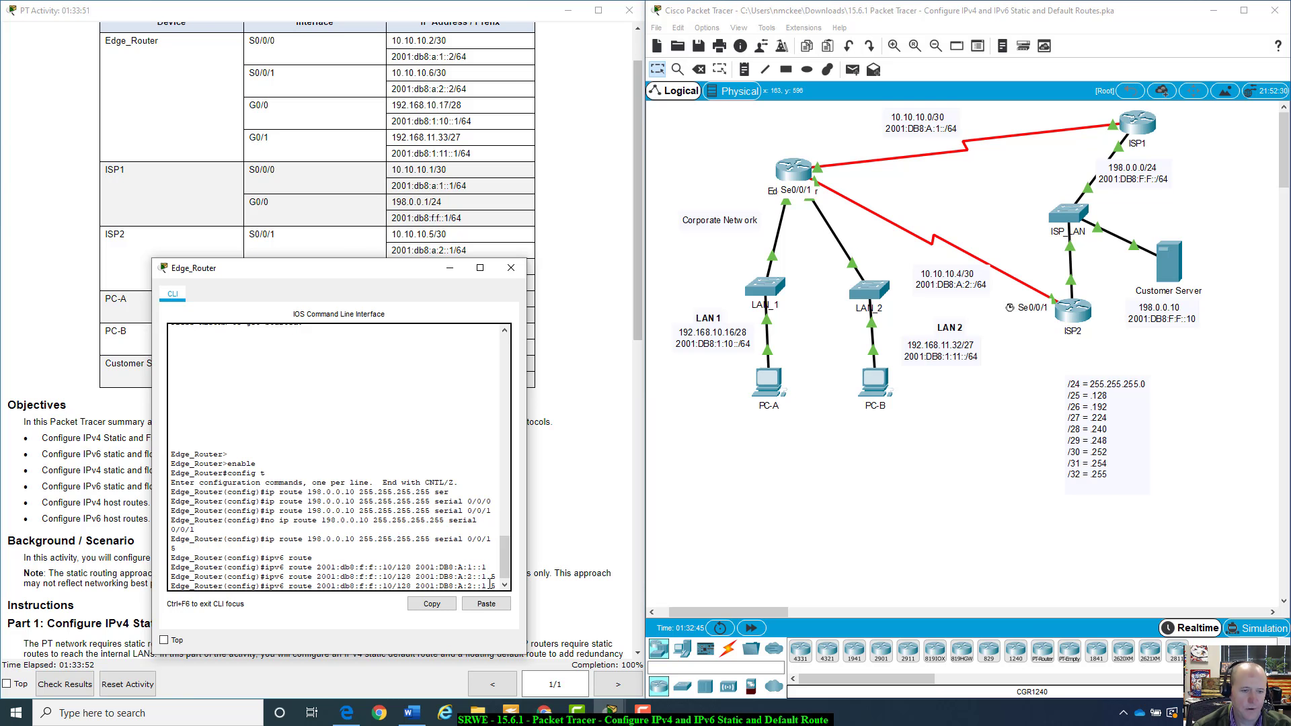
key(Left)
key(Left)
key(Left)
key(Left)
key(Left)
key(Left)
key(Left)
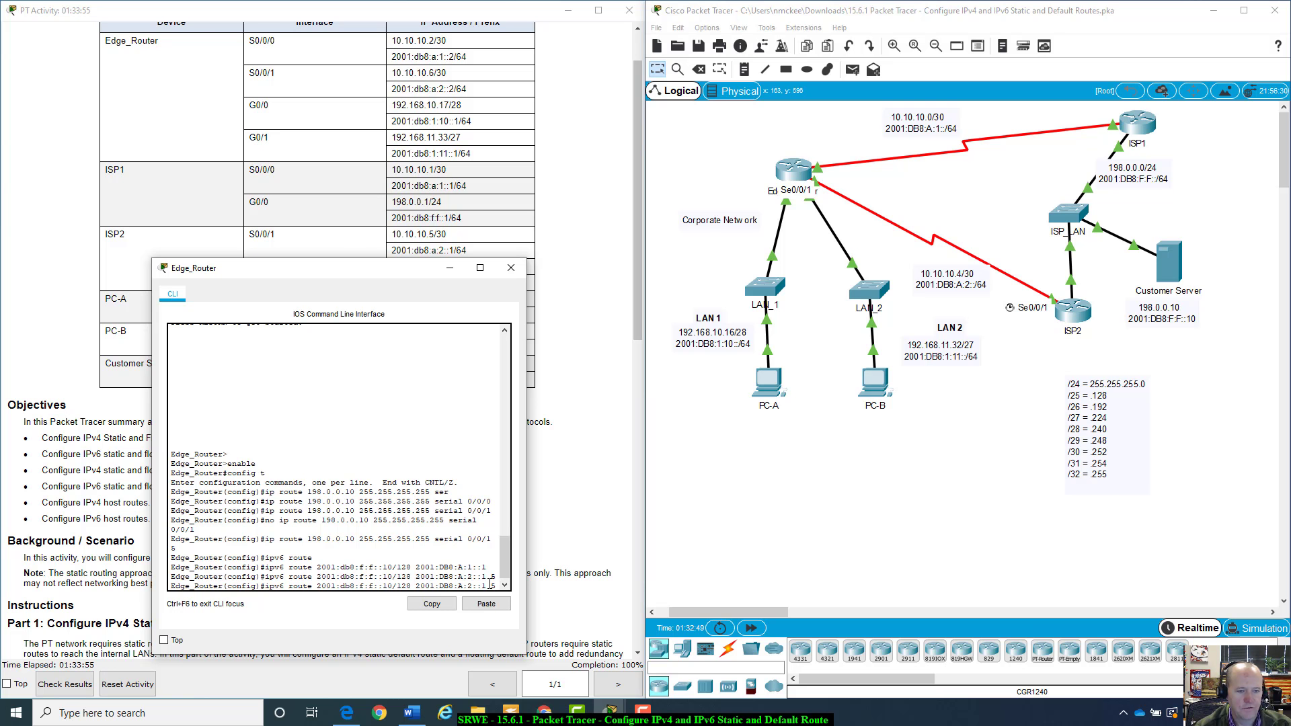
text(NO)
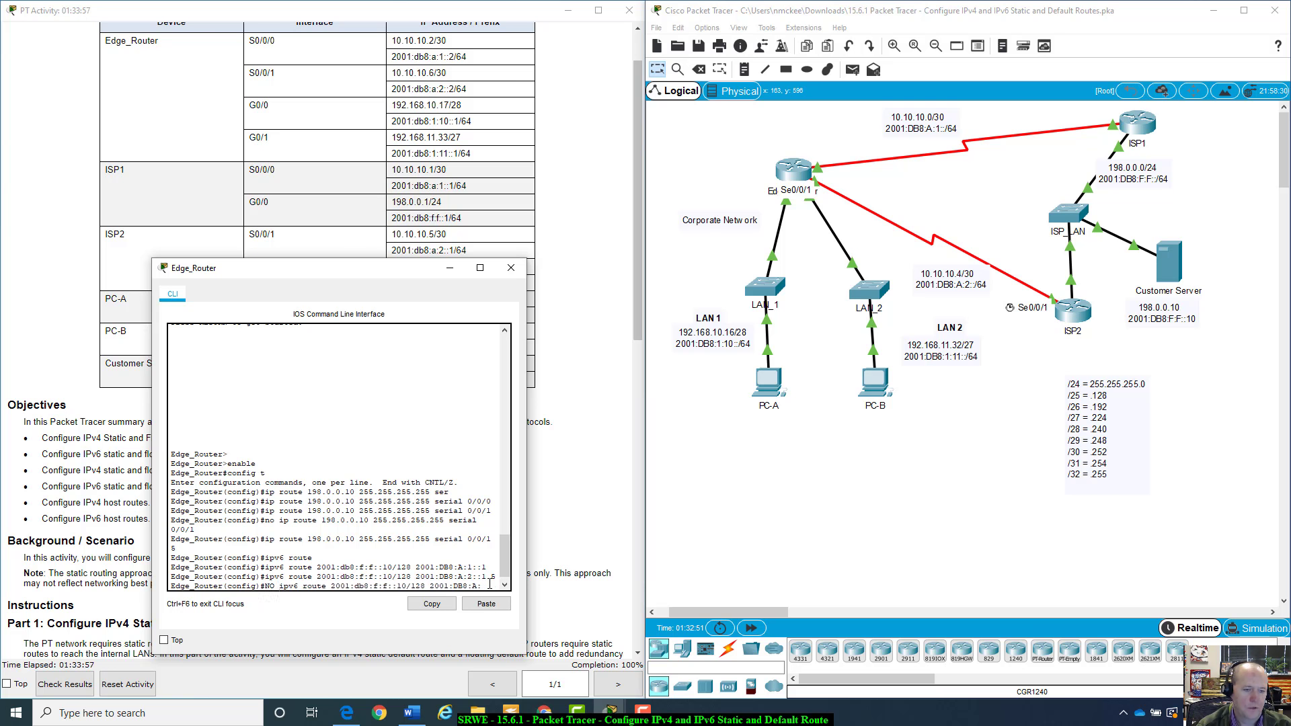
key(BackSpace)
key(BackSpace)
key(BackSpace)
text(no)
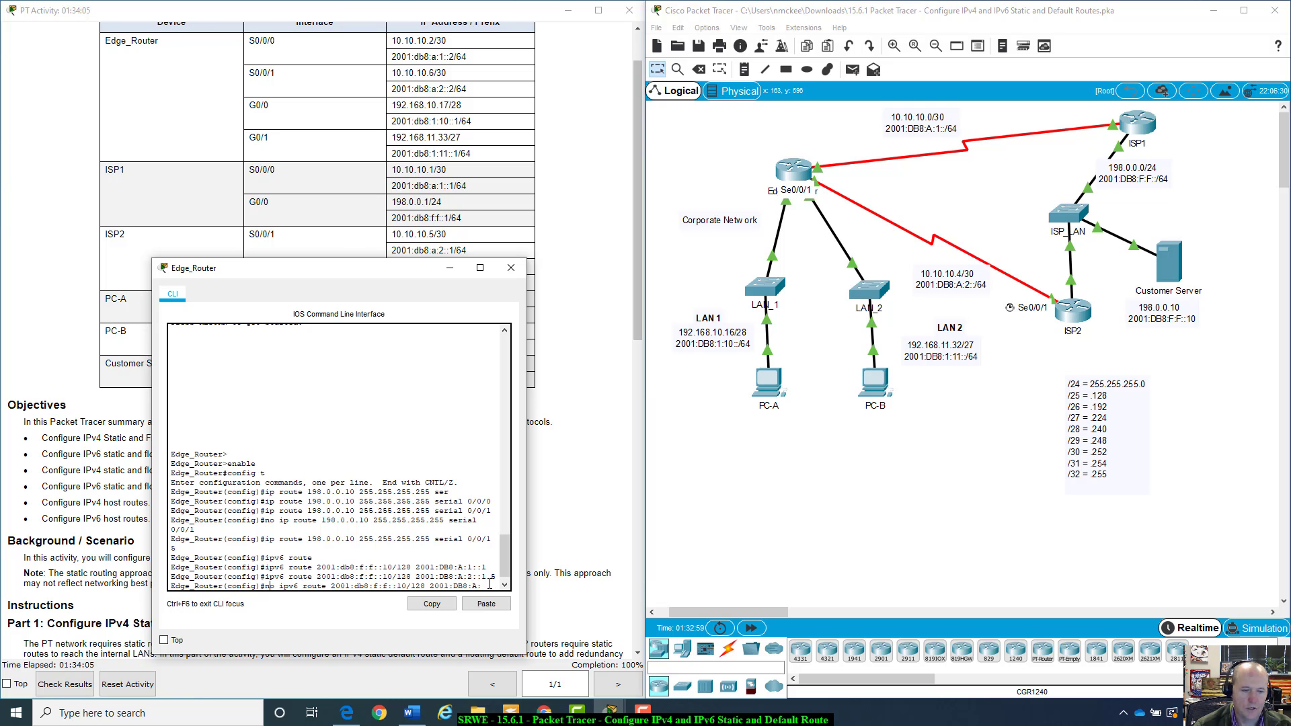
key(BackSpace)
key(BackSpace)
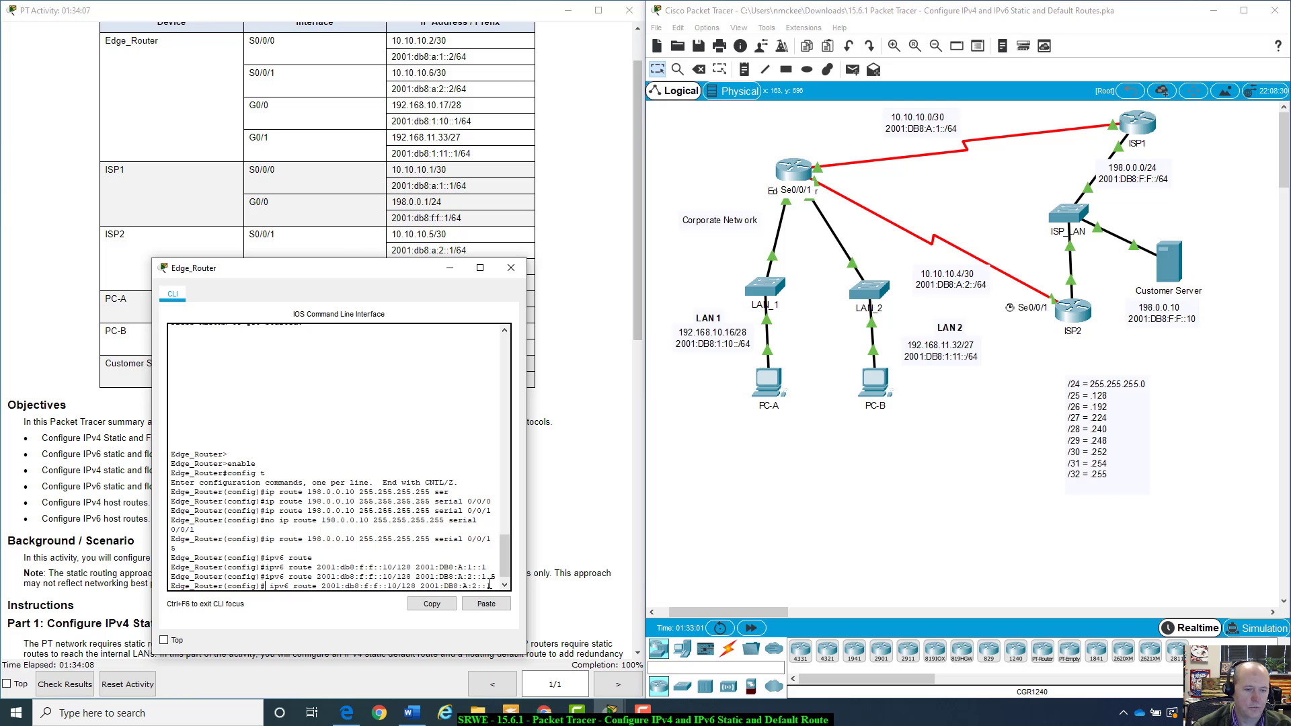
key(BackSpace)
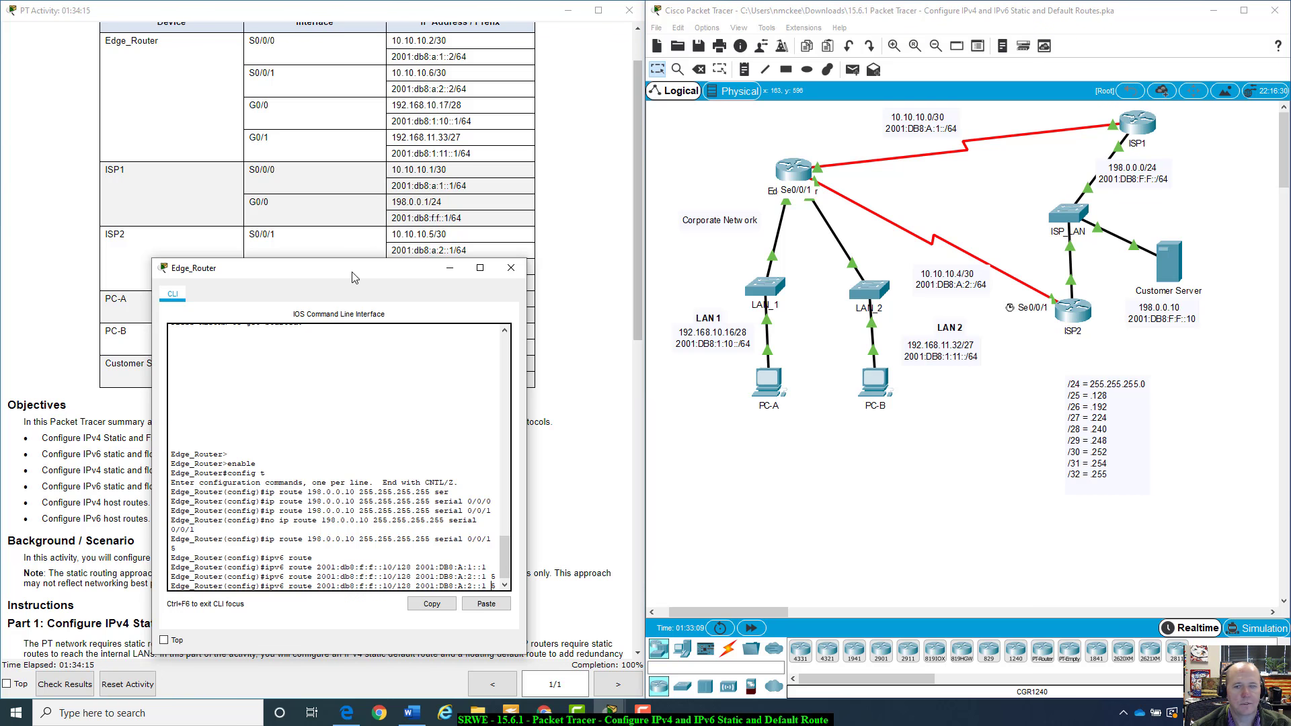
drag(353, 269, 860, 464)
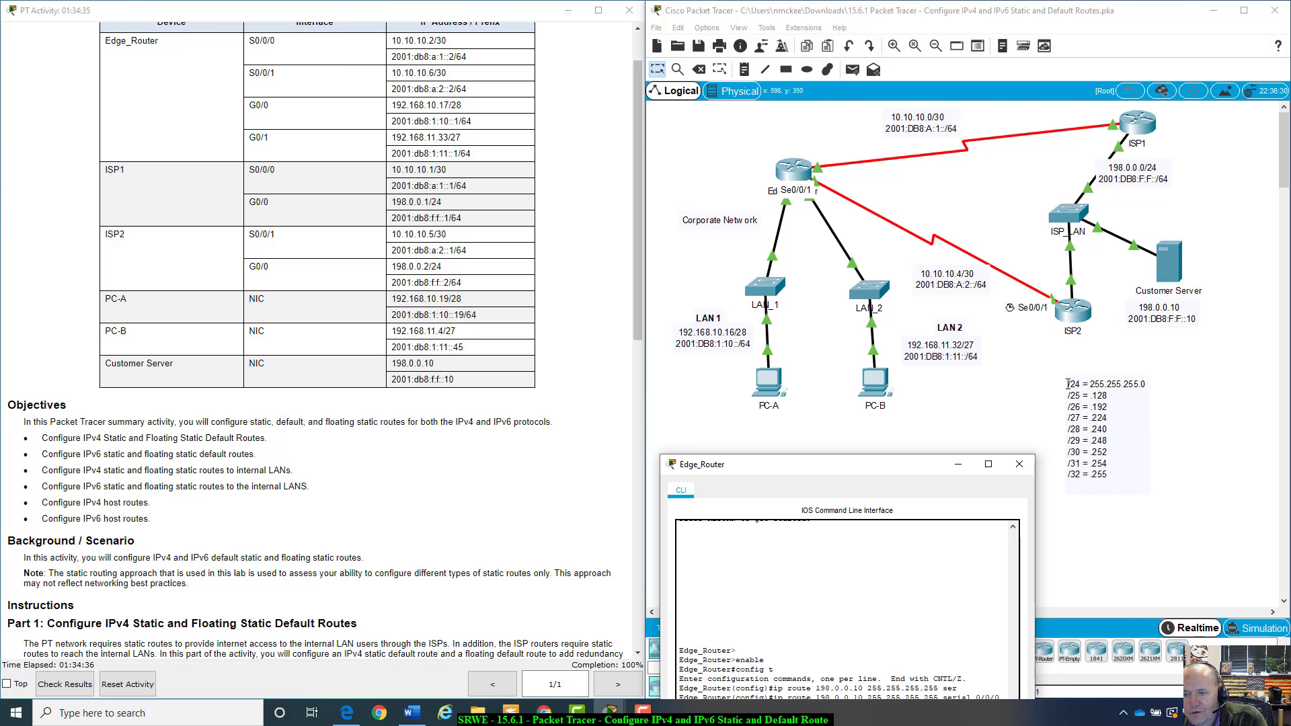
click(1068, 384)
mouse_move(1068, 383)
mouse_down()
mouse_move(1089, 382)
mouse_move(1076, 382)
mouse_up()
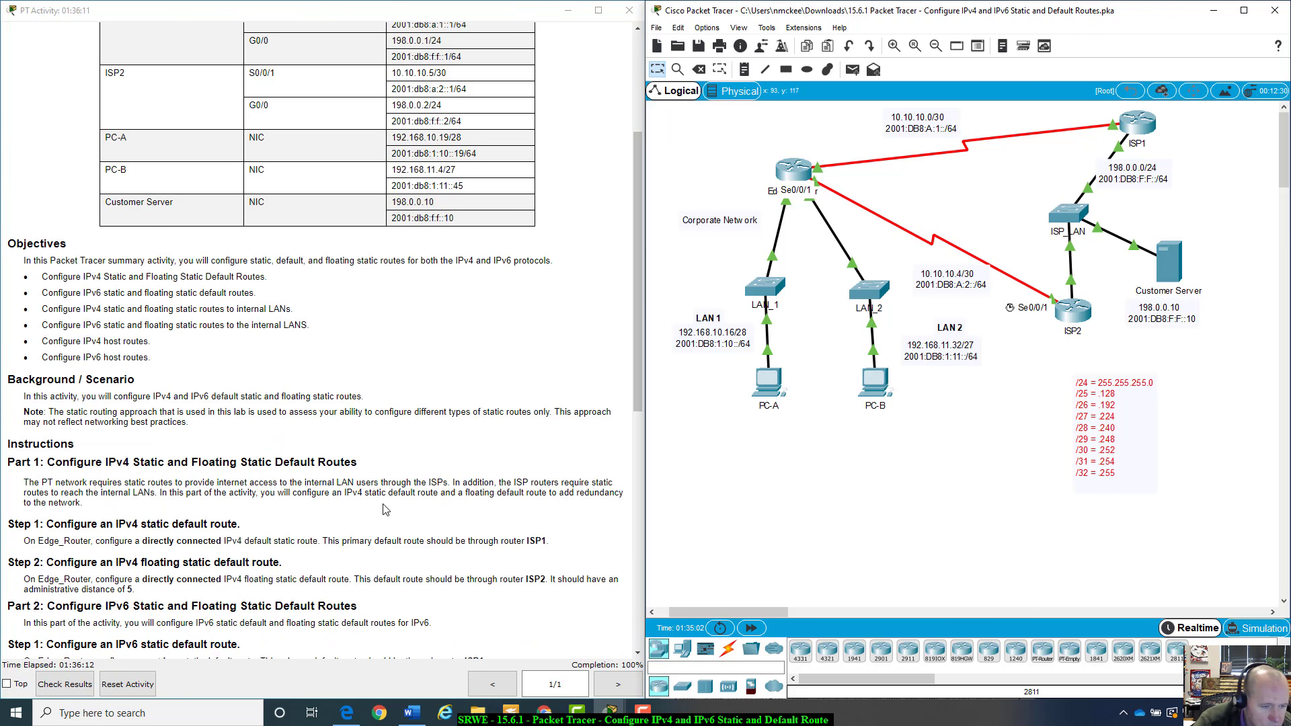
Review the activity instructions for the IPv4 and IPv6 host route tasks
scroll(385, 510, down, 15)
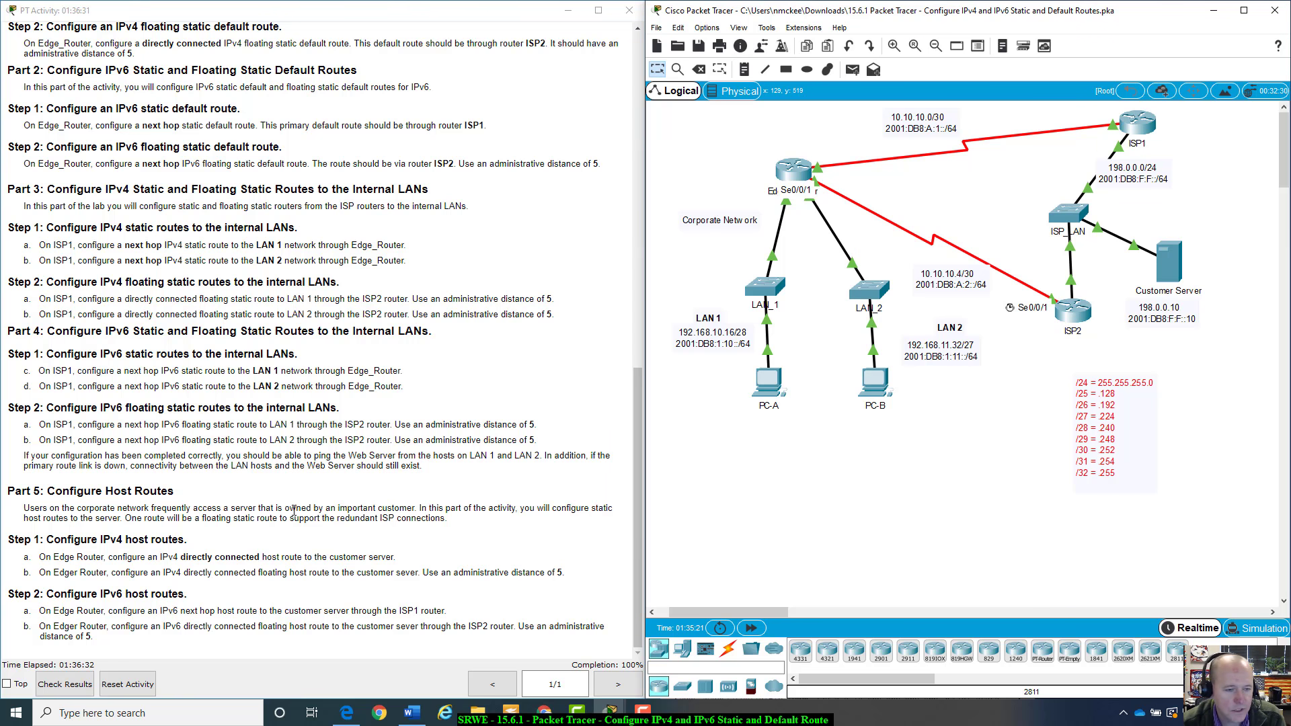
scroll(294, 509, up, 13)
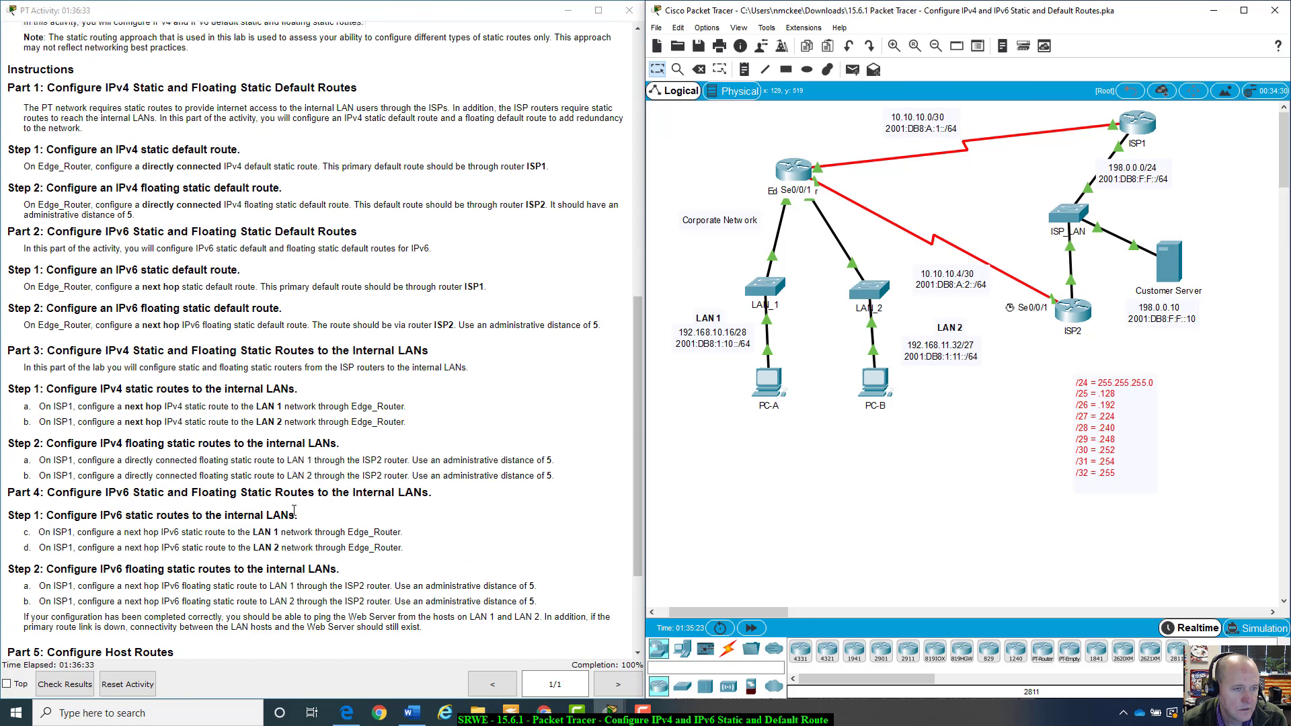
scroll(294, 509, up, 8)
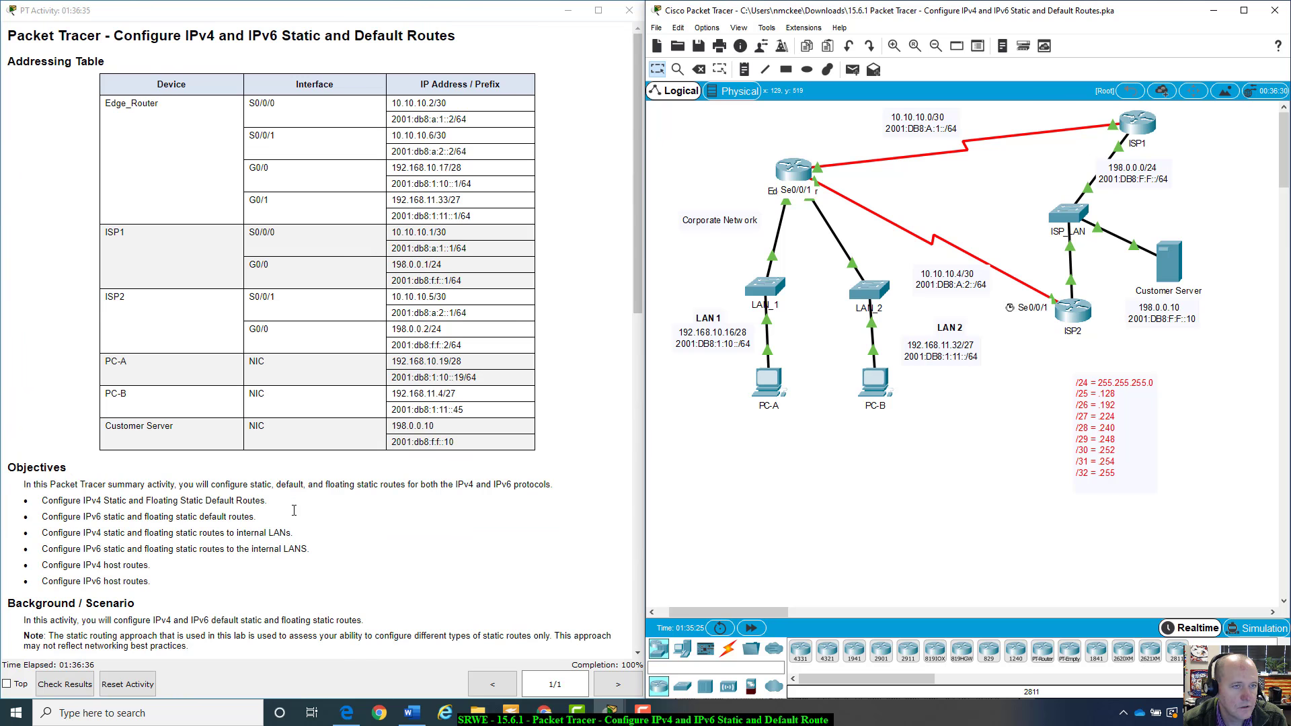
scroll(294, 510, down, 13)
scroll(294, 510, down, 8)
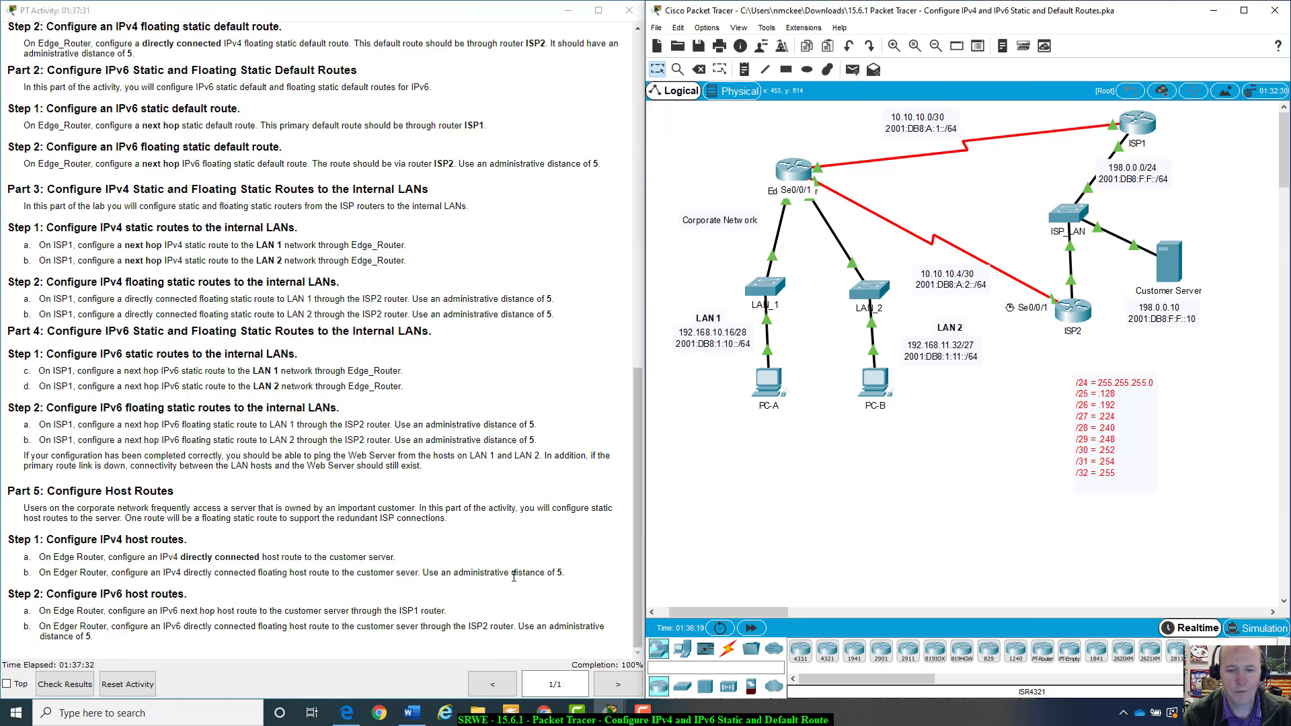
scroll(514, 576, up, 1)
scroll(514, 576, down, 1)
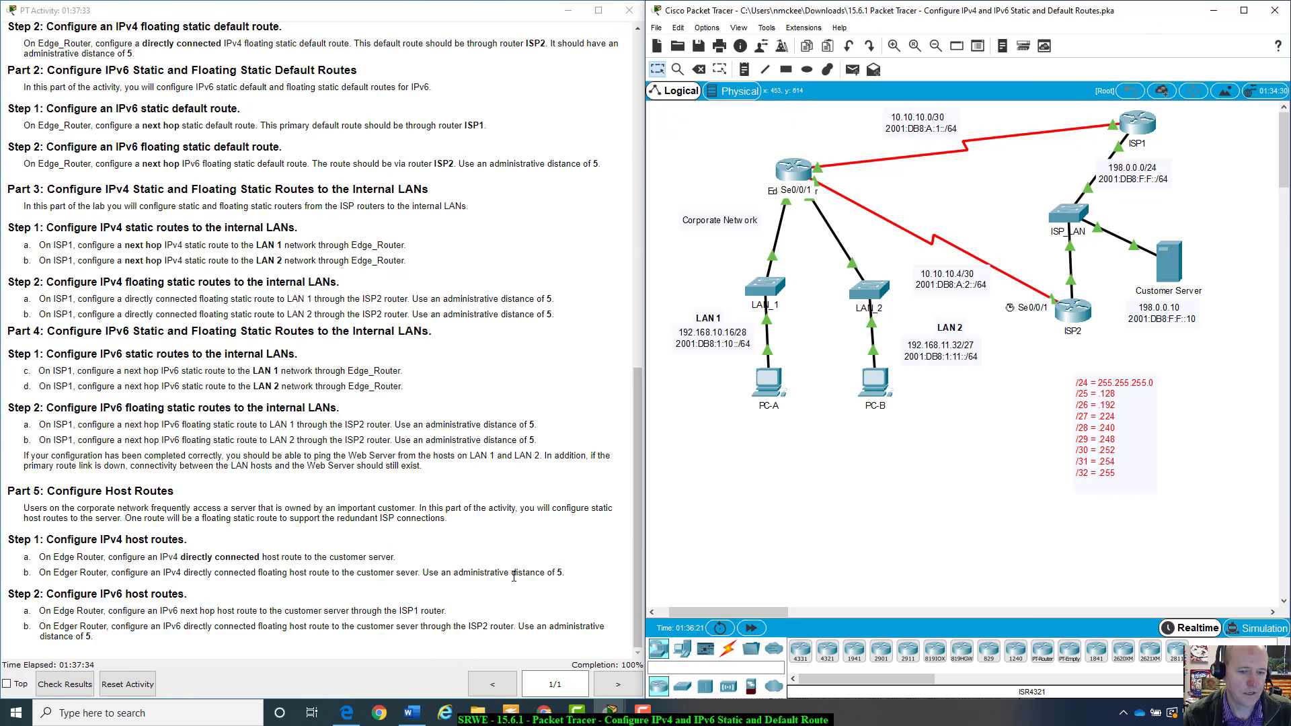